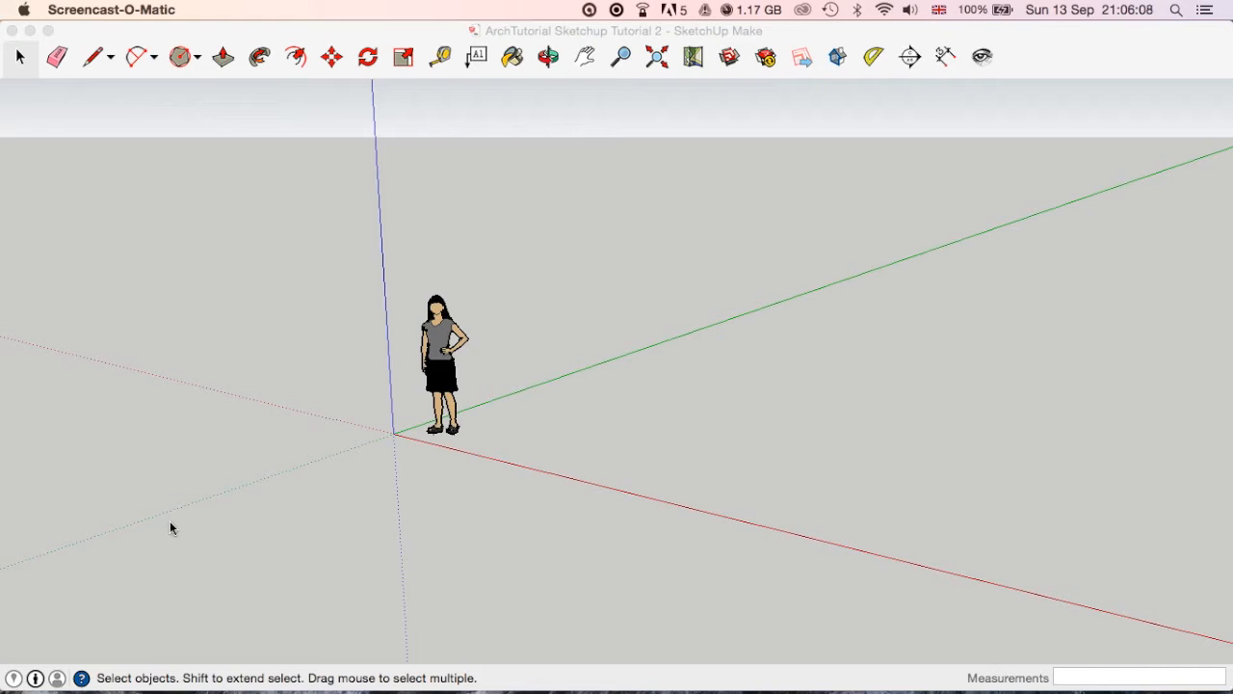
Examine the workspace and the scale figure by orbiting, panning and zooming around the origin.
click(354, 36)
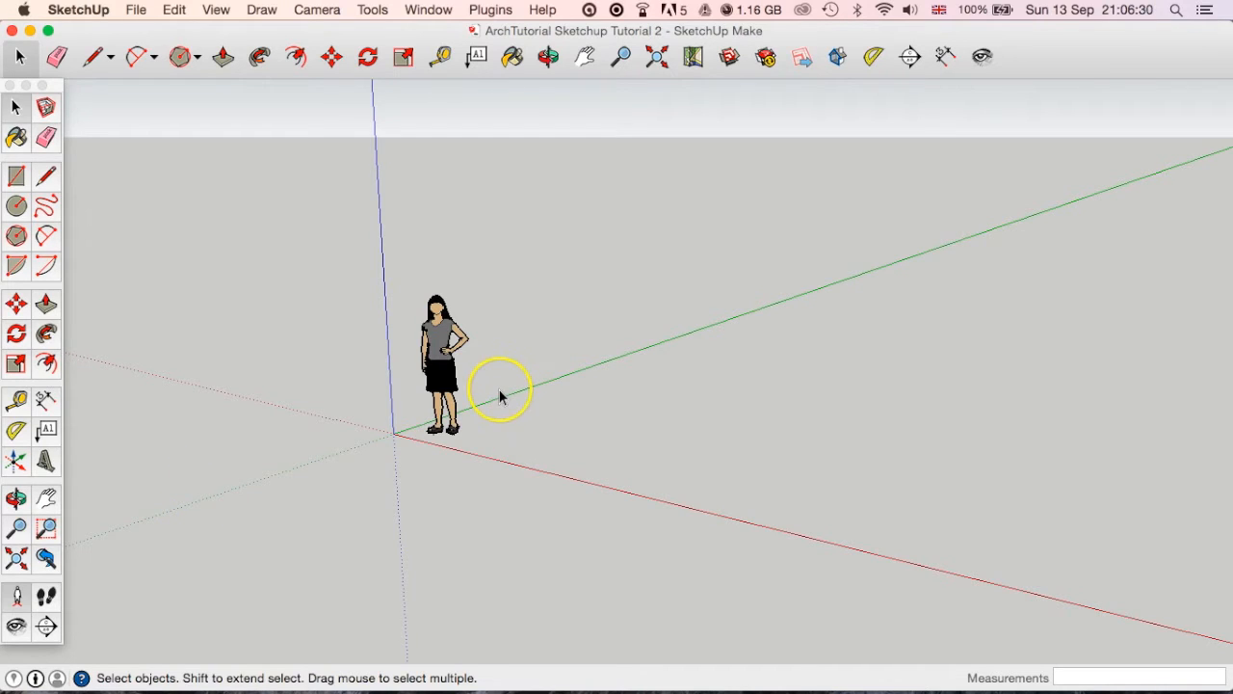
key(o)
drag(498, 383, 591, 377)
key(space)
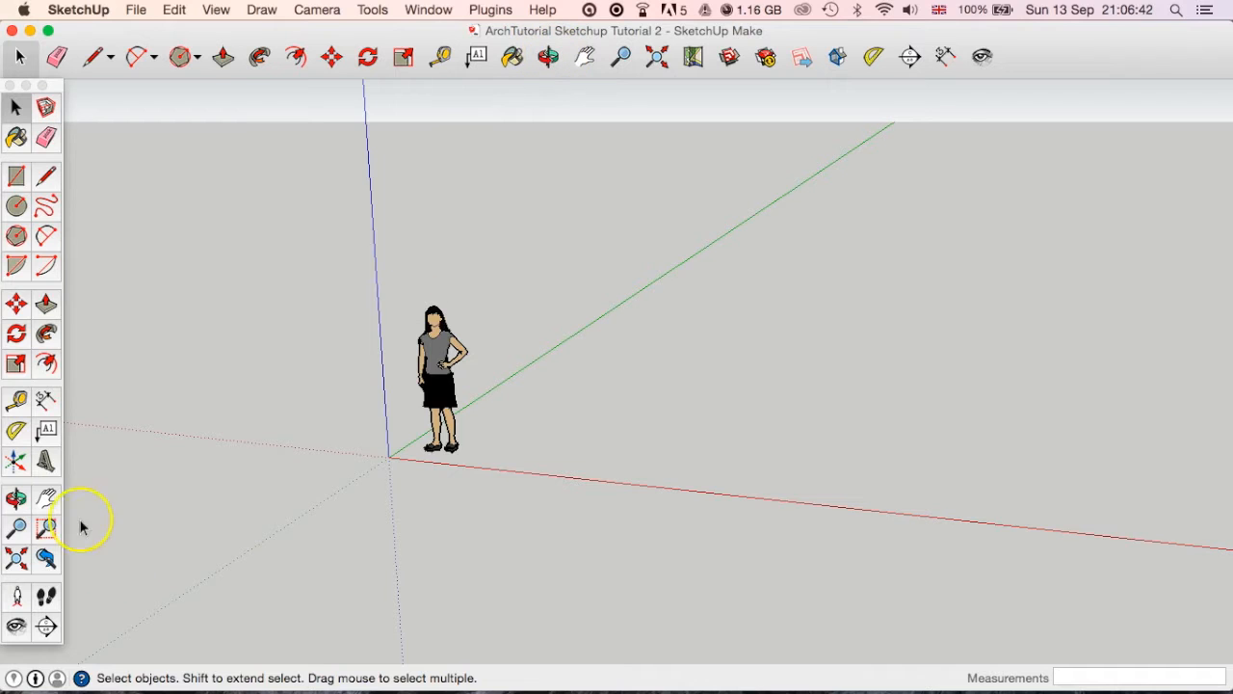
click(16, 498)
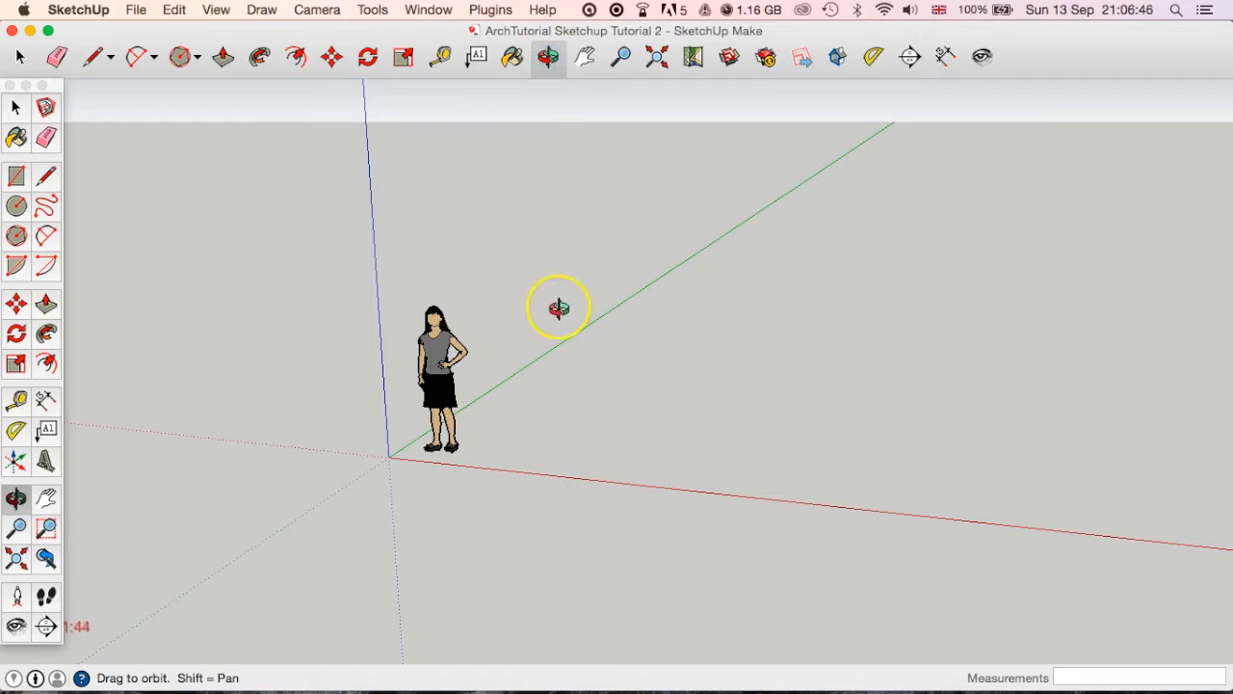
click(20, 56)
click(95, 59)
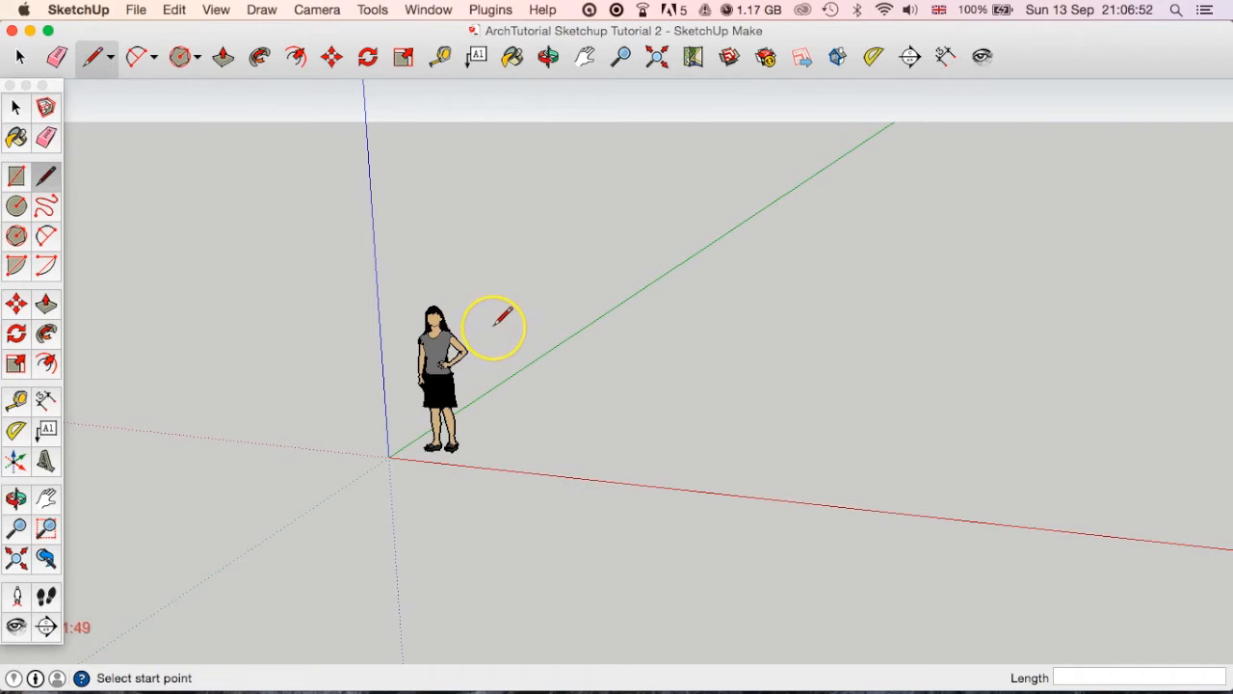
key(o)
mouse_move(500, 318)
mouse_down()
mouse_move(502, 368)
mouse_move(556, 338)
mouse_move(565, 309)
mouse_move(527, 309)
mouse_move(511, 340)
mouse_up()
key(l)
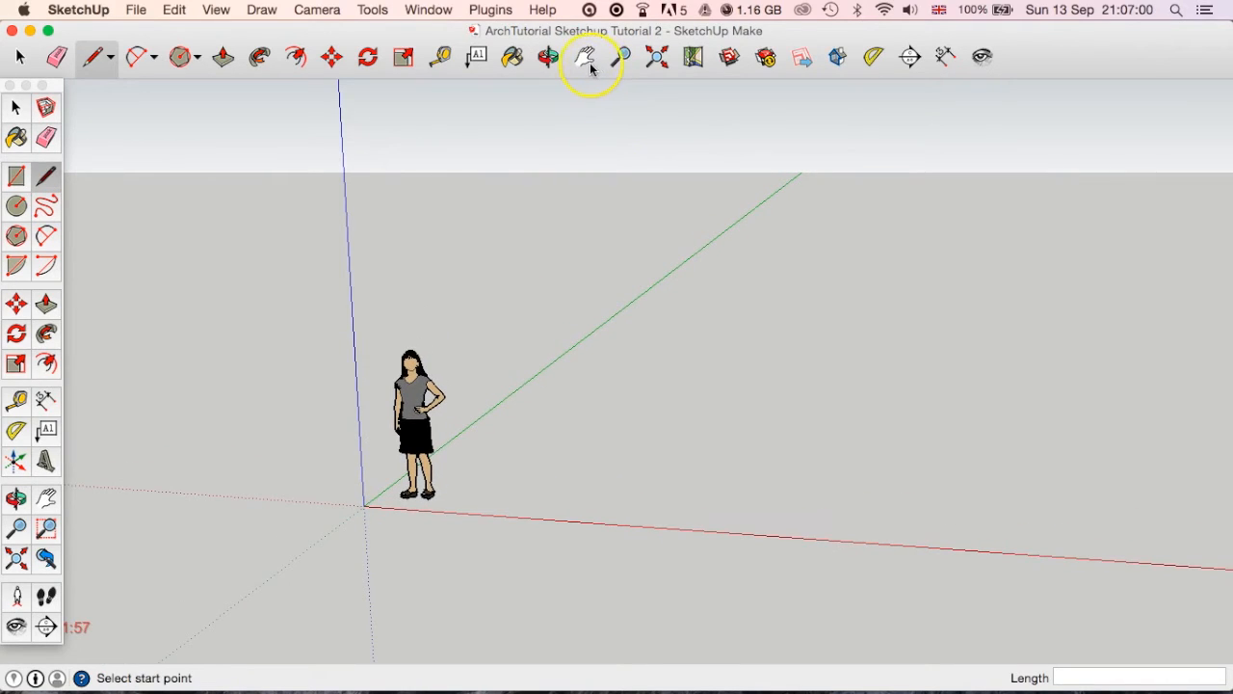
middle_drag(627, 402, 801, 413)
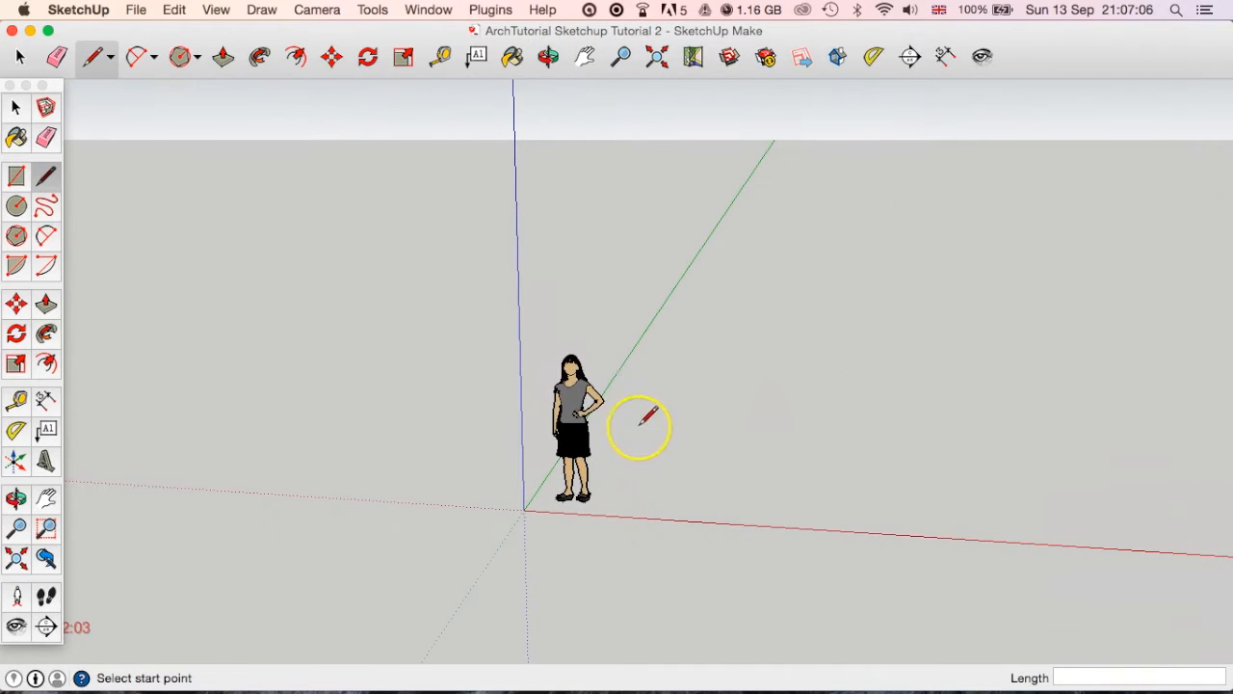
scroll(596, 413, up, 4)
scroll(596, 413, down, 4)
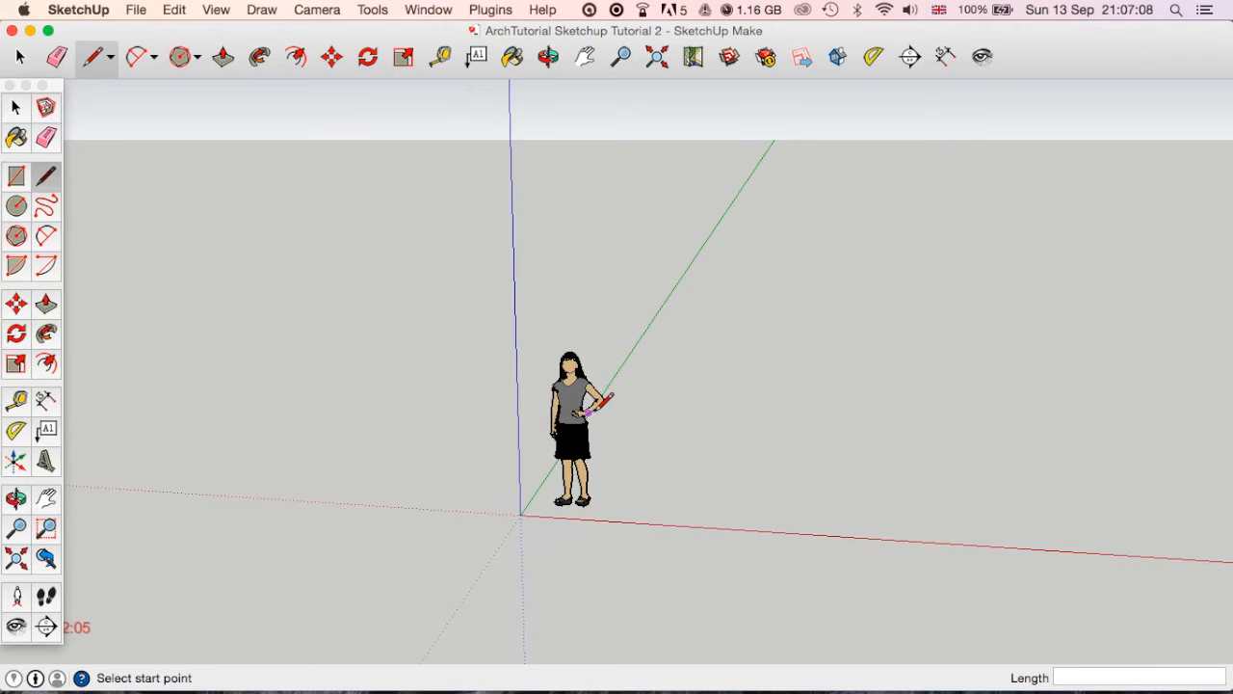
scroll(589, 412, up, 4)
scroll(590, 413, down, 5)
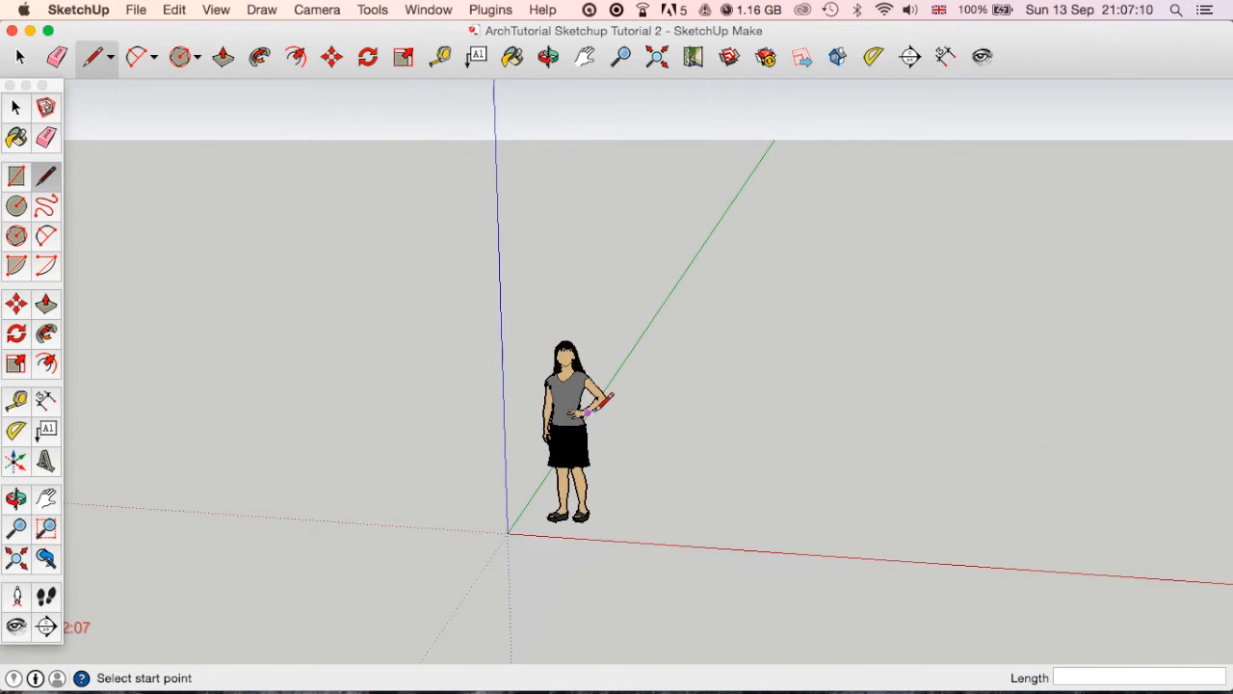
scroll(590, 412, up, 3)
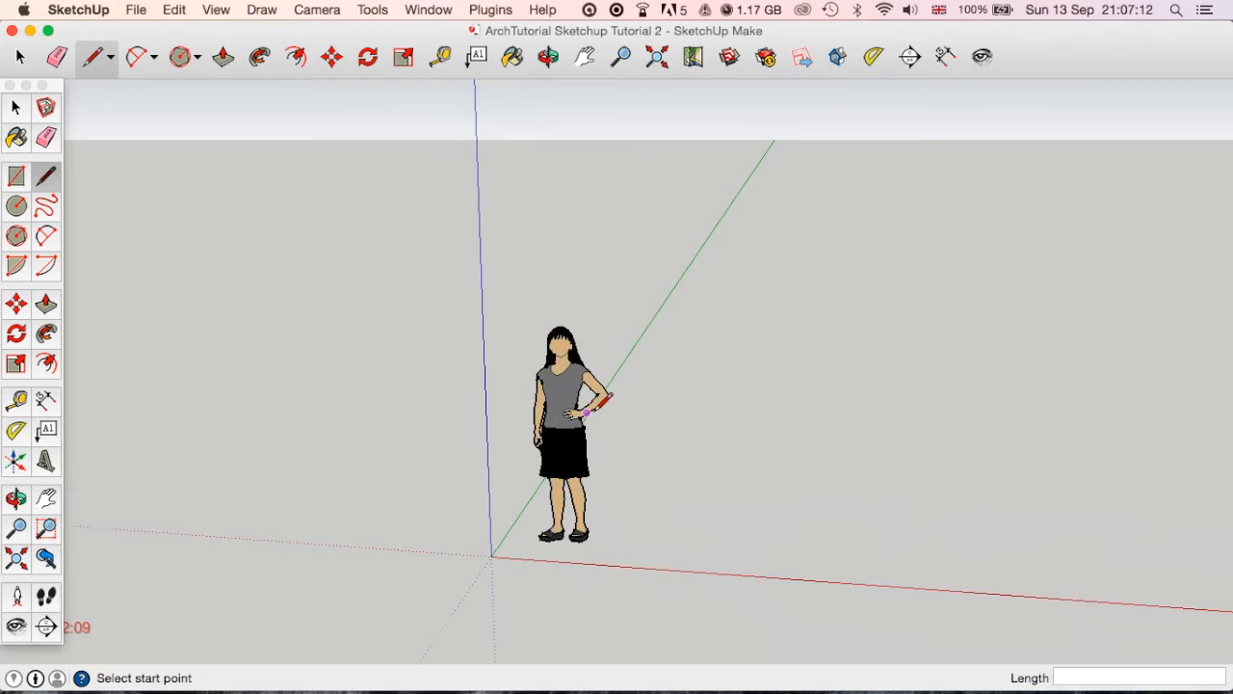
middle_drag(713, 413, 625, 421)
Delete the standing scale figure near the origin.
click(16, 107)
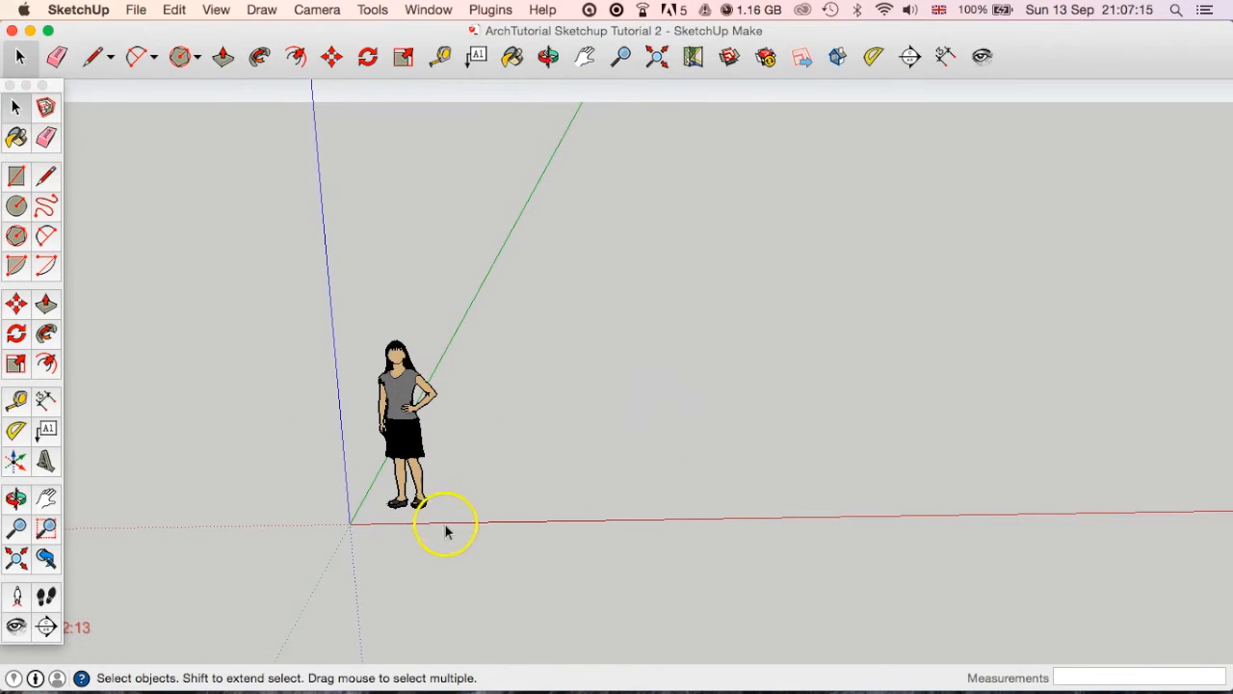
click(398, 414)
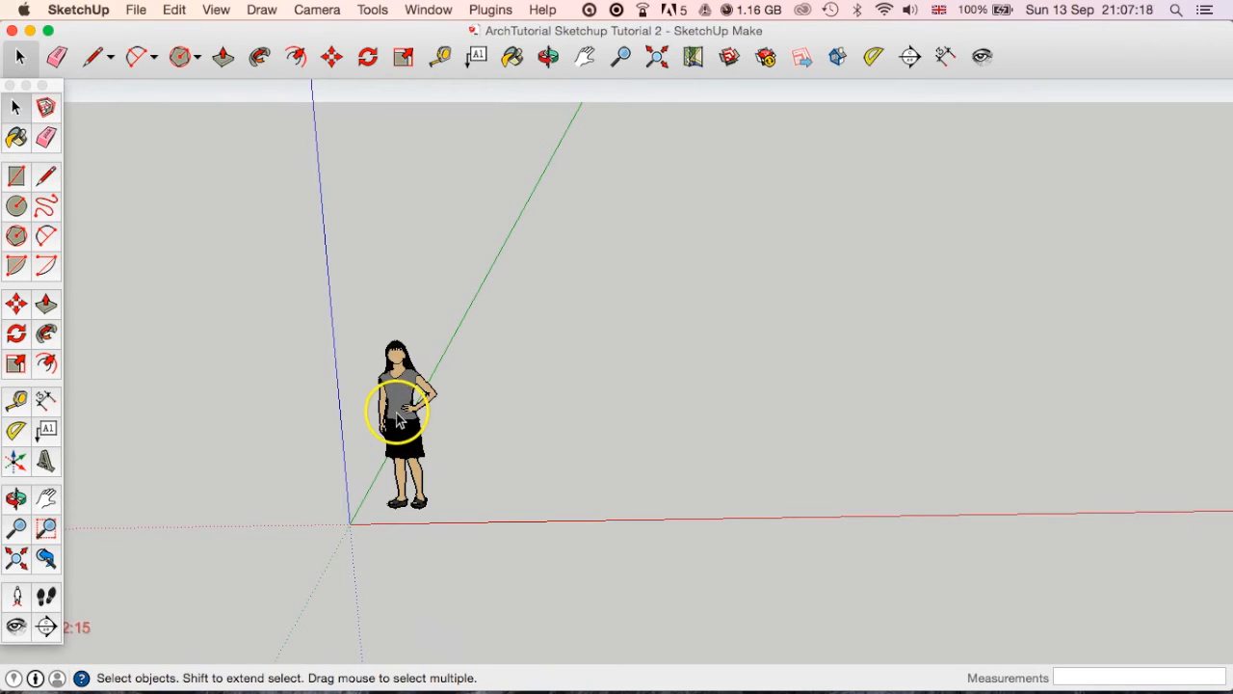
key(Delete)
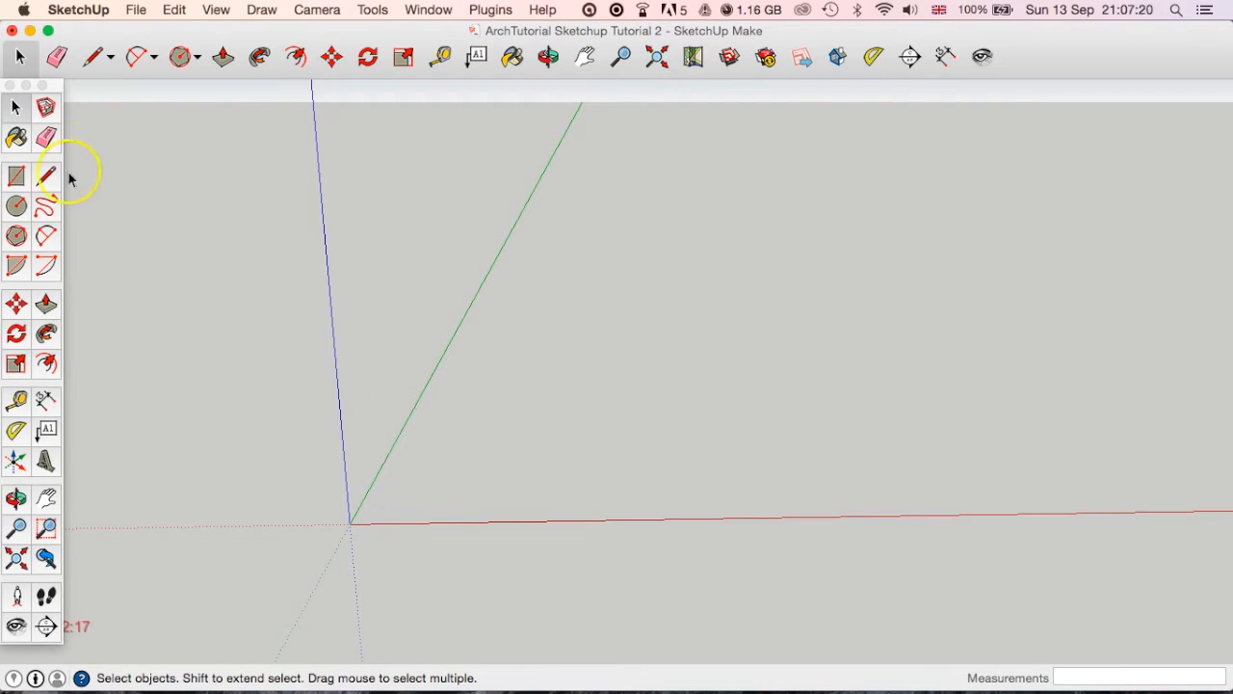
Draw a square about 3265 mm by 3265 mm on the ground plane, starting at the origin.
click(17, 177)
click(349, 524)
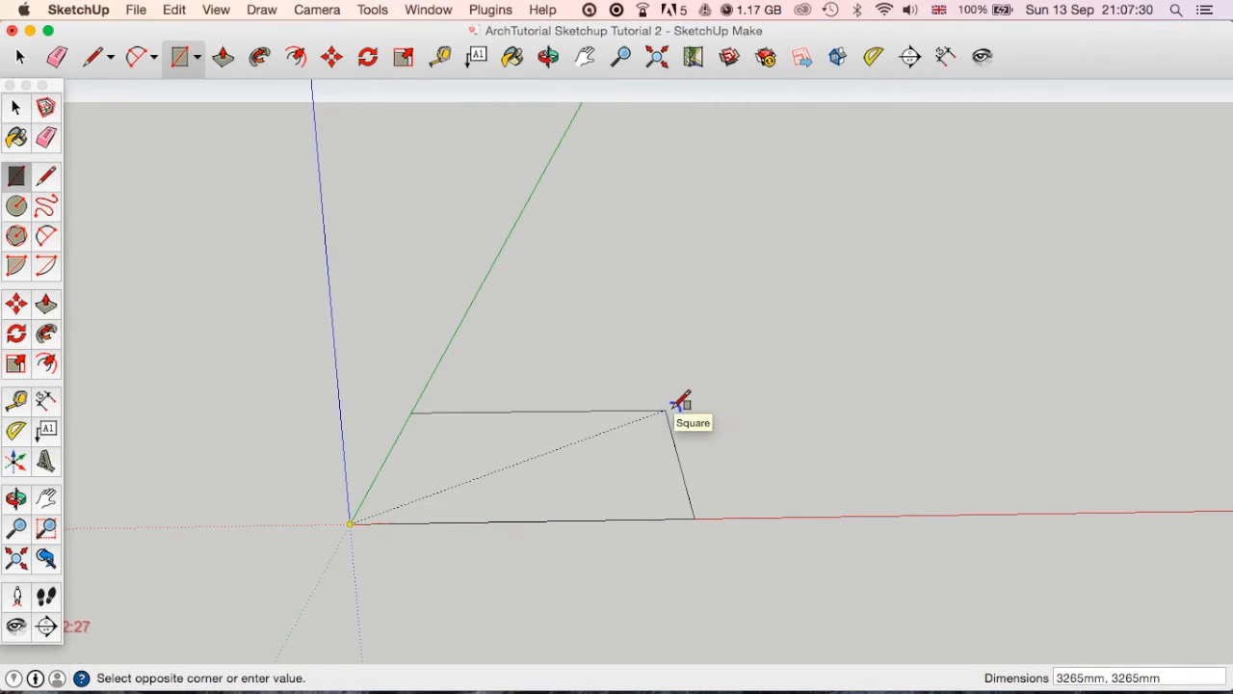
click(665, 411)
Push/Pull the square face upward about 2513 mm to form a box.
mouse_move(688, 492)
middle_down()
mouse_move(523, 586)
mouse_move(460, 421)
mouse_move(467, 560)
mouse_move(589, 542)
mouse_move(573, 562)
mouse_move(418, 550)
mouse_move(439, 548)
middle_up()
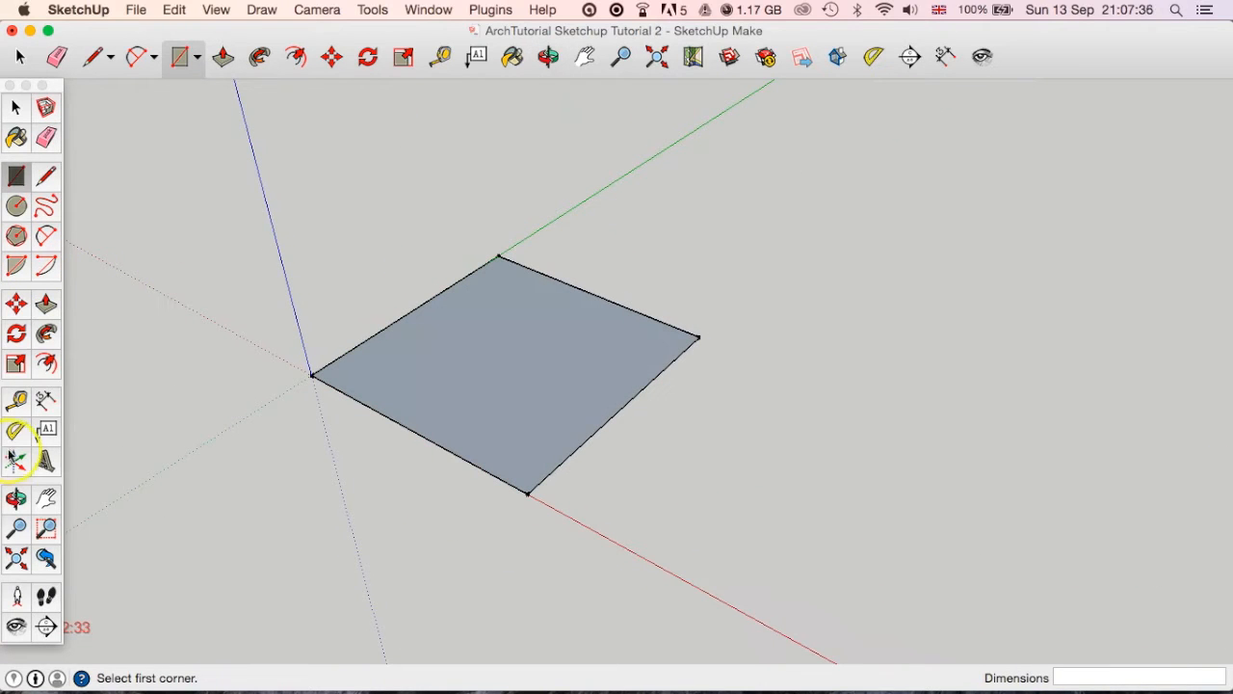
click(223, 58)
drag(488, 432, 512, 221)
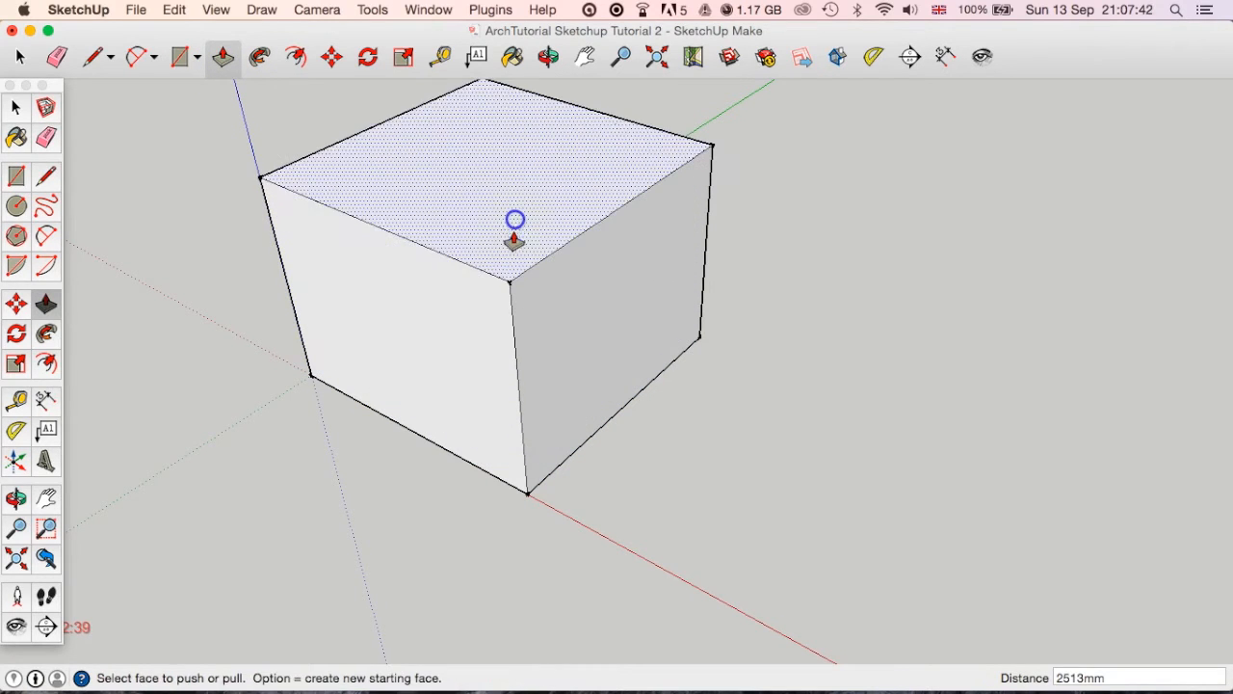
middle_drag(530, 350, 557, 406)
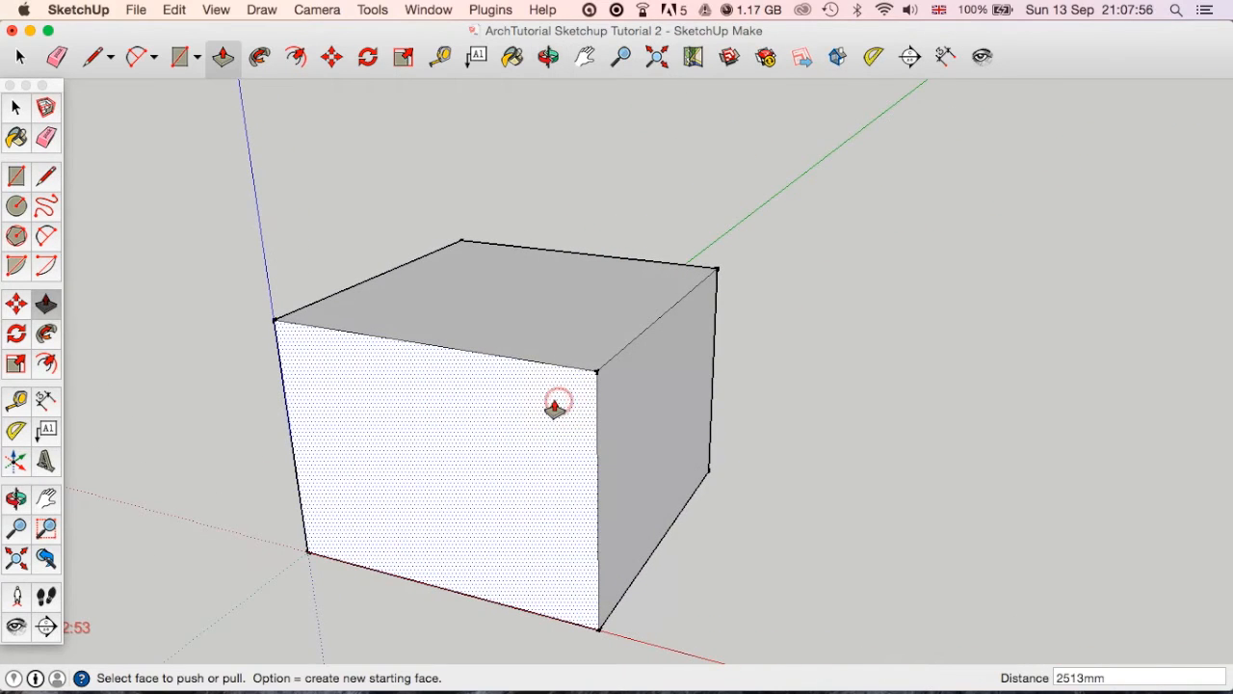
click(546, 408)
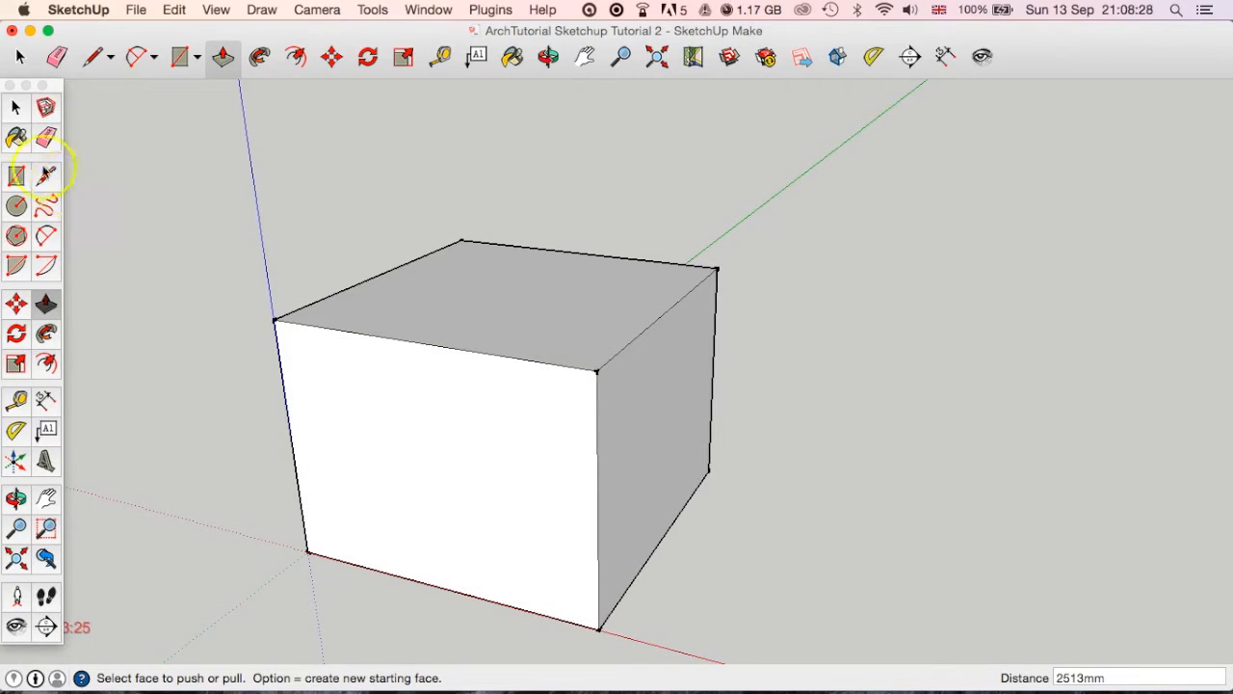
Draw a vertical line along the blue axis, rising from the midpoint of the box's front top edge.
middle_drag(436, 397, 675, 395)
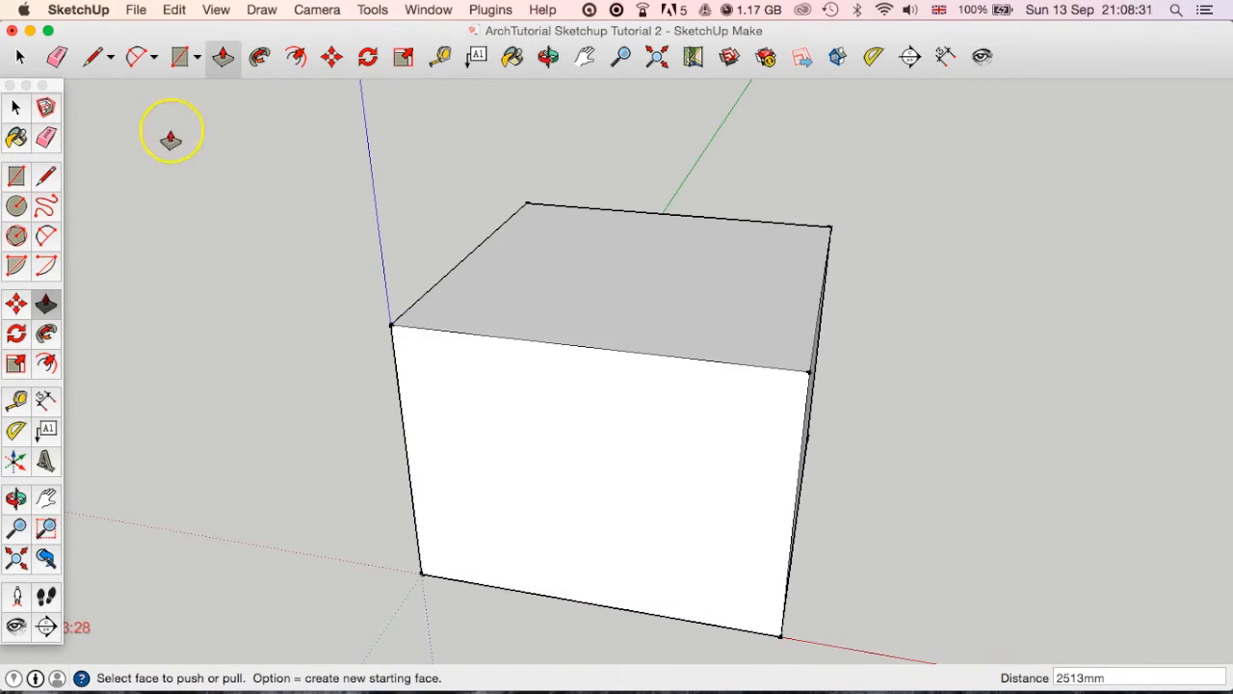
click(93, 59)
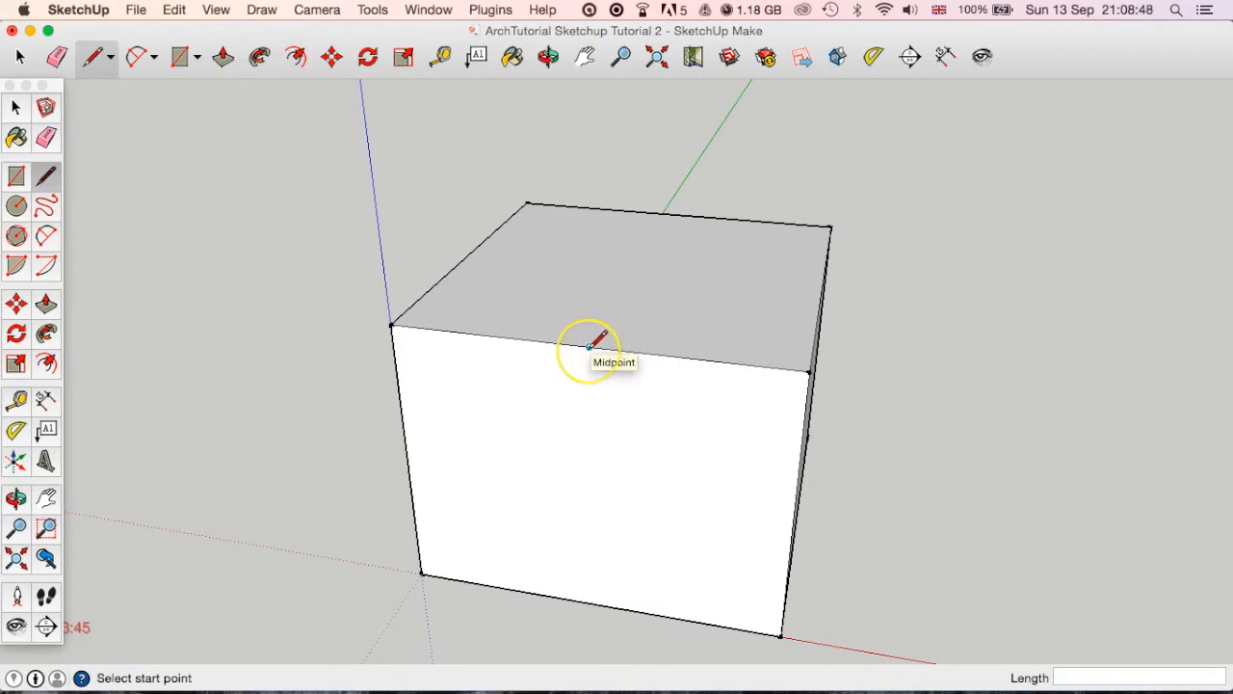
scroll(590, 345, up, 3)
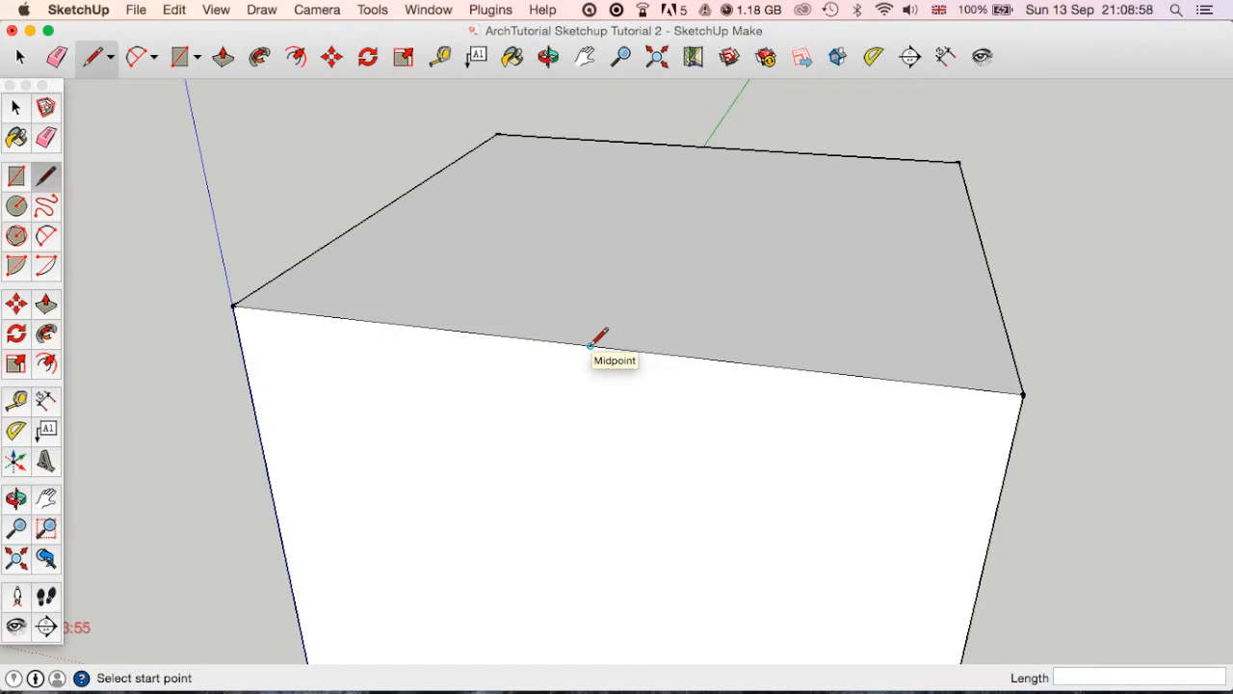
middle_drag(590, 343, 593, 395)
scroll(595, 393, down, 5)
middle_drag(589, 438, 583, 275)
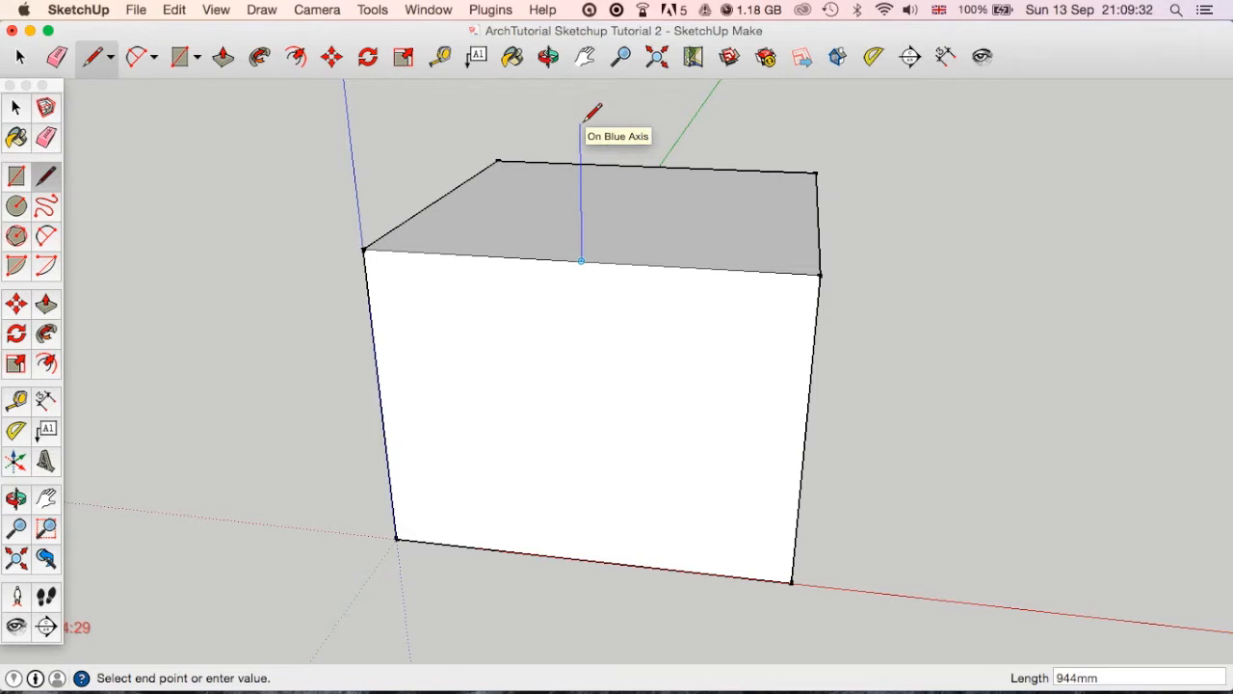
middle_drag(582, 122, 559, 286)
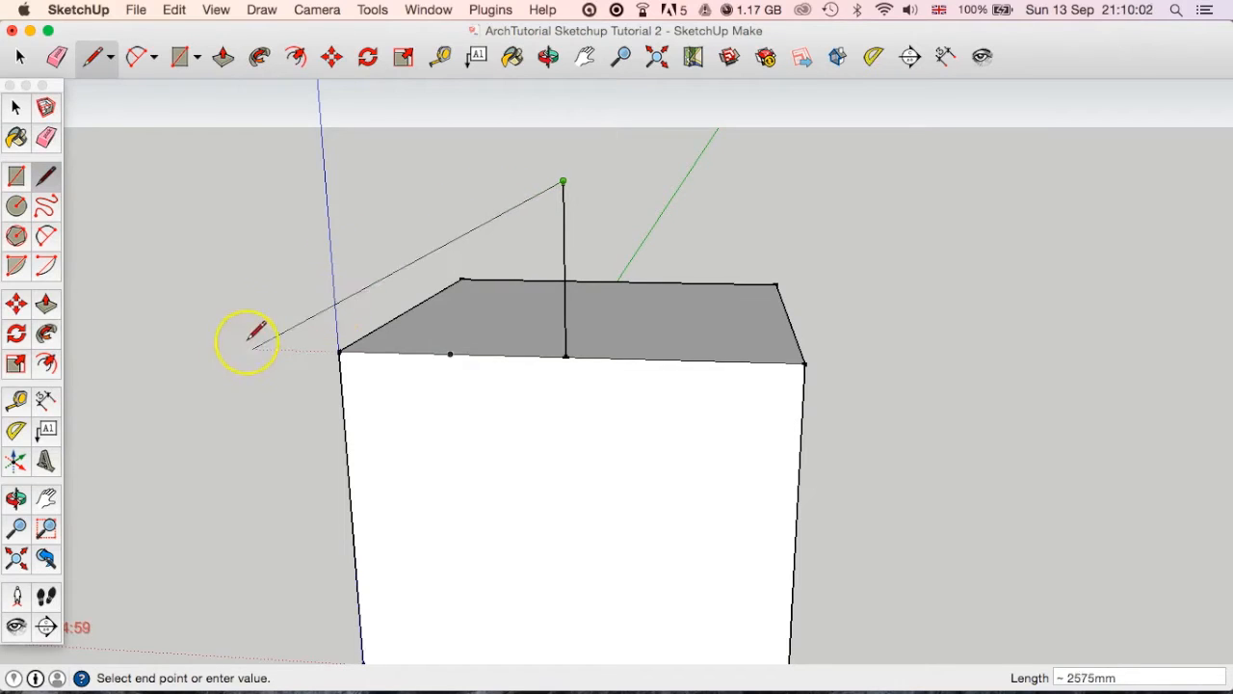
Draw sloping lines from the vertical line's upper end to both front top corners, forming a triangular gable.
click(337, 352)
key(o)
drag(550, 341, 599, 456)
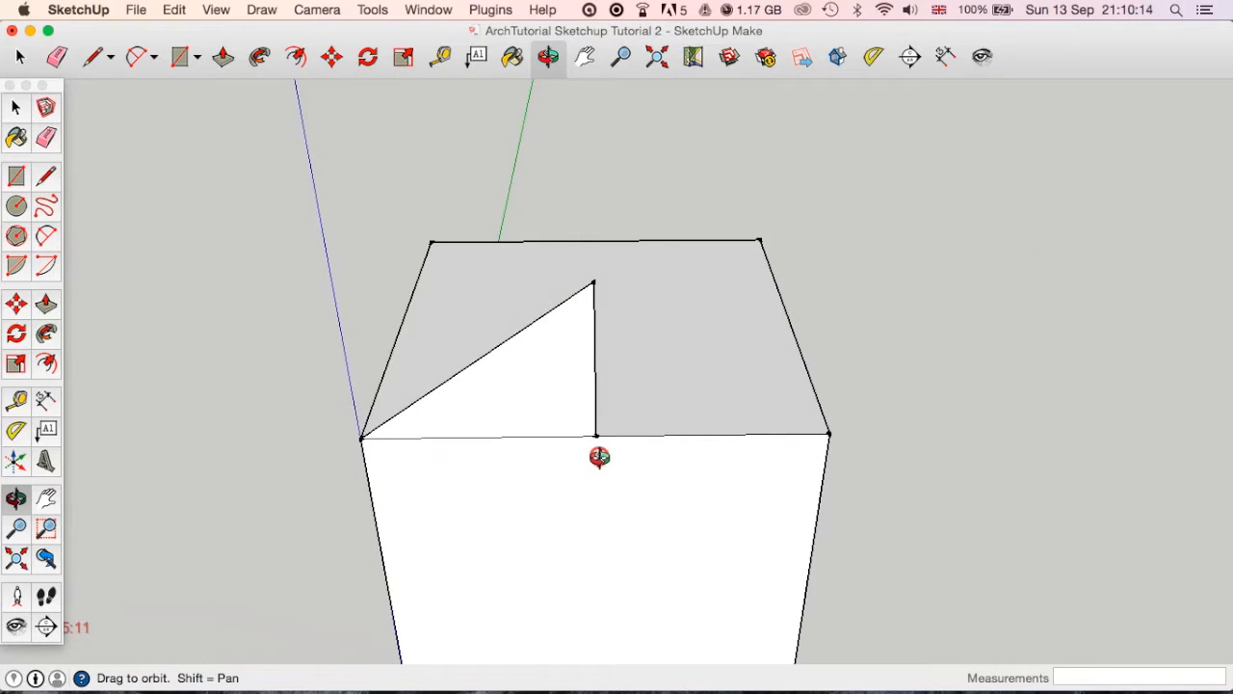
middle_drag(598, 457, 544, 454)
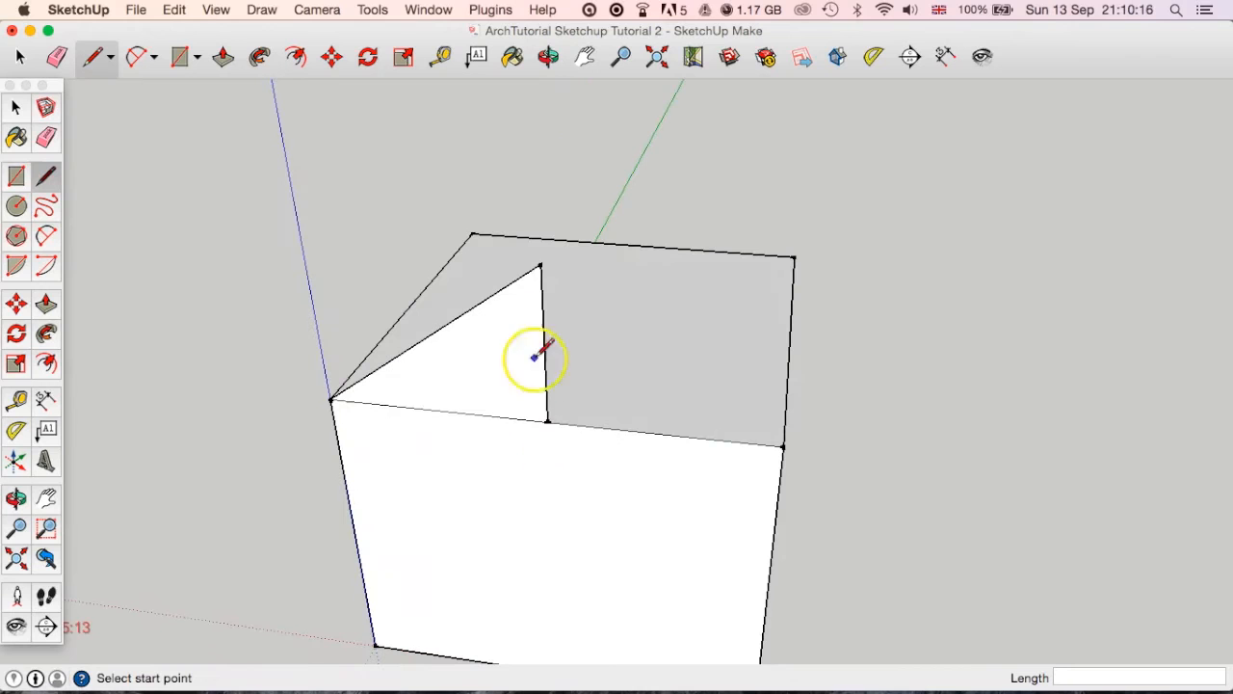
click(540, 263)
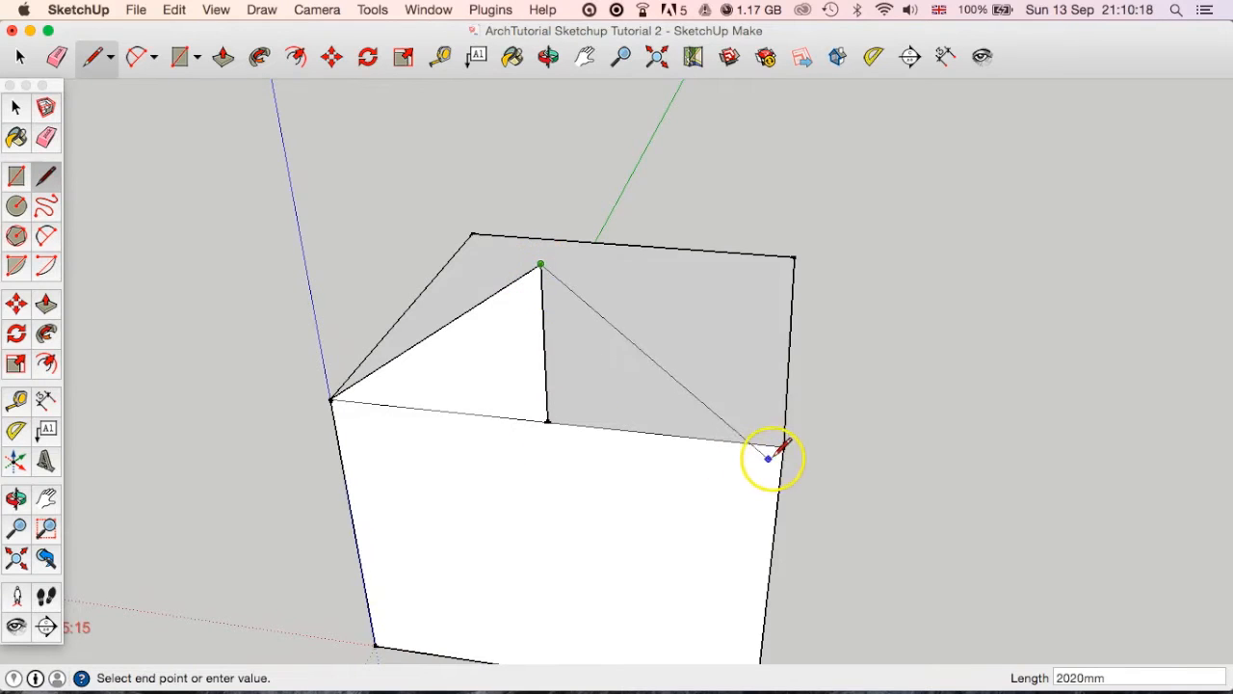
click(783, 444)
Delete the box's side face to look at the hollow interior, and undo the deletion.
middle_drag(661, 495, 547, 369)
drag(547, 370, 716, 351)
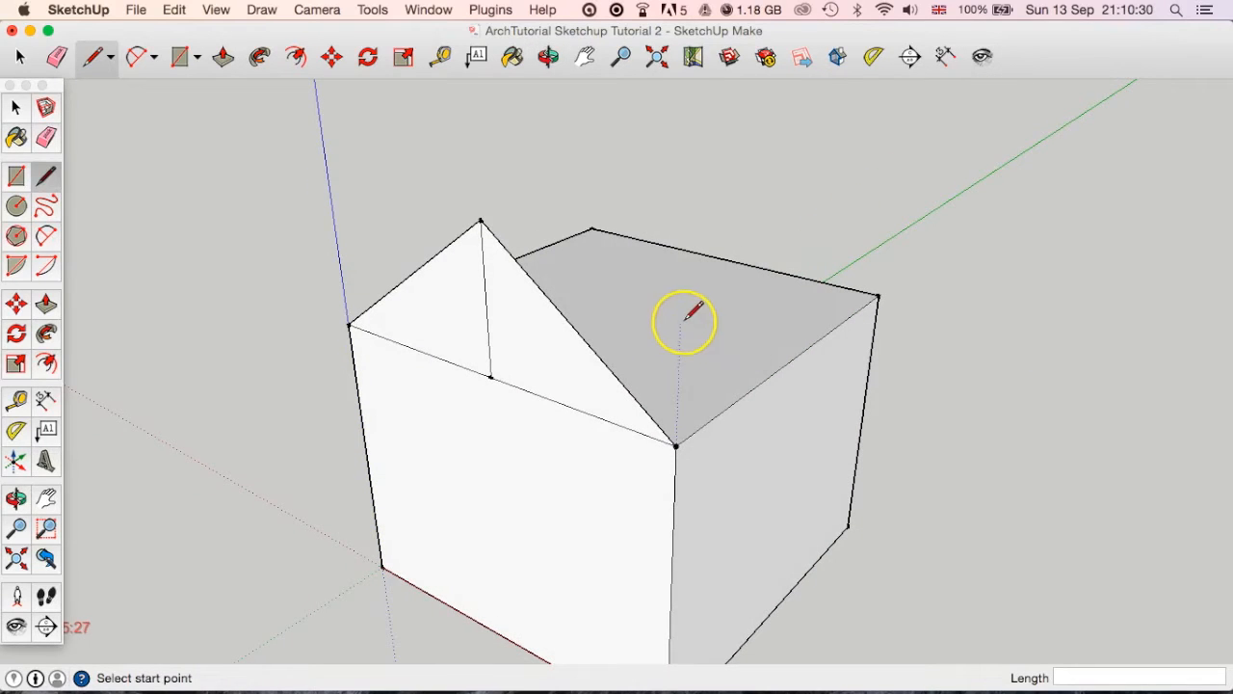
shift+middle_drag(681, 319, 716, 343)
drag(716, 343, 250, 385)
middle_drag(250, 384, 130, 400)
middle_drag(677, 428, 478, 321)
key(space)
click(770, 493)
key(Delete)
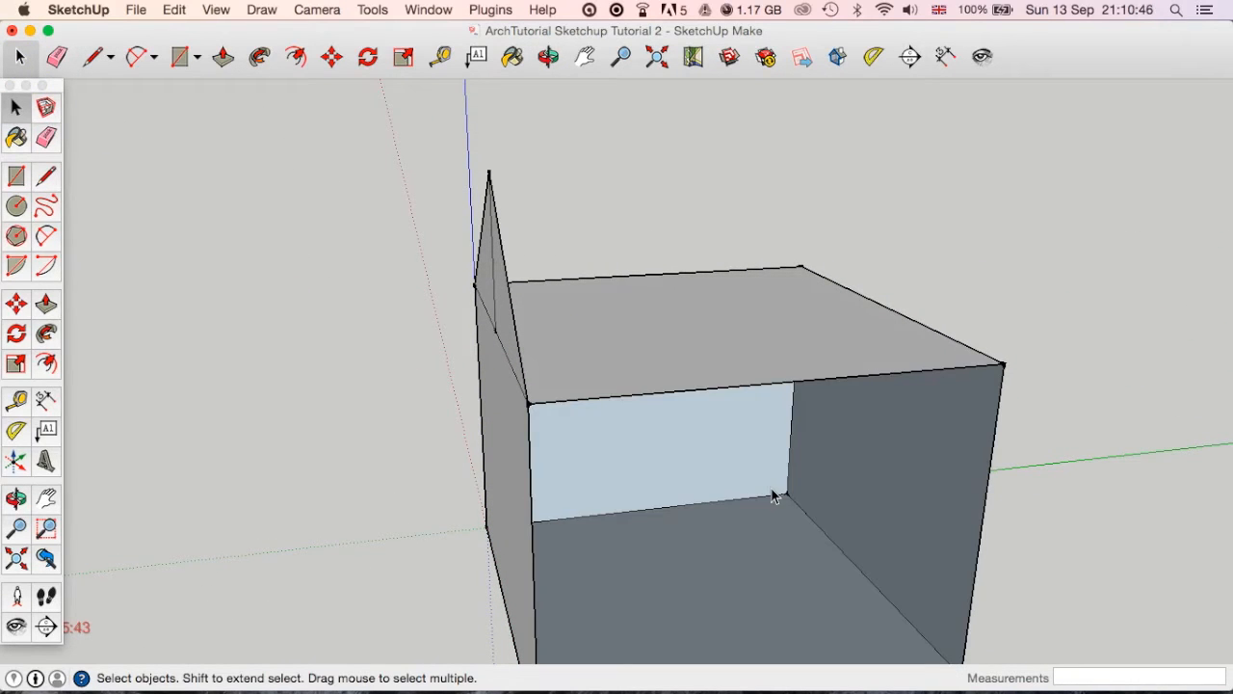
middle_drag(763, 547, 747, 504)
key(super+z)
Try Push/Pull on one half of the split gable triangle, and undo the attempt.
middle_drag(694, 556, 578, 492)
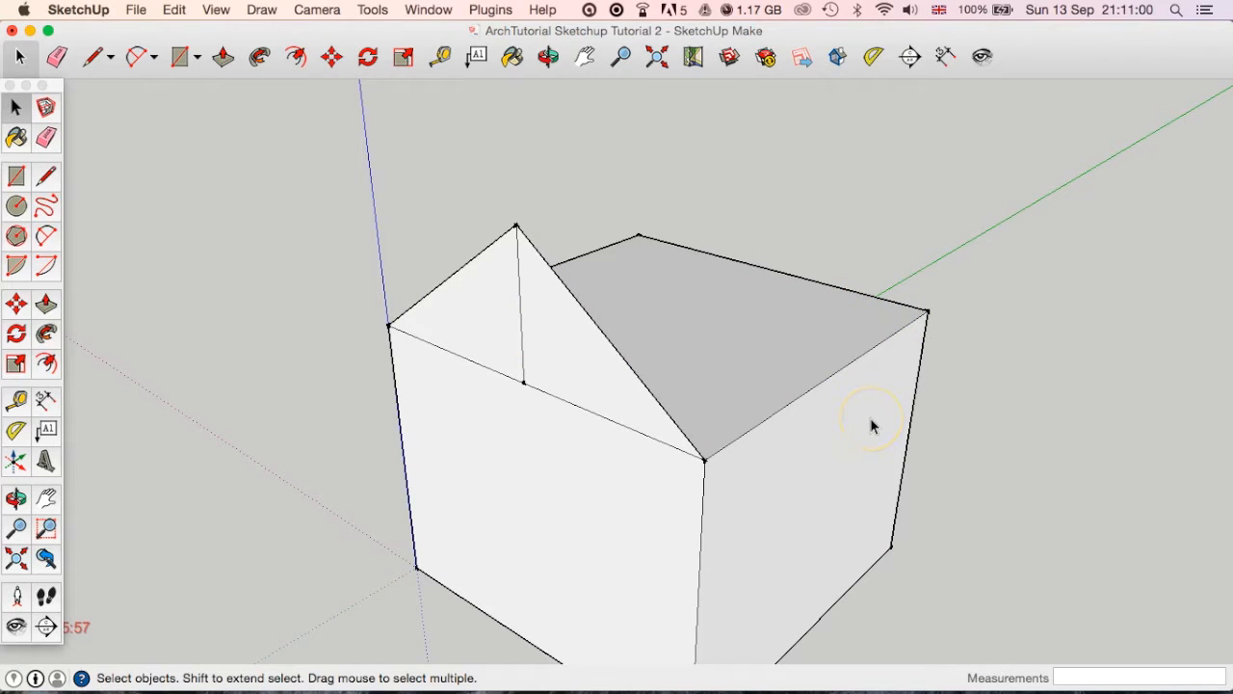
click(223, 54)
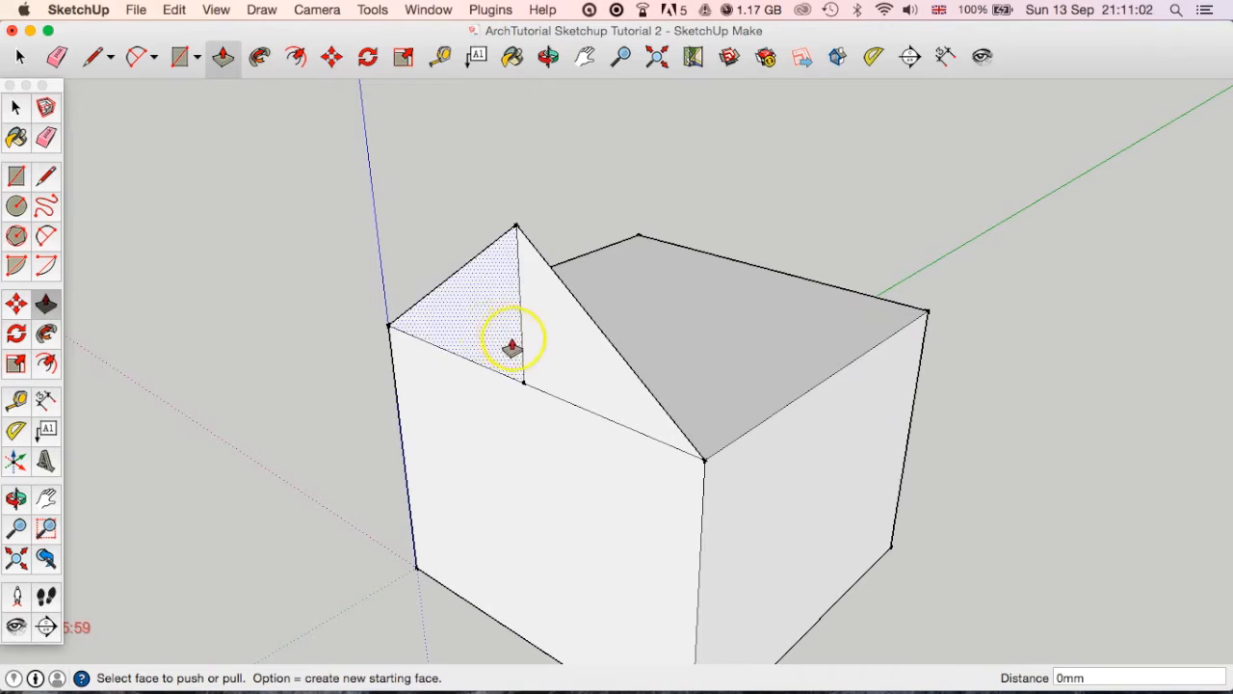
drag(529, 366, 617, 361)
middle_drag(619, 358, 856, 455)
middle_drag(767, 302, 976, 288)
key(super+z)
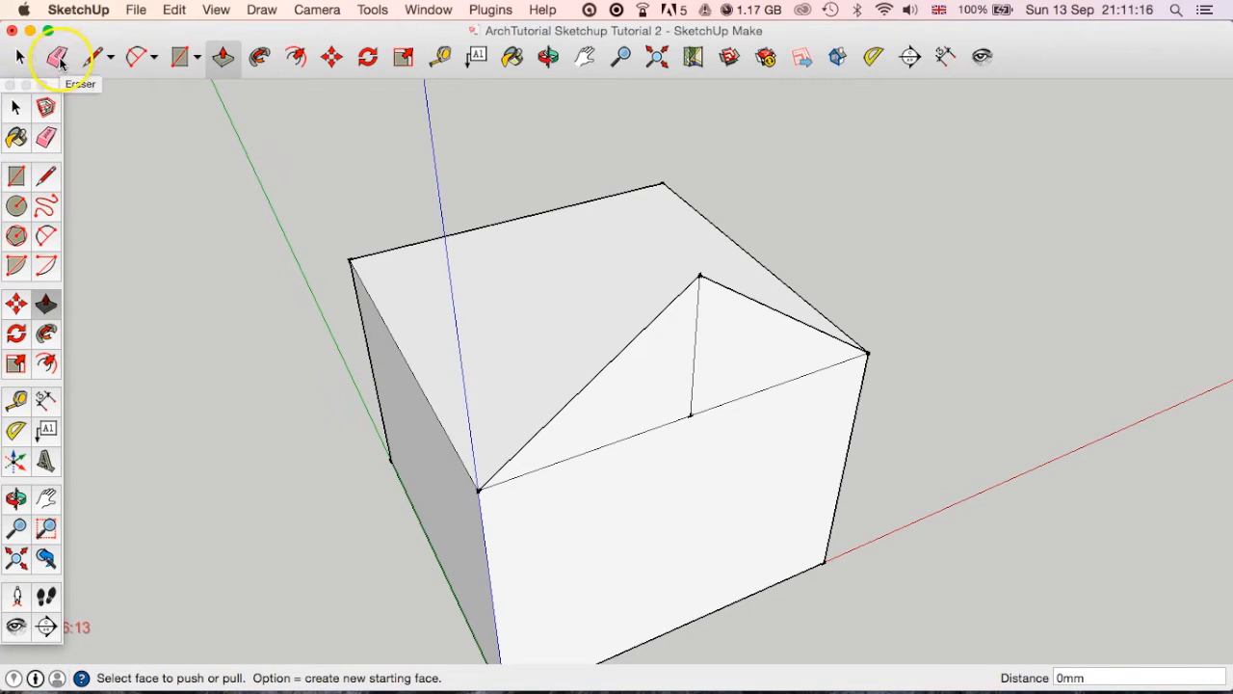
Remove the gable's vertical centre line with the Eraser tool, and undo the erasure.
click(56, 59)
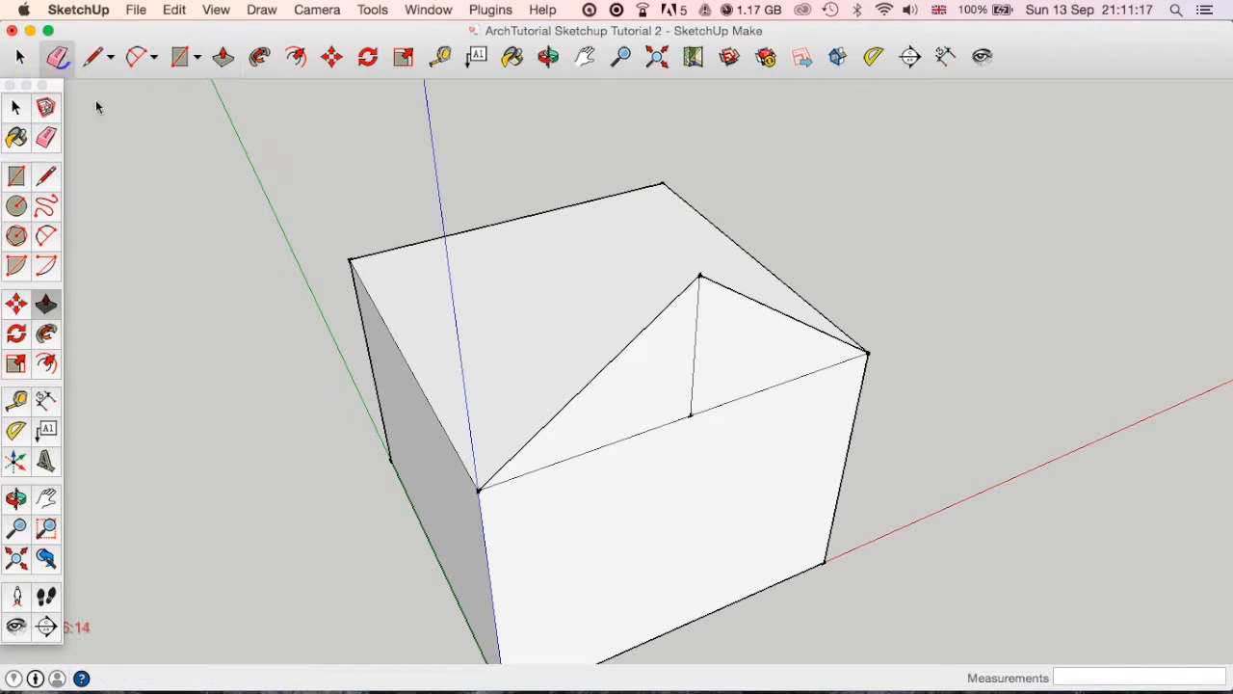
click(696, 346)
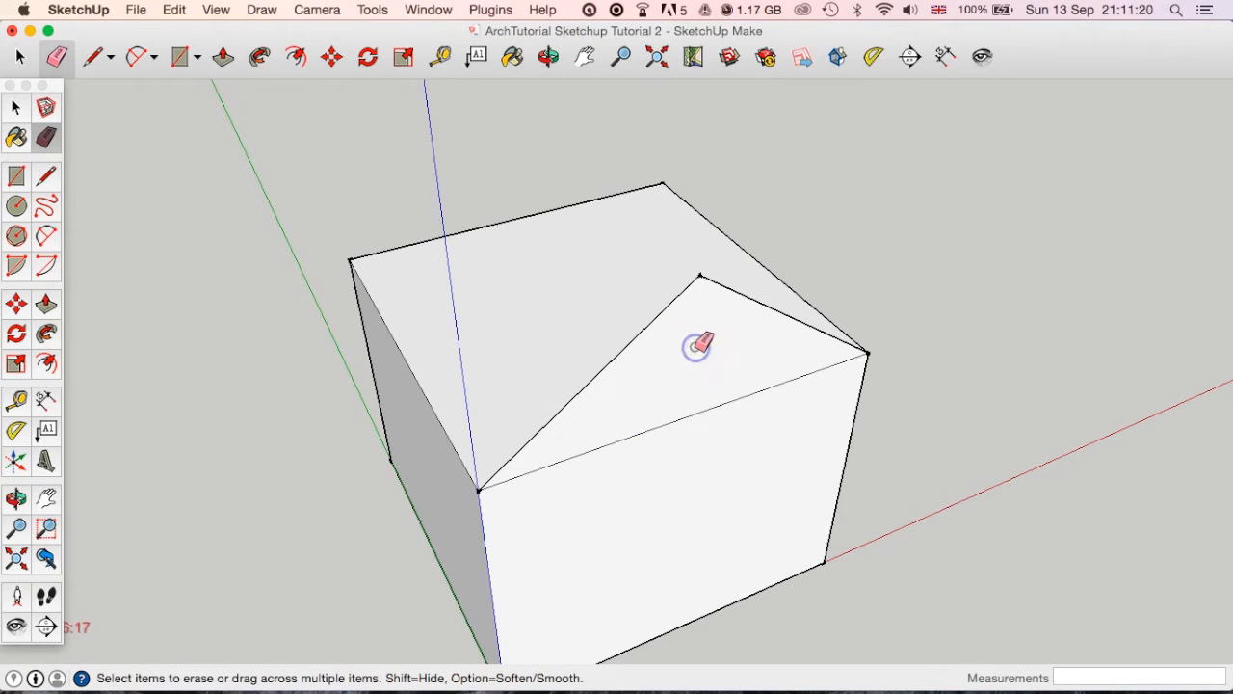
key(super+z)
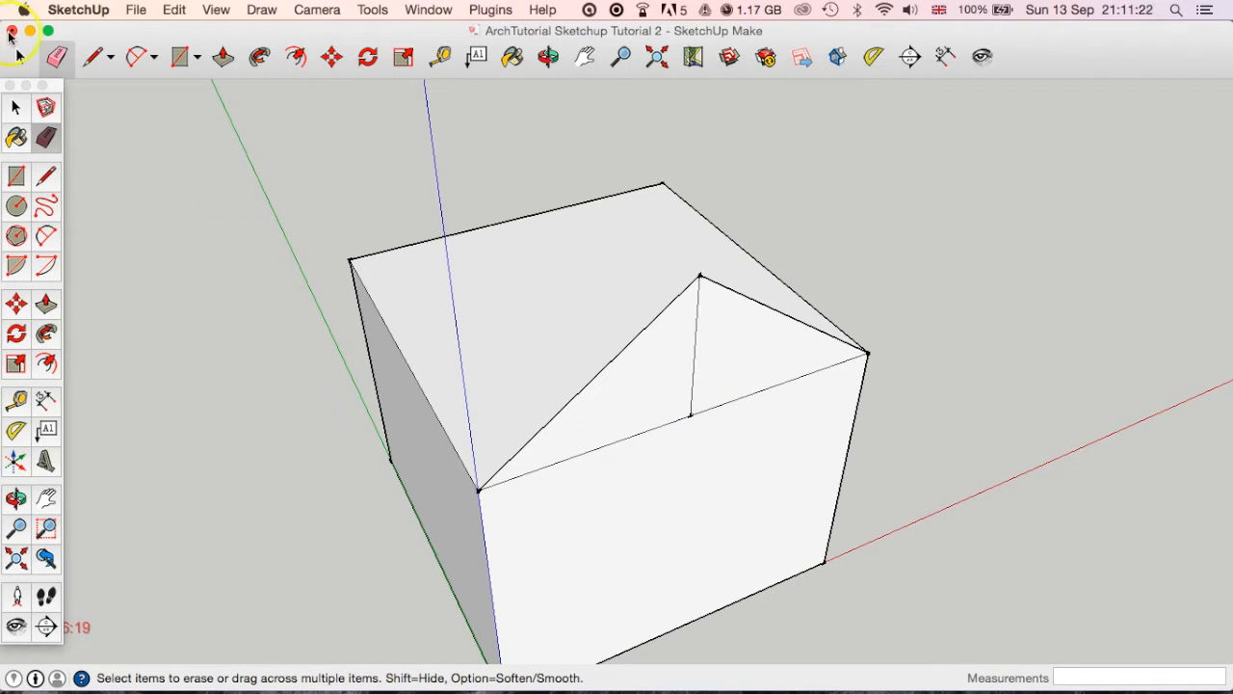
Select the gable's vertical centre line and delete it to merge both halves into one triangular face.
key(space)
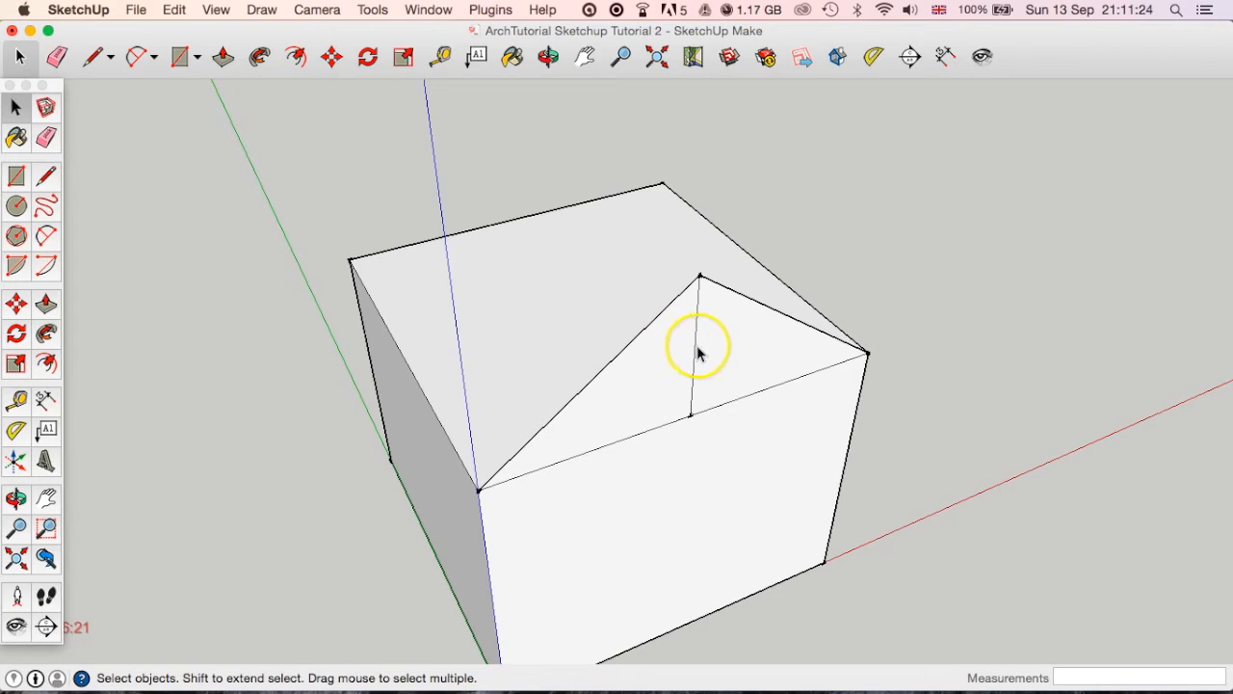
click(696, 353)
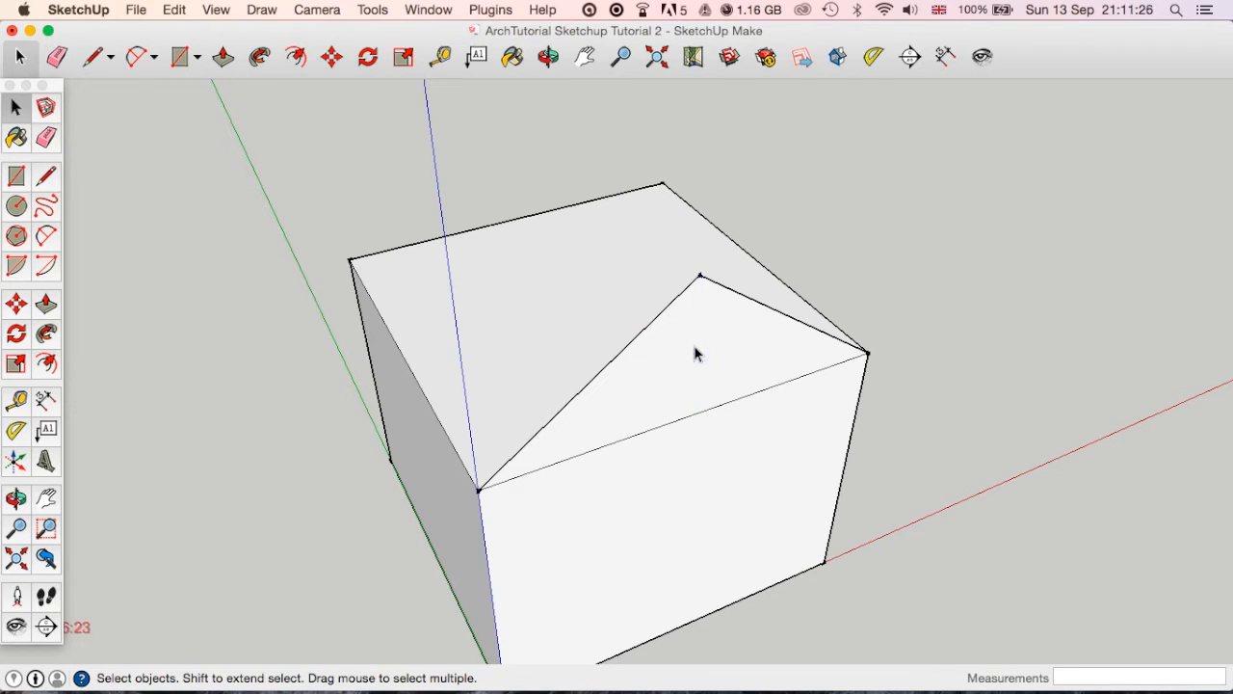
Push/Pull the triangular gable face back to the box's rear corner endpoint to form a pitched roof.
click(275, 151)
click(223, 56)
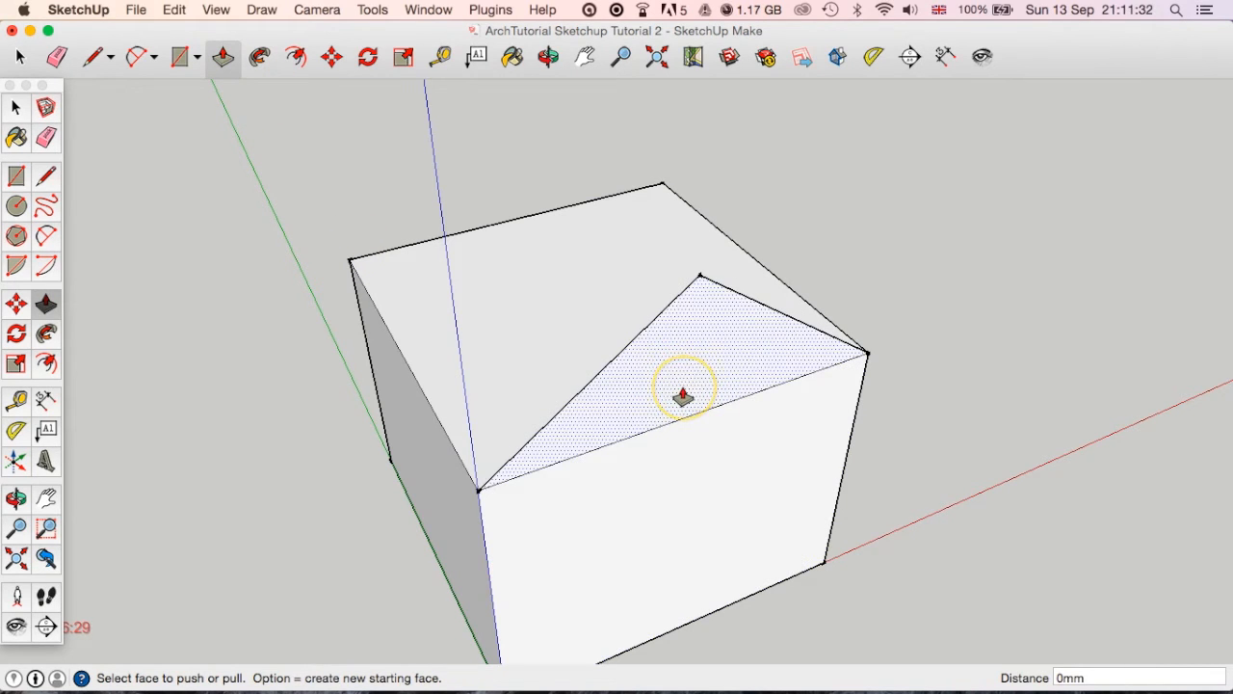
drag(683, 397, 590, 289)
middle_drag(591, 289, 721, 242)
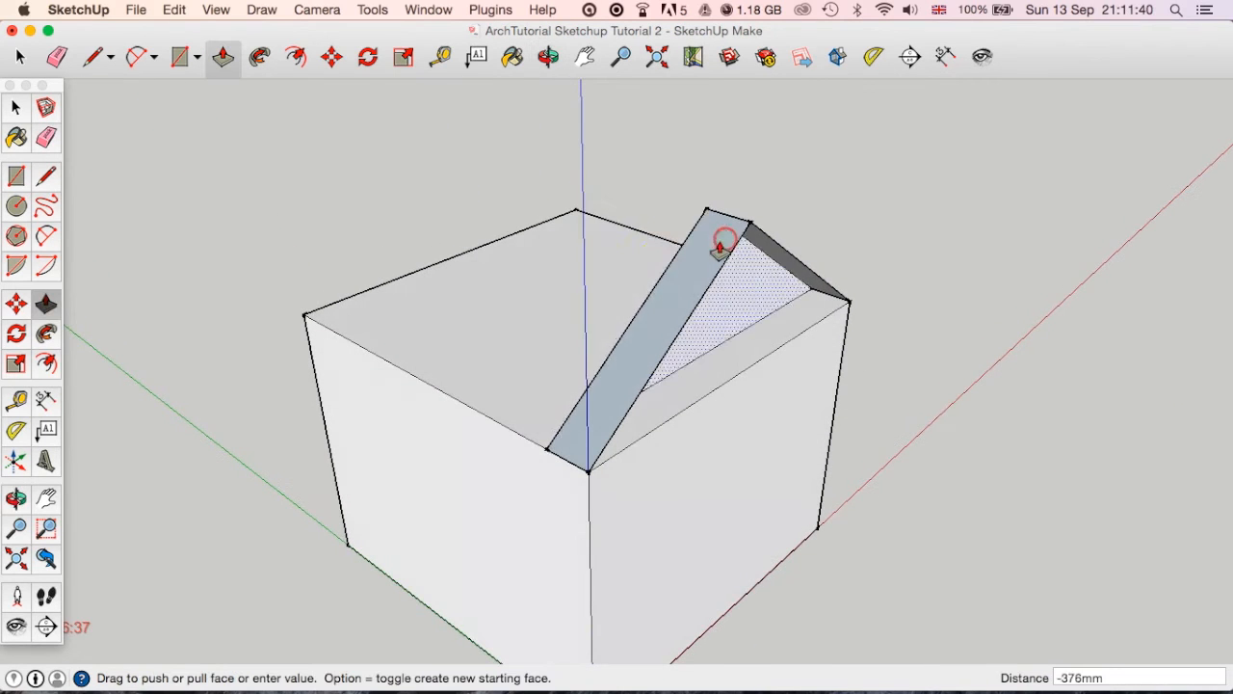
click(451, 335)
drag(451, 335, 304, 317)
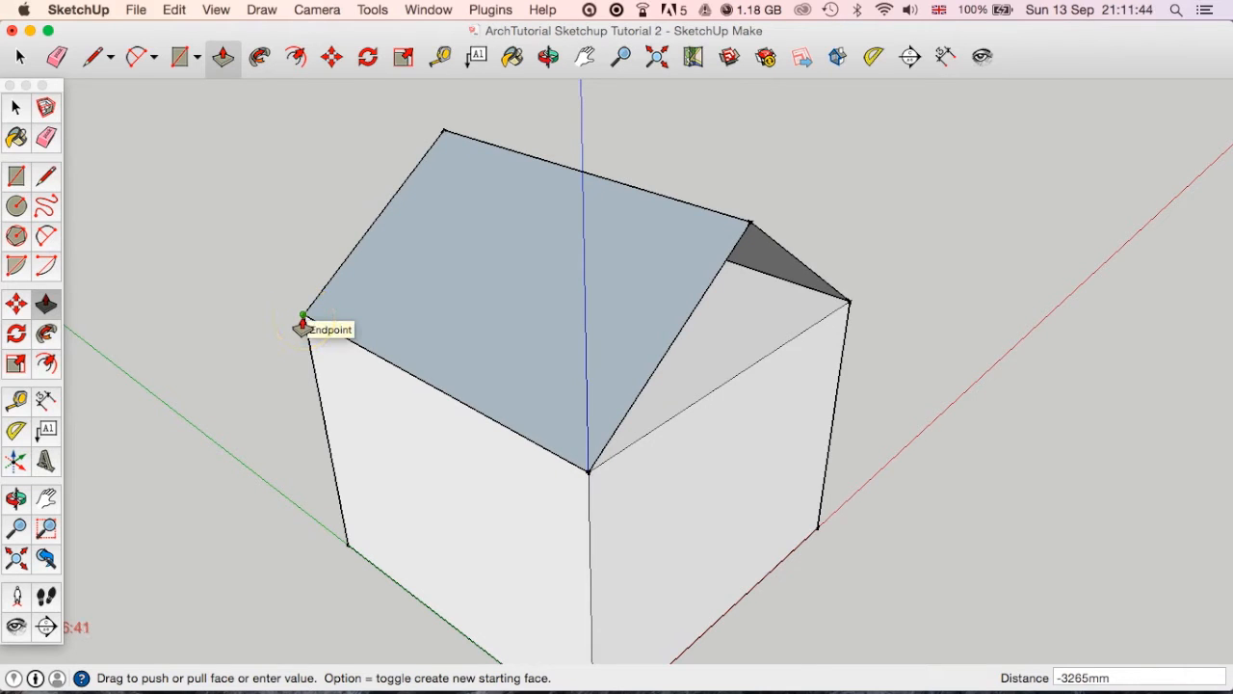
middle_drag(730, 440, 1082, 490)
middle_drag(556, 474, 356, 487)
middle_drag(776, 372, 58, 193)
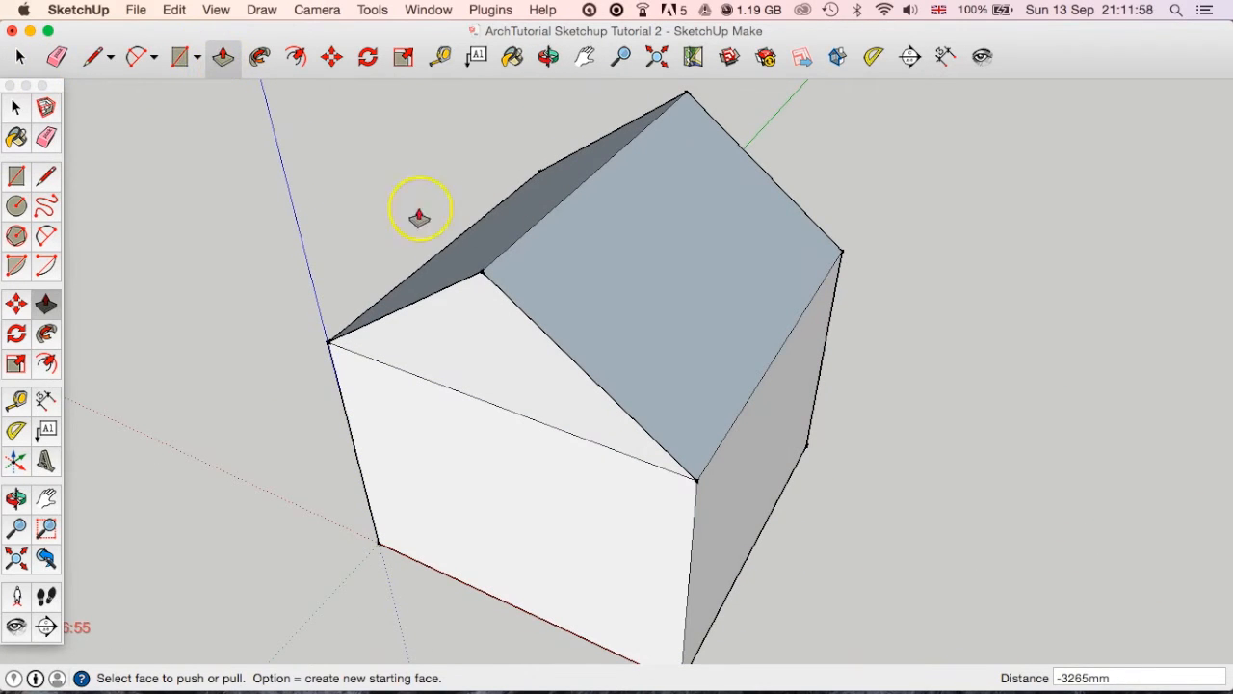
Reverse one roof slope's face, and undo both the reversal and the roof extrusion.
right_click(660, 255)
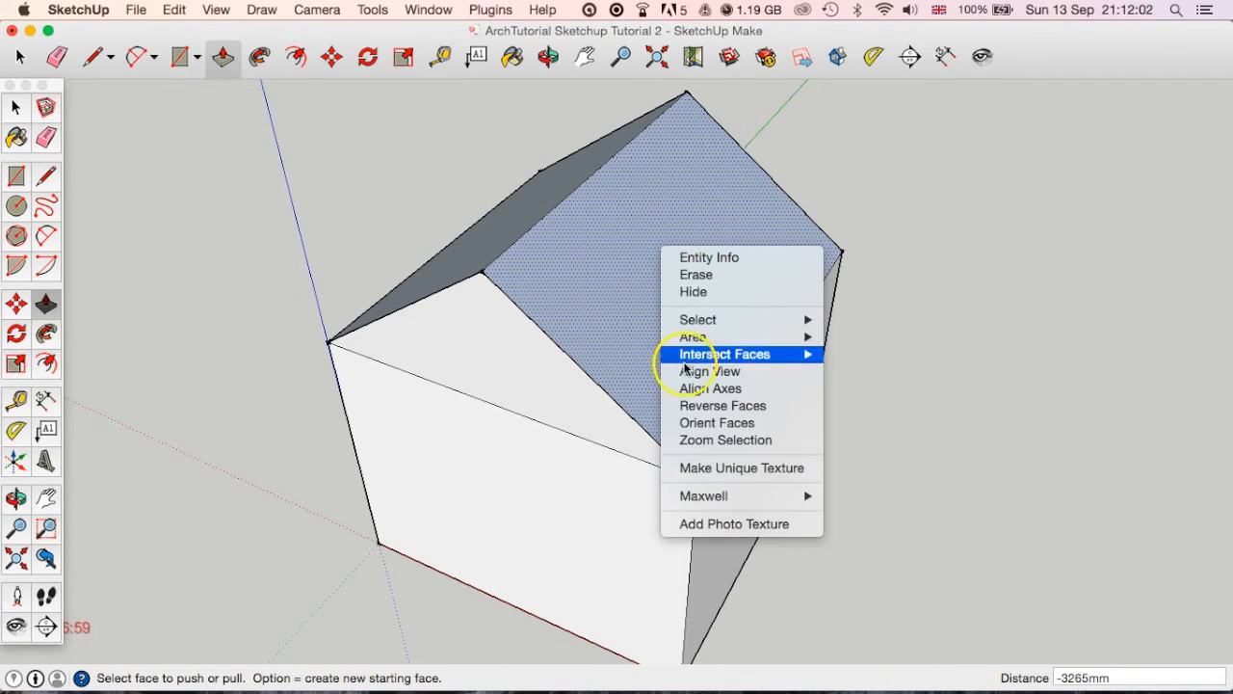
click(700, 410)
right_click(618, 275)
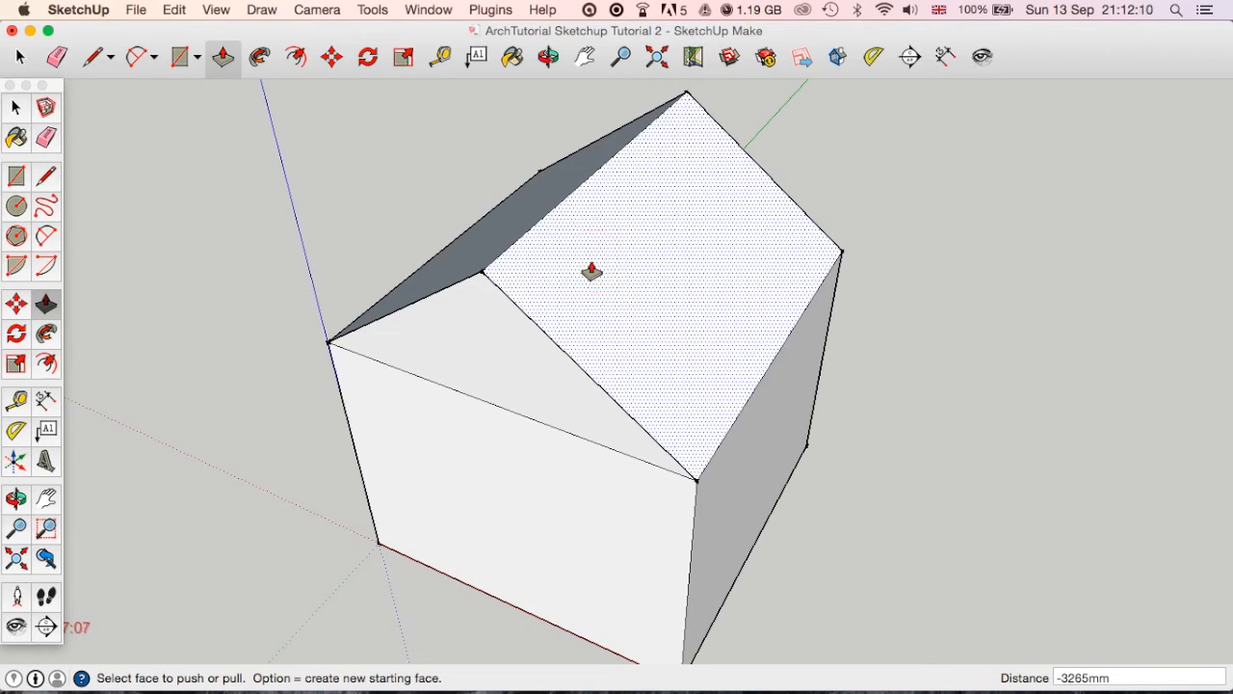
mouse_move(49, 81)
mouse_down()
mouse_move(51, 64)
mouse_move(60, 90)
mouse_up()
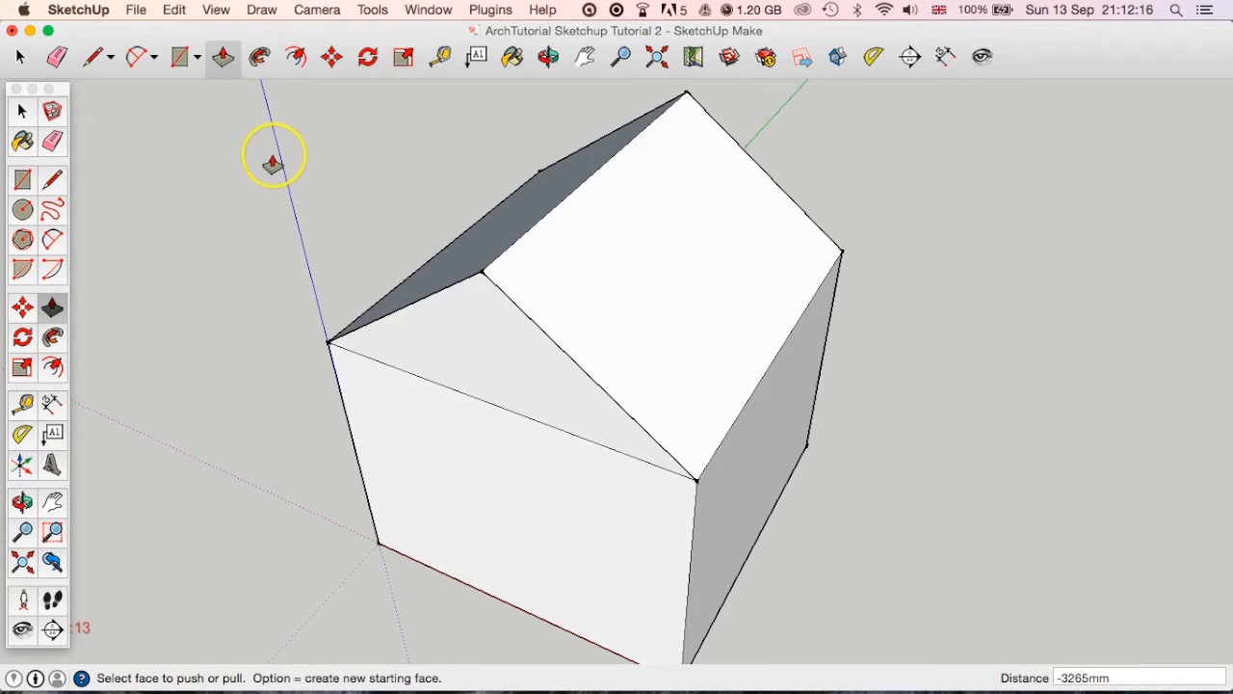
key(super+z)
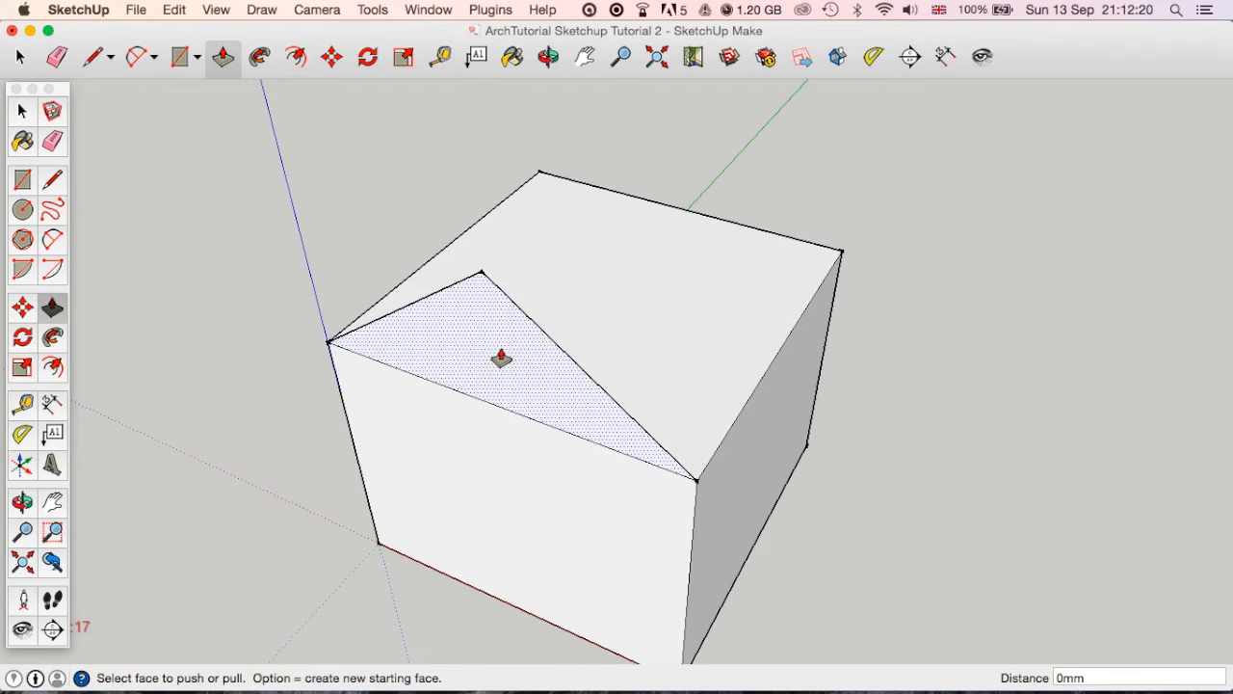
Extrude the gable triangle again with Push/Pull, 3265 mm along the box to its rear corner.
drag(500, 358, 842, 257)
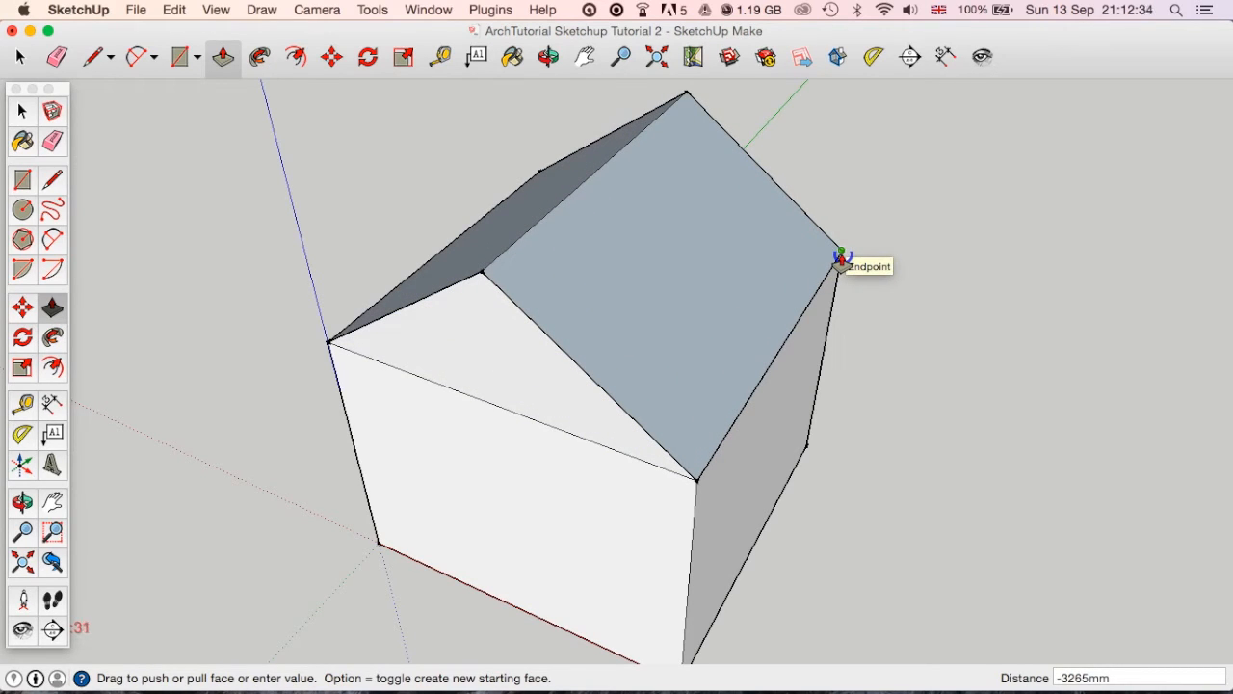
mouse_move(842, 257)
mouse_down()
mouse_move(831, 267)
mouse_move(850, 276)
mouse_move(845, 256)
mouse_move(828, 275)
mouse_move(460, 401)
mouse_move(738, 325)
mouse_move(792, 302)
mouse_move(841, 255)
mouse_up()
key(Escape)
middle_drag(749, 344, 893, 403)
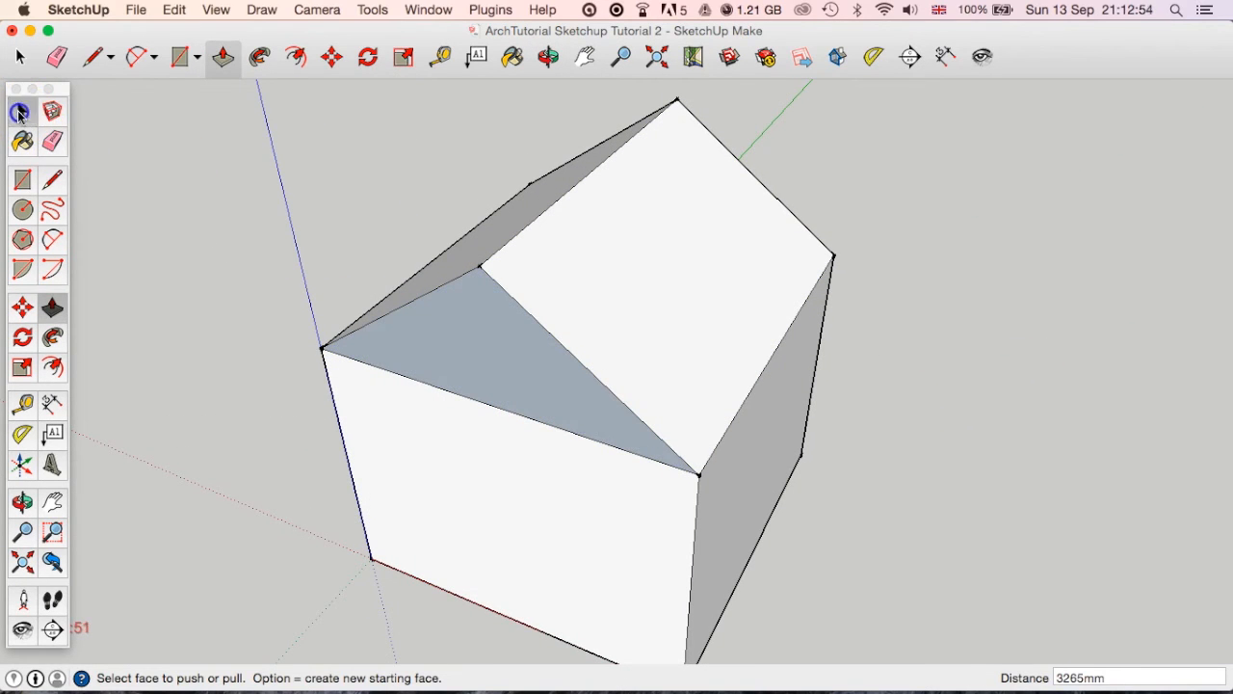
Reverse the front gable triangle so its front side faces outward.
click(21, 111)
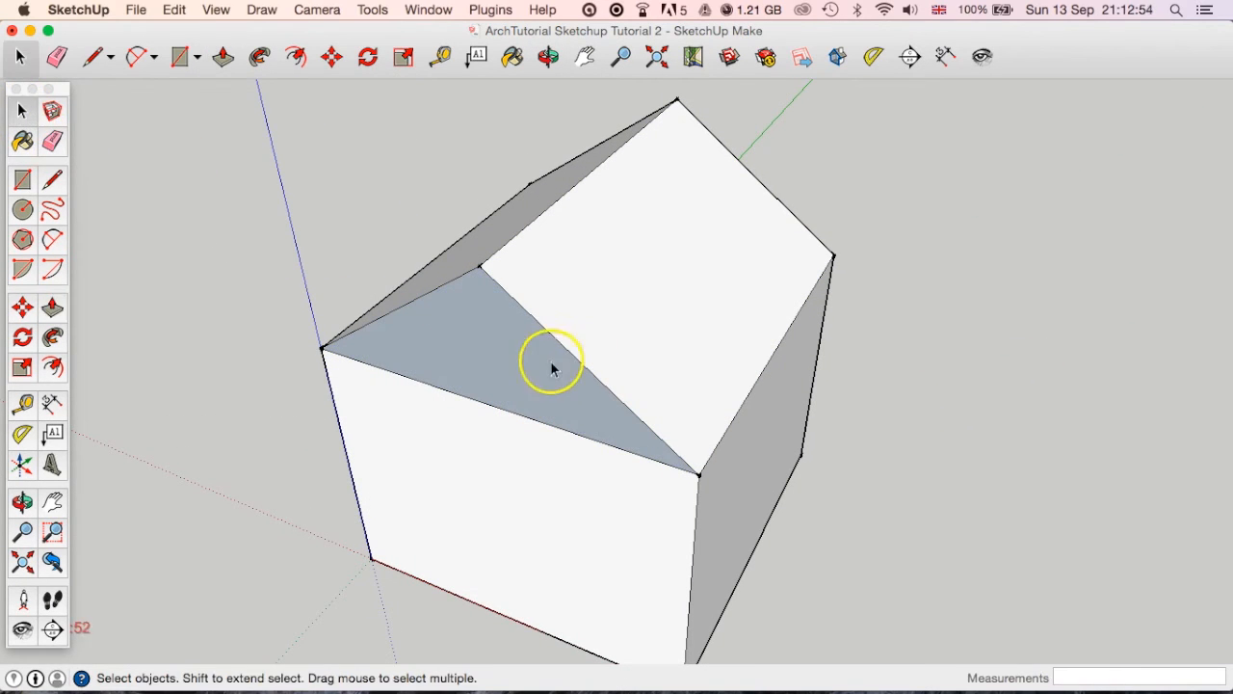
right_click(498, 361)
click(552, 518)
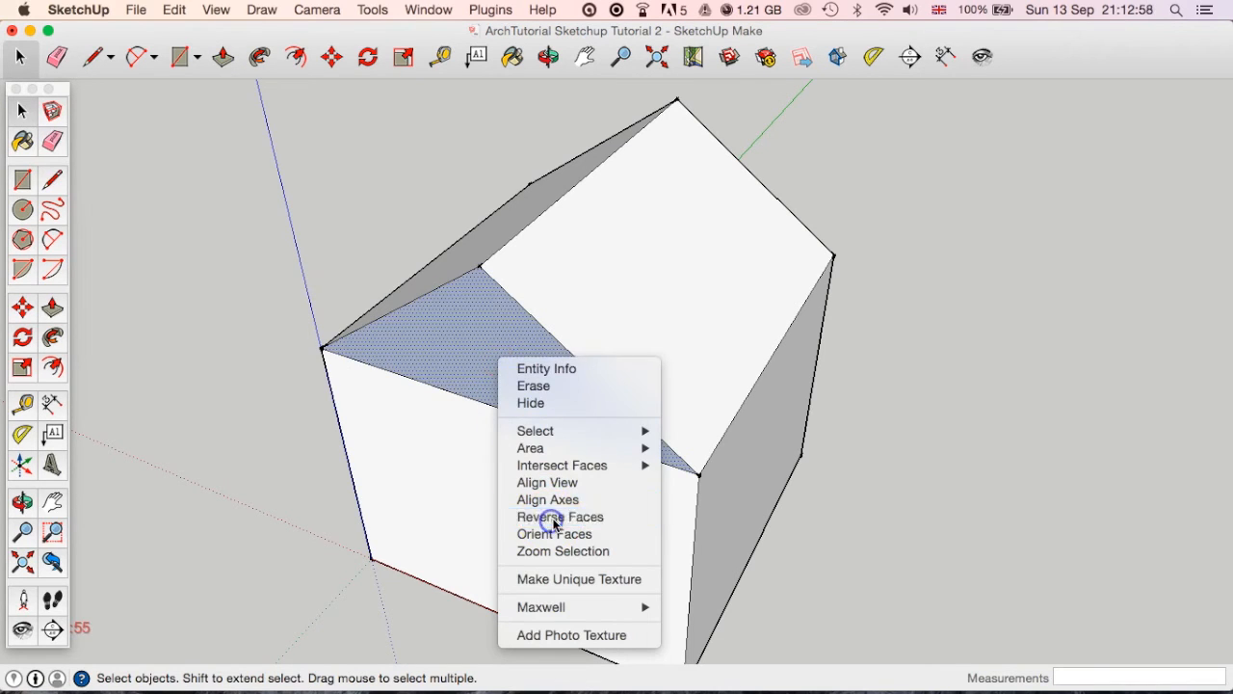
Try a Tape Measure guide about 2723 mm long from the front wall's lower-left corner diagonally across the wall, and undo it.
mouse_move(492, 476)
middle_down()
mouse_move(758, 442)
mouse_move(608, 468)
mouse_move(503, 467)
middle_up()
scroll(758, 443, down, 5)
scroll(503, 467, down, 2)
middle_drag(630, 559, 538, 453)
scroll(565, 404, up, 3)
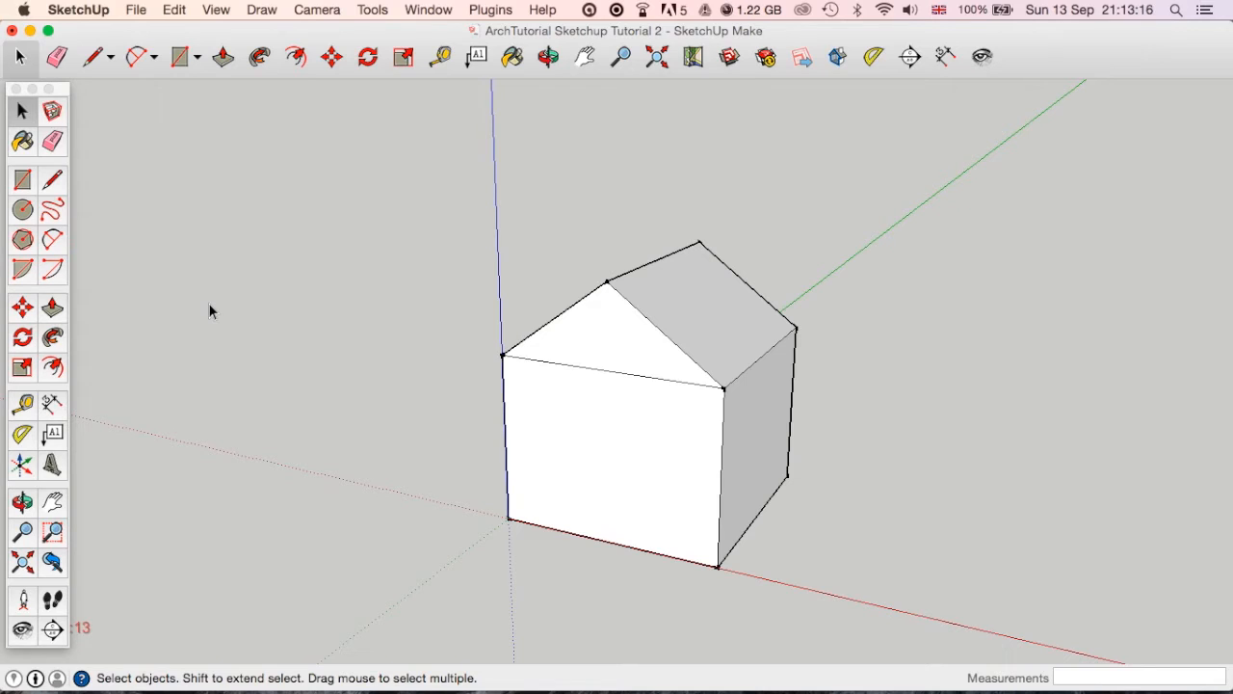
click(442, 58)
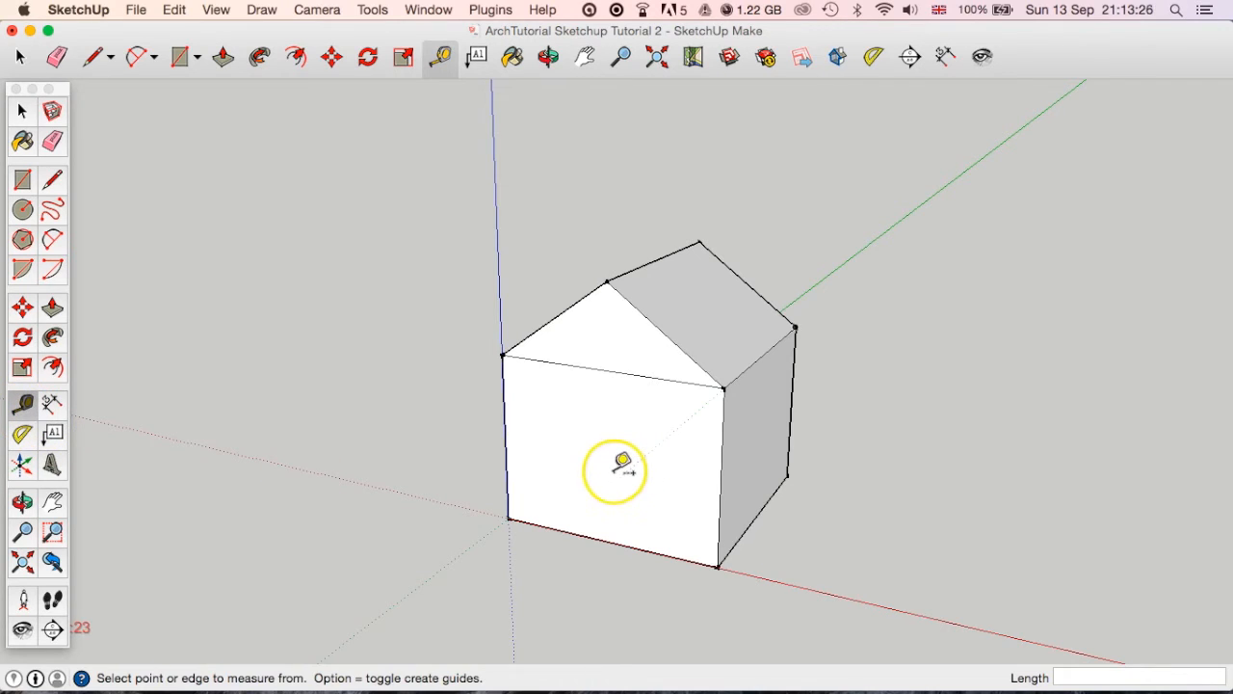
scroll(617, 491, up, 4)
middle_drag(613, 501, 465, 443)
click(385, 465)
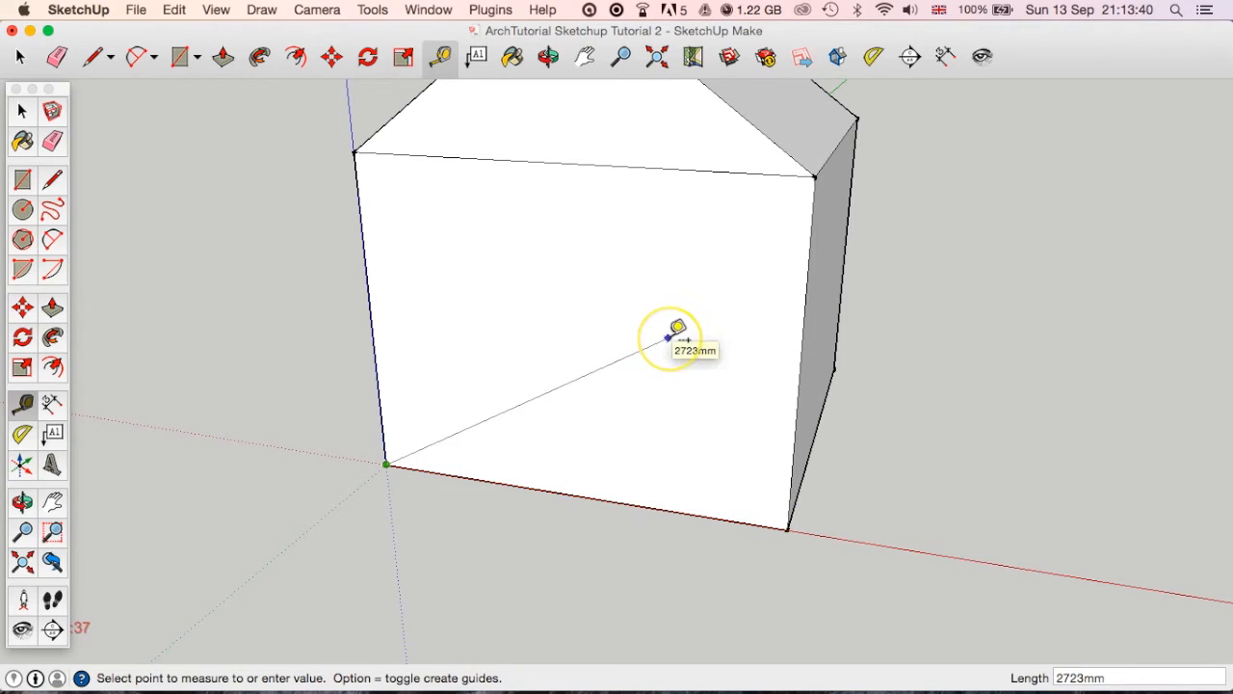
click(669, 336)
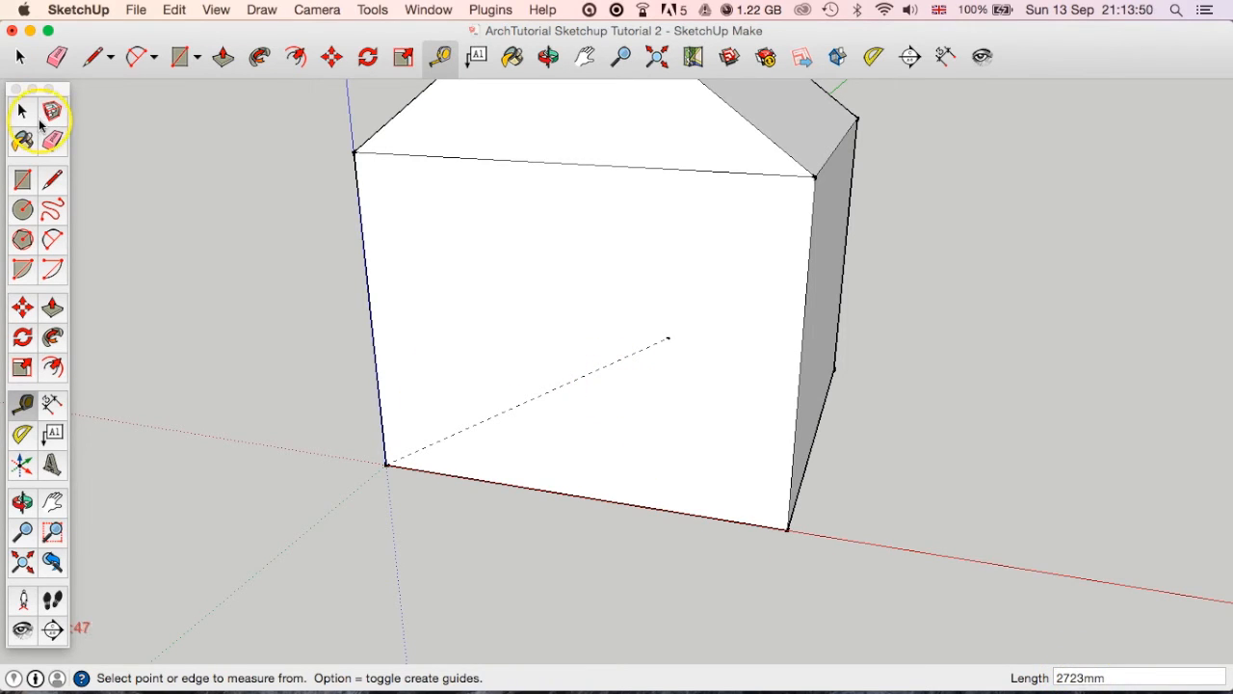
middle_drag(402, 394, 525, 448)
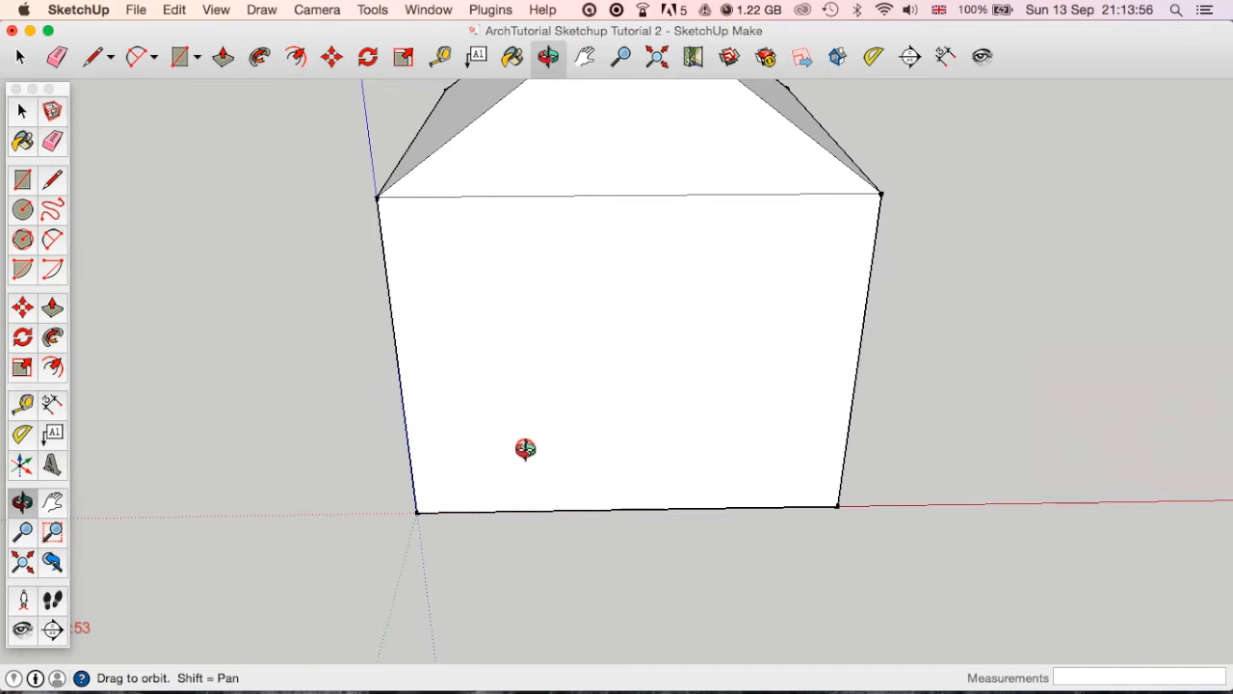
Place a vertical guide on the front wall, offset 500 mm inward from its left edge.
key(t)
click(404, 352)
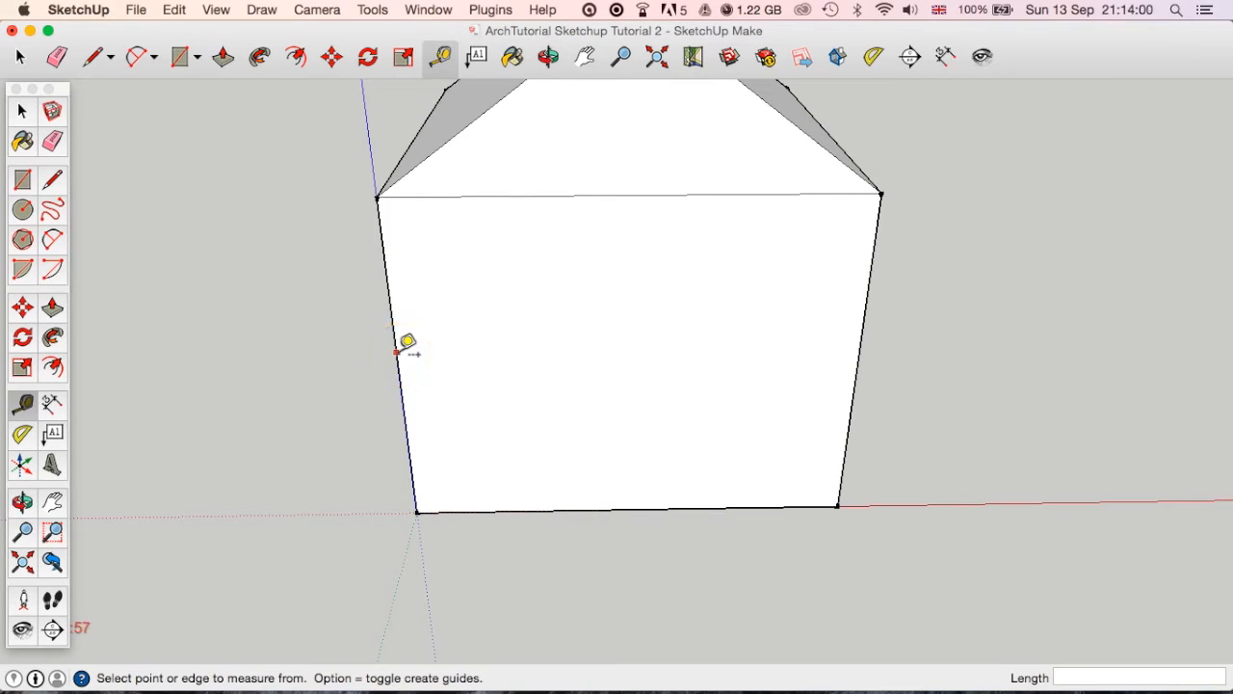
click(391, 305)
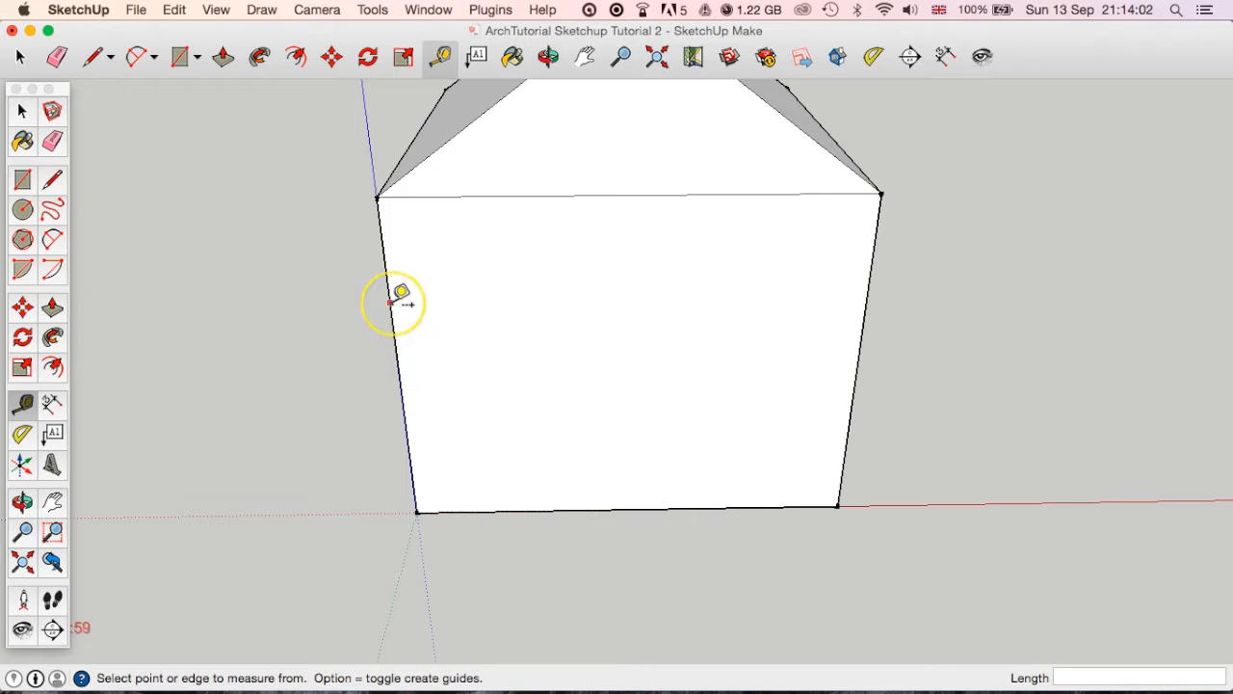
drag(442, 311, 694, 389)
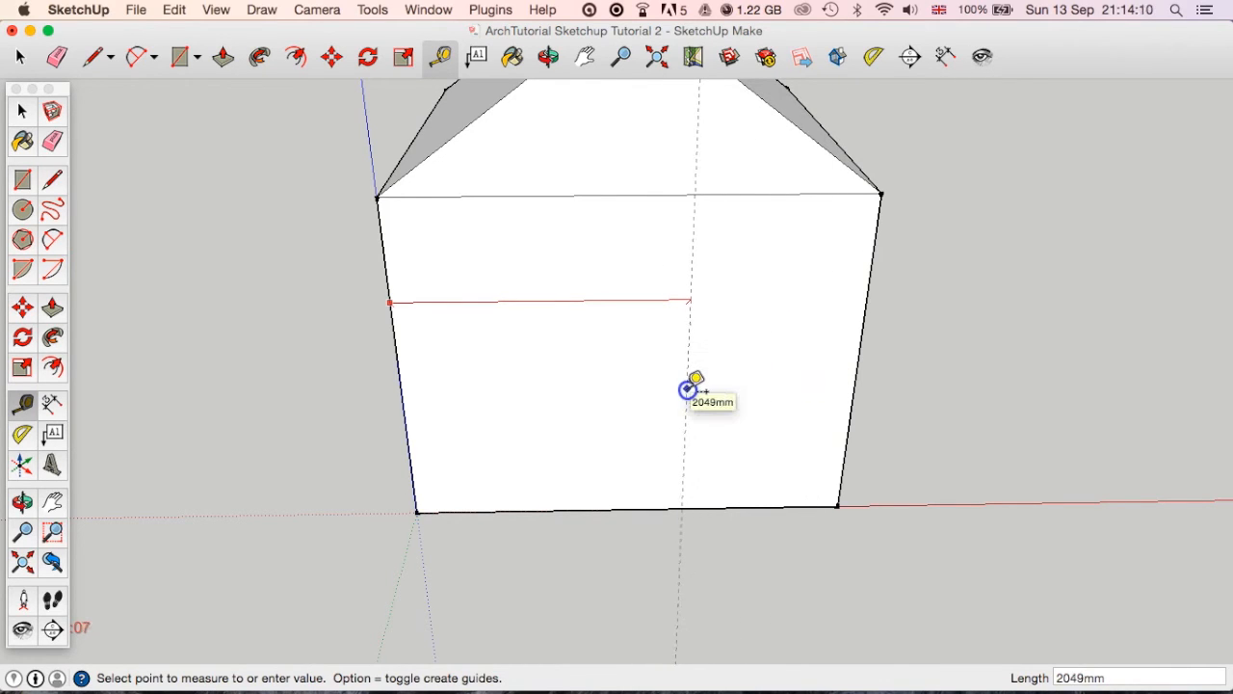
drag(694, 386, 443, 378)
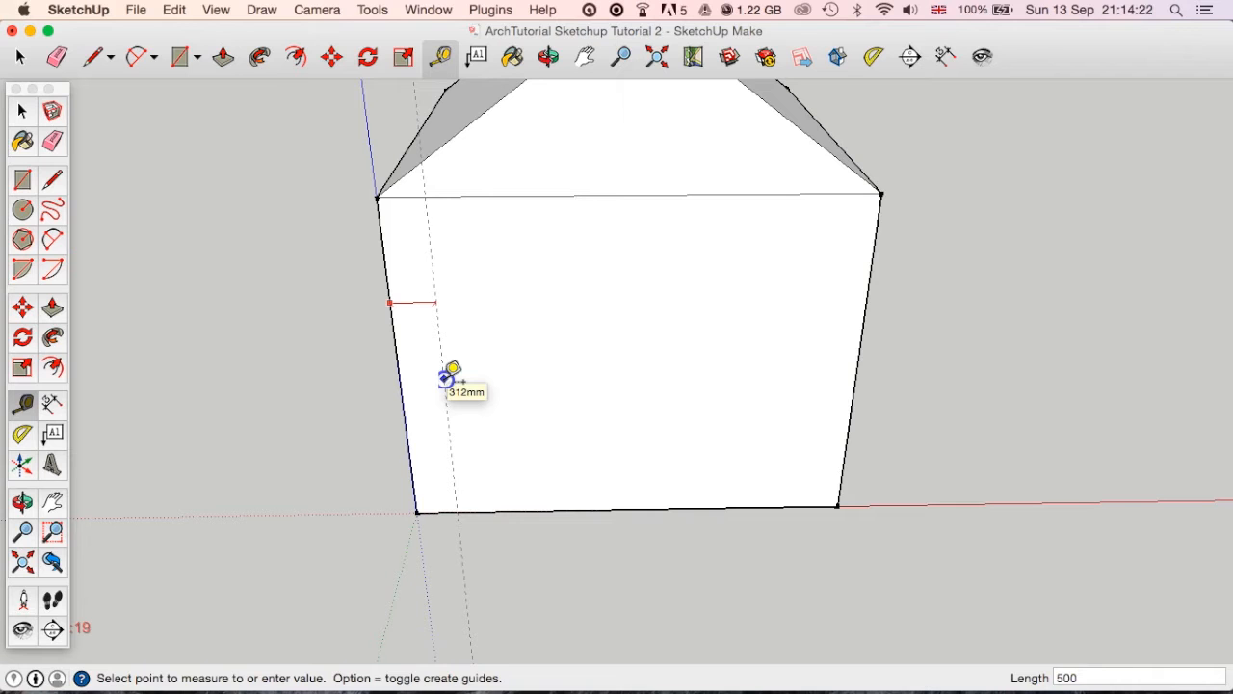
key(Return)
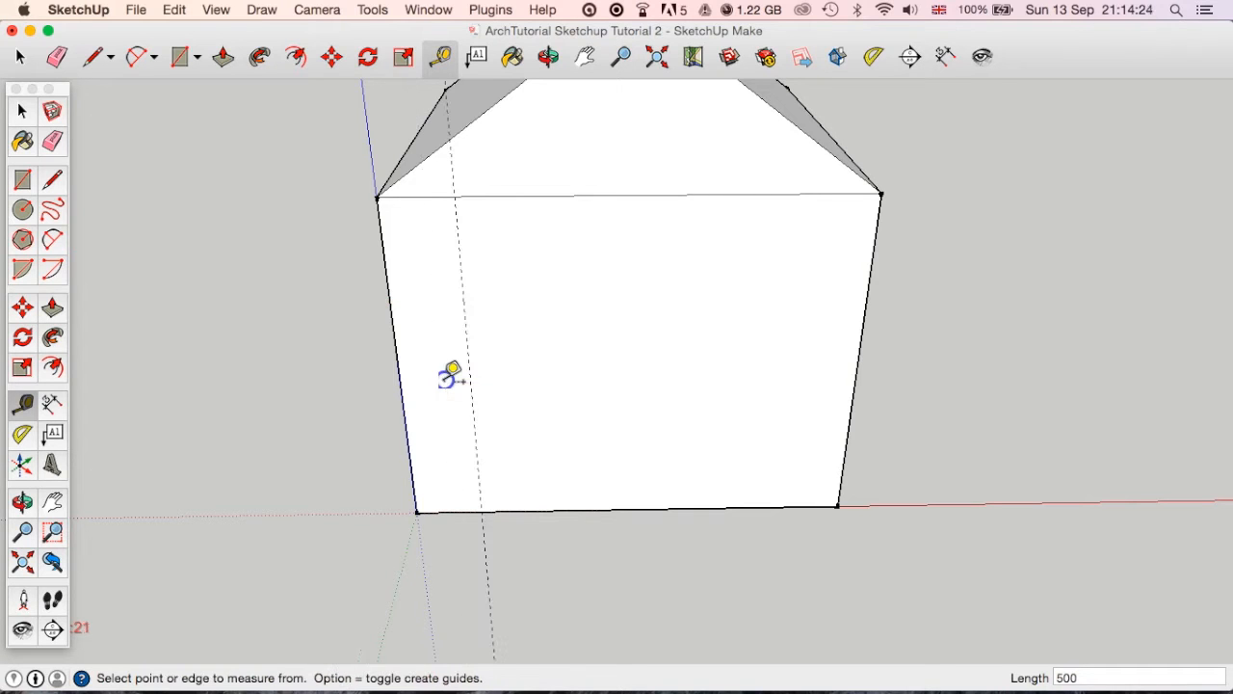
Add a second vertical guide 850 mm from the first, and a horizontal guide 2000 mm above the front wall's bottom edge.
middle_drag(543, 485, 451, 378)
scroll(424, 415, up, 4)
scroll(422, 418, down, 8)
middle_drag(482, 317, 575, 473)
key(t)
click(543, 376)
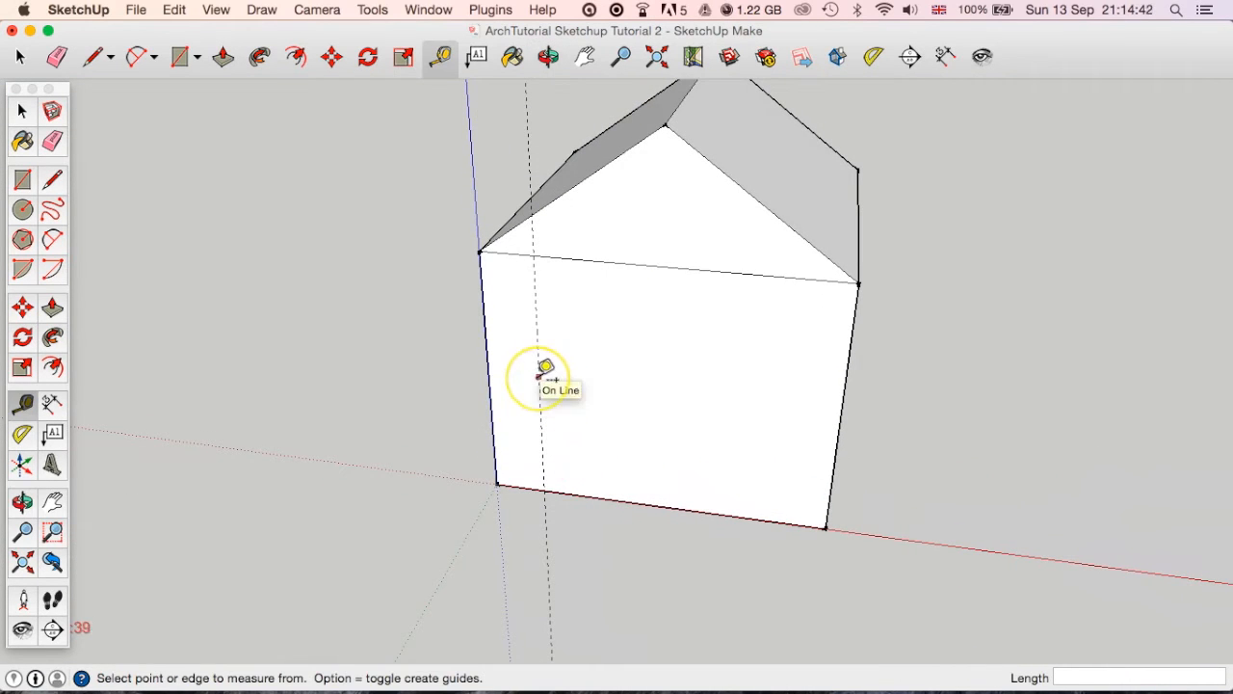
scroll(544, 376, up, 3)
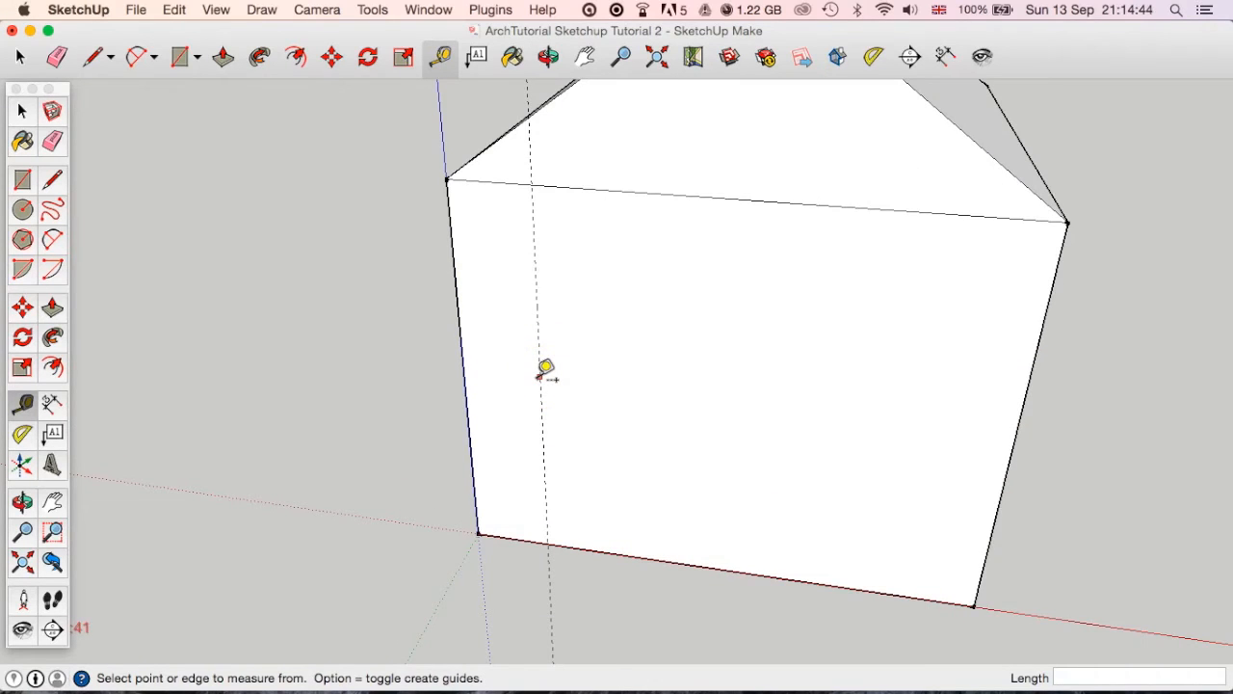
click(539, 377)
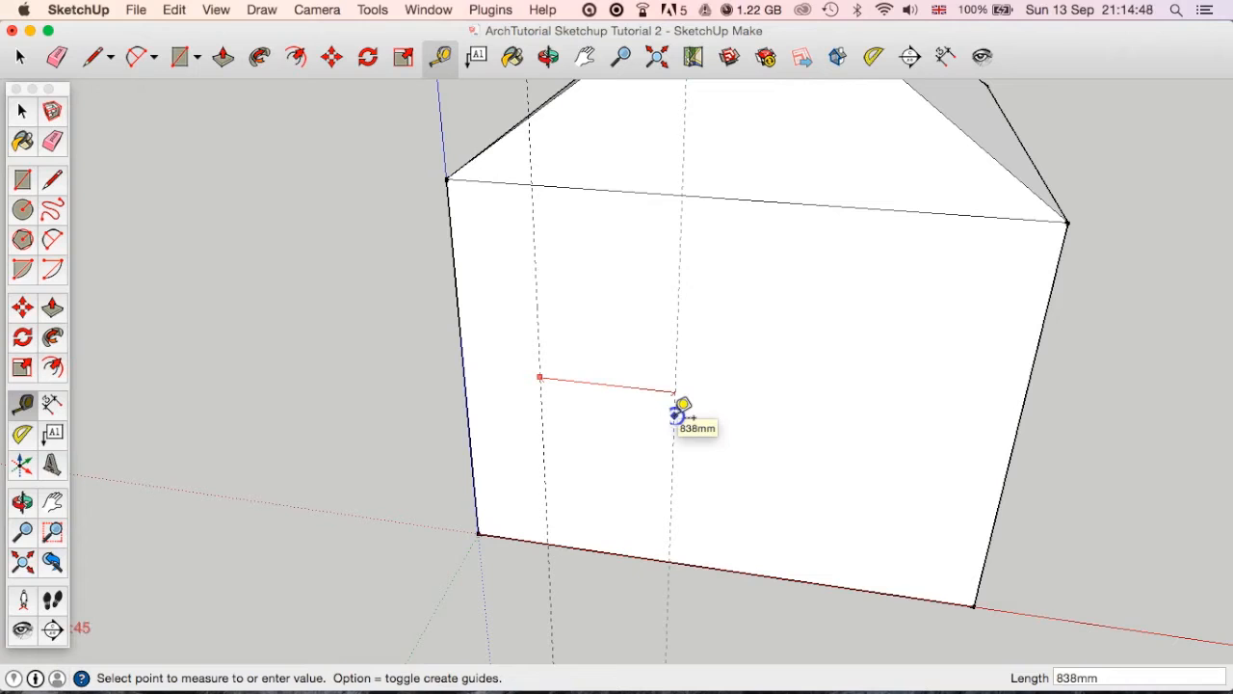
key(Return)
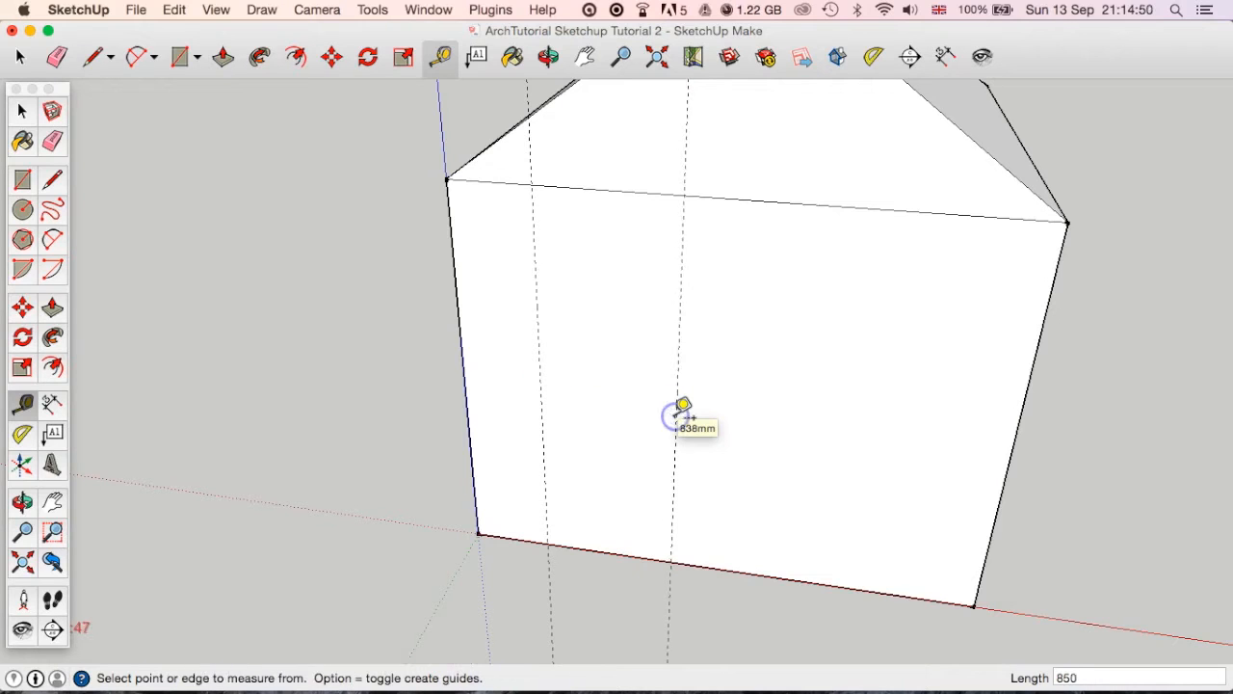
click(562, 388)
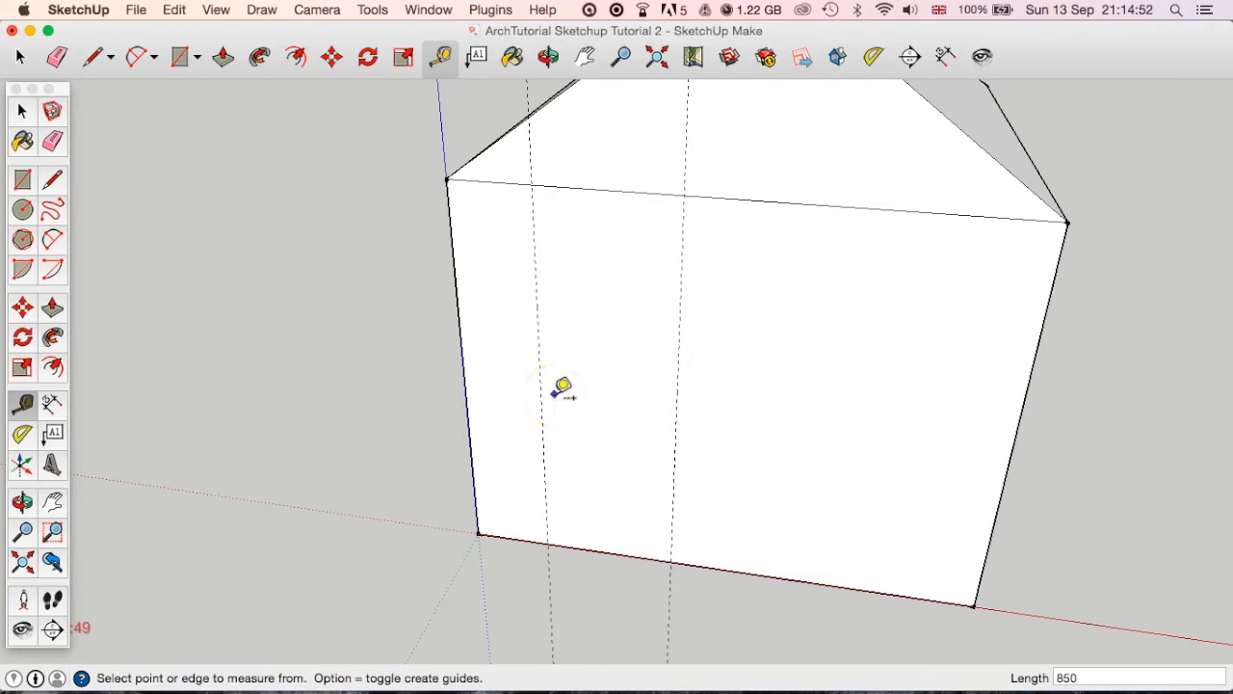
click(590, 548)
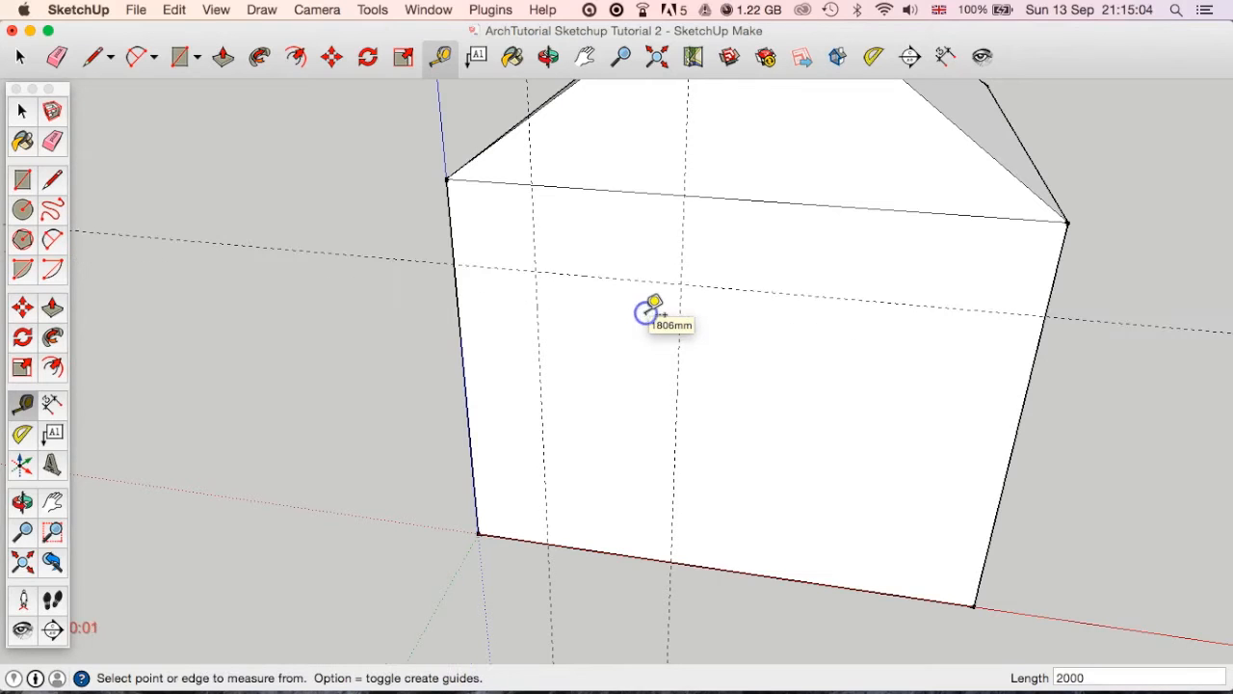
Draw the 850 by 2000 mm door outline on the front wall with three lines along the guides between their intersections.
middle_drag(583, 446, 715, 401)
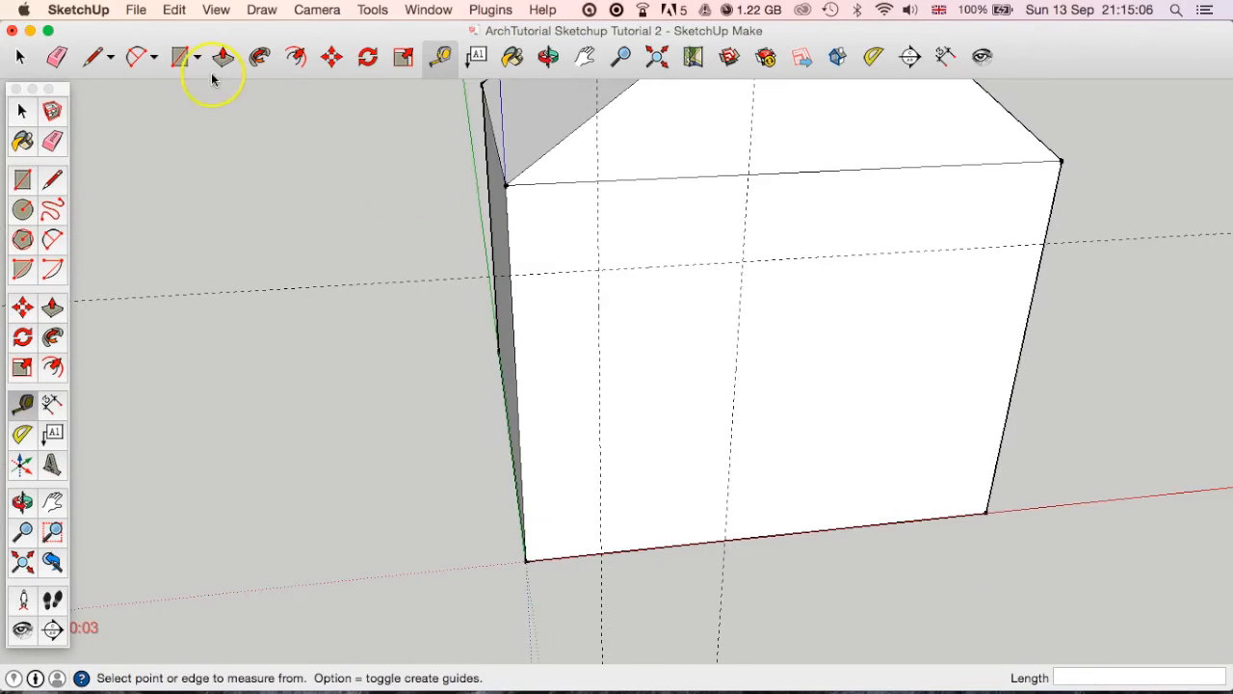
click(19, 55)
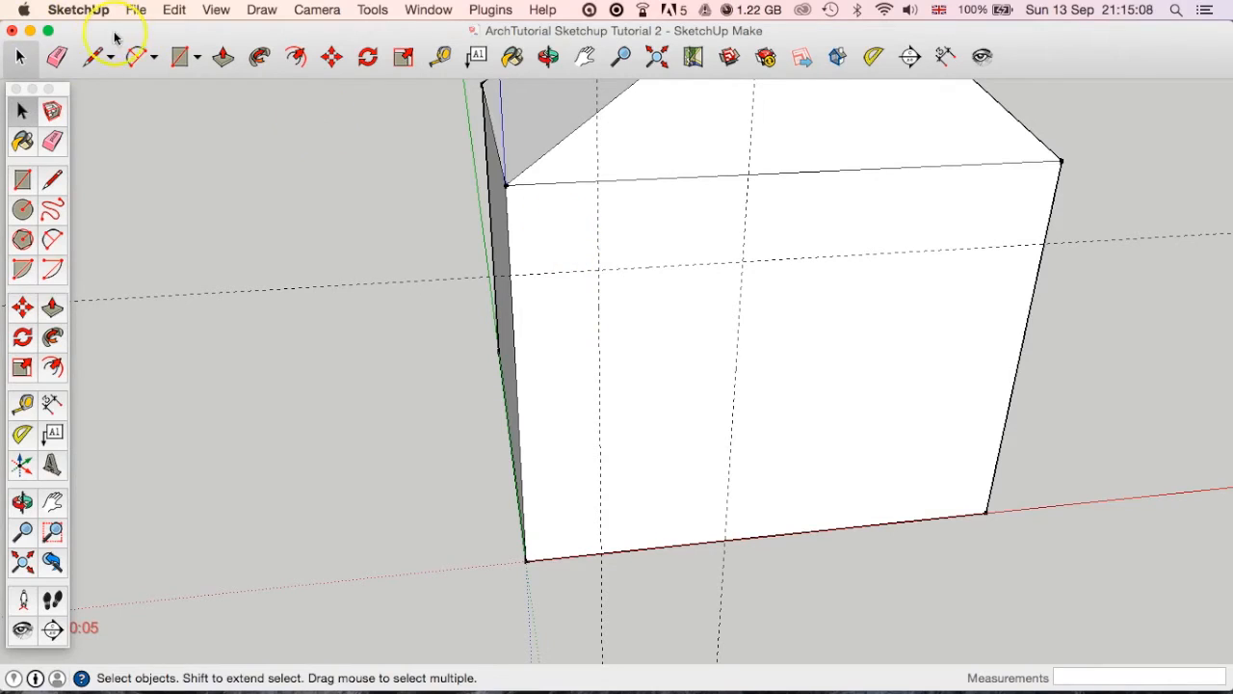
click(92, 56)
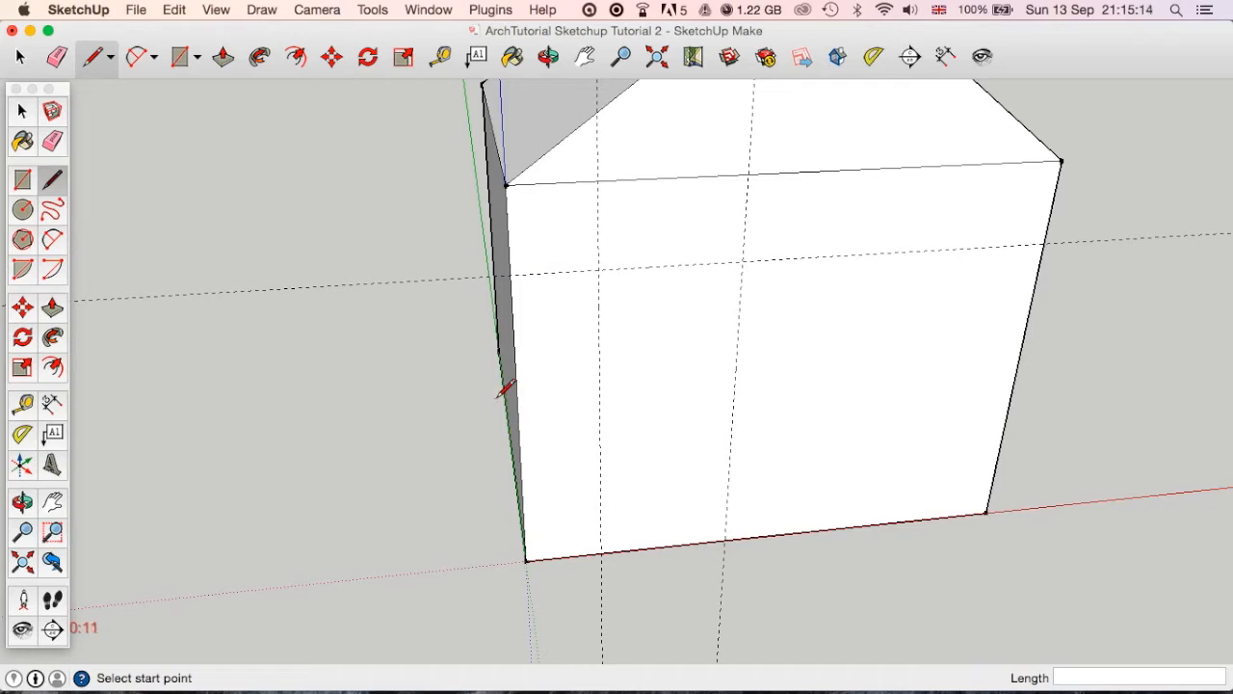
click(601, 552)
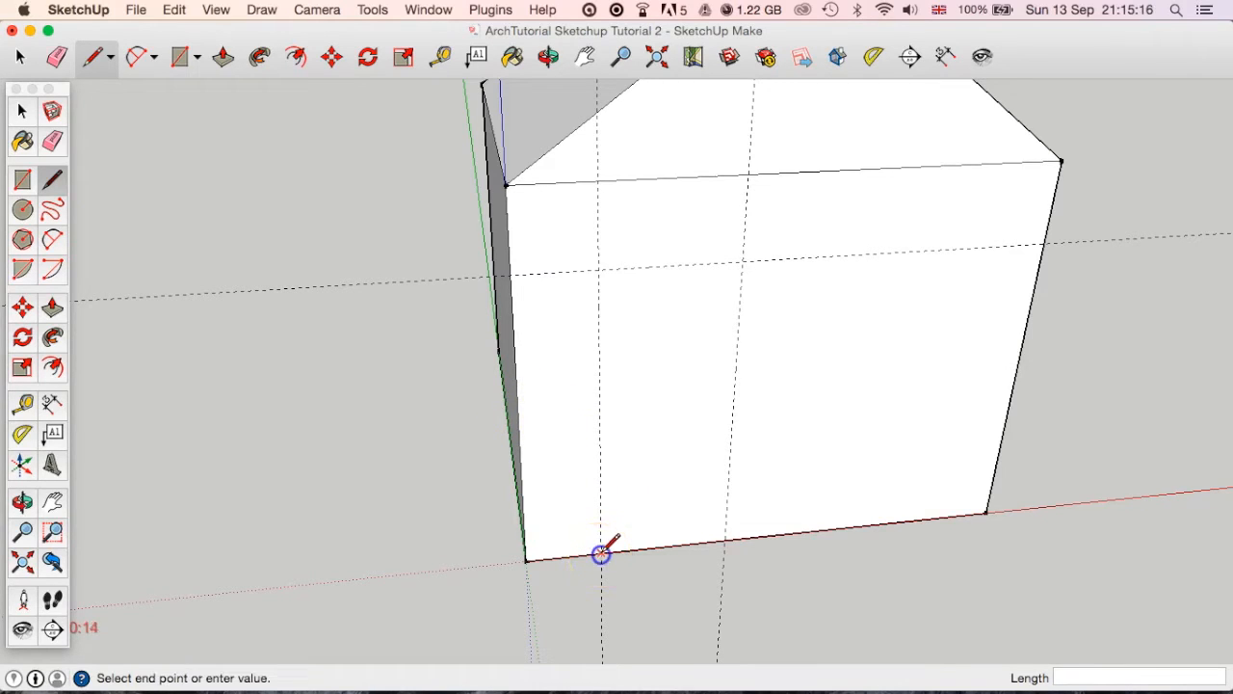
click(598, 271)
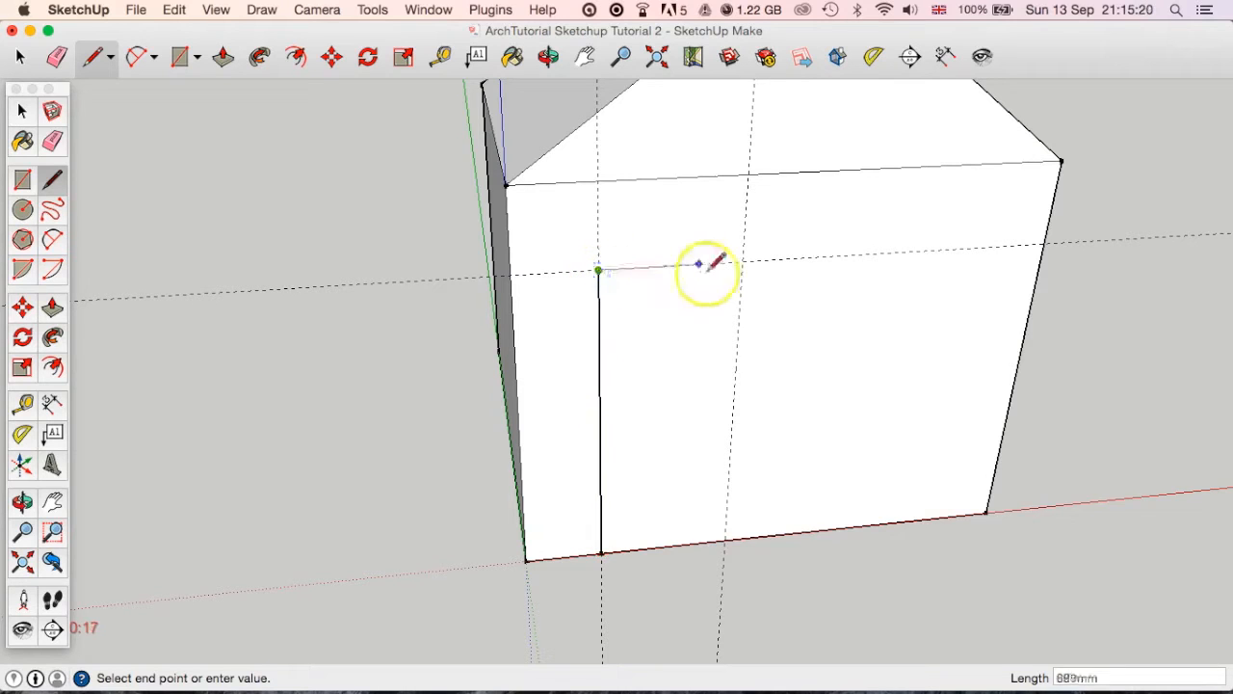
click(741, 261)
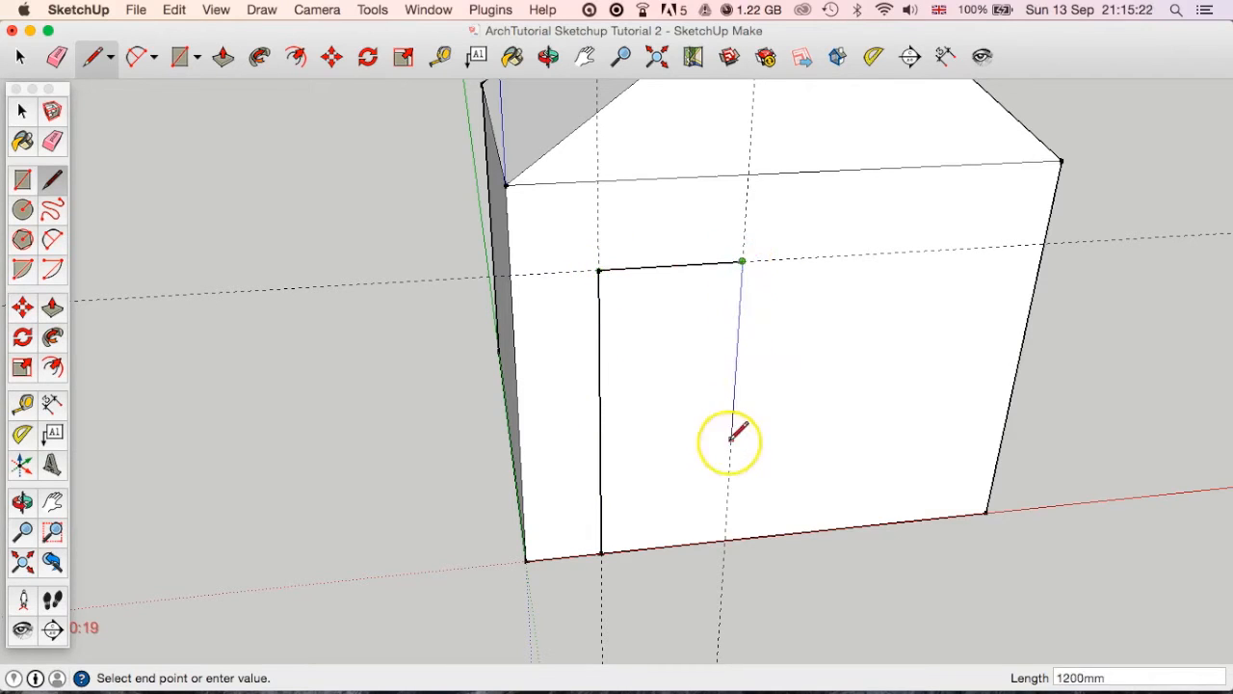
click(725, 541)
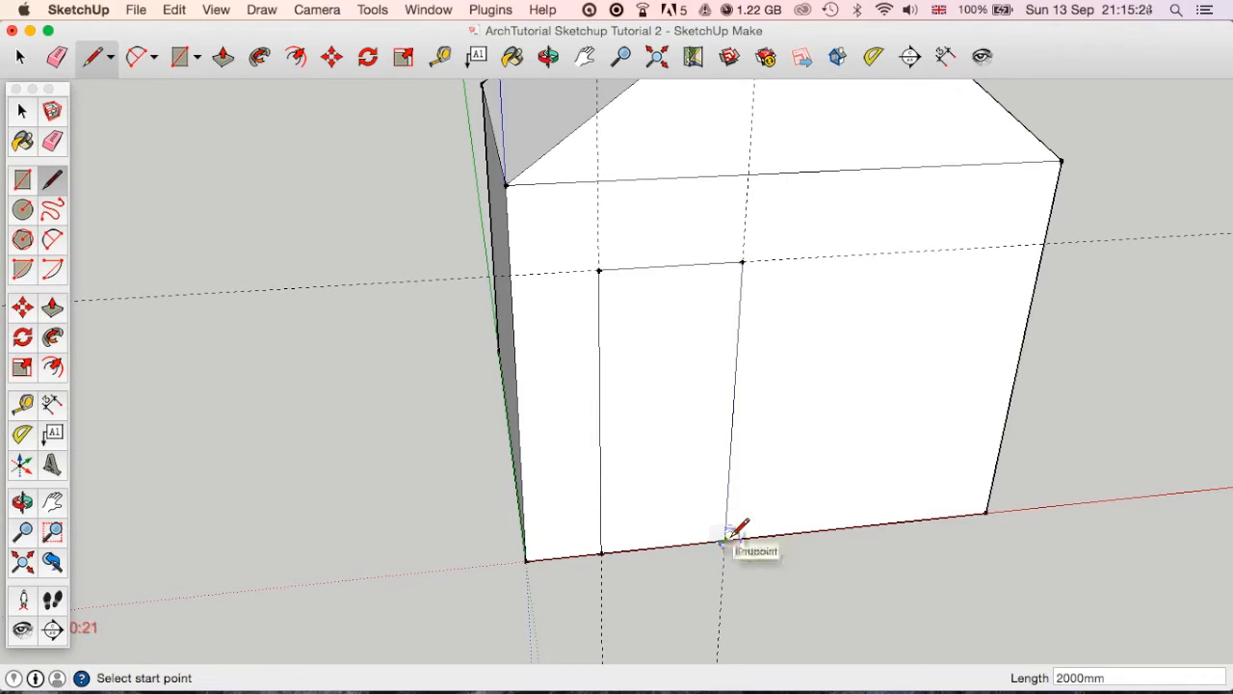
Select the door face and the surrounding front wall face in turn to check that they are separate faces.
middle_drag(873, 434, 710, 432)
scroll(674, 388, down, 3)
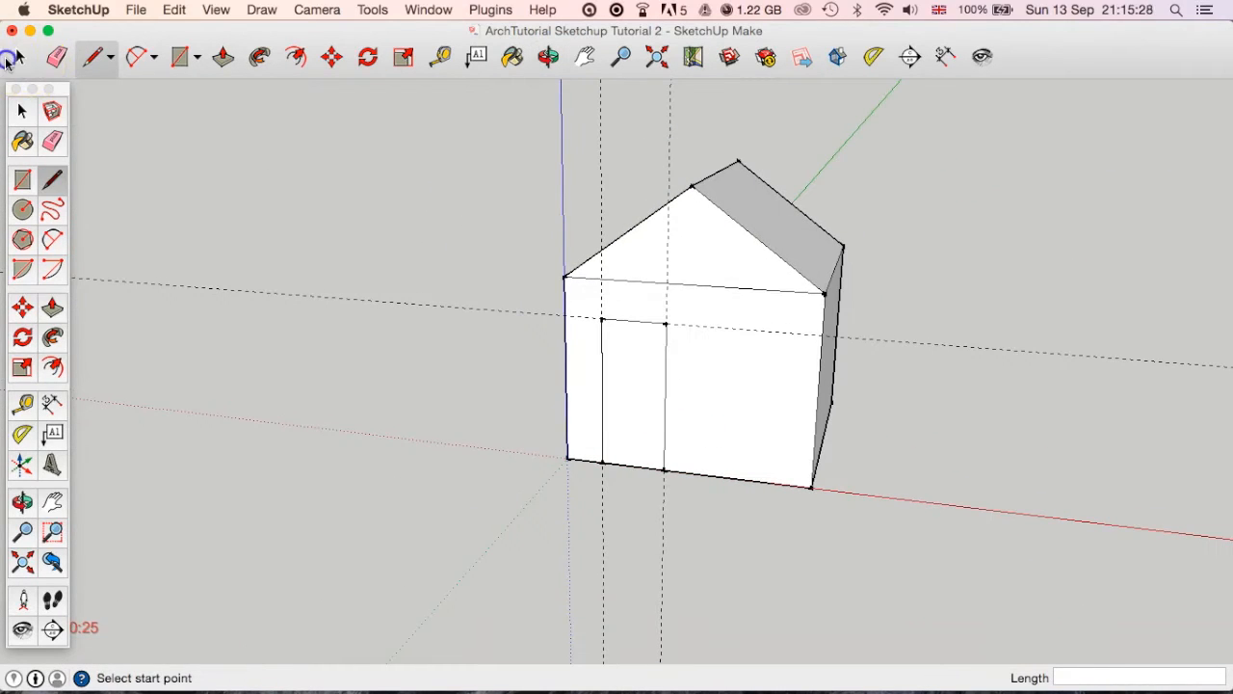
click(12, 58)
click(631, 395)
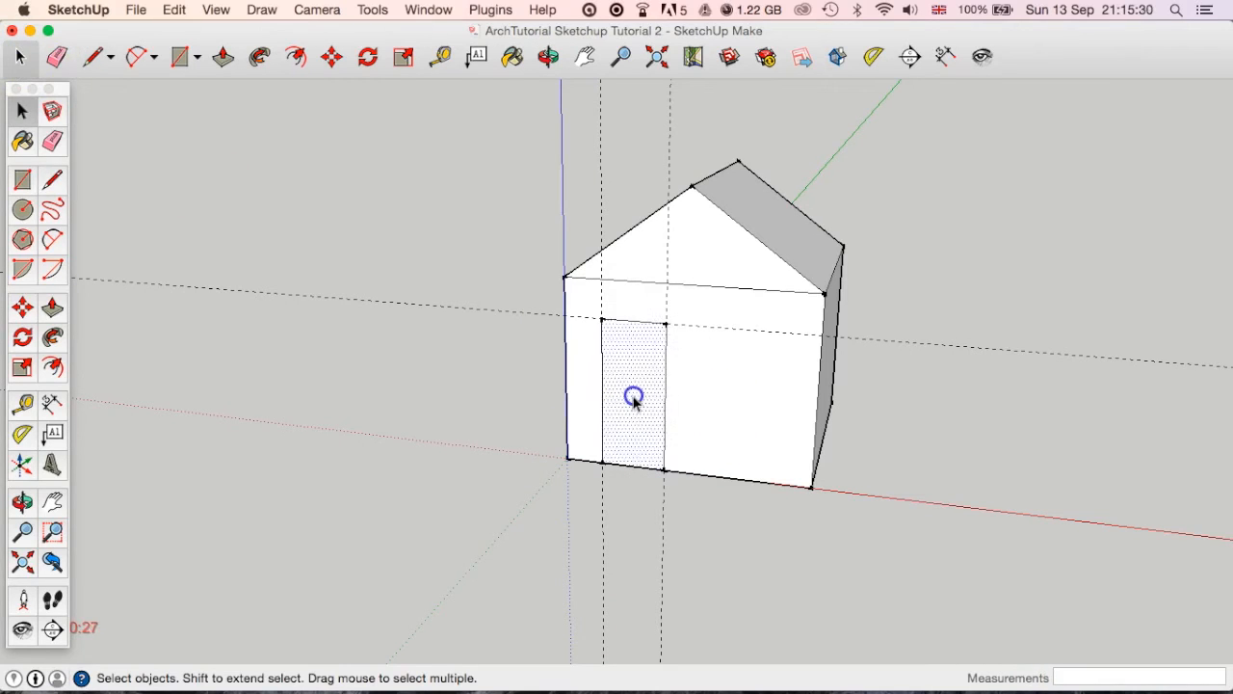
click(747, 395)
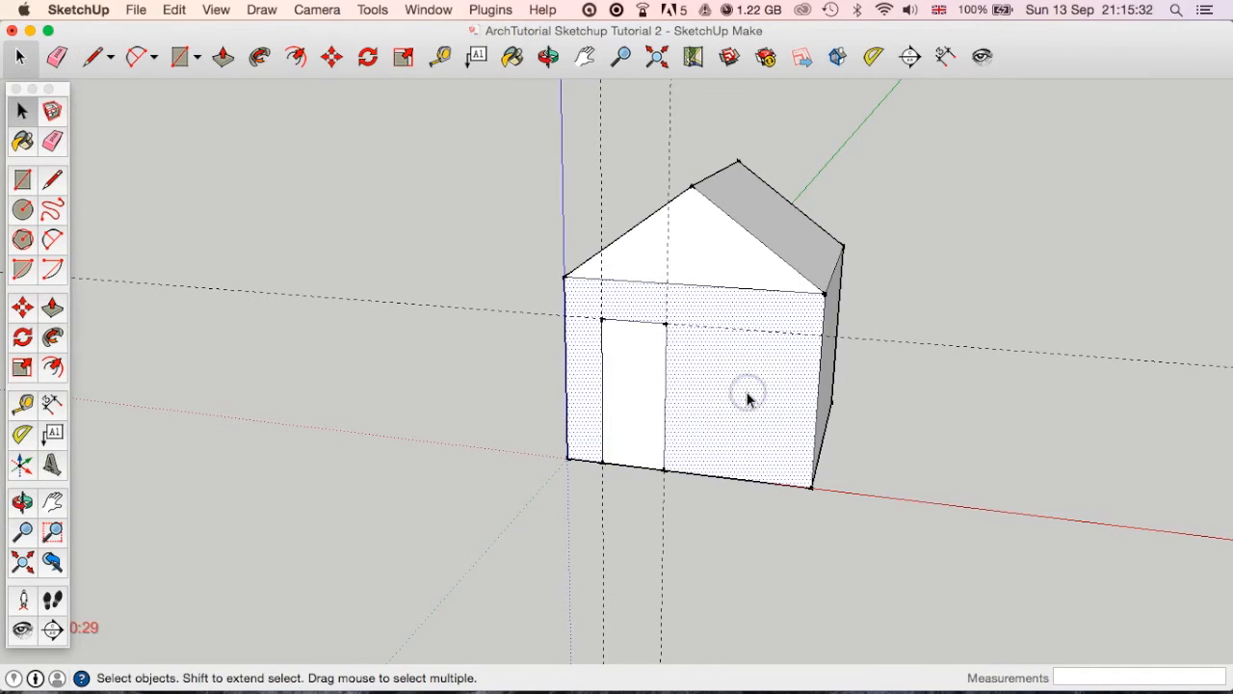
middle_drag(748, 401, 645, 414)
scroll(716, 389, down, 4)
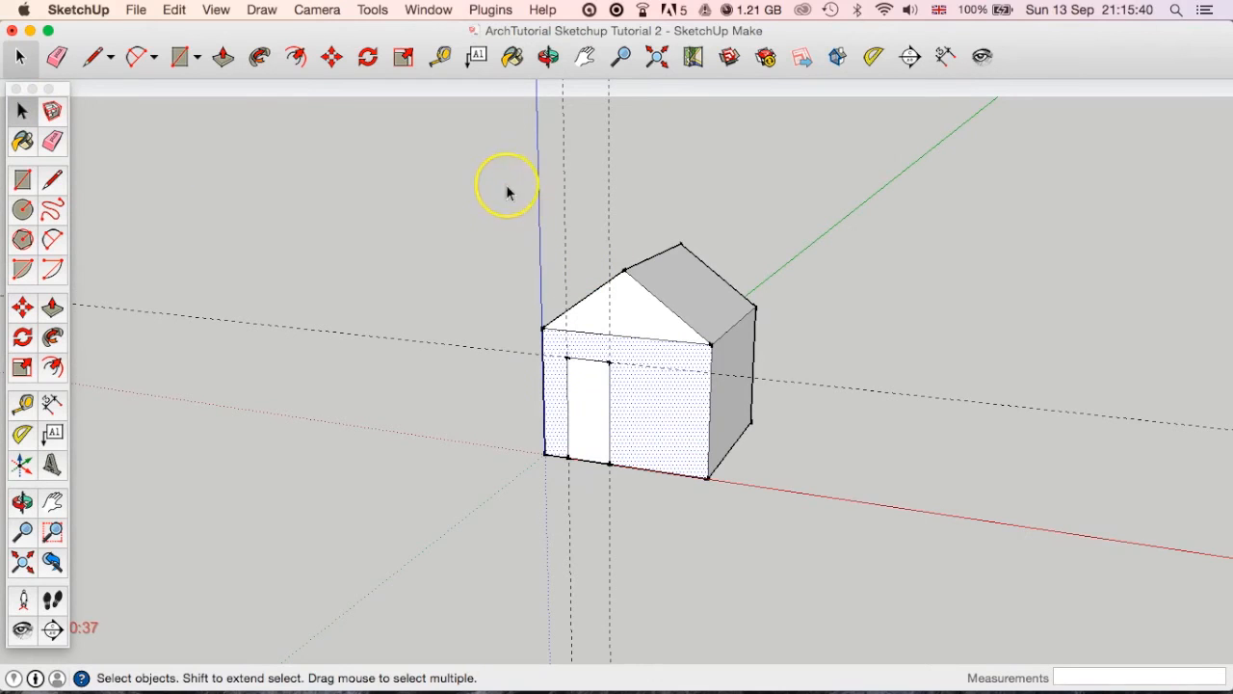
Try deleting the vertical guide at the door's left edge on its own, and undo the deletion.
click(564, 211)
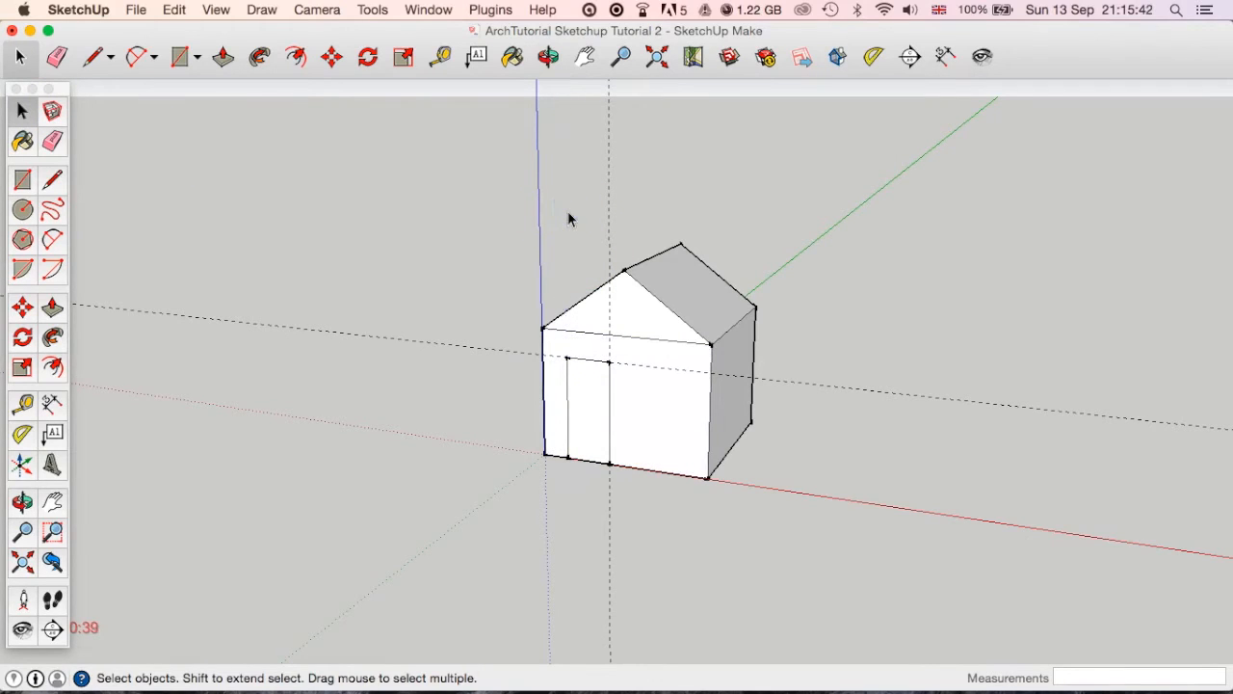
key(z)
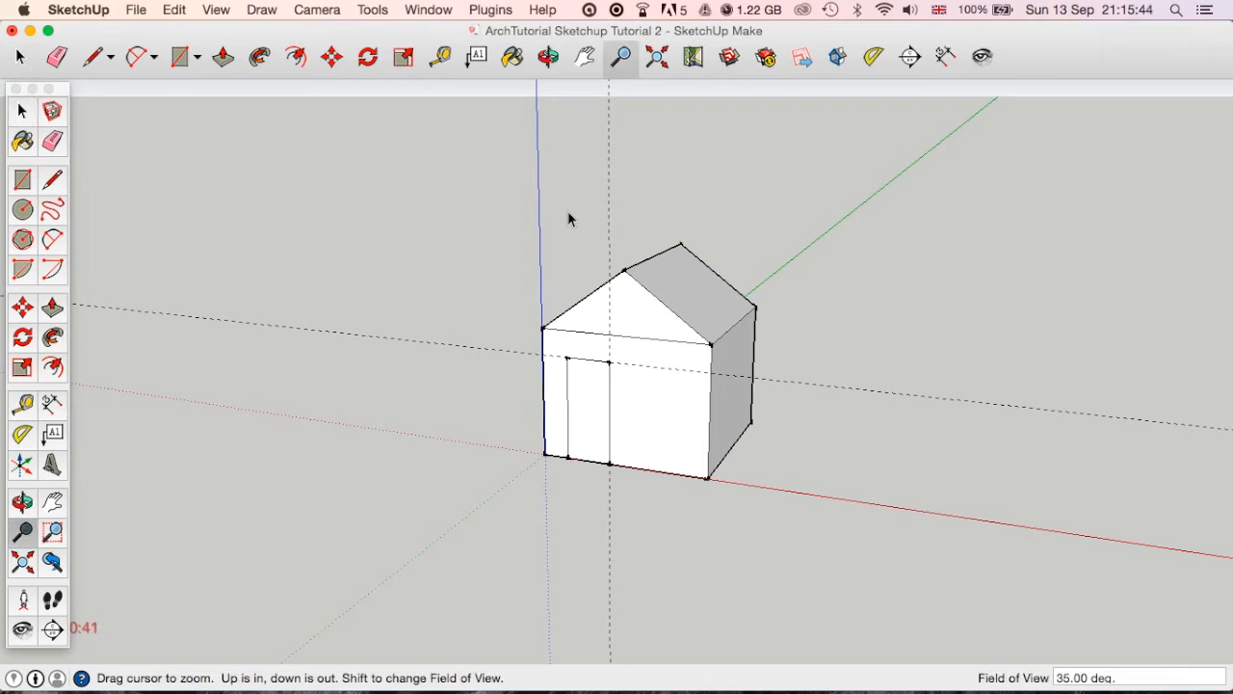
key(super+z)
click(16, 61)
click(535, 220)
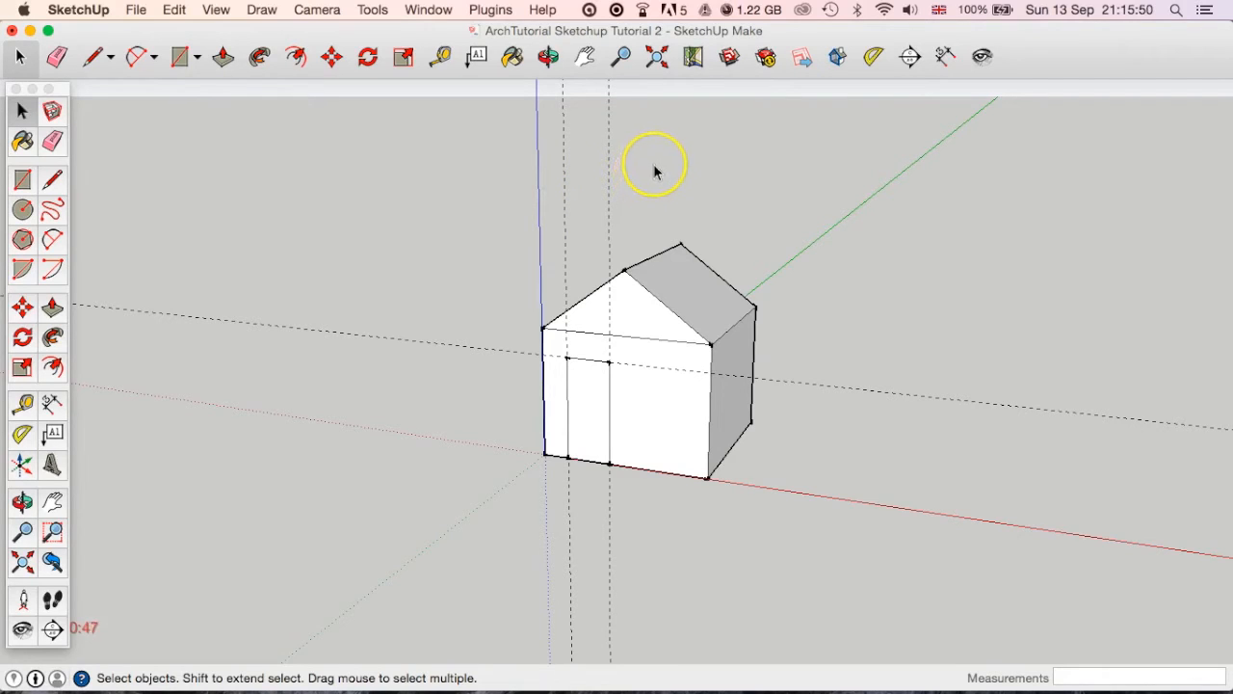
Delete the two vertical guides and the horizontal guide used to lay out the door.
drag(652, 154, 533, 214)
drag(612, 196, 523, 214)
key(Delete)
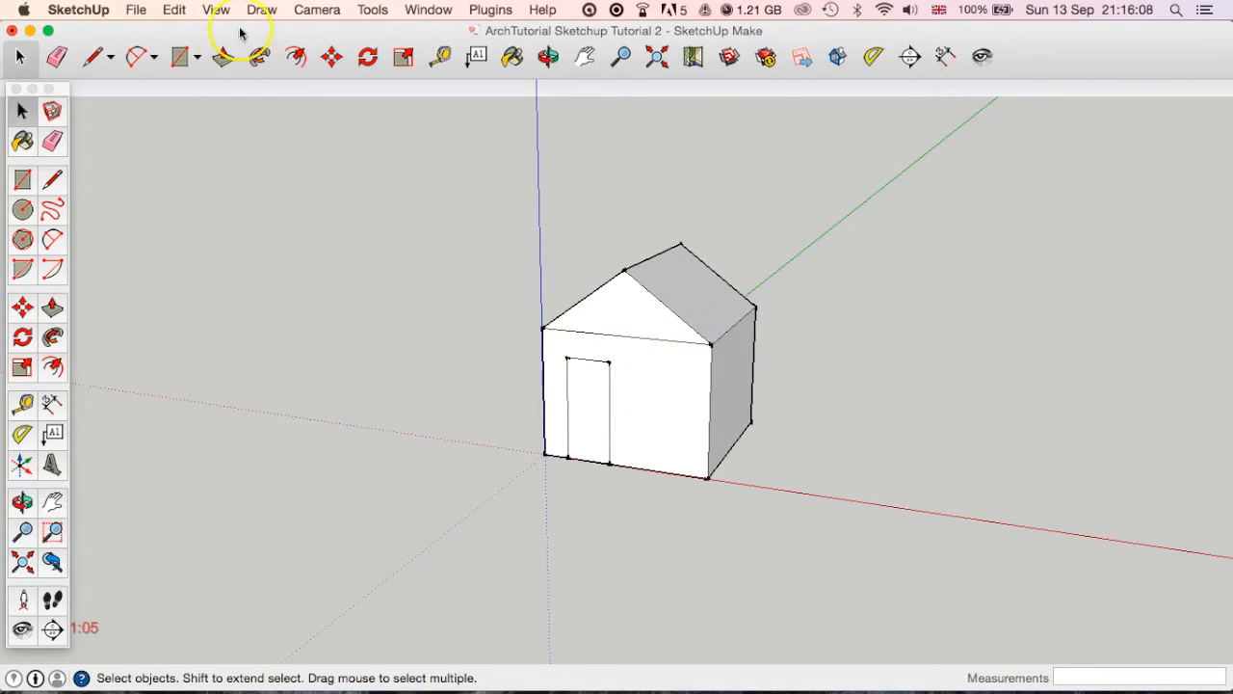
Try a crossing selection from right to left over the house's right part, and clear the selection.
middle_drag(817, 410, 752, 444)
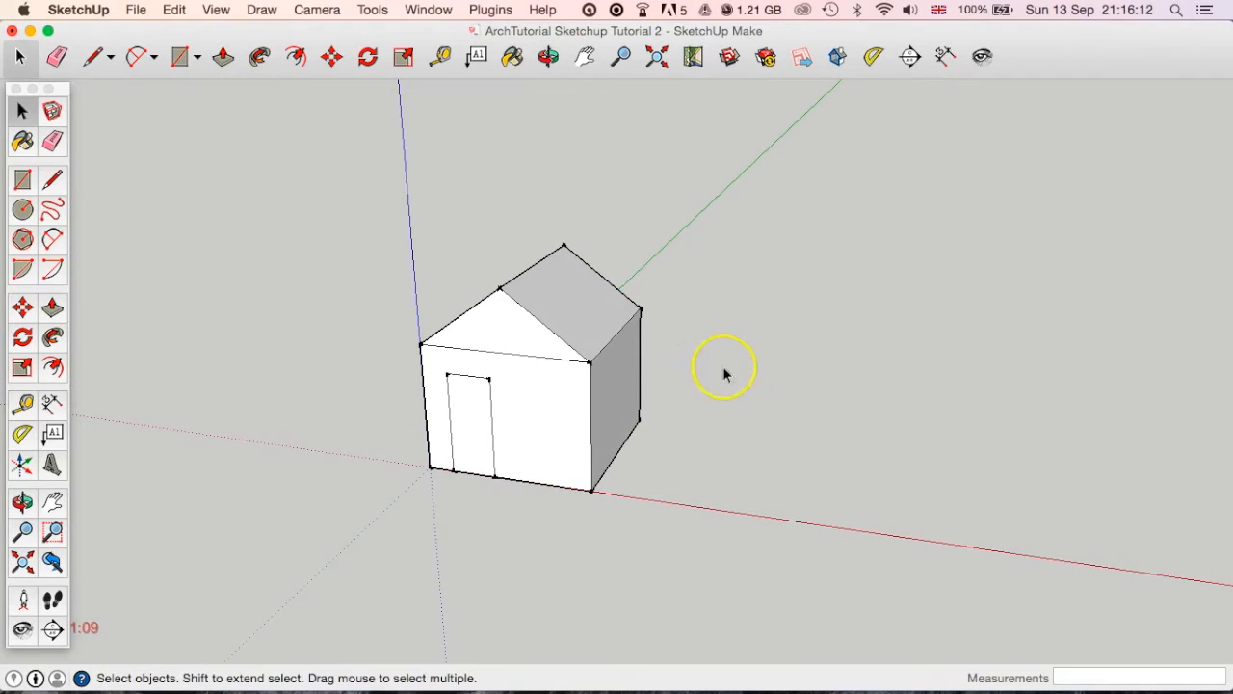
drag(810, 203, 544, 506)
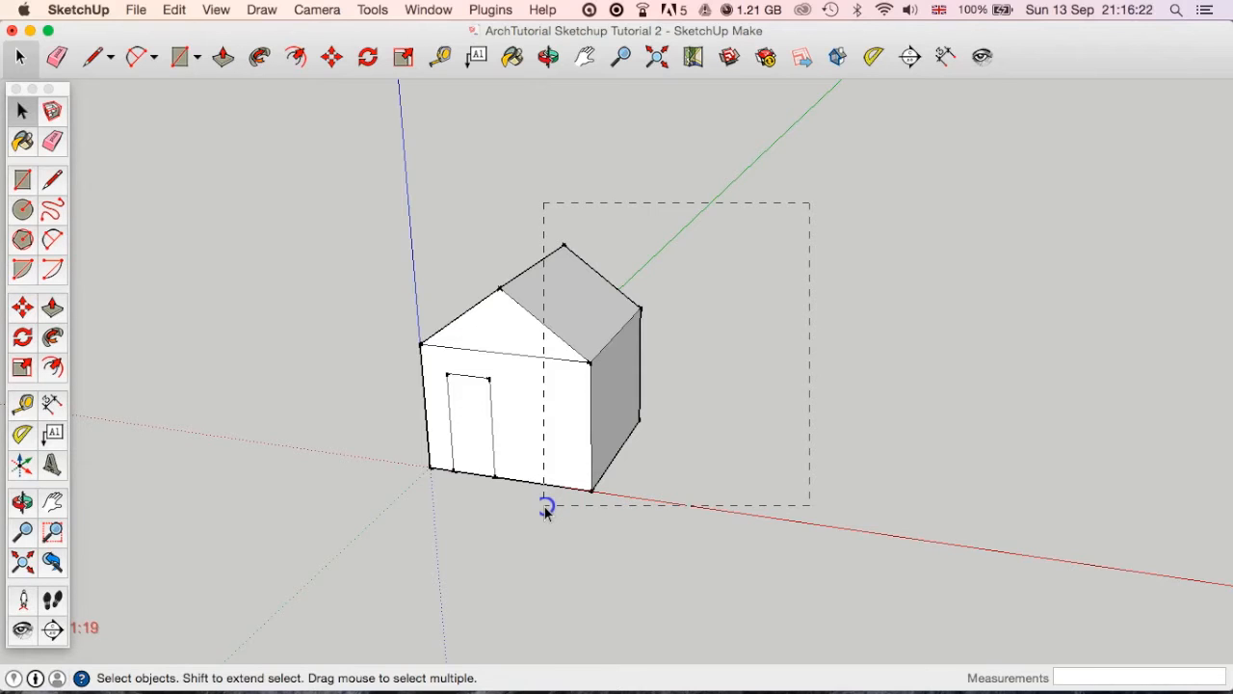
drag(545, 507, 545, 507)
middle_drag(543, 504, 686, 544)
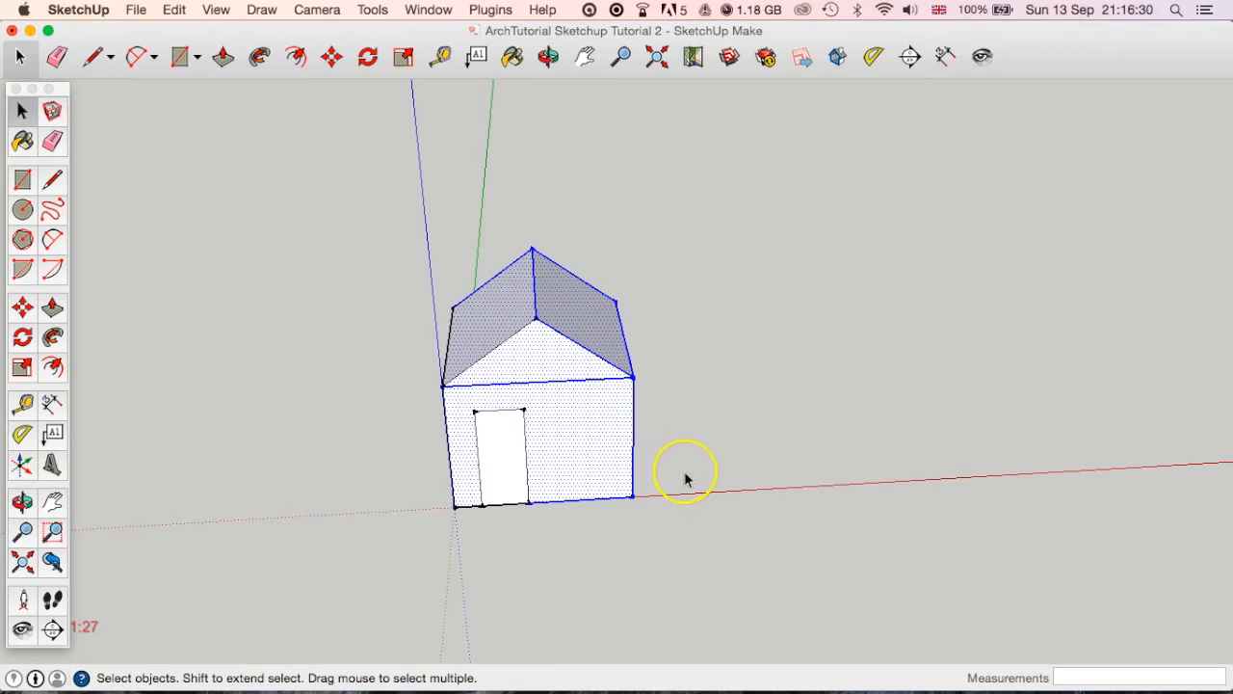
click(698, 428)
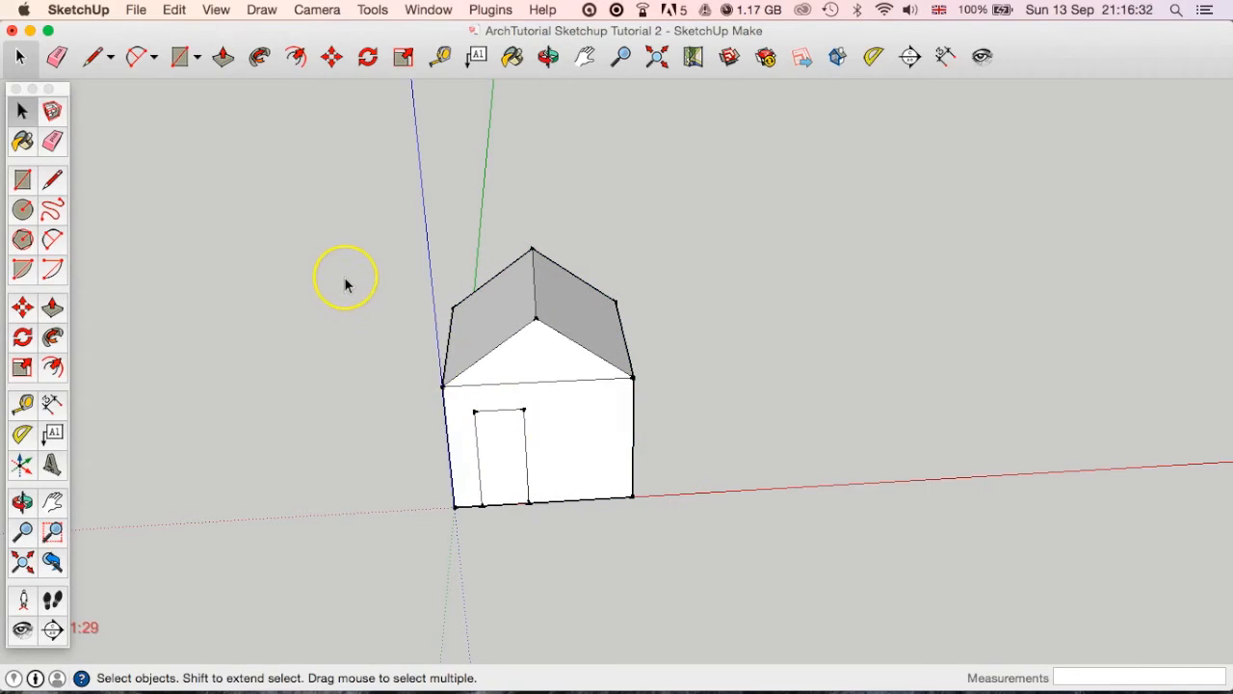
Try an enclosing selection from left to right around the house's left edges and base, and clear the selection.
drag(329, 251, 468, 540)
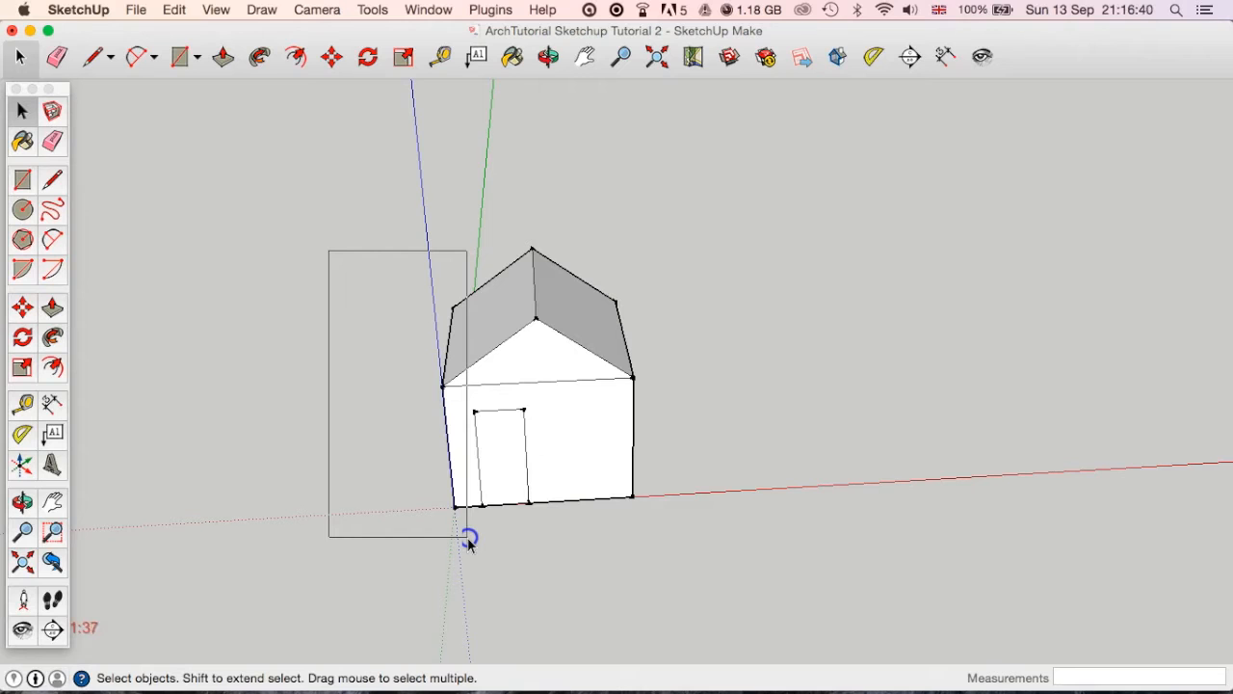
drag(468, 540, 469, 538)
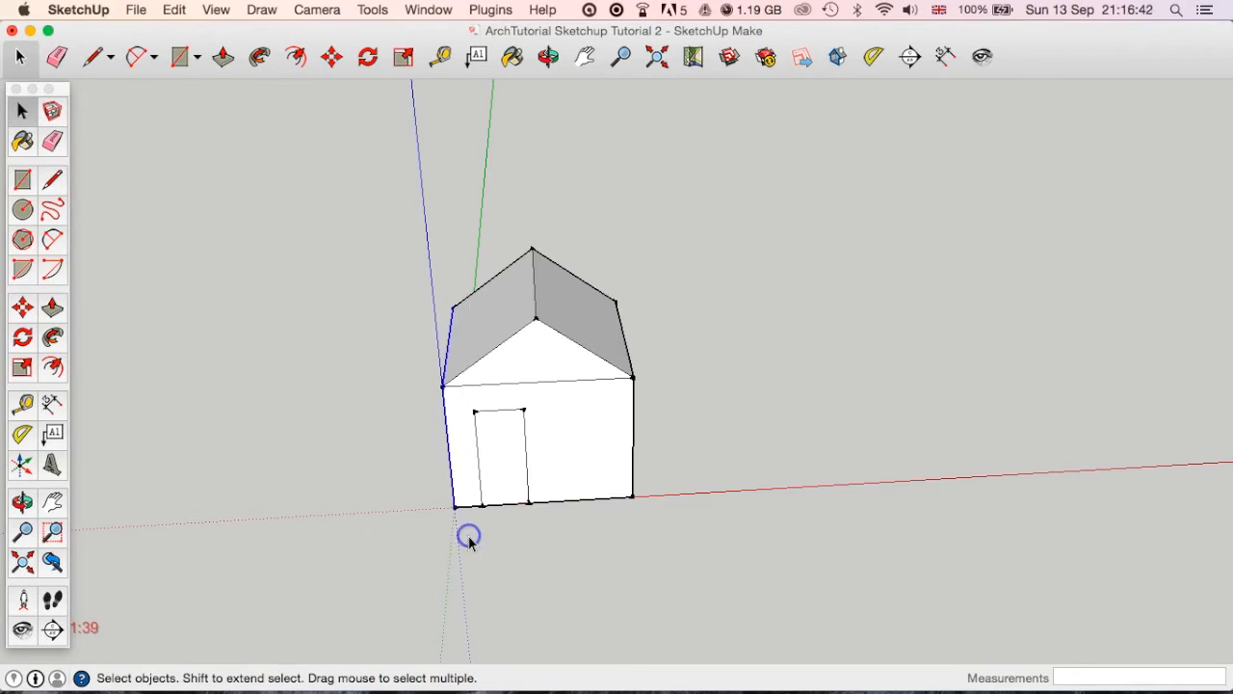
middle_drag(473, 536, 575, 499)
middle_drag(428, 518, 459, 463)
middle_drag(631, 539, 456, 468)
middle_drag(620, 552, 539, 535)
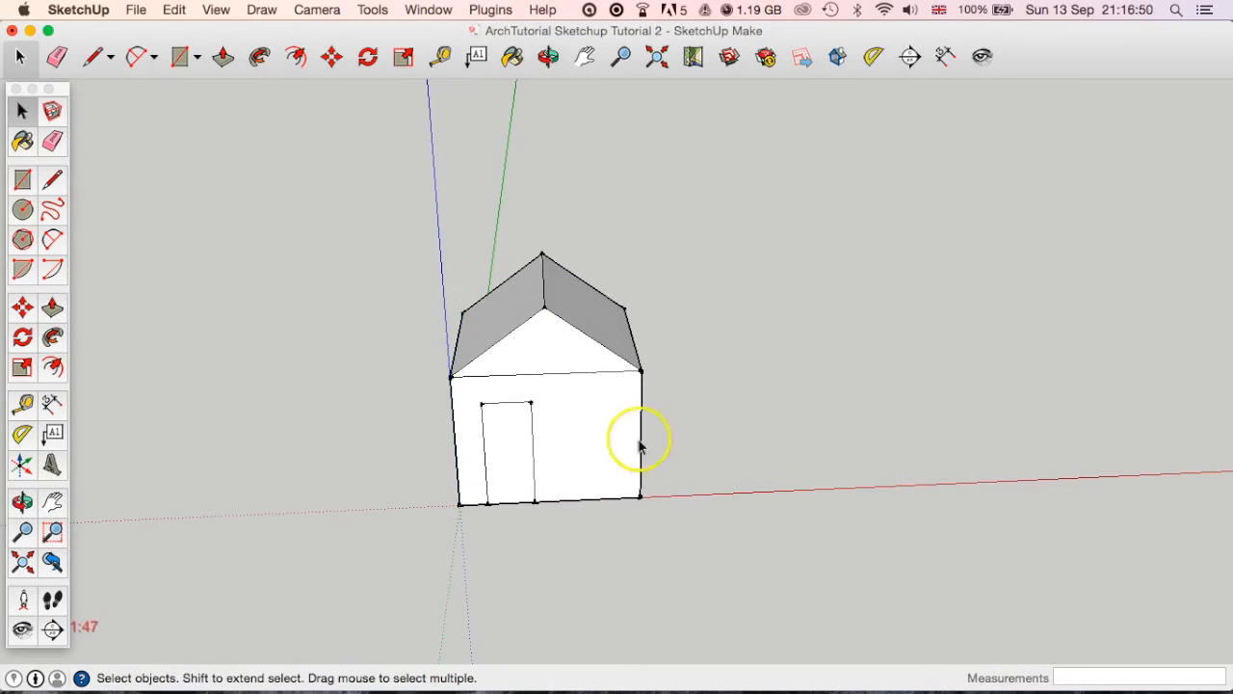
Offset the whole door face outline outward by 100 mm on the front wall.
middle_drag(742, 443, 587, 410)
key(space)
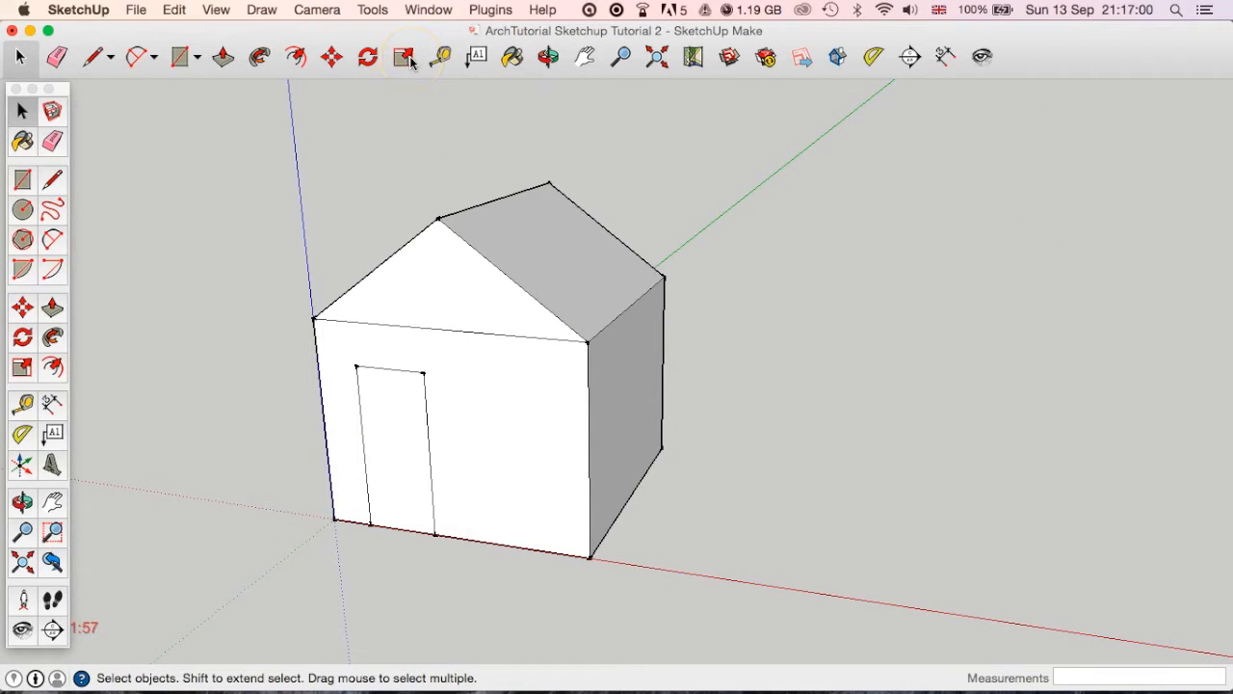
click(298, 59)
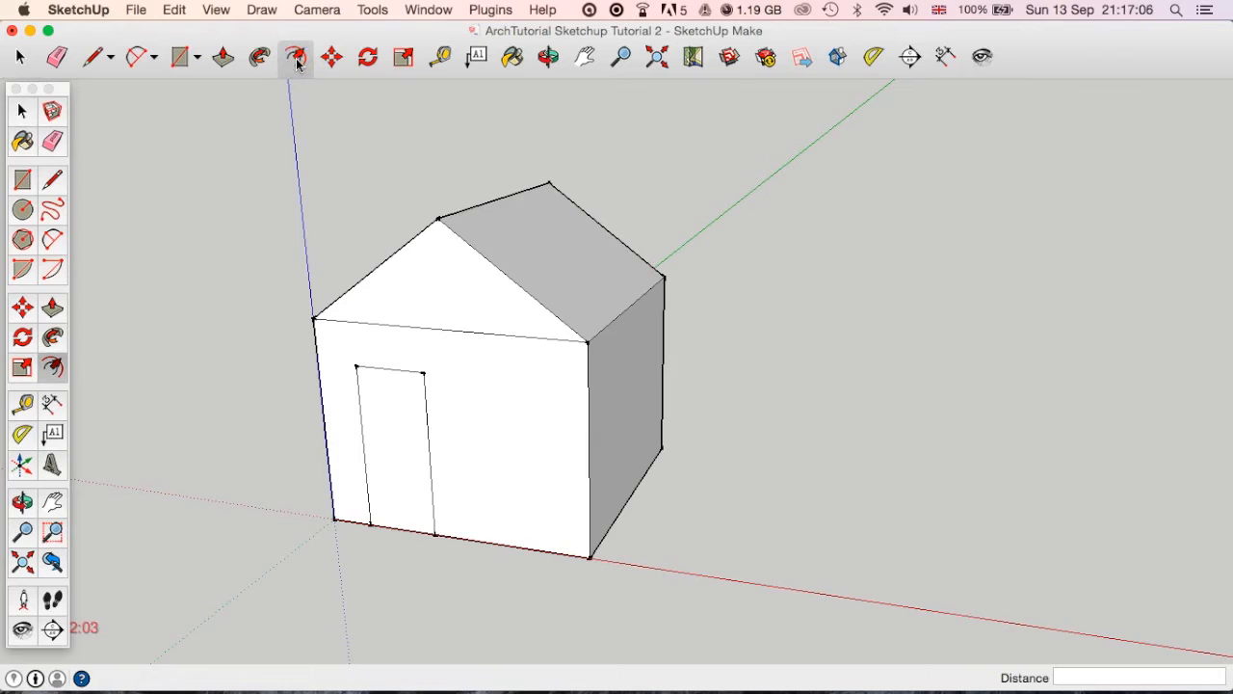
middle_drag(446, 578, 489, 579)
scroll(440, 501, up, 10)
middle_drag(418, 488, 482, 504)
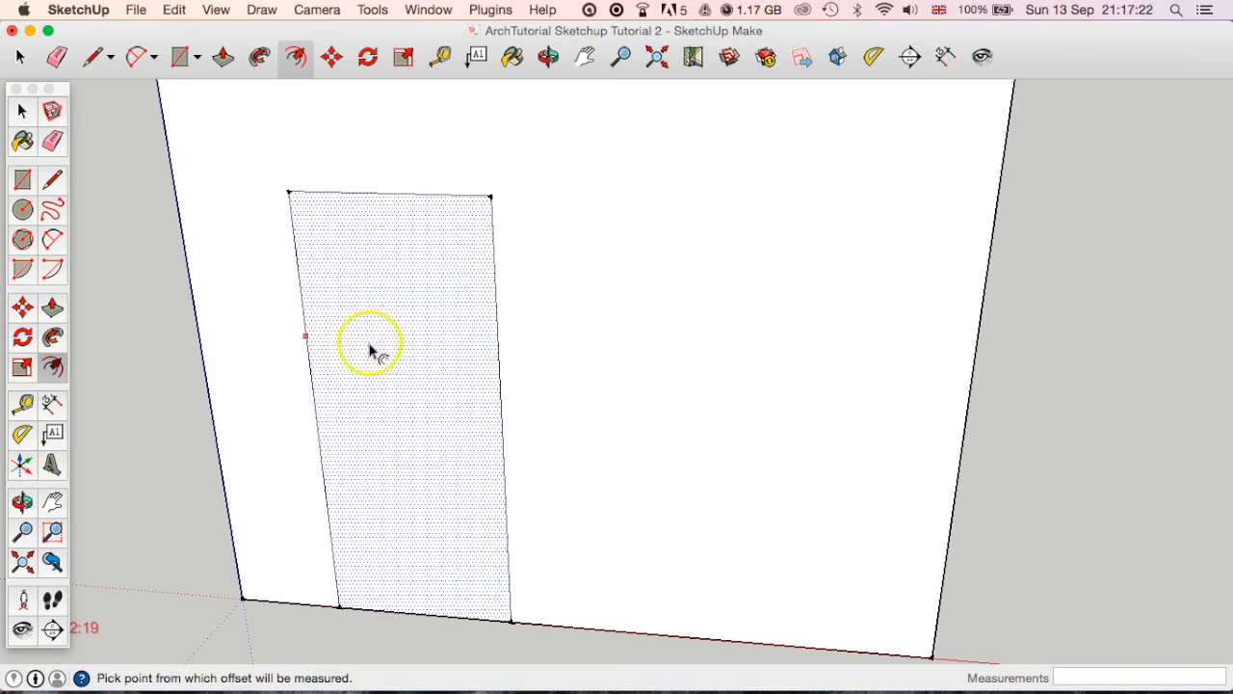
drag(446, 398, 525, 400)
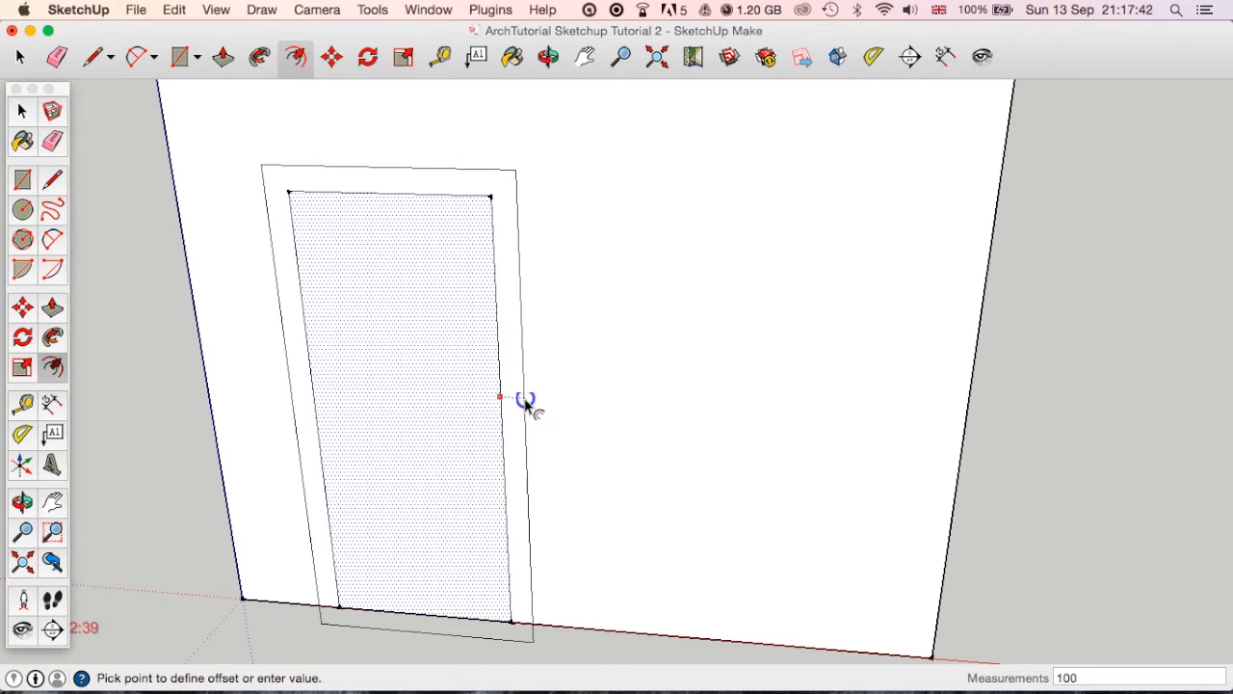
click(524, 398)
Delete the offset outline's edges that hang below the wall's base, and undo back to the plain door outline.
scroll(418, 576, down, 5)
middle_drag(418, 570, 383, 445)
scroll(402, 490, up, 6)
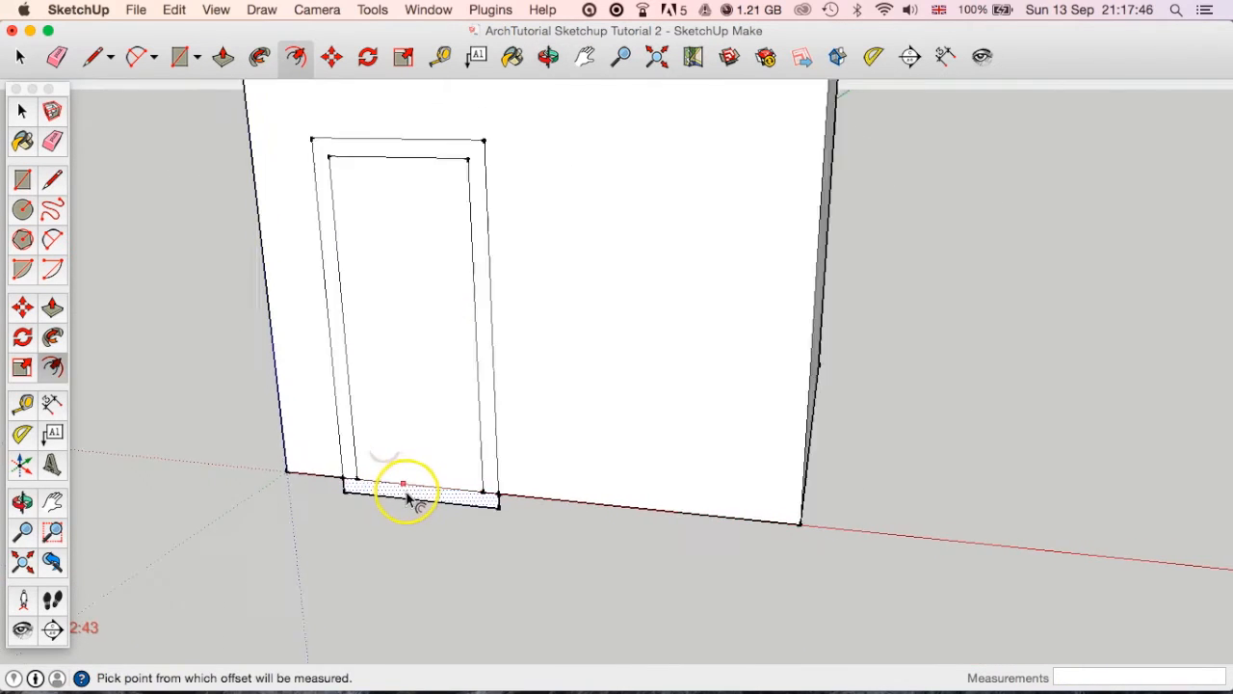
middle_drag(427, 512, 206, 391)
click(19, 56)
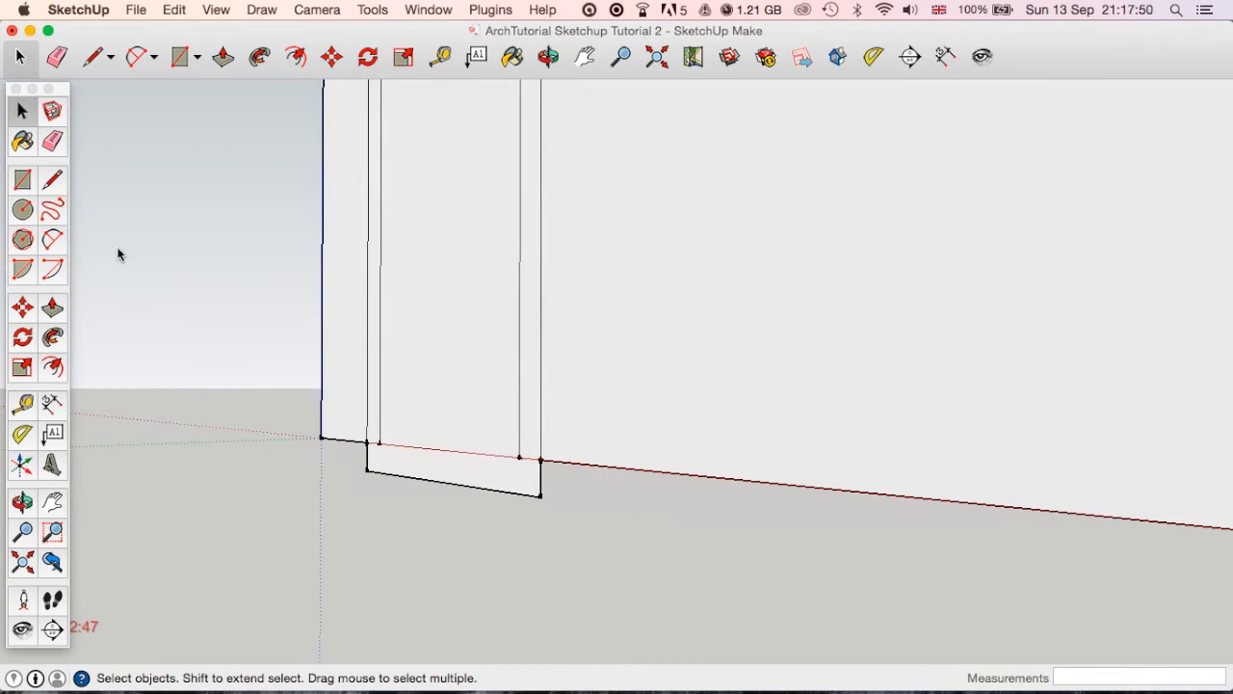
click(430, 483)
key(Delete)
click(542, 482)
key(Delete)
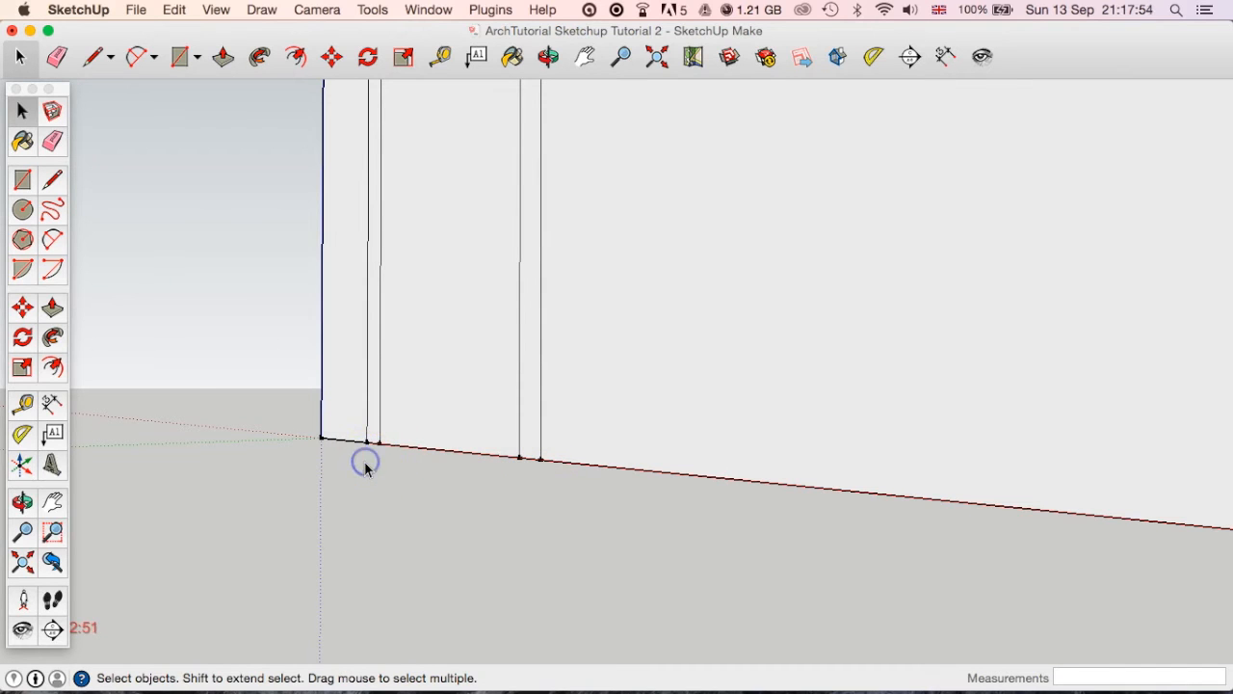
middle_drag(432, 489, 460, 542)
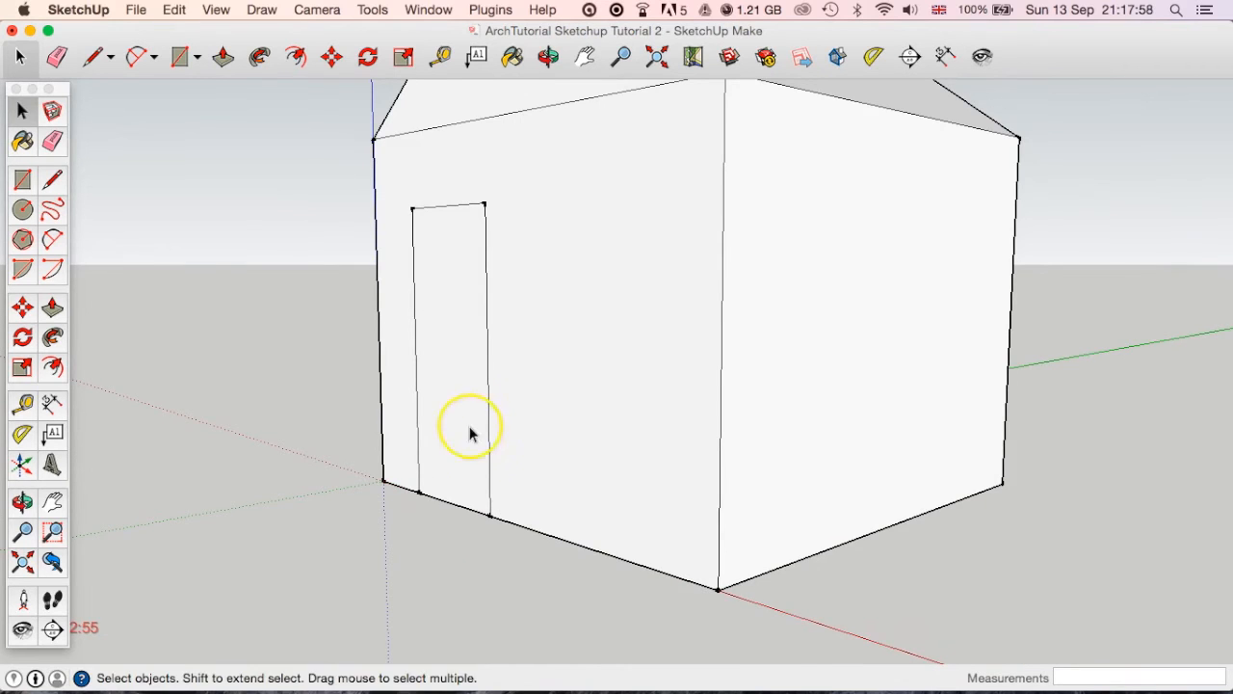
Offset the door outline's two vertical edges and top edge outward by 100 mm, leaving out the base, to form a frame.
middle_drag(471, 426, 575, 509)
scroll(512, 462, up, 3)
middle_drag(512, 463, 557, 517)
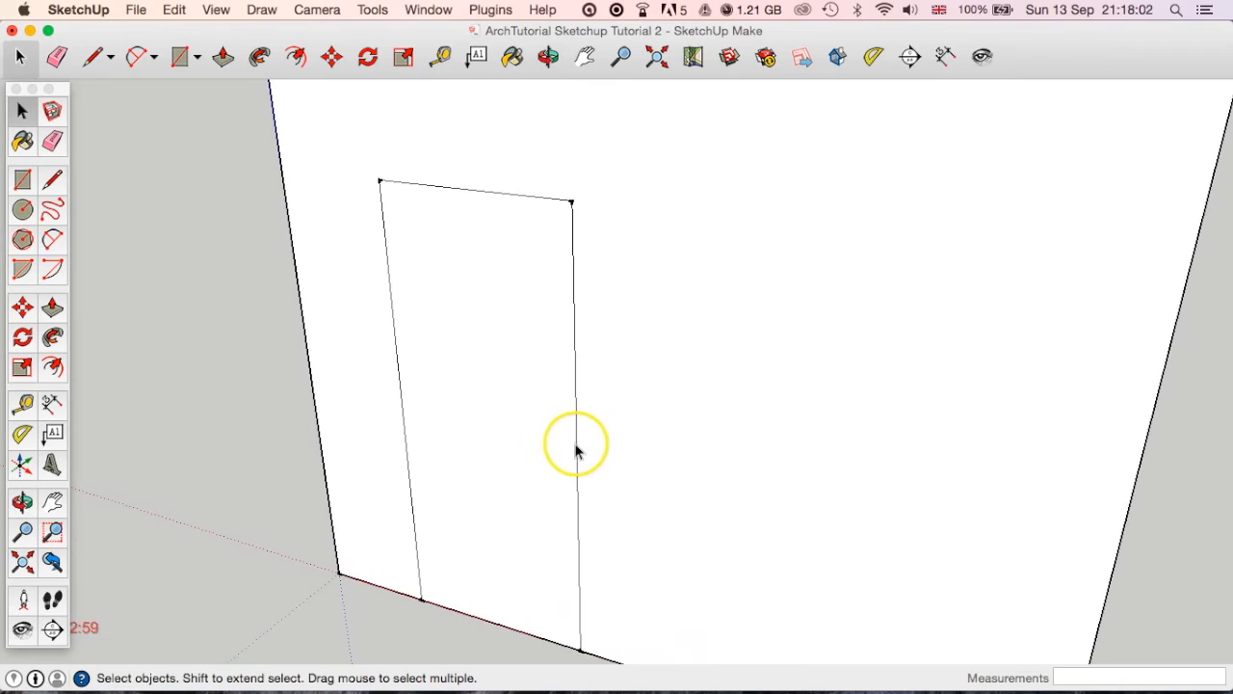
click(577, 448)
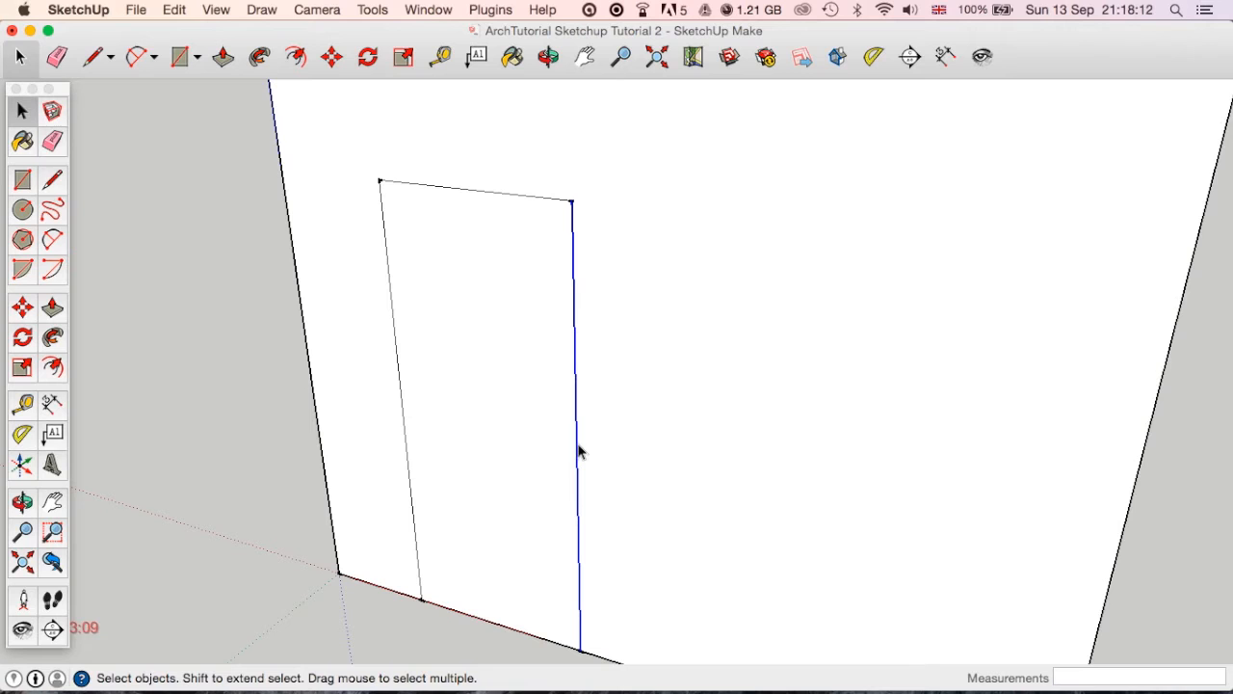
shift+click(489, 414)
shift+click(488, 412)
shift+click(489, 414)
shift+click(489, 413)
shift+click(489, 412)
shift+click(488, 412)
shift+click(488, 412)
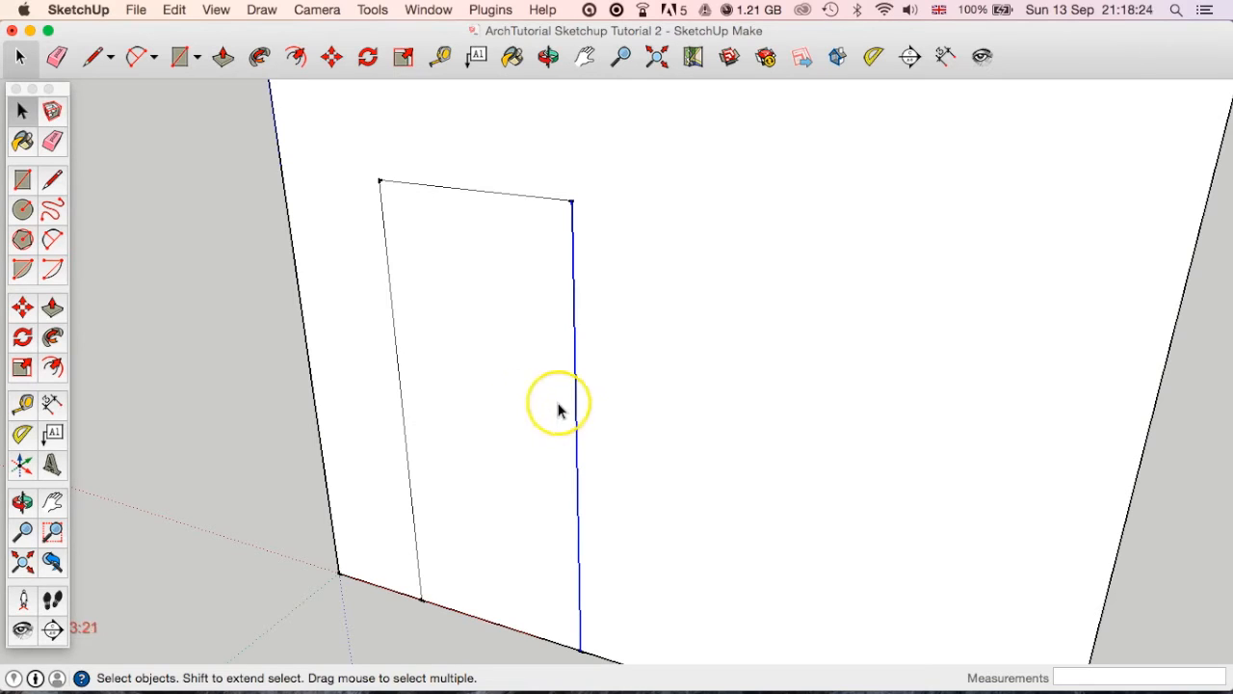
shift+click(514, 193)
shift+click(386, 252)
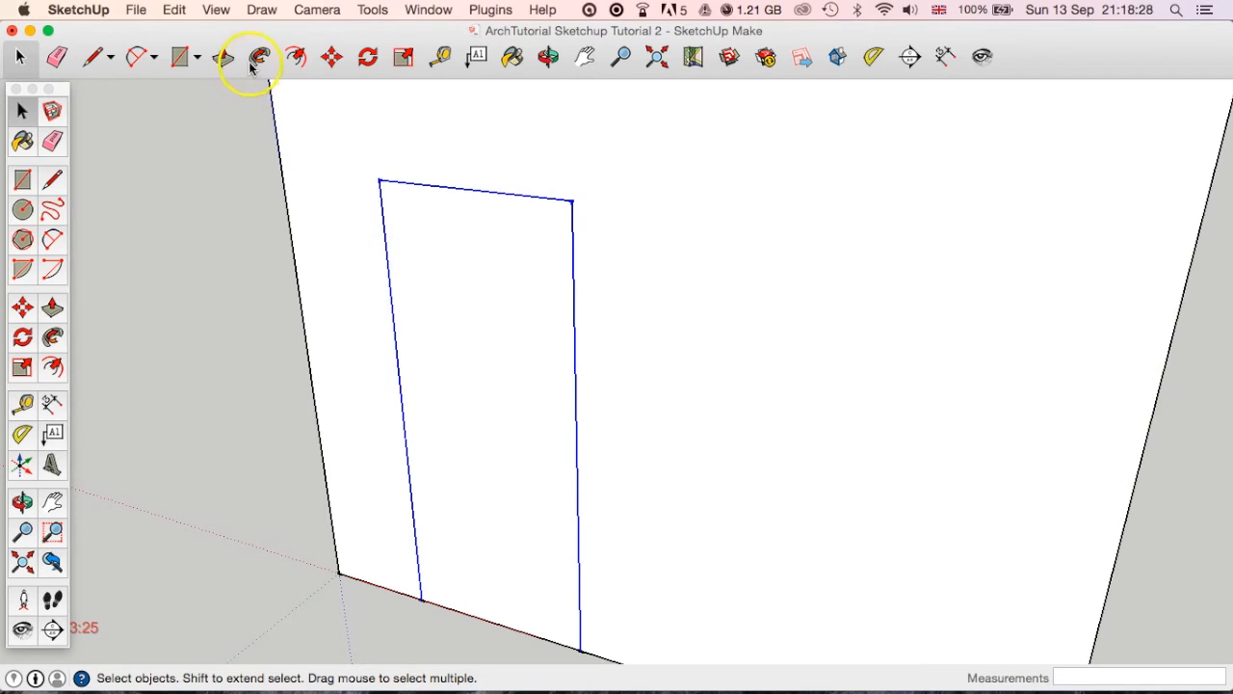
click(295, 56)
click(572, 230)
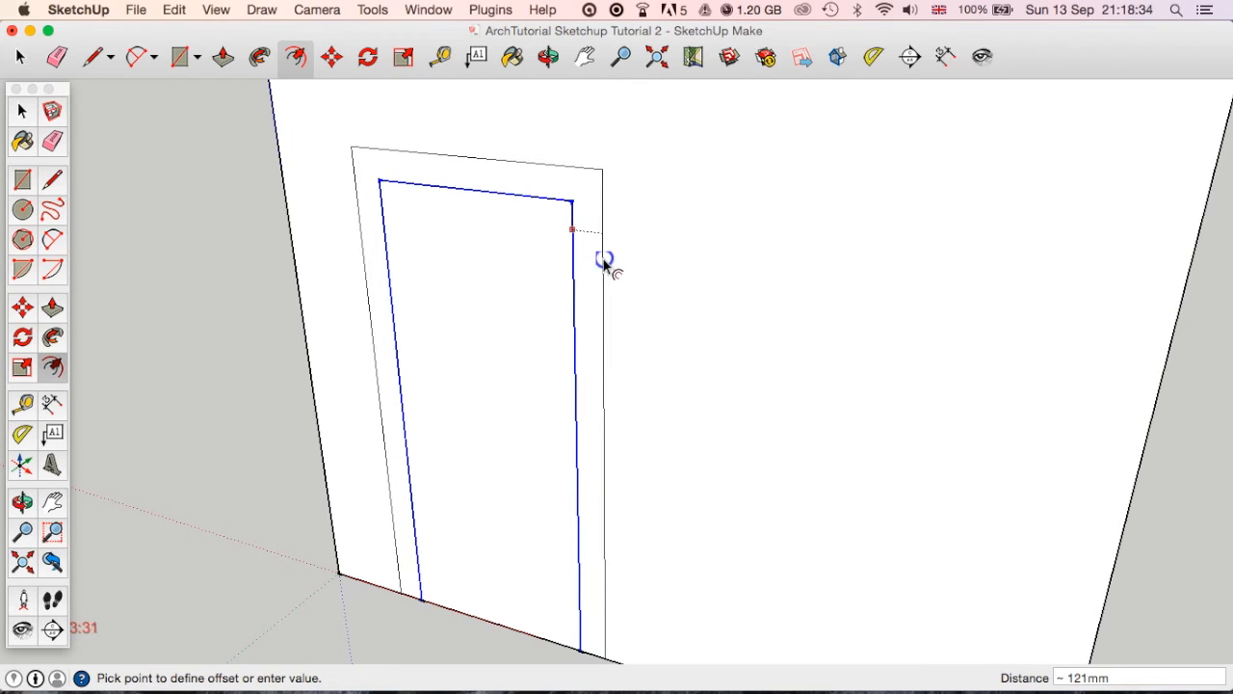
key(Return)
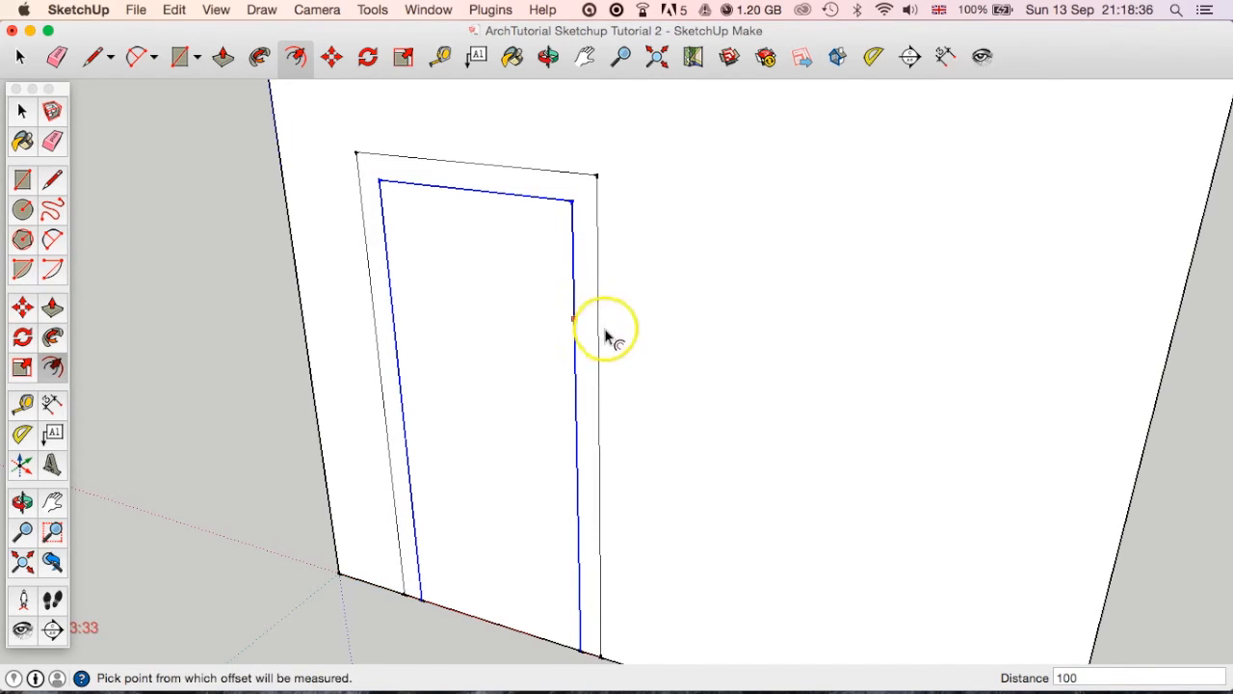
Select the frame's edge, the door face and the frame face in turn to check how the offset divides the wall.
middle_drag(607, 333, 647, 338)
click(25, 111)
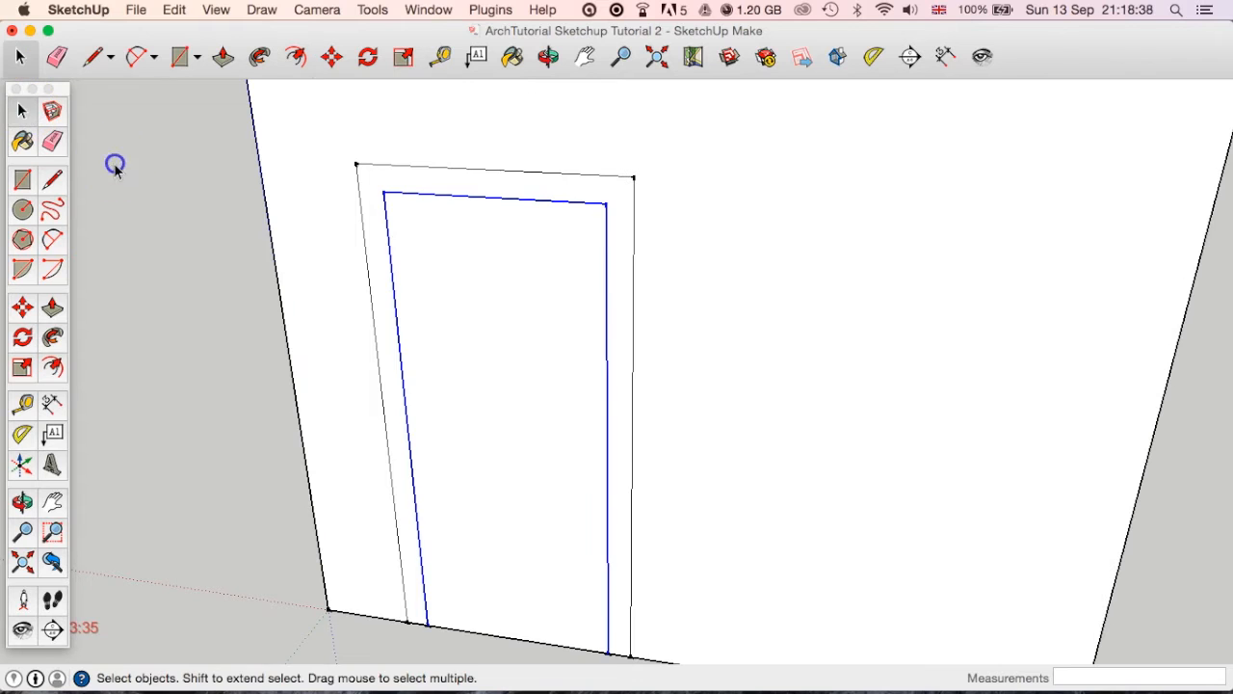
click(366, 247)
click(474, 301)
click(385, 287)
scroll(516, 337, down, 4)
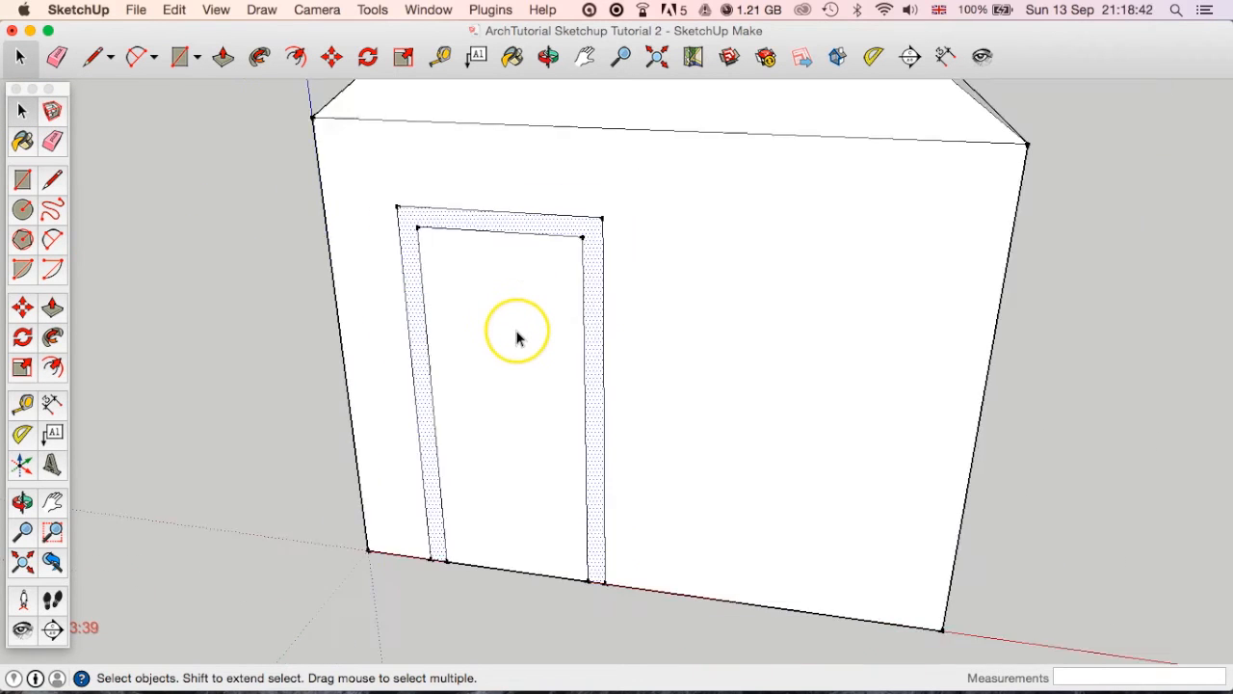
Try deleting the door face inside the frame to open the doorway, and undo the deletion.
click(522, 359)
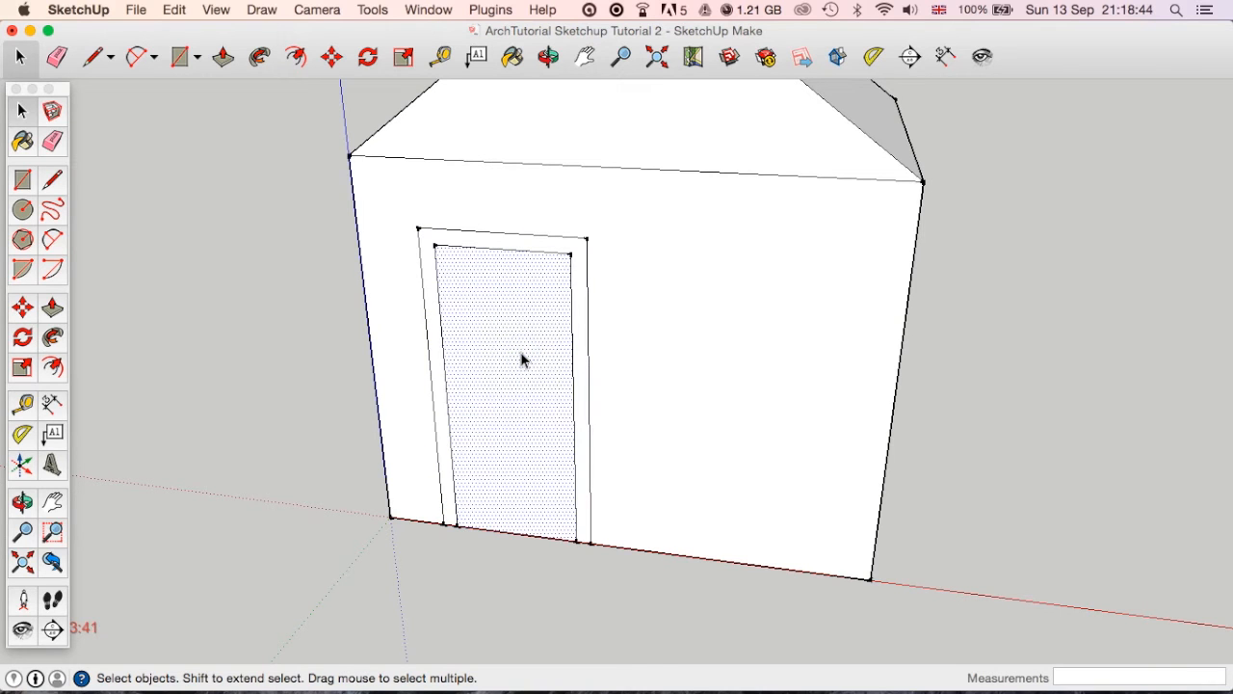
middle_drag(521, 359, 661, 510)
scroll(557, 506, up, 3)
middle_drag(557, 506, 511, 521)
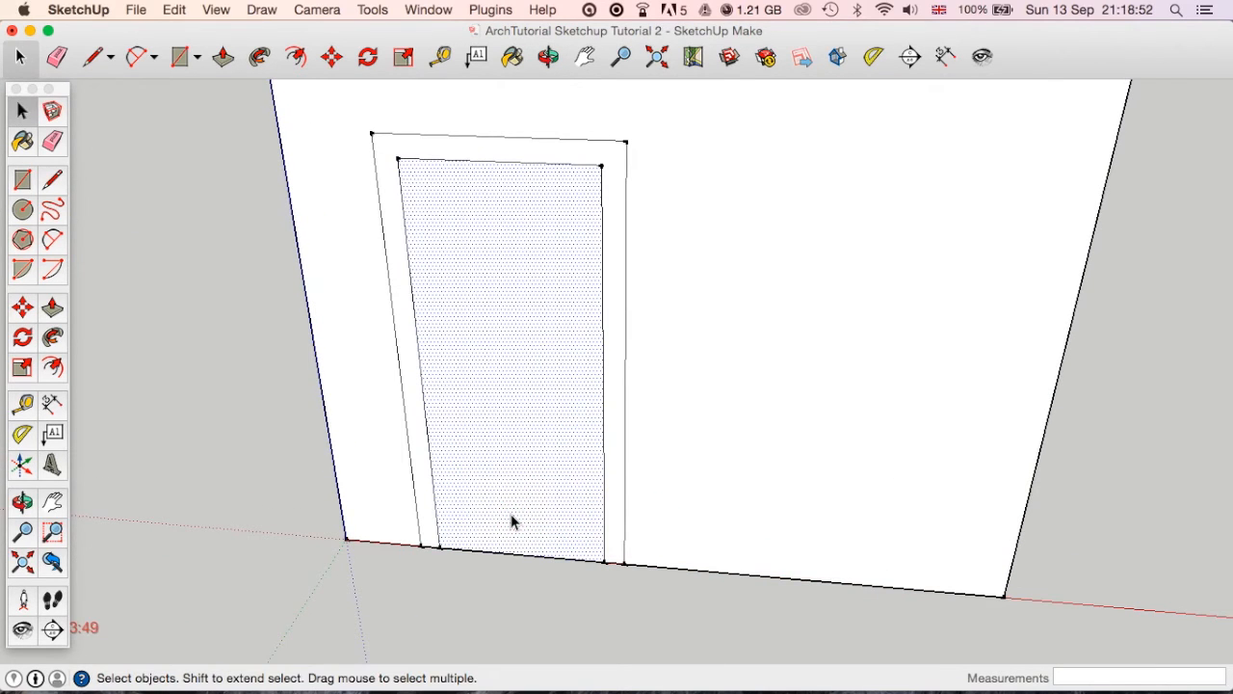
key(Delete)
middle_drag(586, 434, 689, 387)
key(super+z)
Pull the frame face around the door outward from the wall by 50 mm.
scroll(673, 398, down, 2)
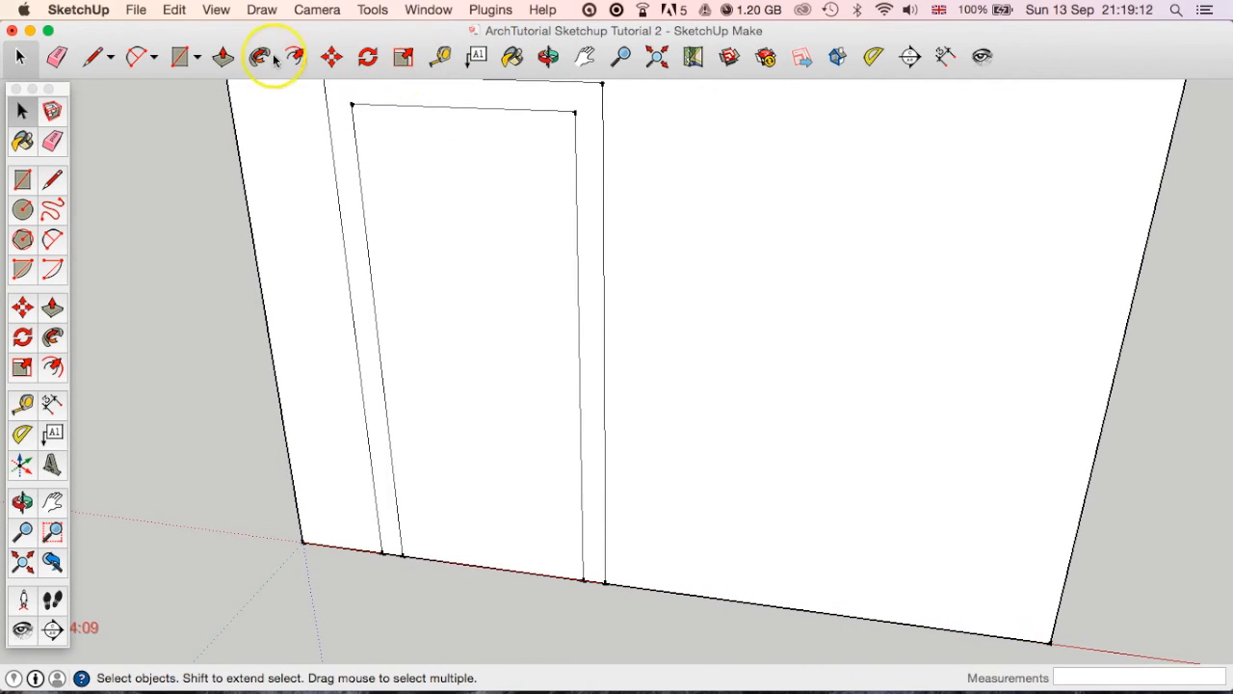
click(222, 56)
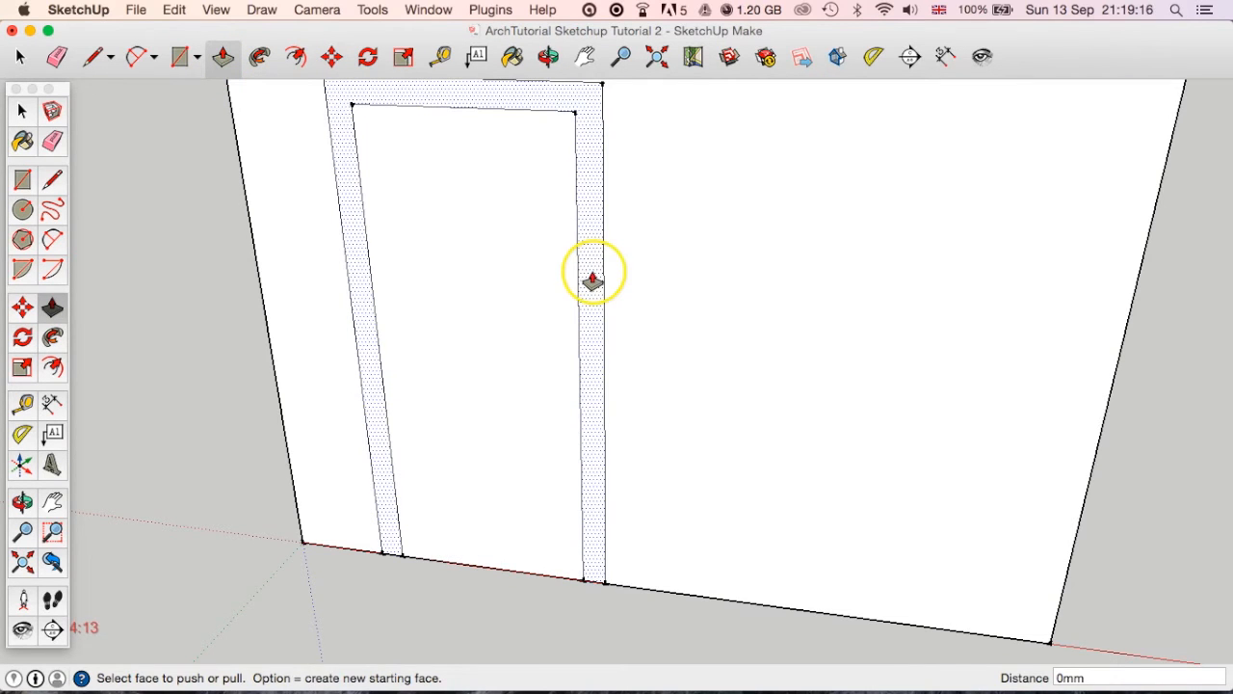
click(592, 279)
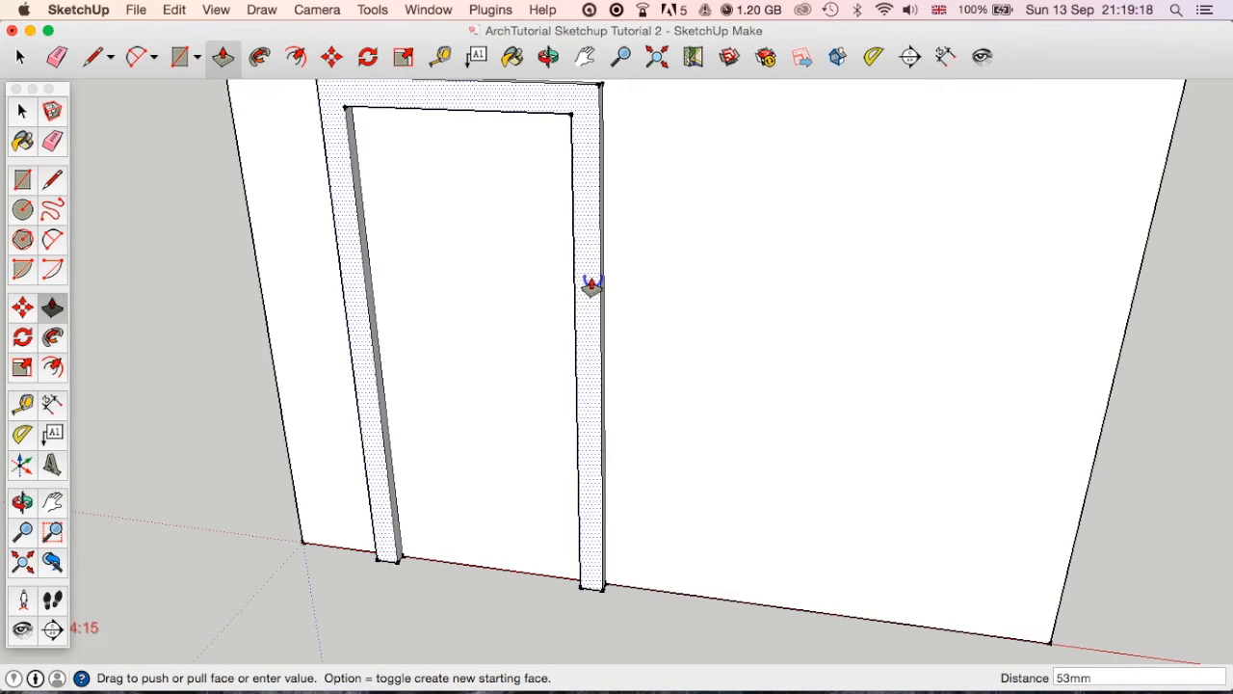
key(Return)
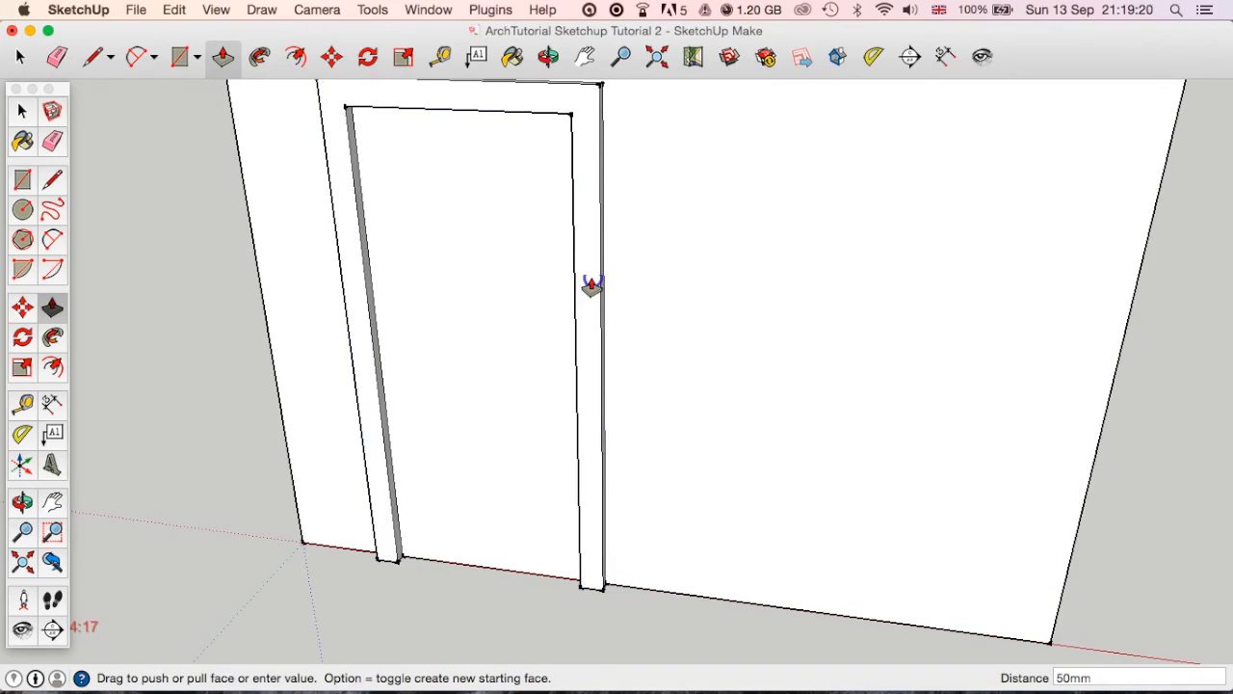
middle_drag(667, 300, 311, 341)
scroll(710, 339, down, 5)
middle_drag(839, 350, 729, 340)
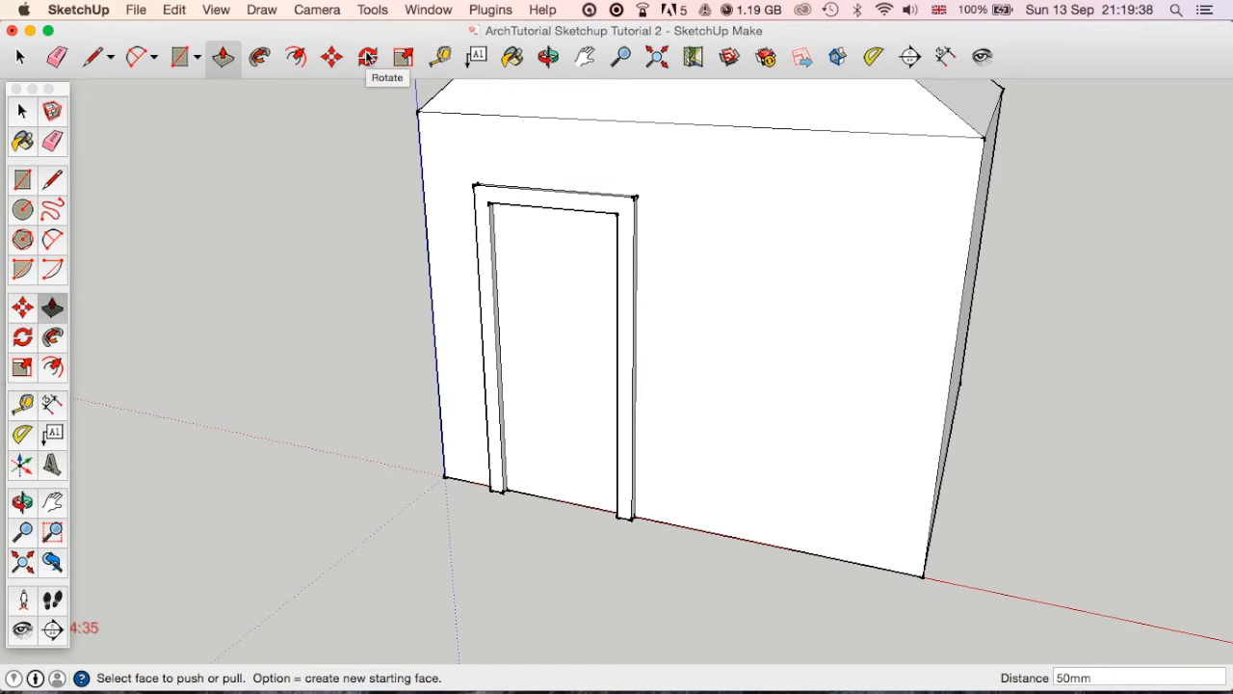
Try to rotate the ungrouped door face open about its lower corner beside the origin-side frame post, and cancel the rotation.
click(17, 60)
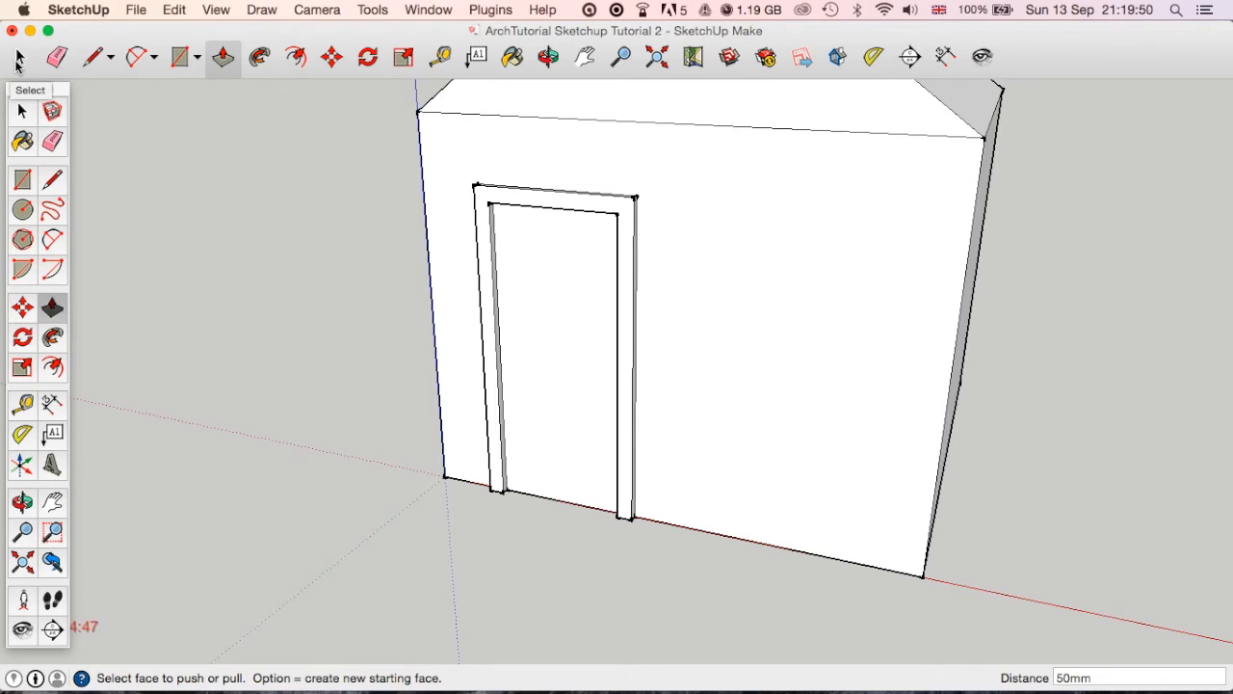
click(17, 59)
click(601, 347)
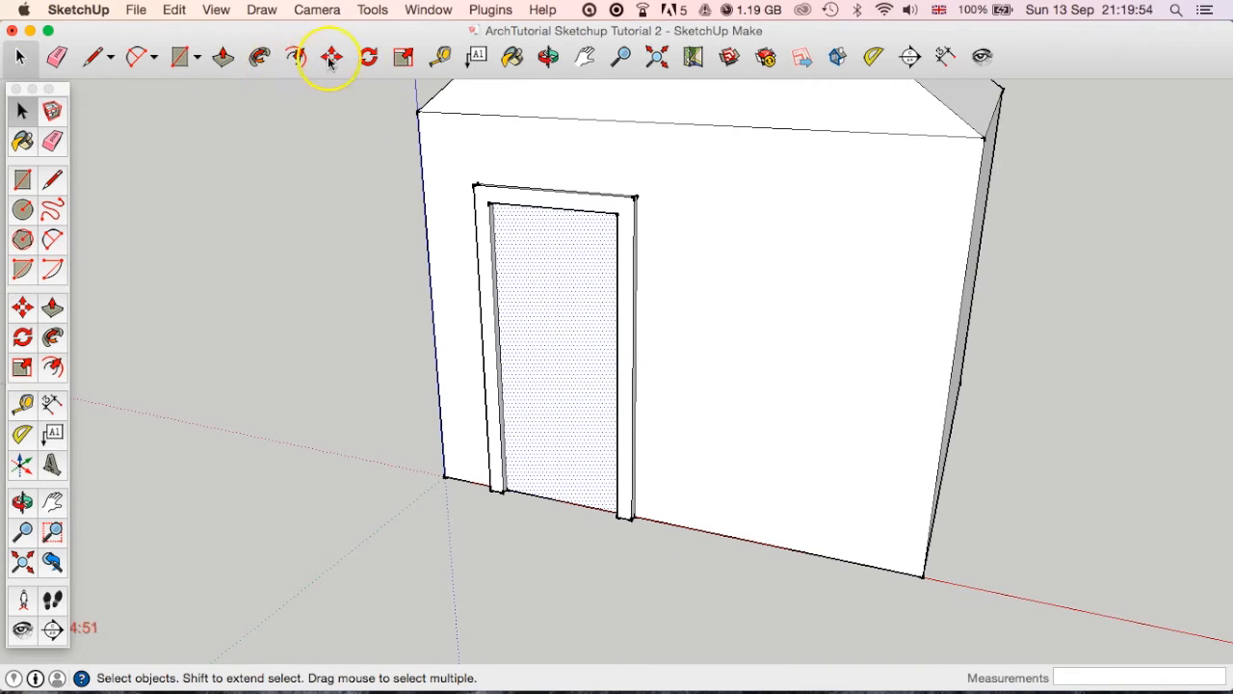
click(369, 58)
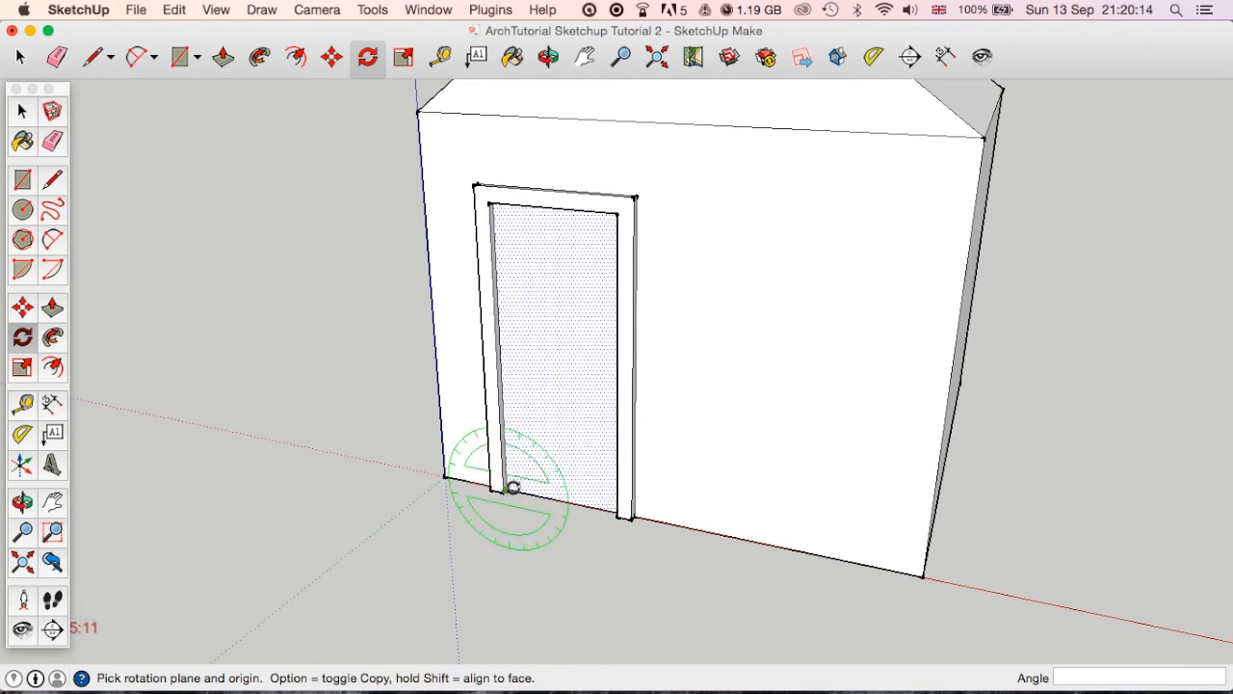
middle_drag(664, 296, 661, 379)
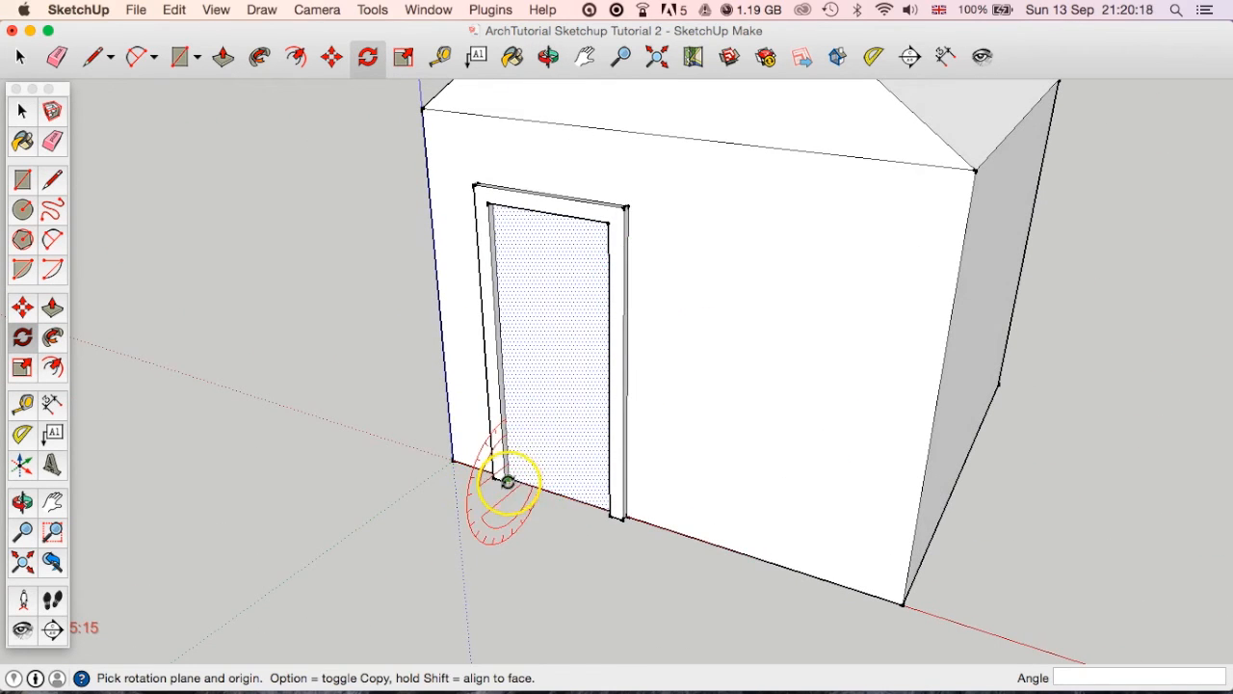
scroll(507, 482, up, 5)
middle_drag(504, 485, 539, 479)
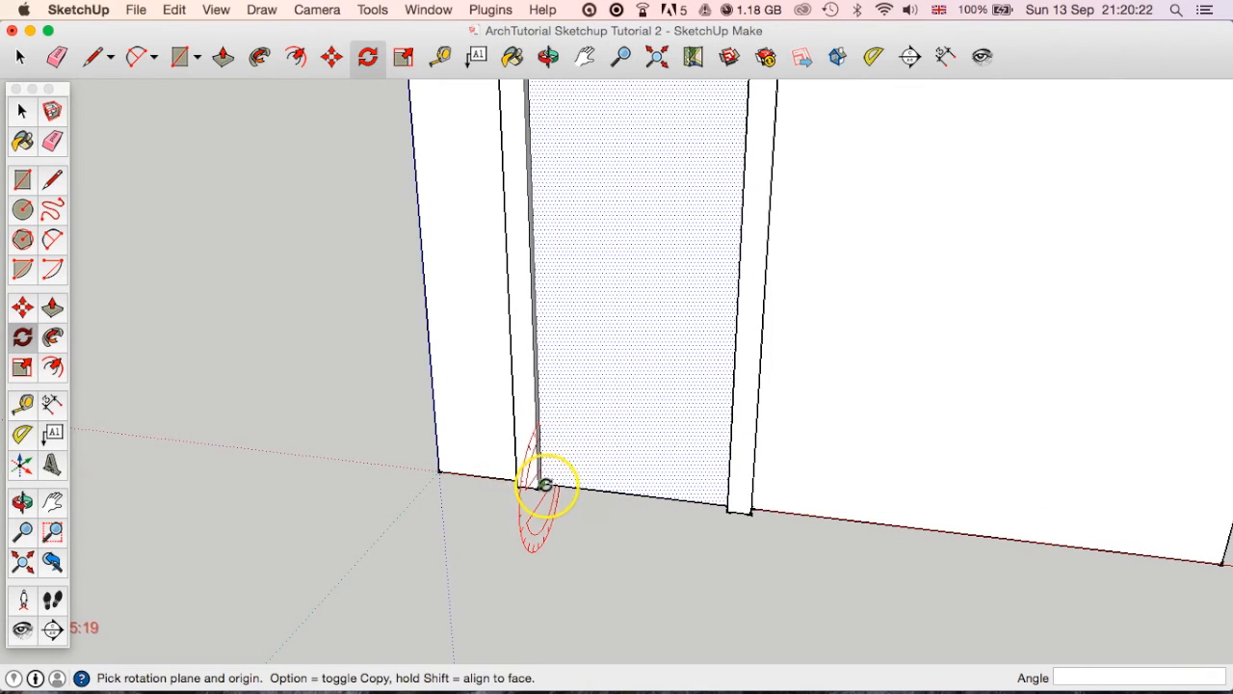
scroll(546, 485, up, 5)
middle_drag(544, 484, 536, 479)
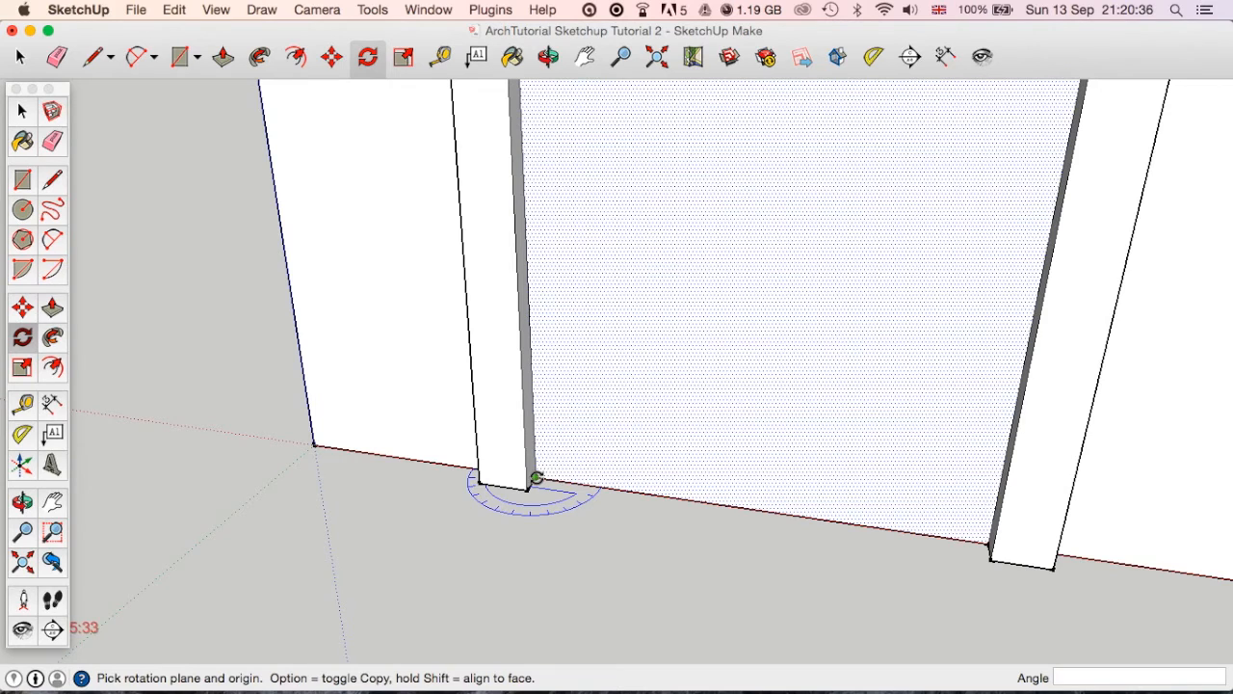
click(537, 478)
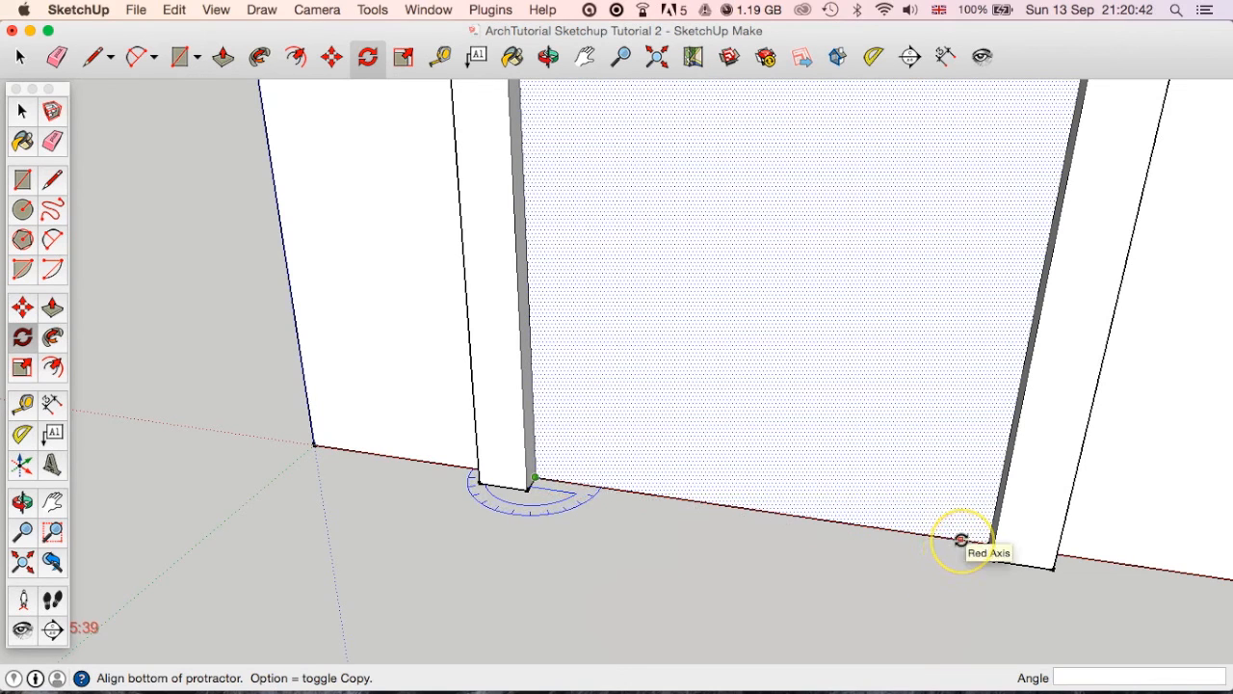
click(961, 540)
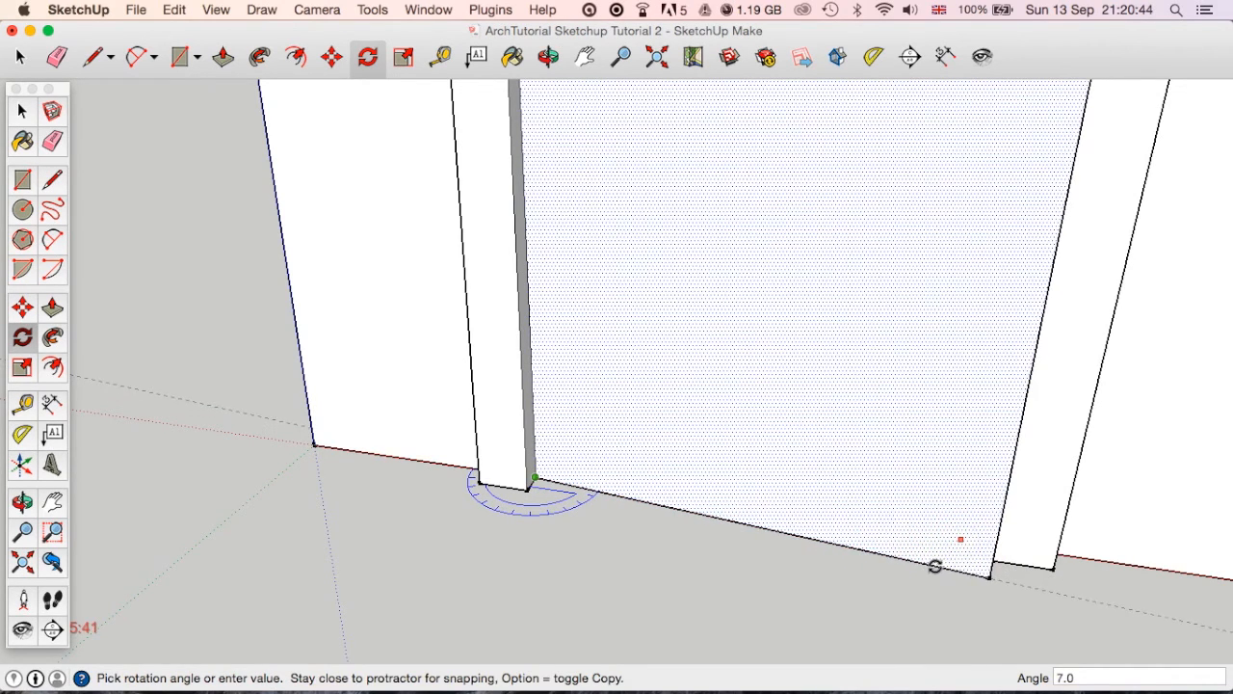
middle_drag(827, 588, 757, 582)
scroll(757, 582, down, 4)
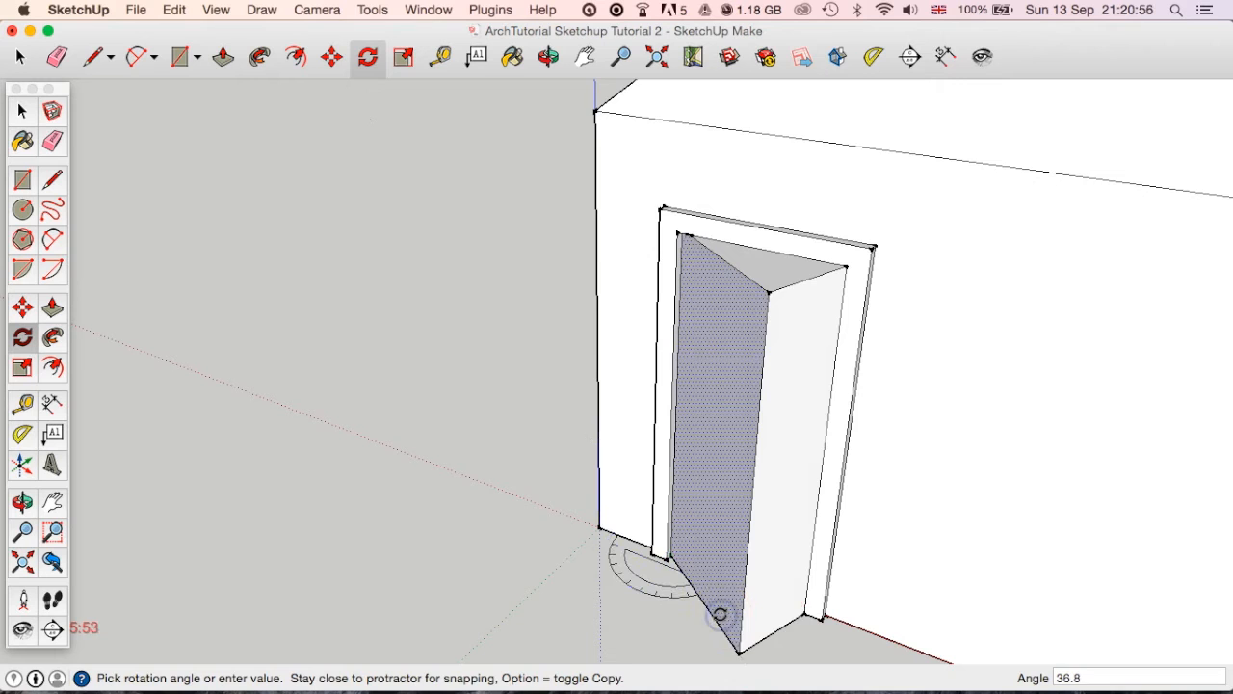
key(Escape)
middle_drag(717, 611, 765, 572)
scroll(762, 574, up, 2)
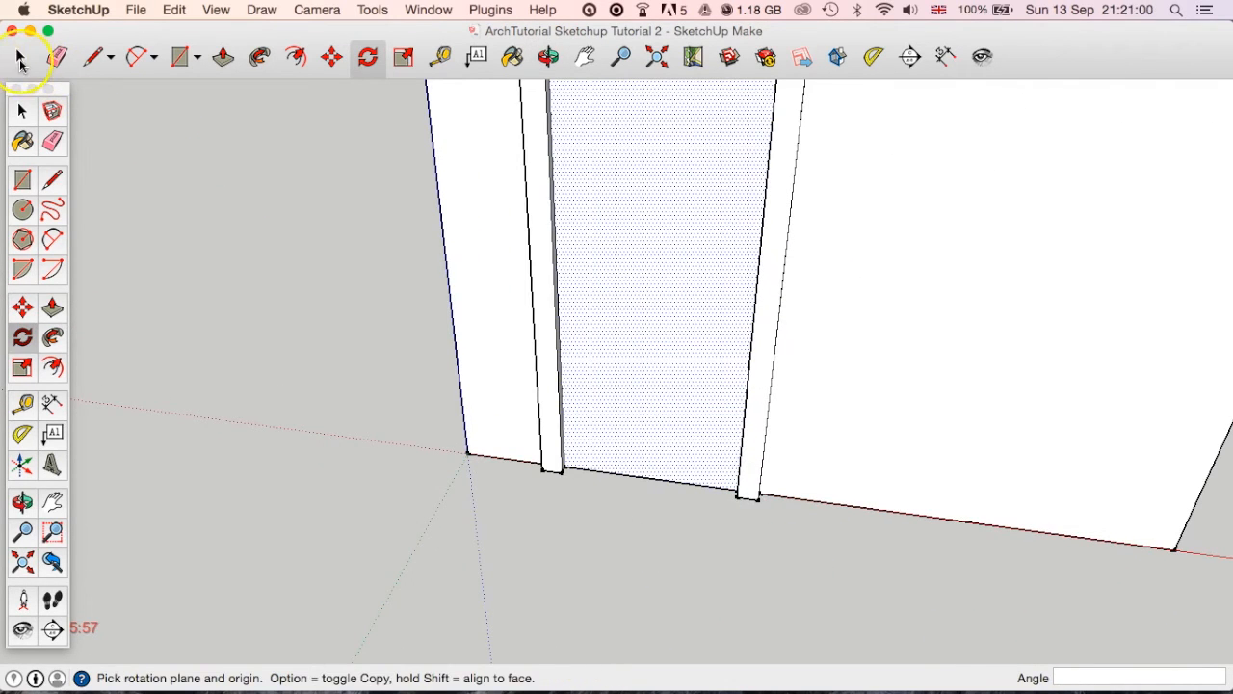
click(21, 58)
right_click(621, 191)
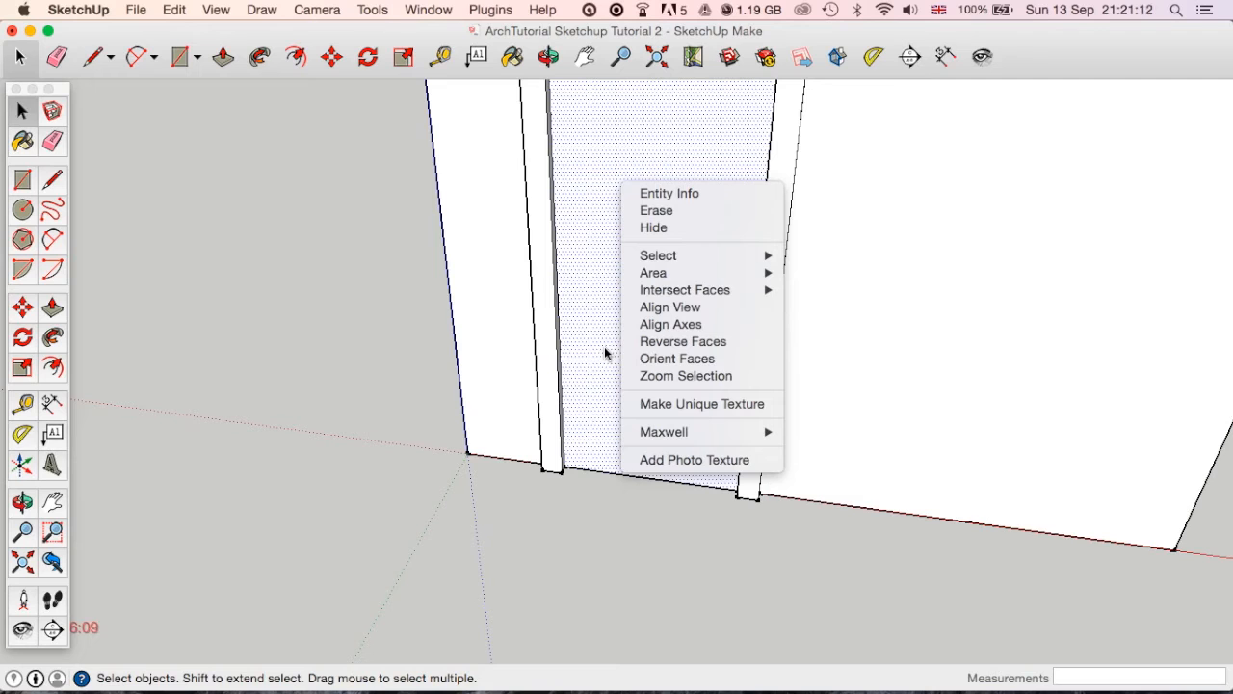
mouse_move(671, 258)
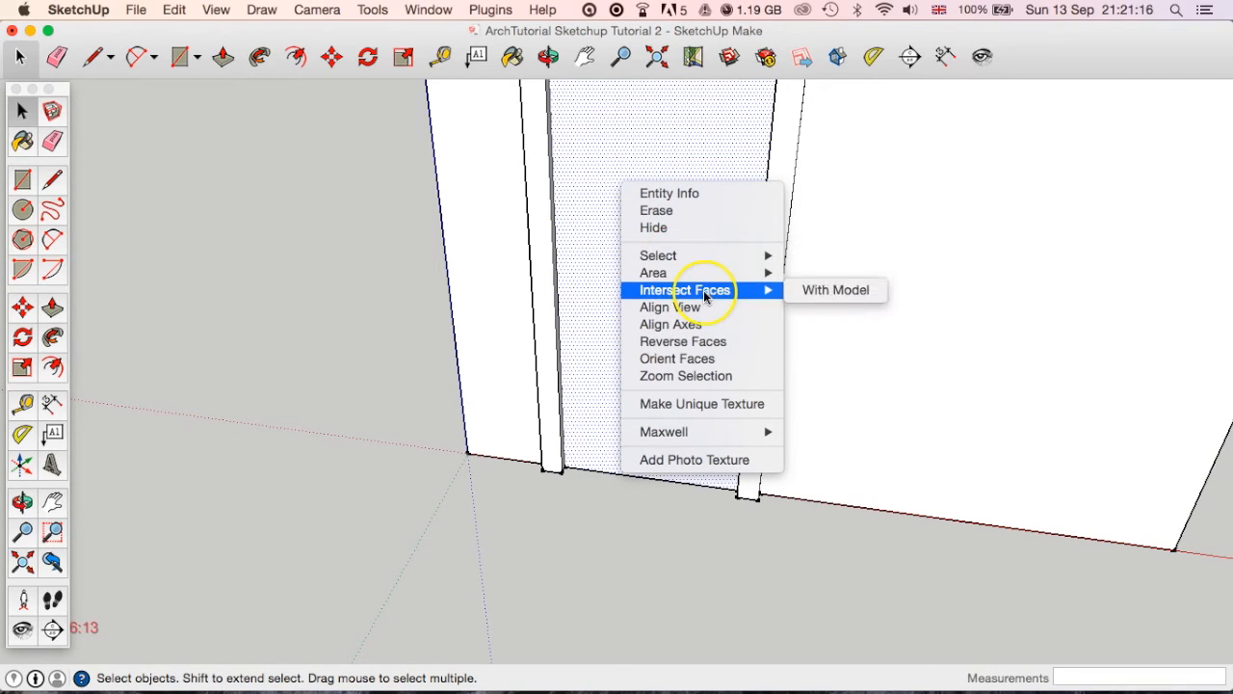
right_click(589, 361)
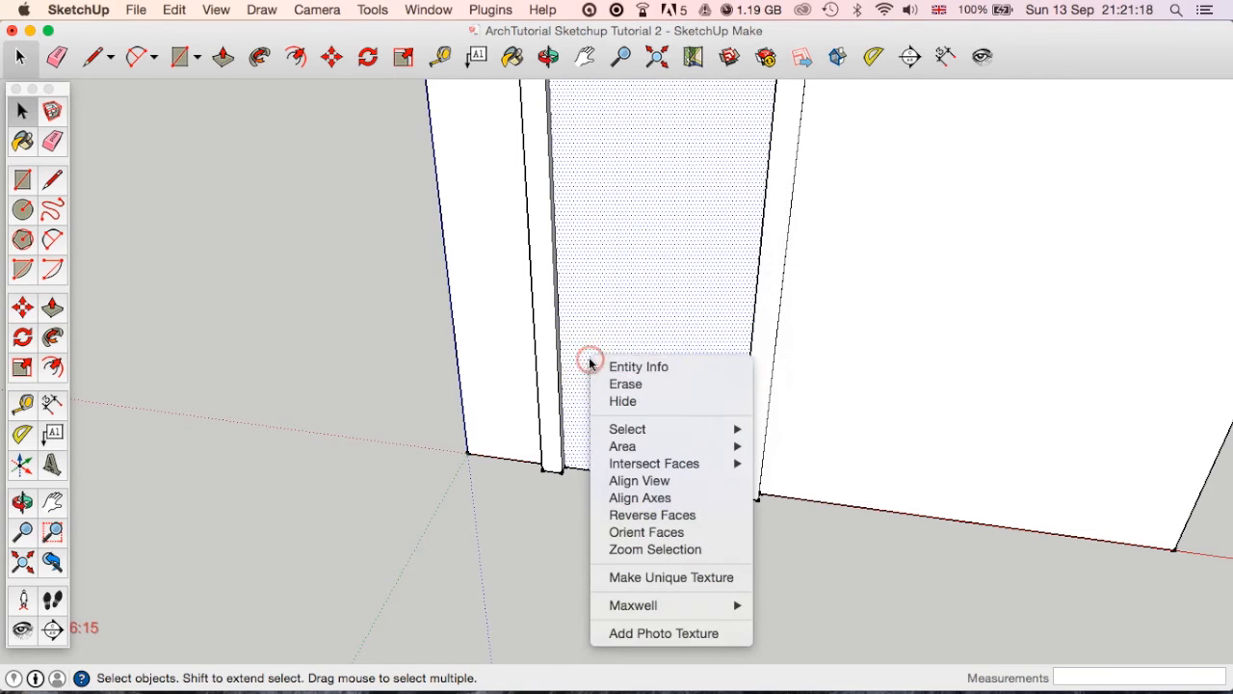
click(658, 325)
Select the door's two vertical edges, its top edge and its face, and make them a group.
mouse_move(668, 297)
middle_down()
mouse_move(661, 468)
mouse_move(664, 292)
middle_up()
scroll(670, 388, up, 3)
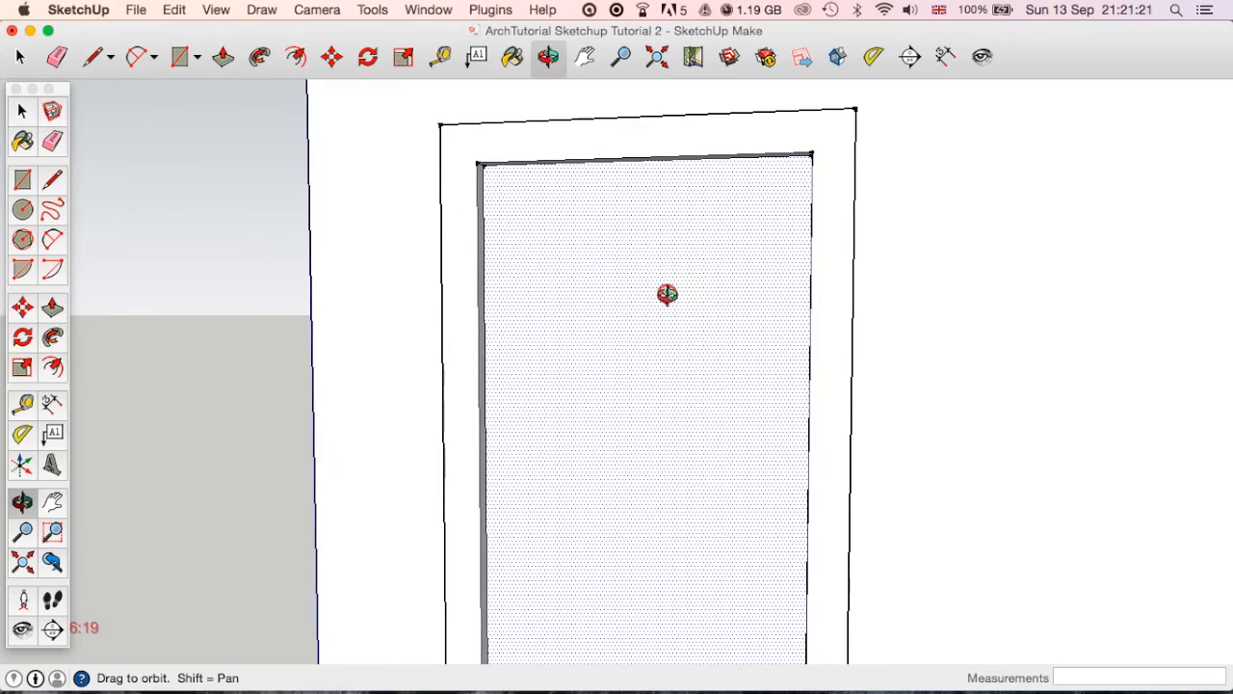
click(484, 214)
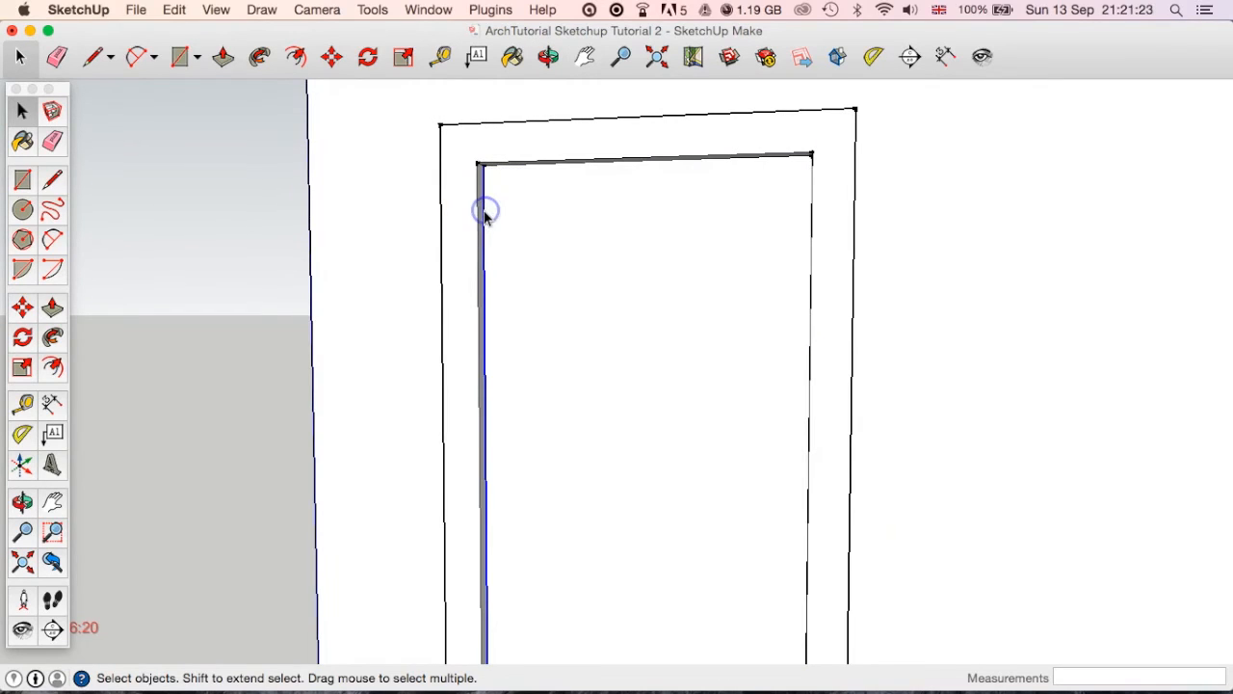
shift+click(515, 165)
middle_drag(674, 253, 800, 264)
scroll(785, 258, up, 3)
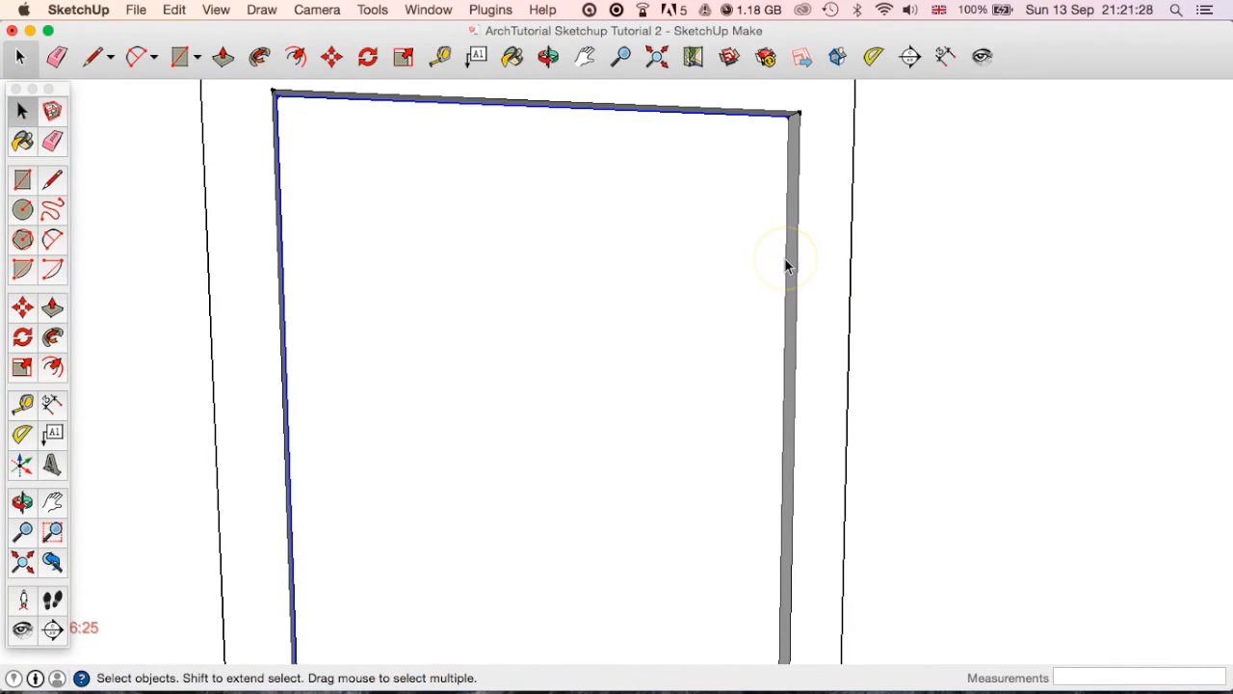
shift+click(785, 260)
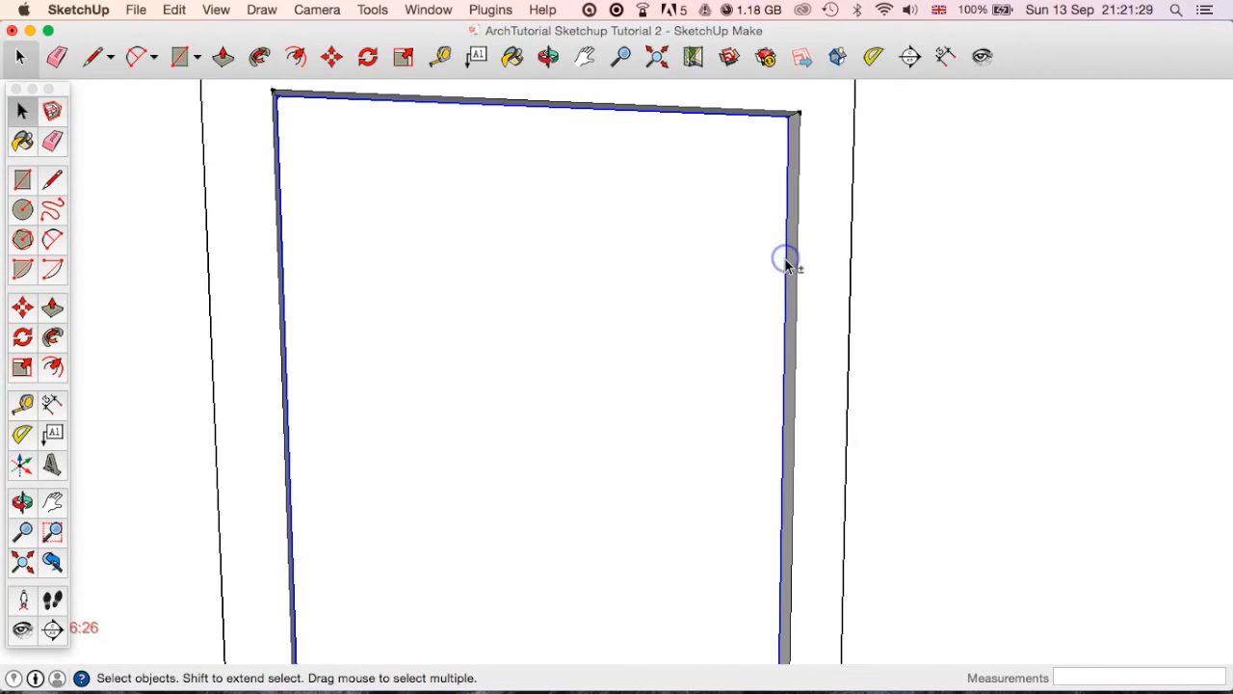
shift+click(571, 316)
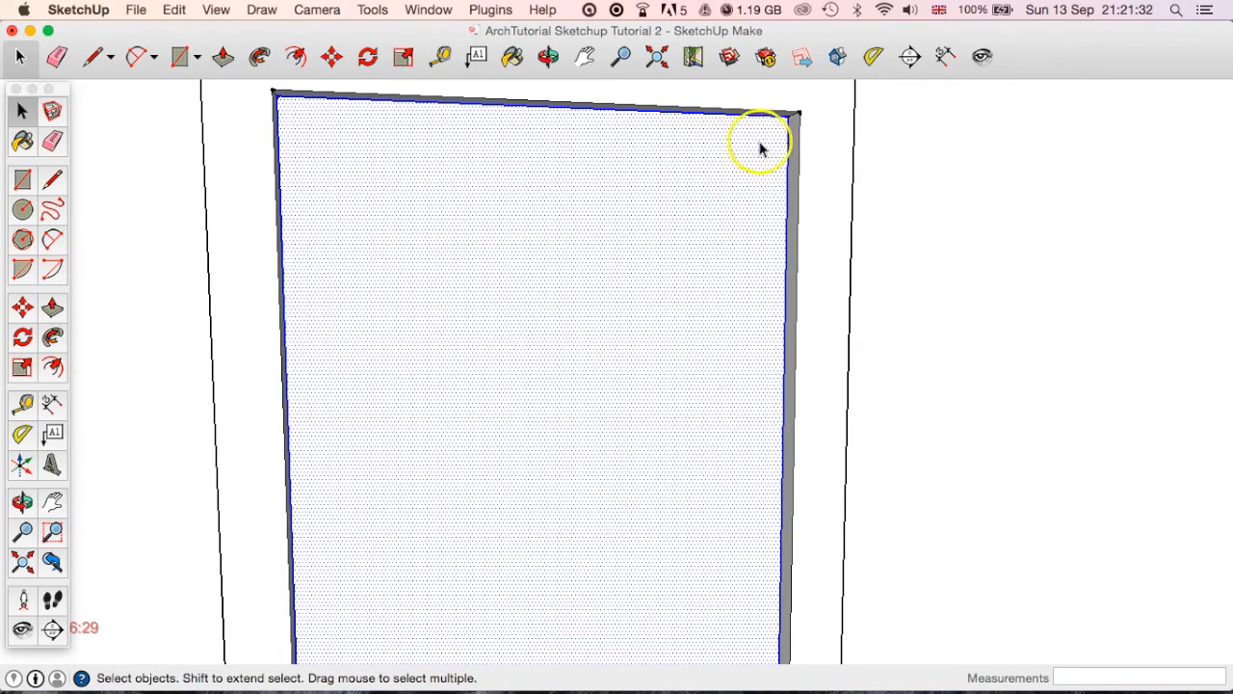
right_click(578, 242)
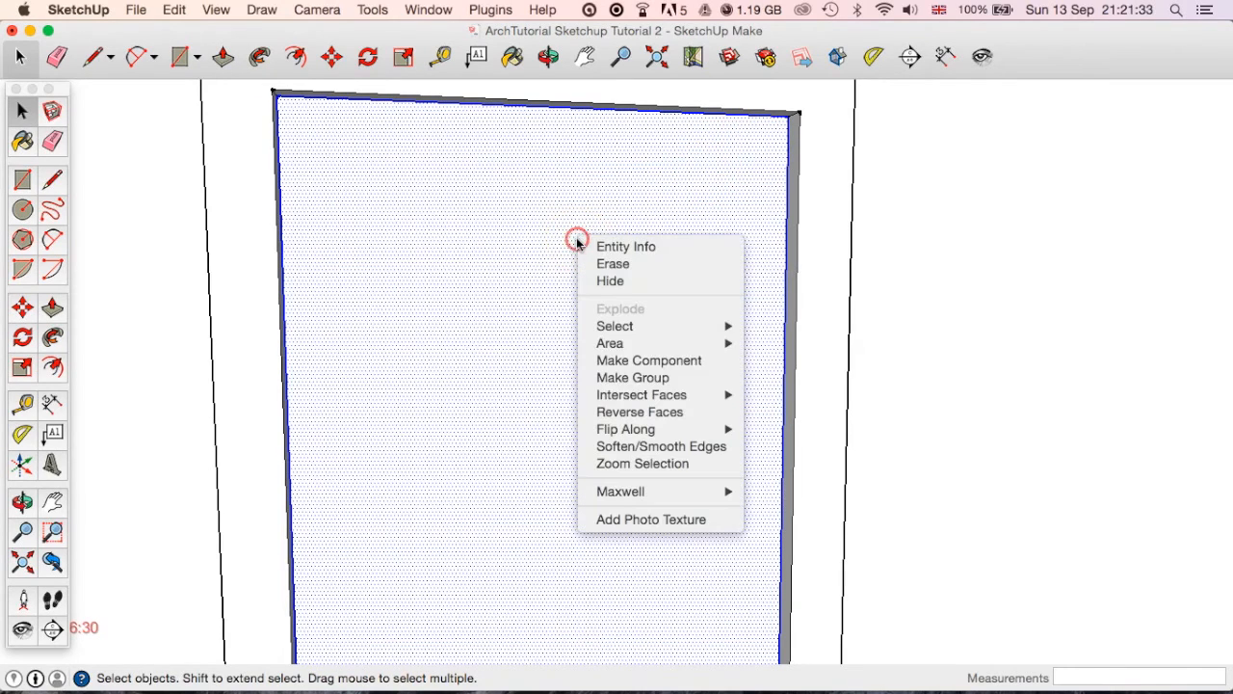
click(611, 382)
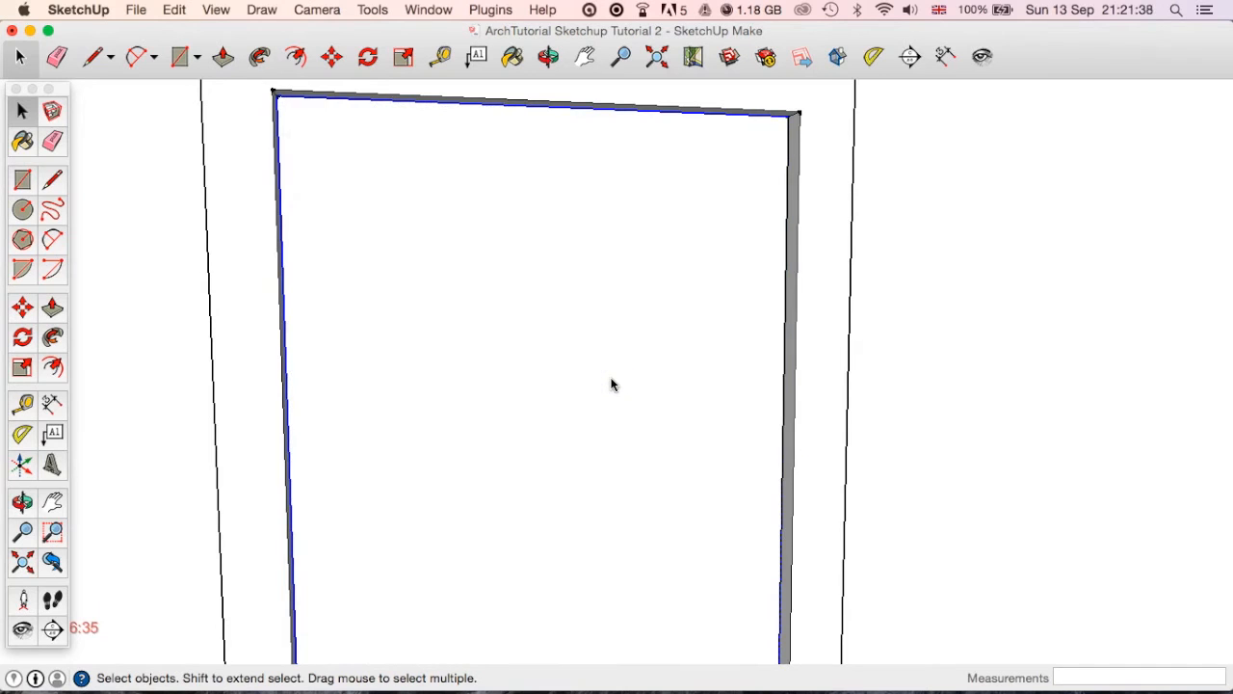
Rotate the door group outward about its lower corner beside the origin-side frame post so the door stands open.
scroll(610, 386, down, 3)
mouse_move(575, 432)
middle_down()
mouse_move(611, 242)
mouse_move(471, 335)
mouse_move(494, 301)
middle_up()
middle_drag(725, 534, 666, 360)
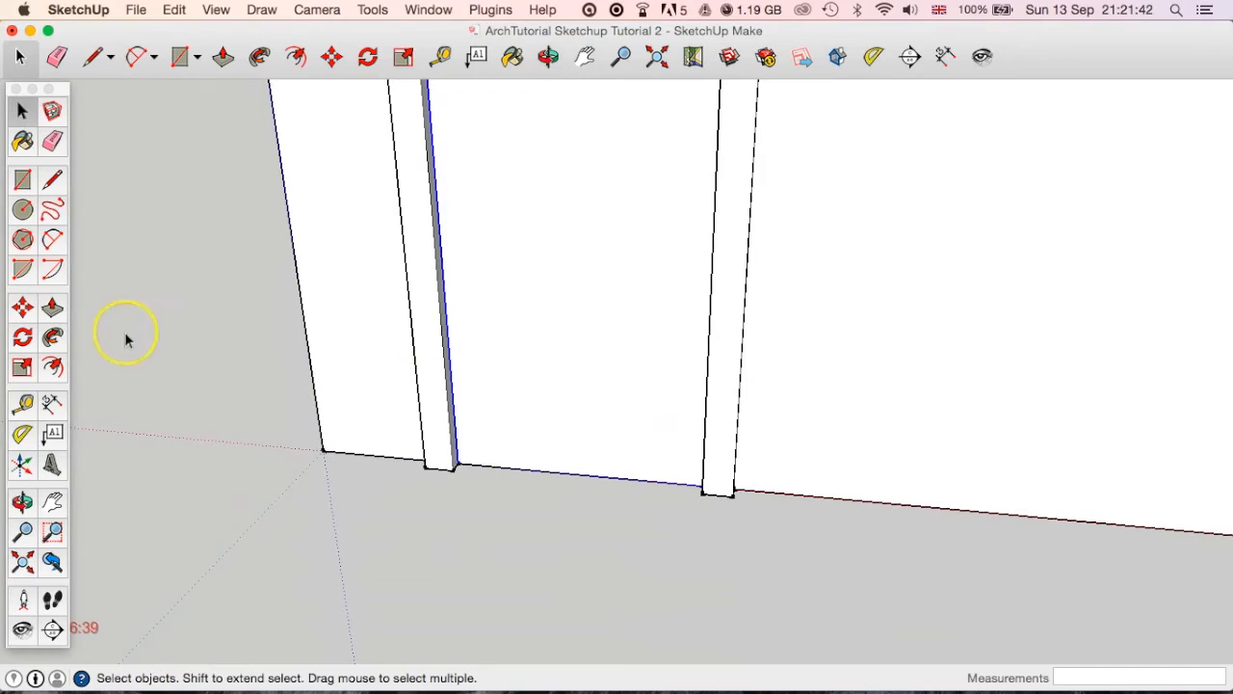
double_click(659, 284)
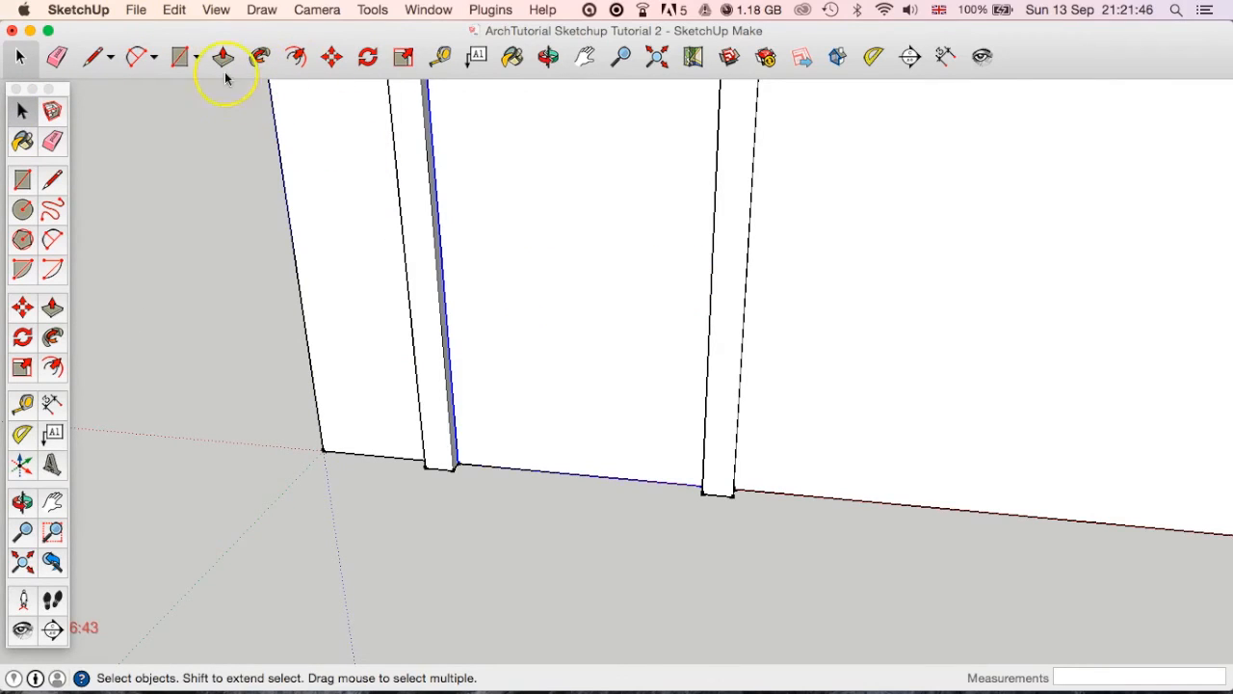
click(367, 60)
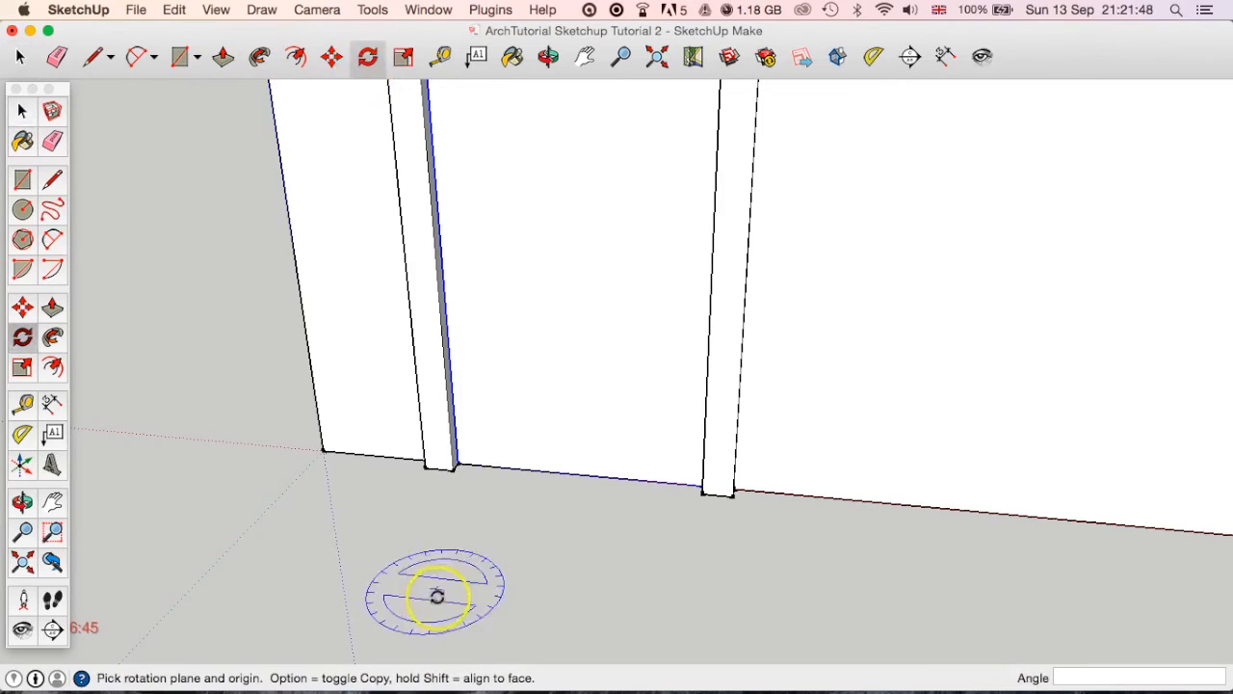
click(457, 467)
click(607, 478)
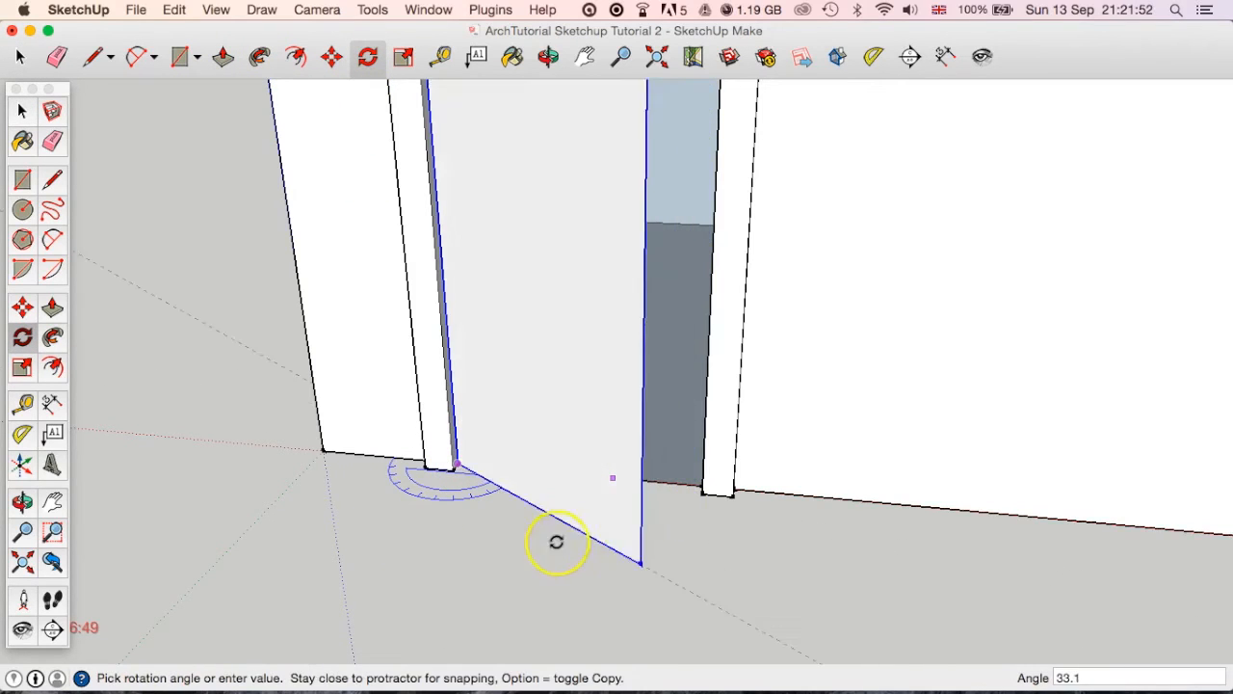
click(514, 564)
middle_drag(723, 515, 566, 518)
scroll(521, 477, up, 3)
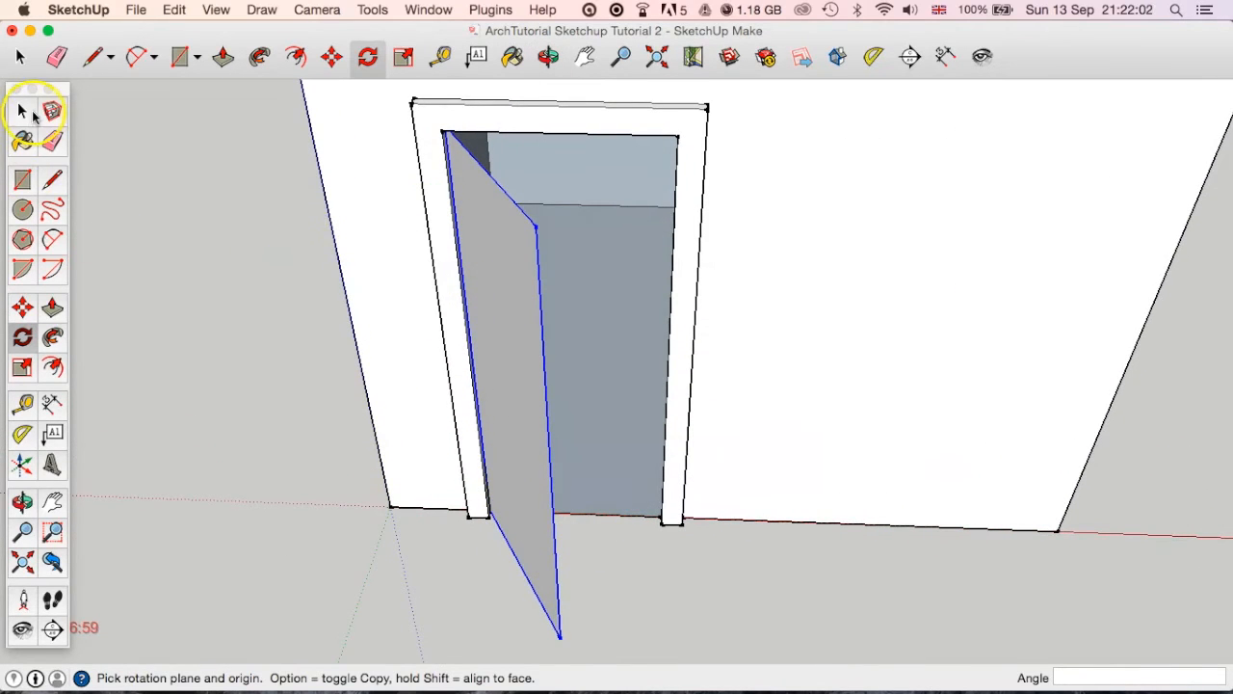
Try to thicken the open door panel with Push/Pull from outside its group, and undo the change.
click(22, 112)
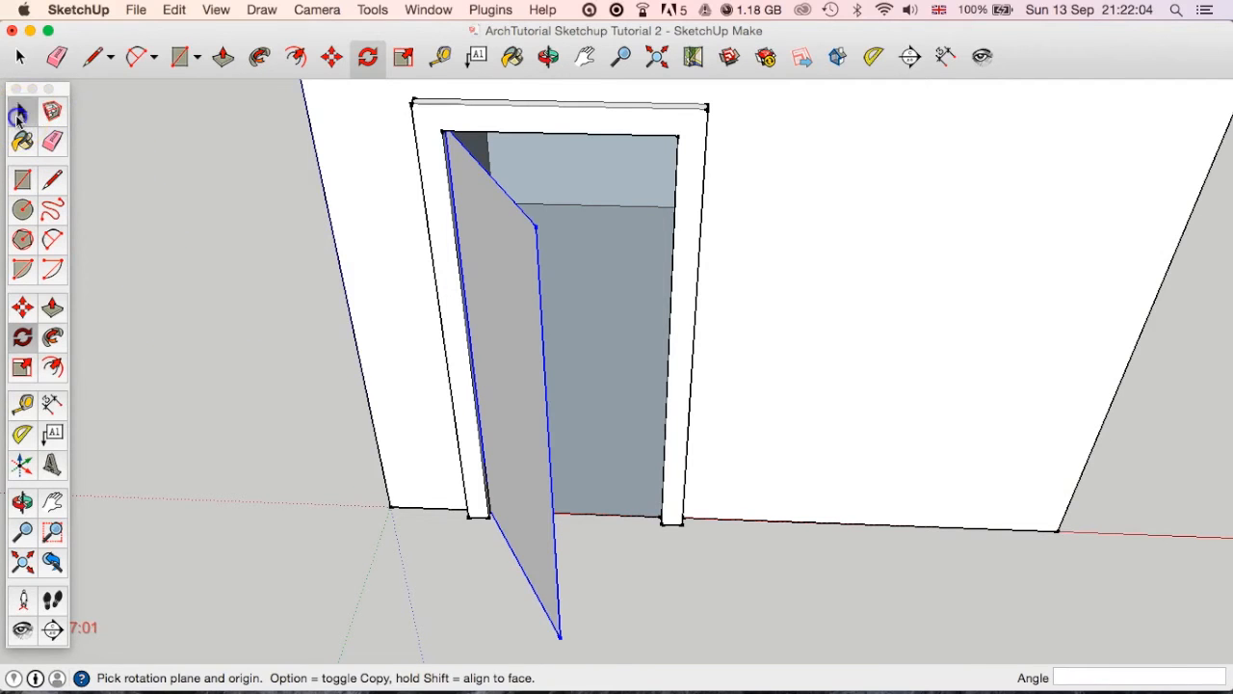
key(o)
drag(314, 423, 368, 439)
middle_drag(368, 438, 461, 383)
scroll(198, 393, down, 2)
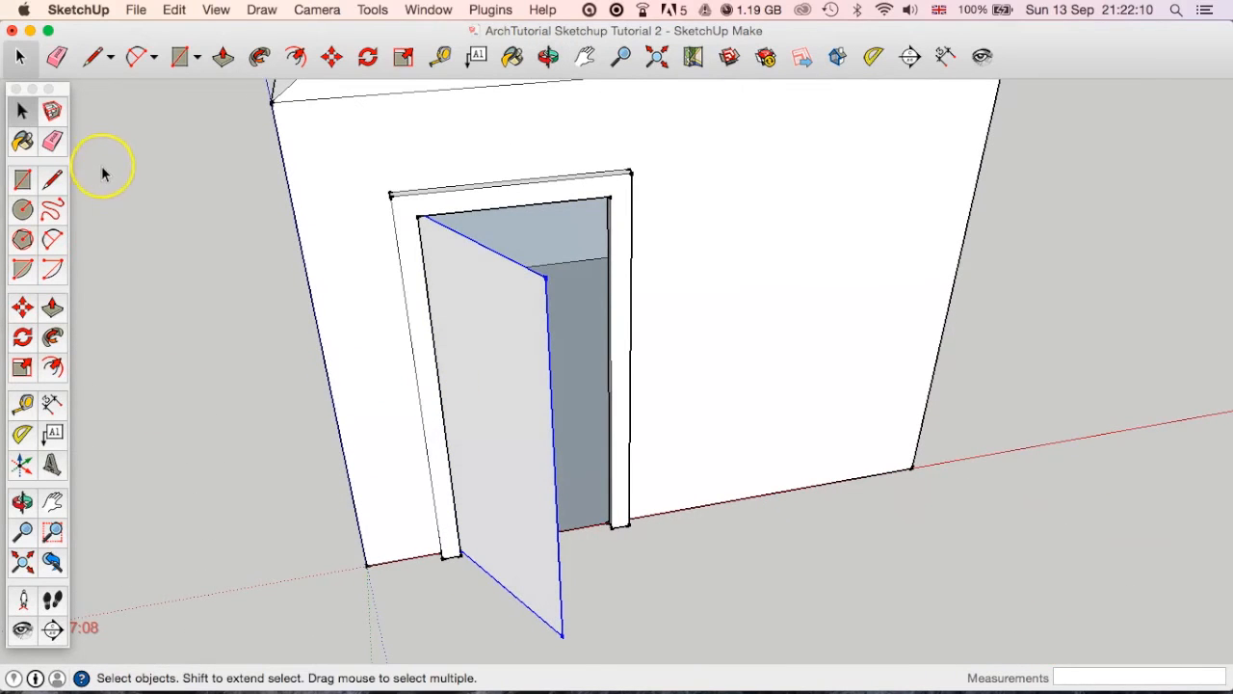
click(220, 58)
mouse_move(507, 399)
mouse_down()
mouse_move(479, 418)
mouse_move(488, 409)
mouse_up()
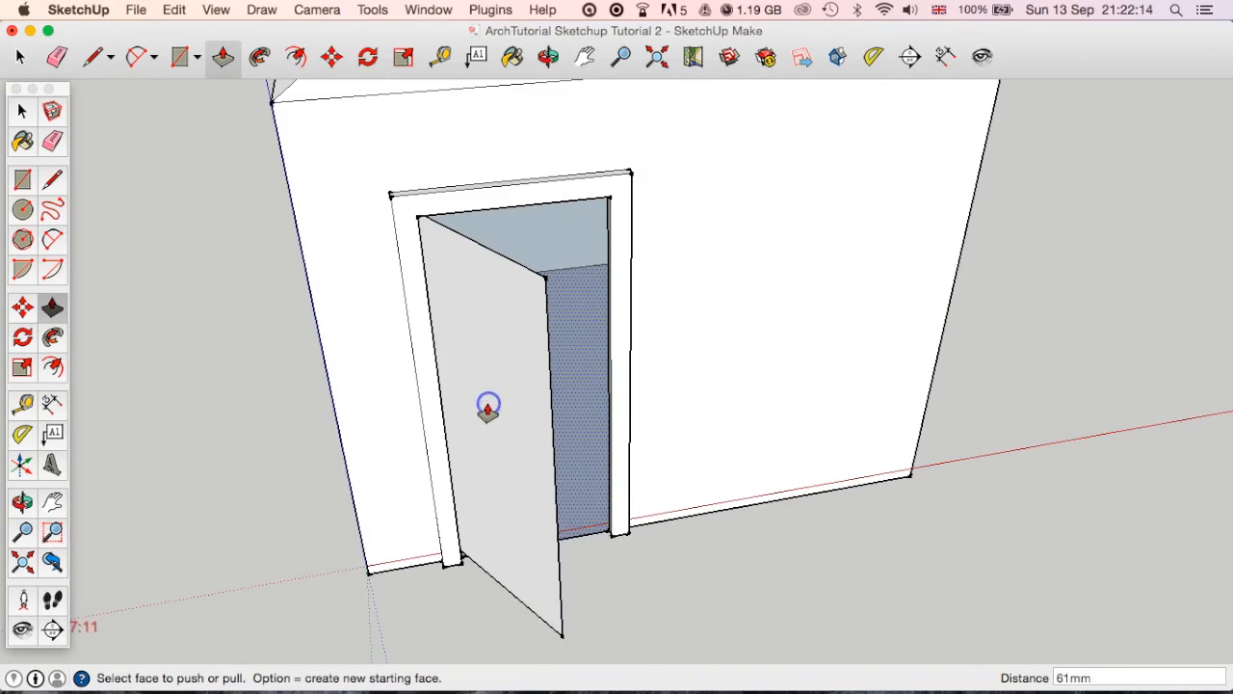
key(z)
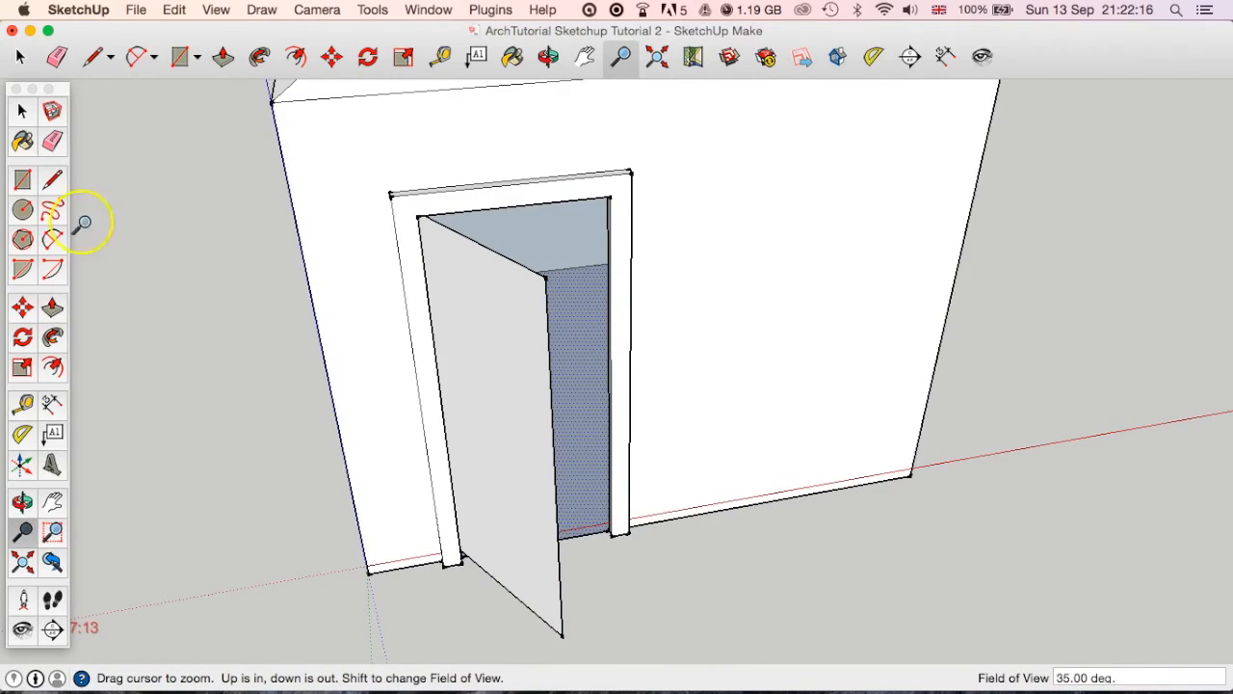
click(19, 109)
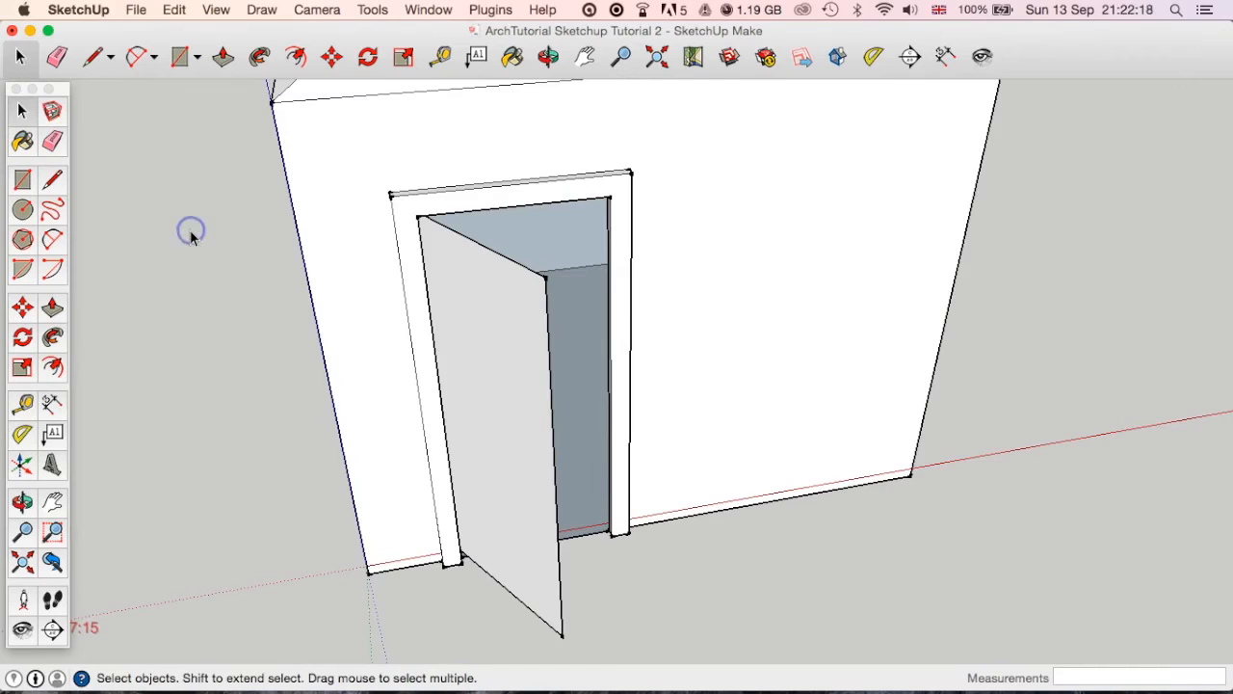
key(super+z)
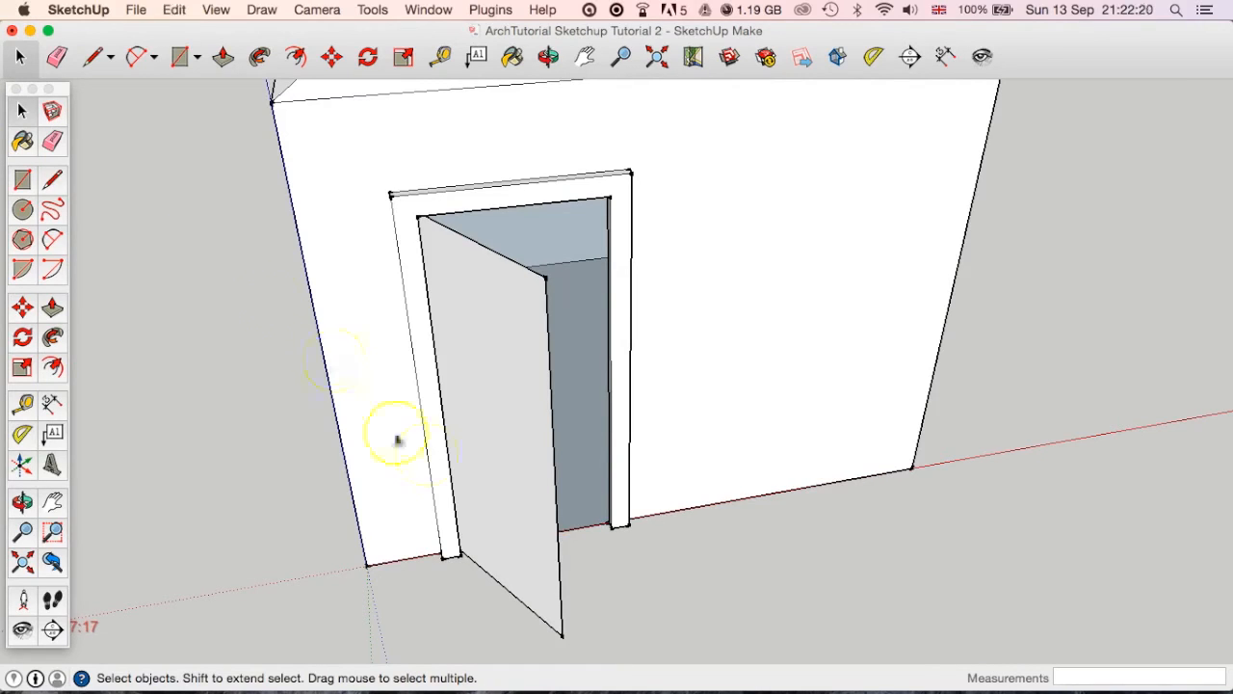
Try thickening the open door panel by about 175 mm with Push/Pull inside its group, and undo the change.
double_click(492, 393)
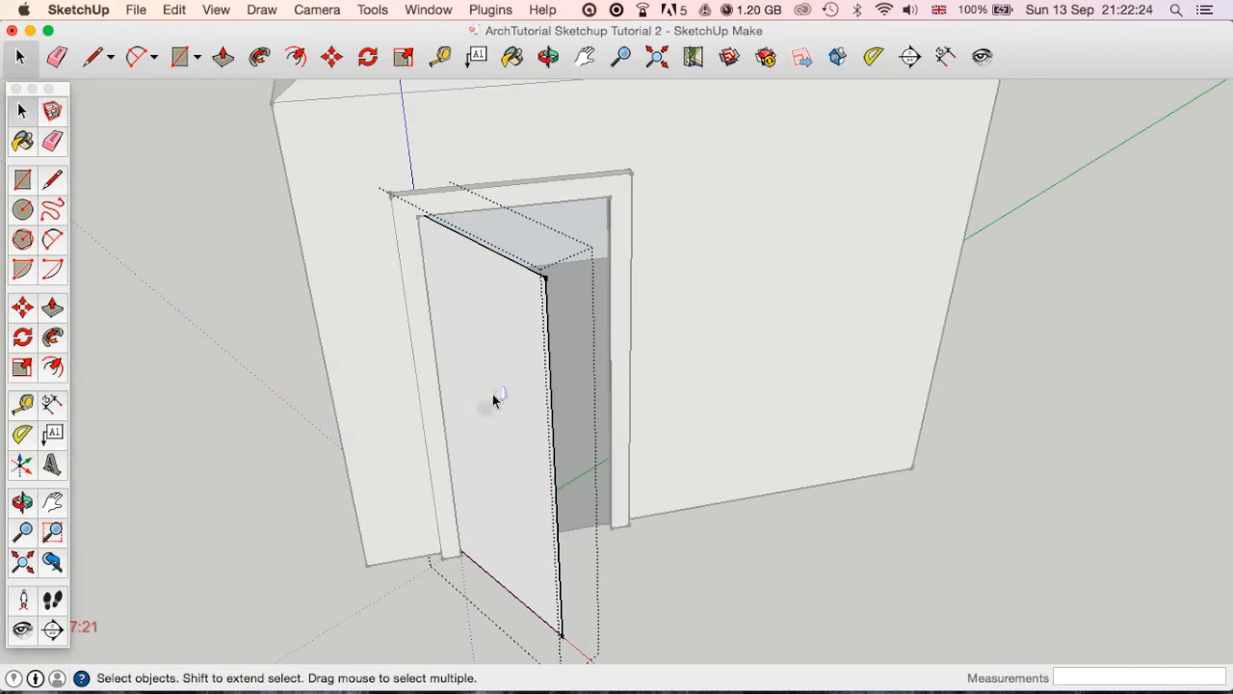
middle_drag(488, 411, 559, 350)
scroll(615, 415, down, 10)
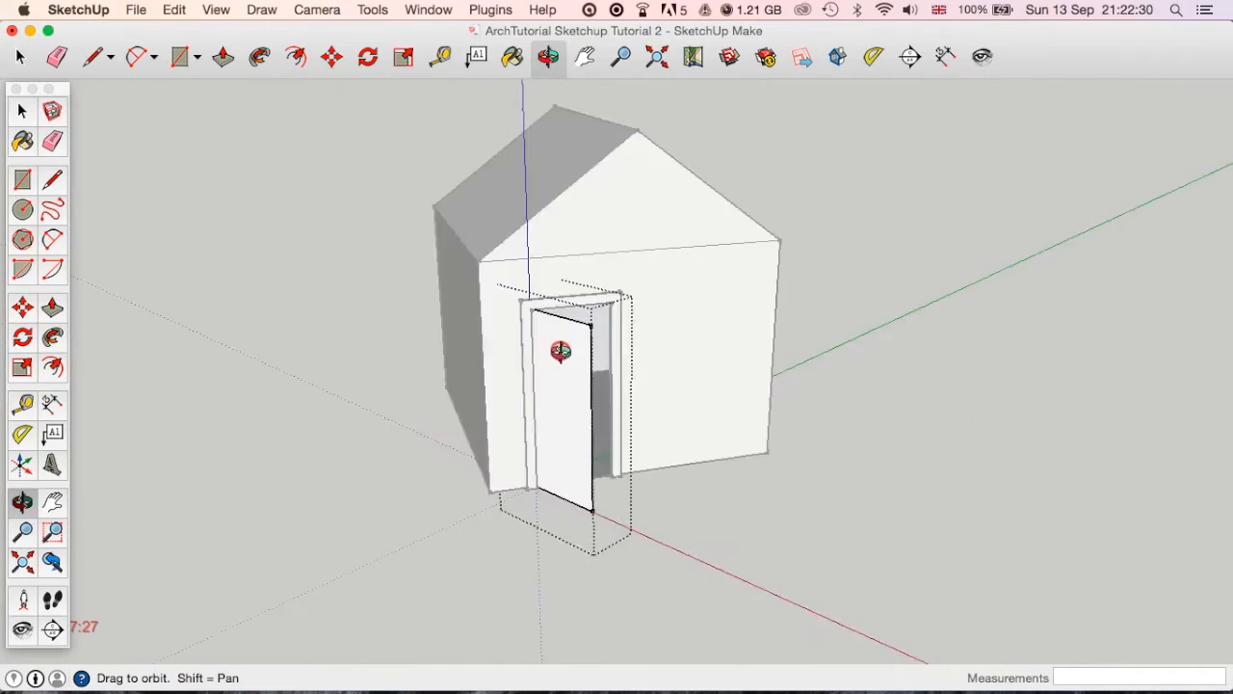
scroll(591, 385, up, 6)
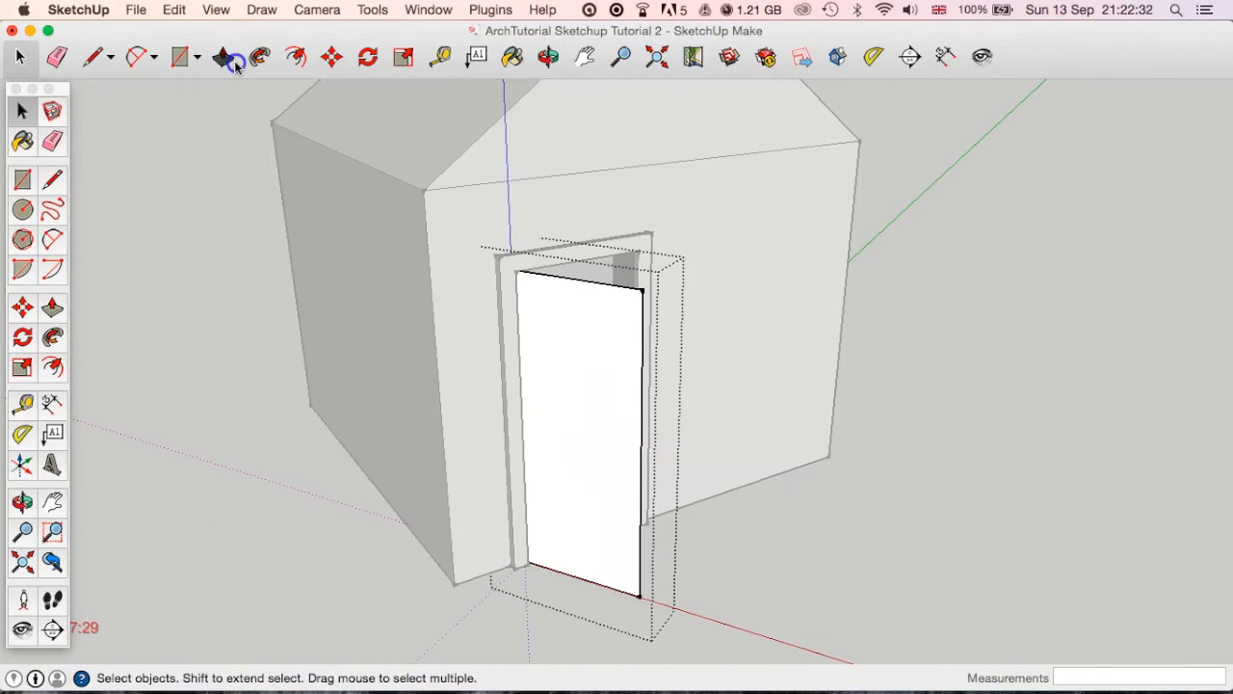
click(231, 60)
drag(581, 378, 586, 413)
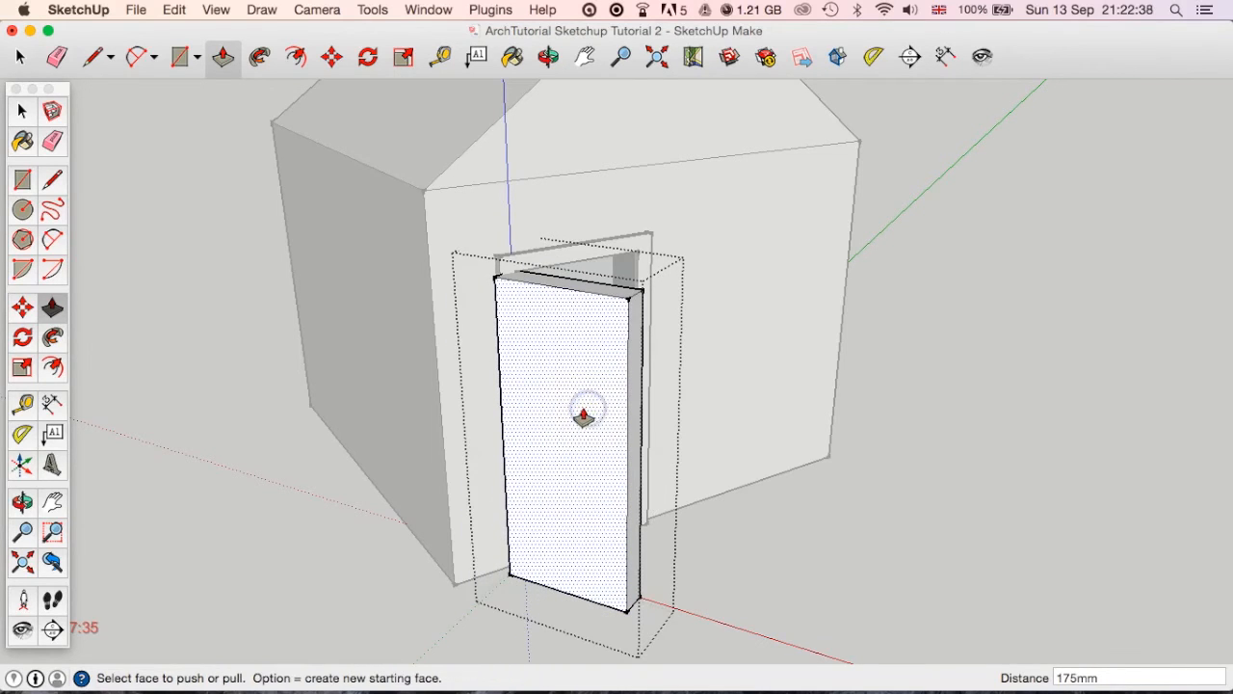
key(super+z)
key(super+z)
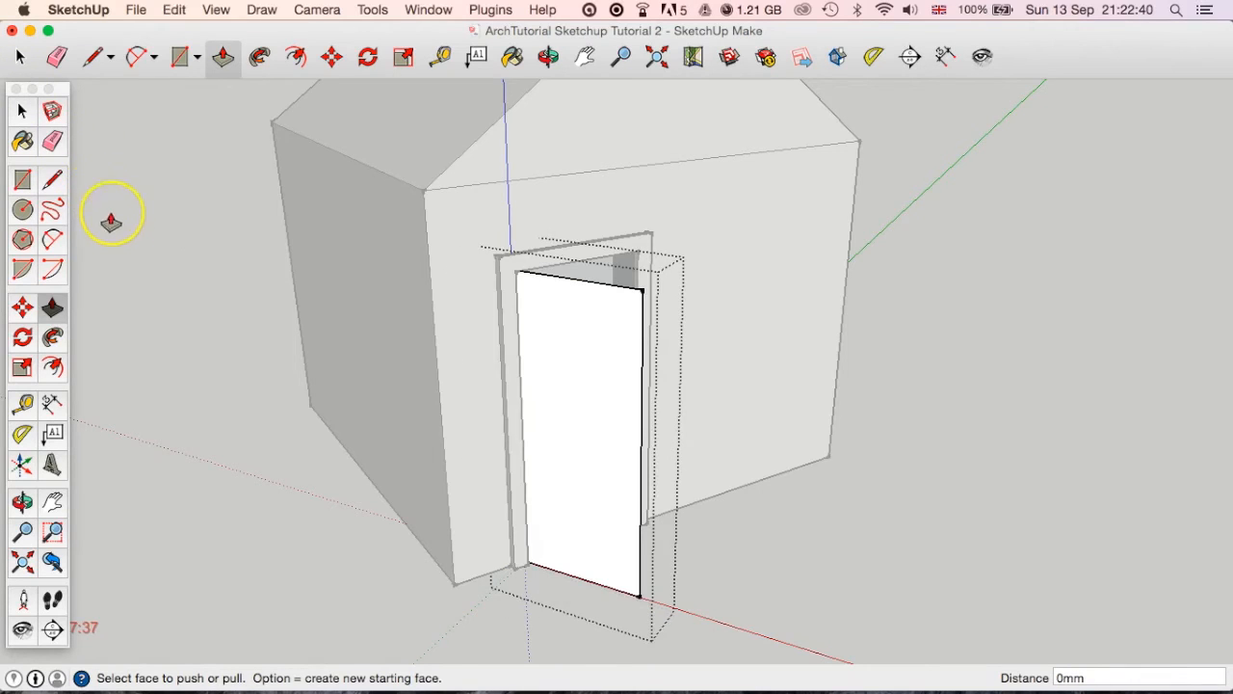
Leave the door group and explode it back into loose geometry.
click(16, 117)
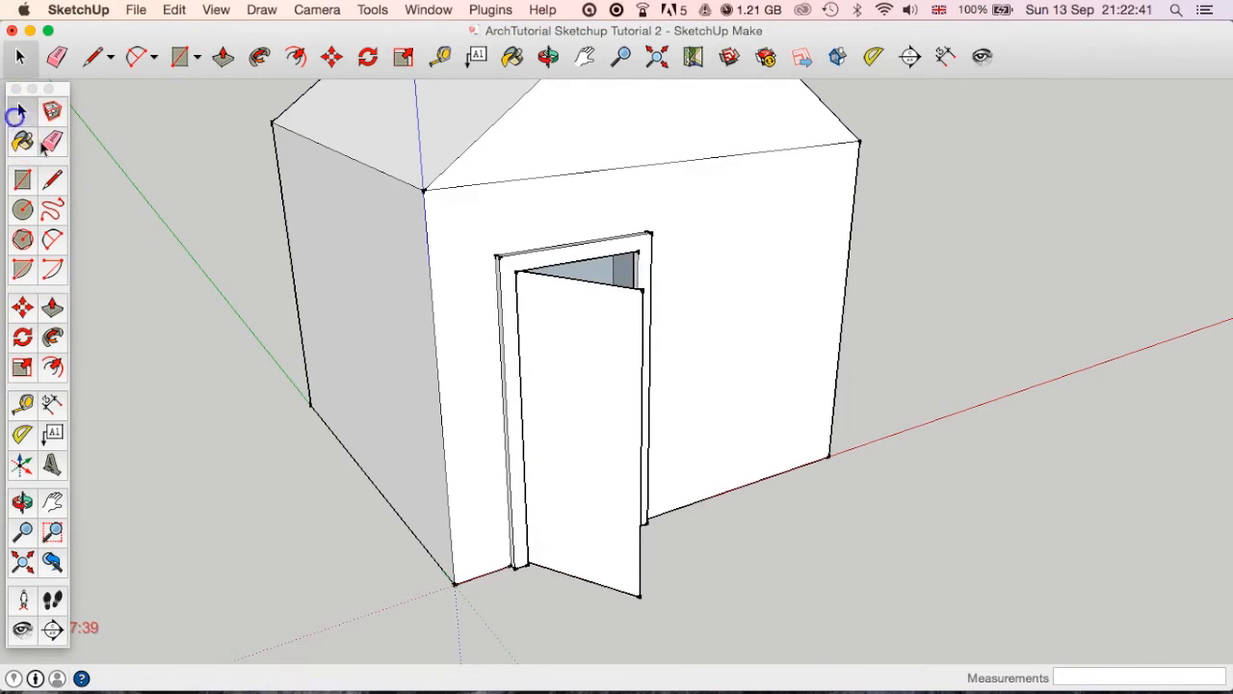
right_click(596, 373)
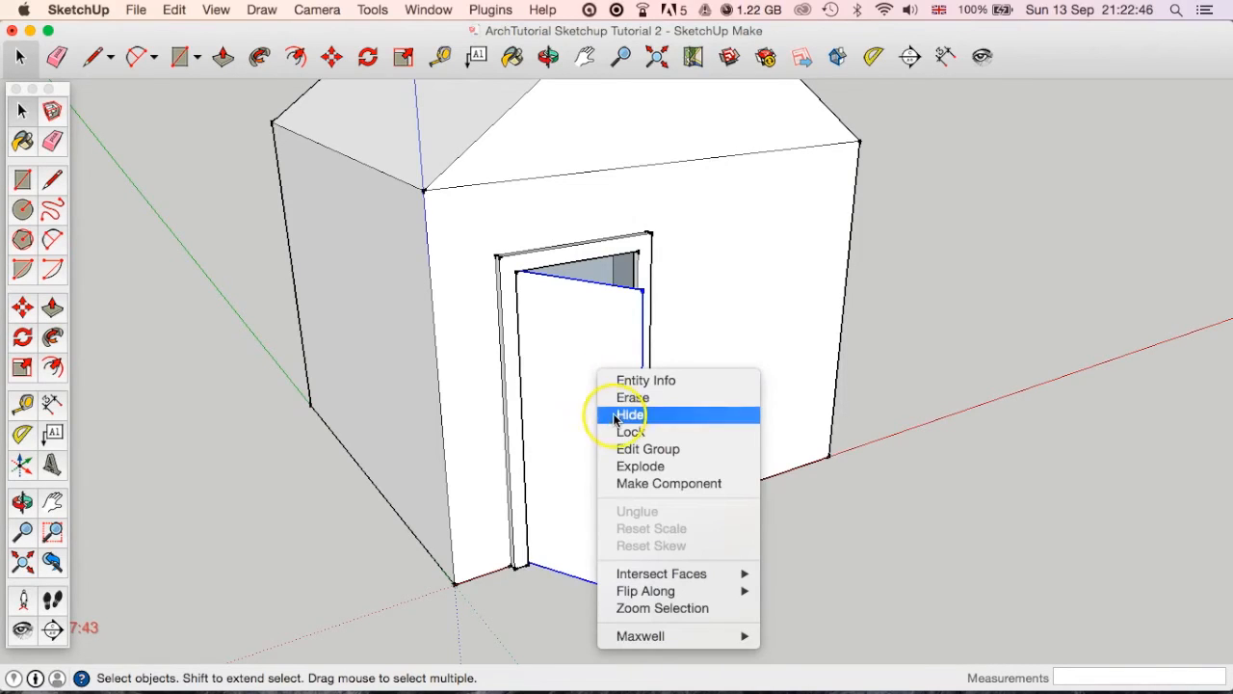
click(651, 468)
click(928, 567)
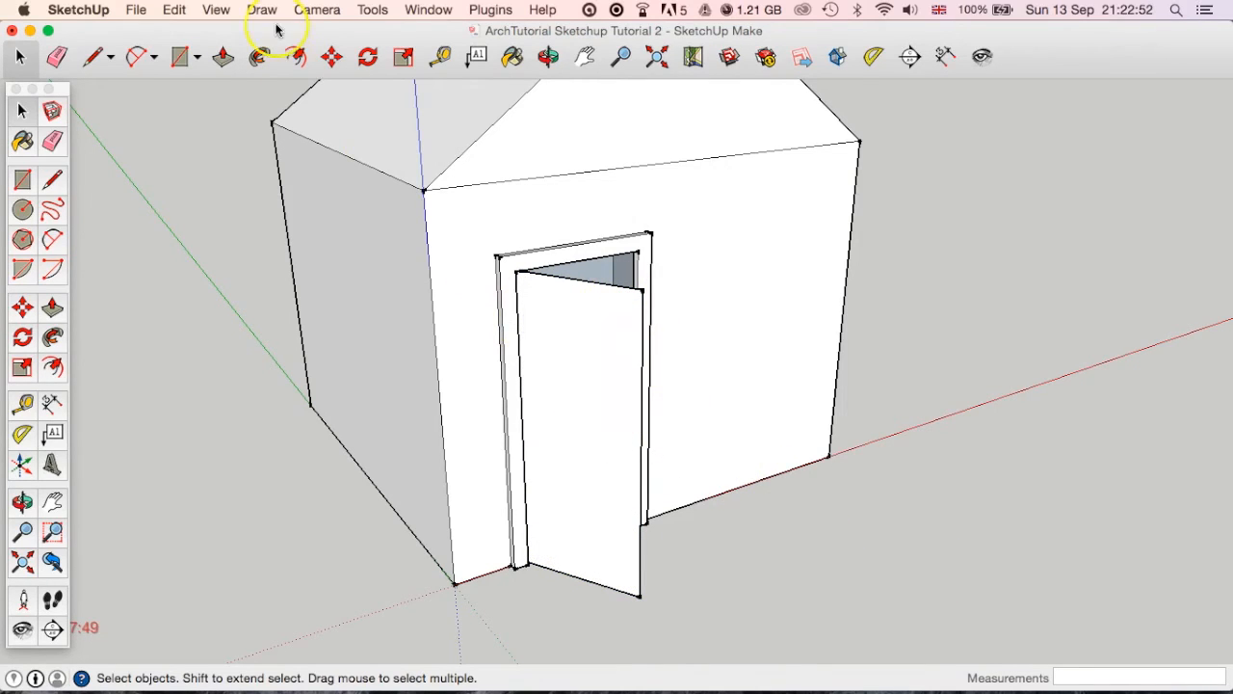
Try Push/Pull on the ungrouped door panel and the door frame face.
click(222, 56)
click(565, 404)
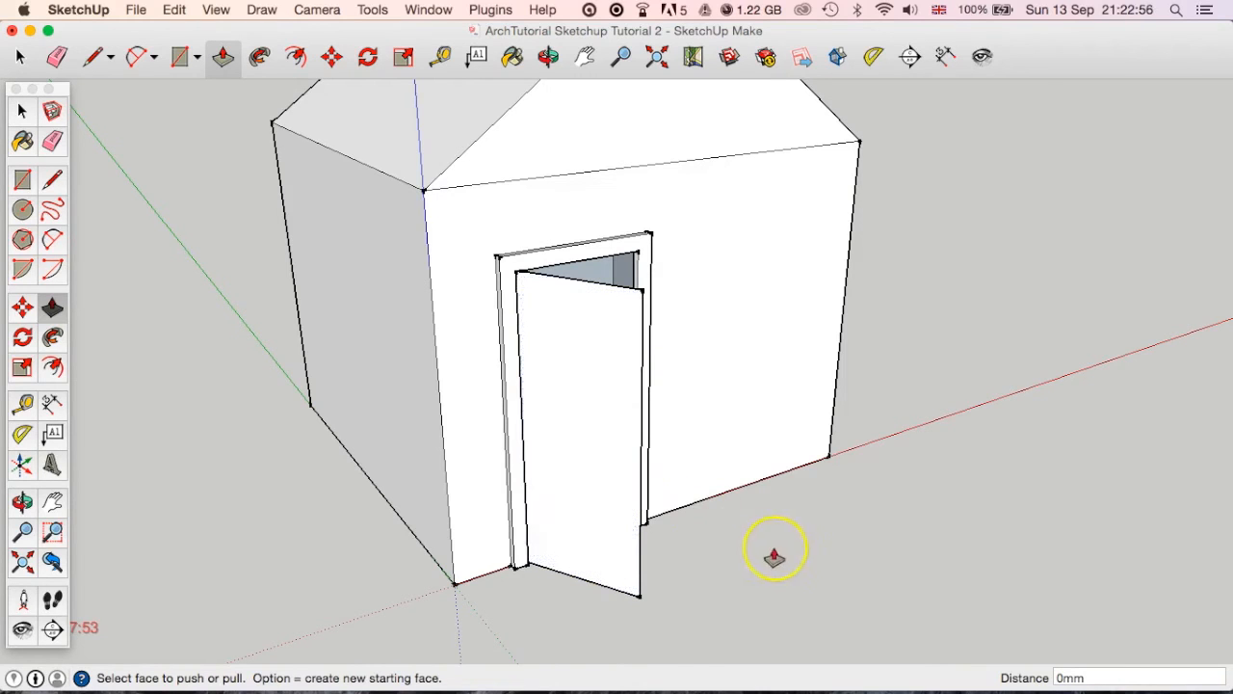
click(513, 436)
click(562, 415)
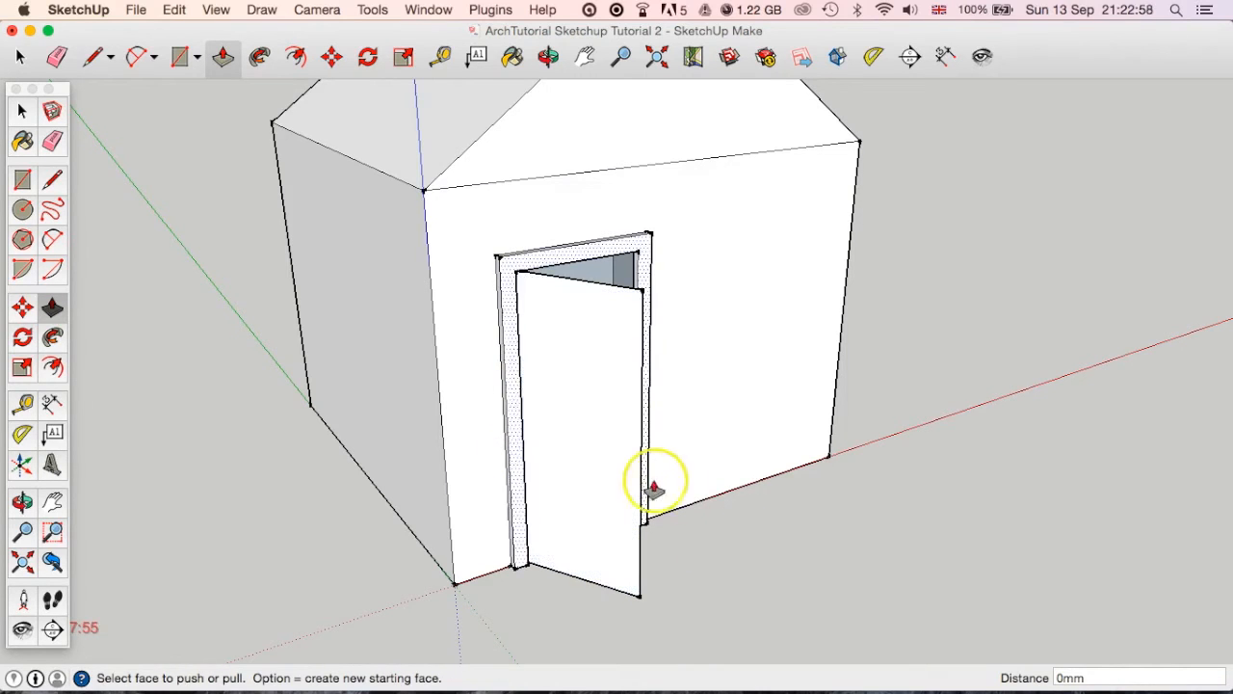
click(836, 528)
Draw a horizontal window top line about 1137 mm long on the front wall, level with the door frame's outer top corner.
middle_drag(836, 528, 564, 501)
scroll(591, 476, up, 3)
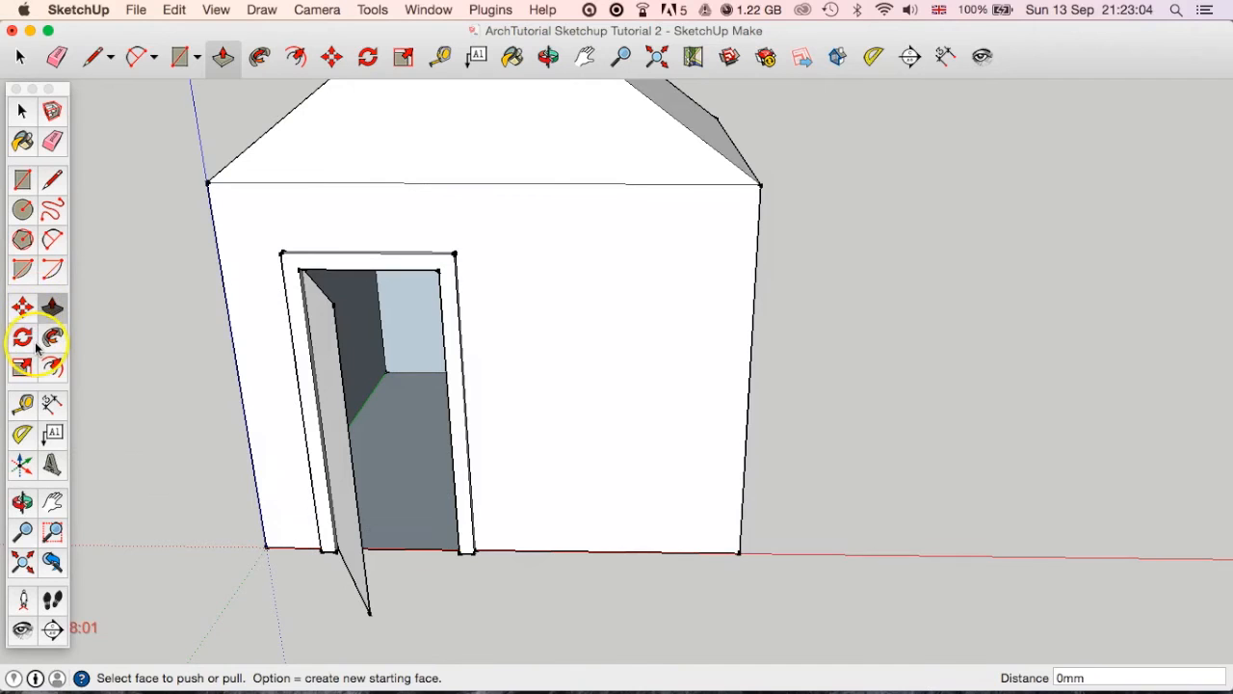
click(52, 183)
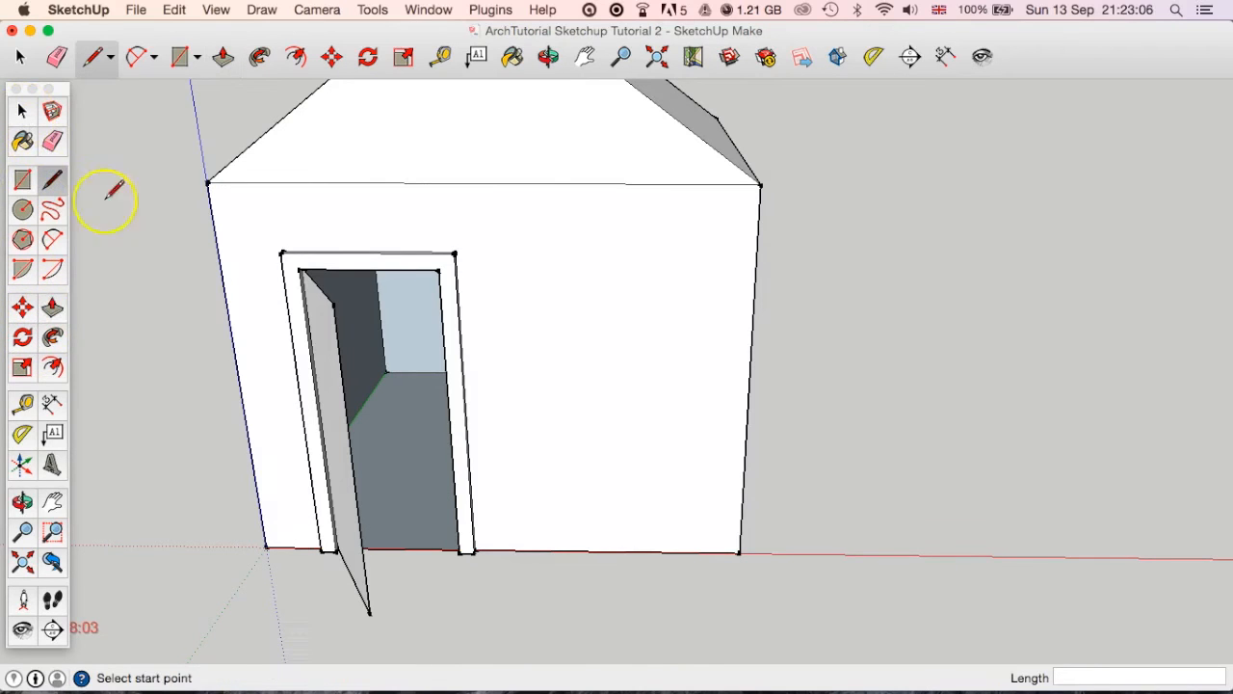
scroll(482, 261, up, 5)
middle_drag(677, 298, 638, 350)
scroll(639, 350, down, 3)
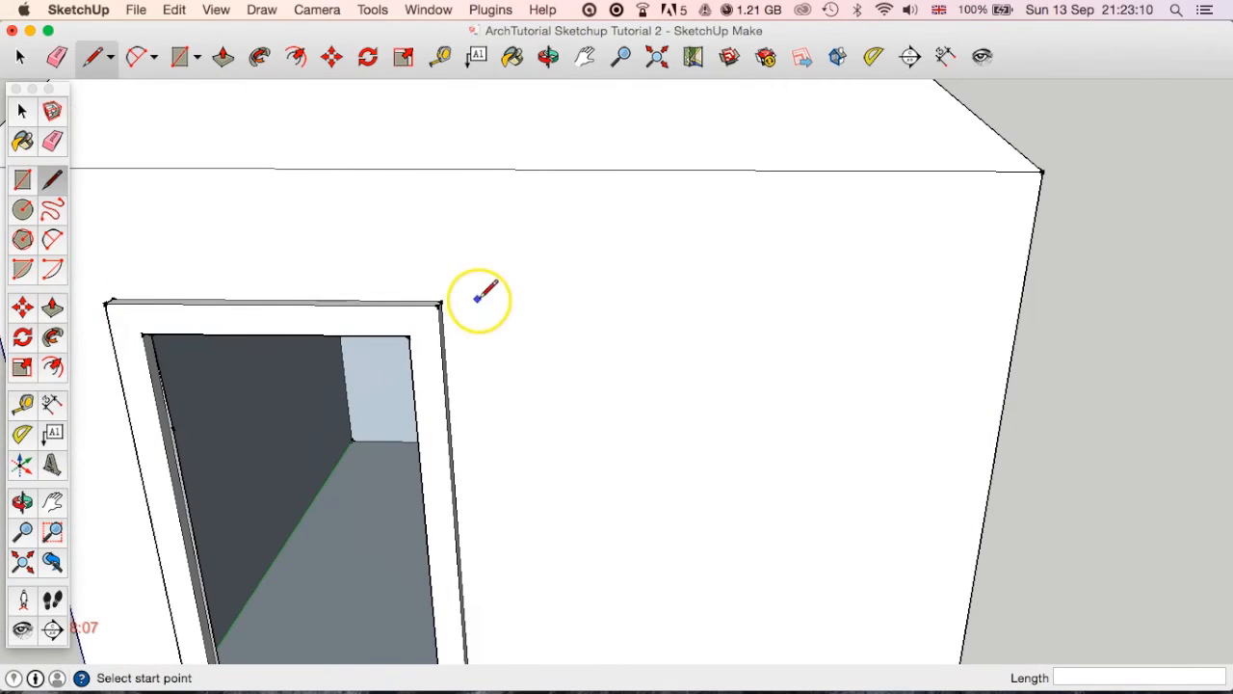
scroll(612, 339, up, 2)
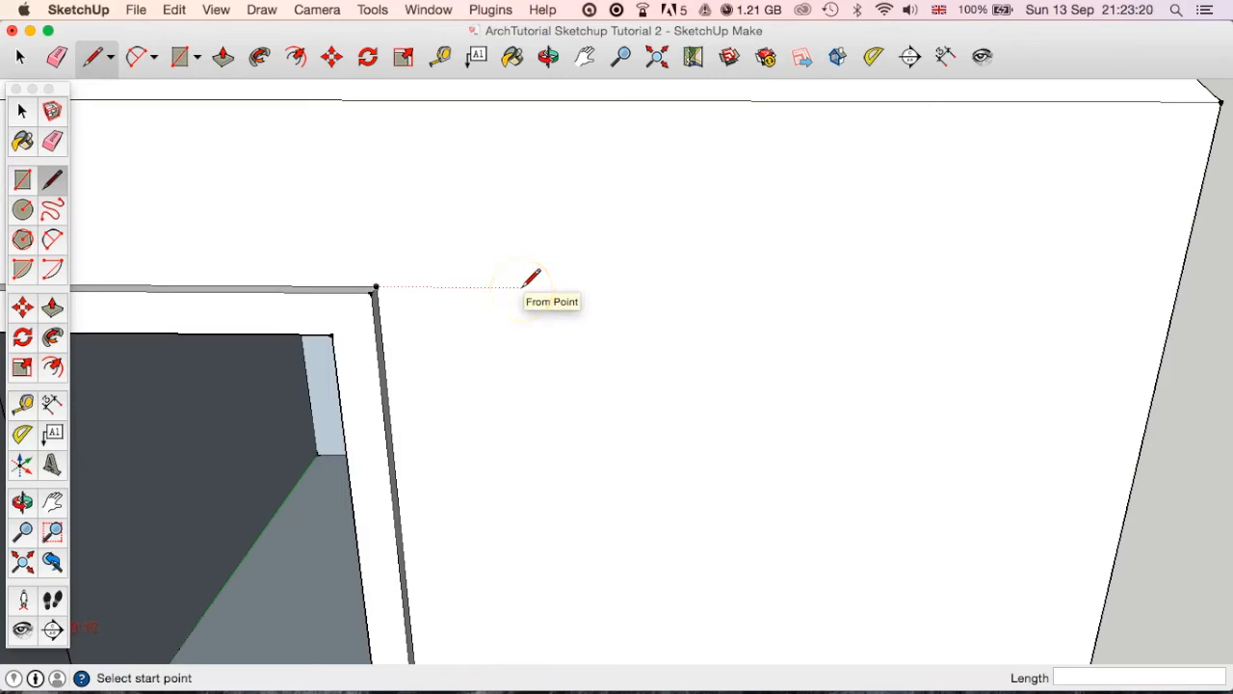
drag(522, 289, 1021, 290)
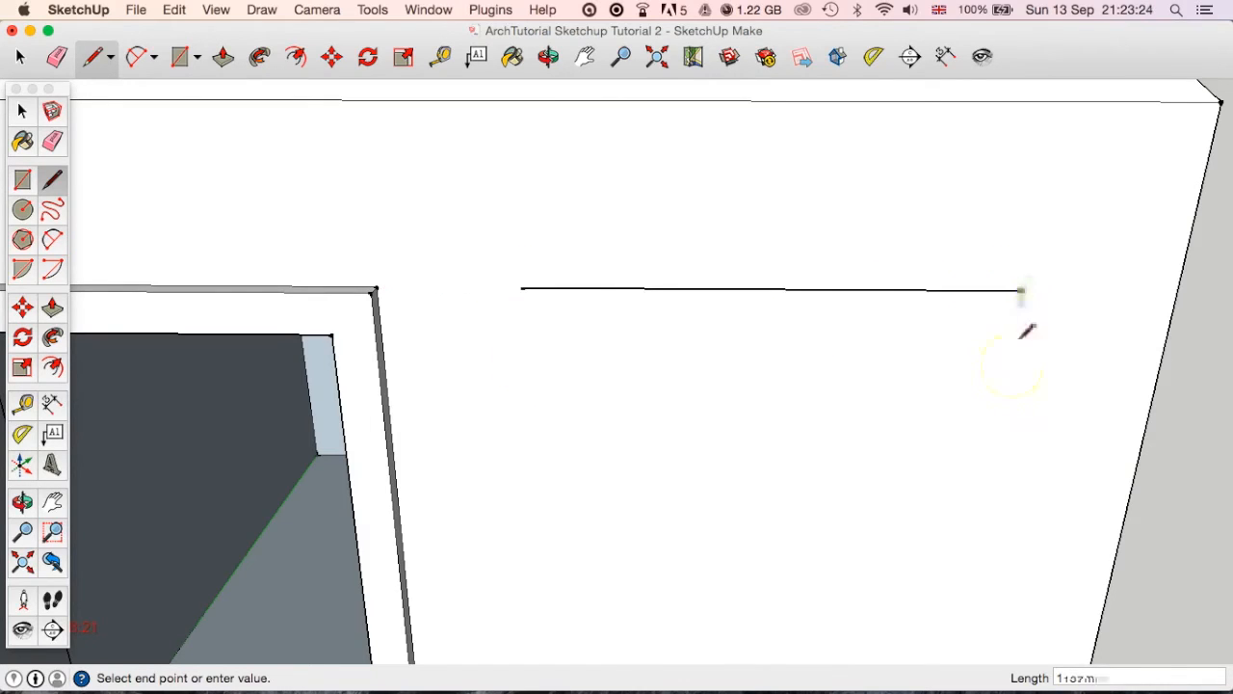
key(Escape)
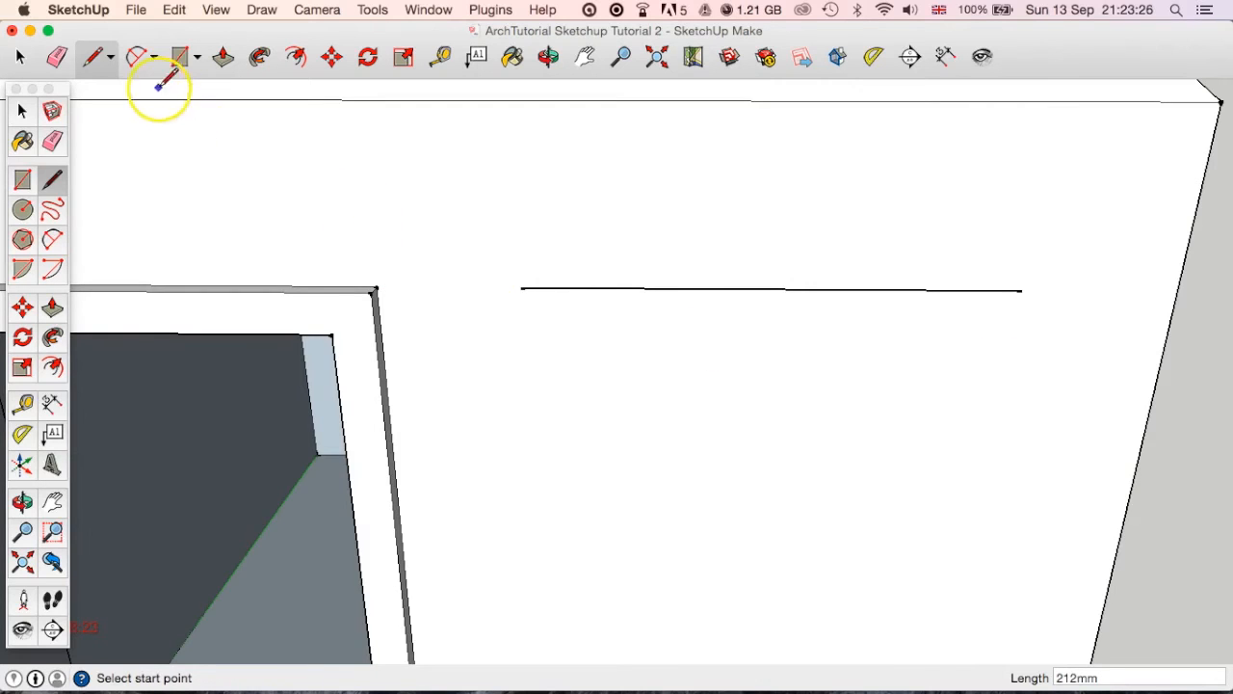
Place a Tape Measure guide parallel to the window's top line, 1000 mm below it.
click(24, 405)
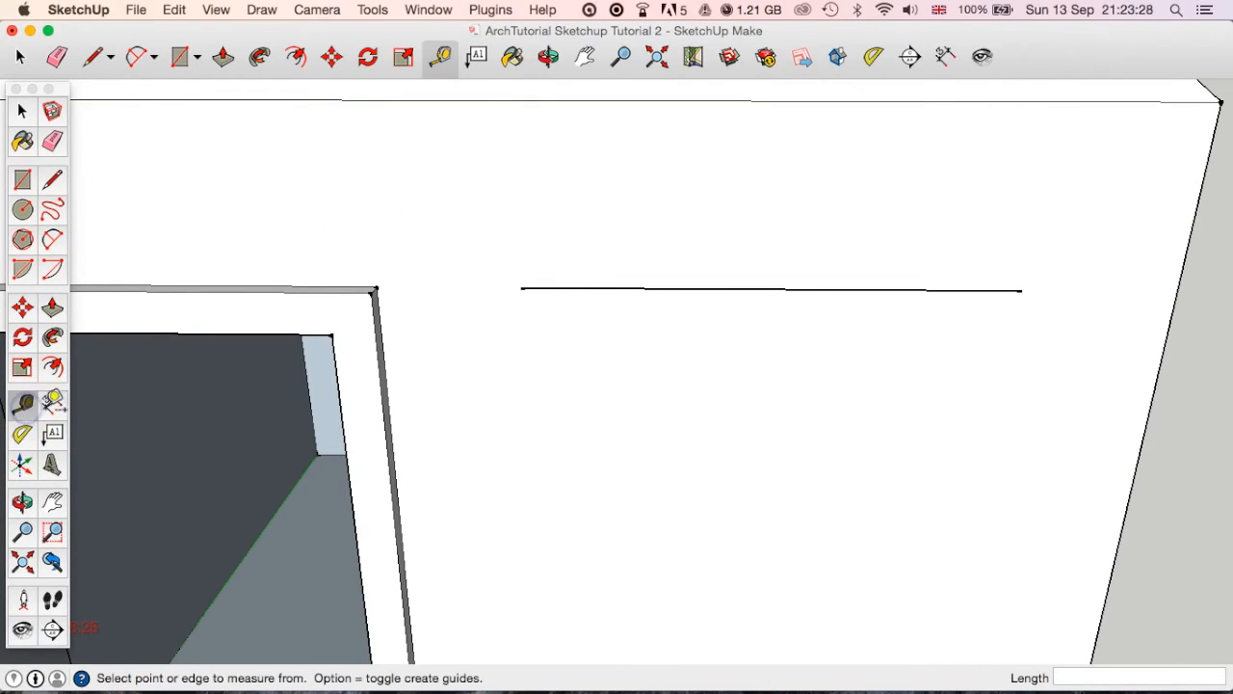
click(741, 289)
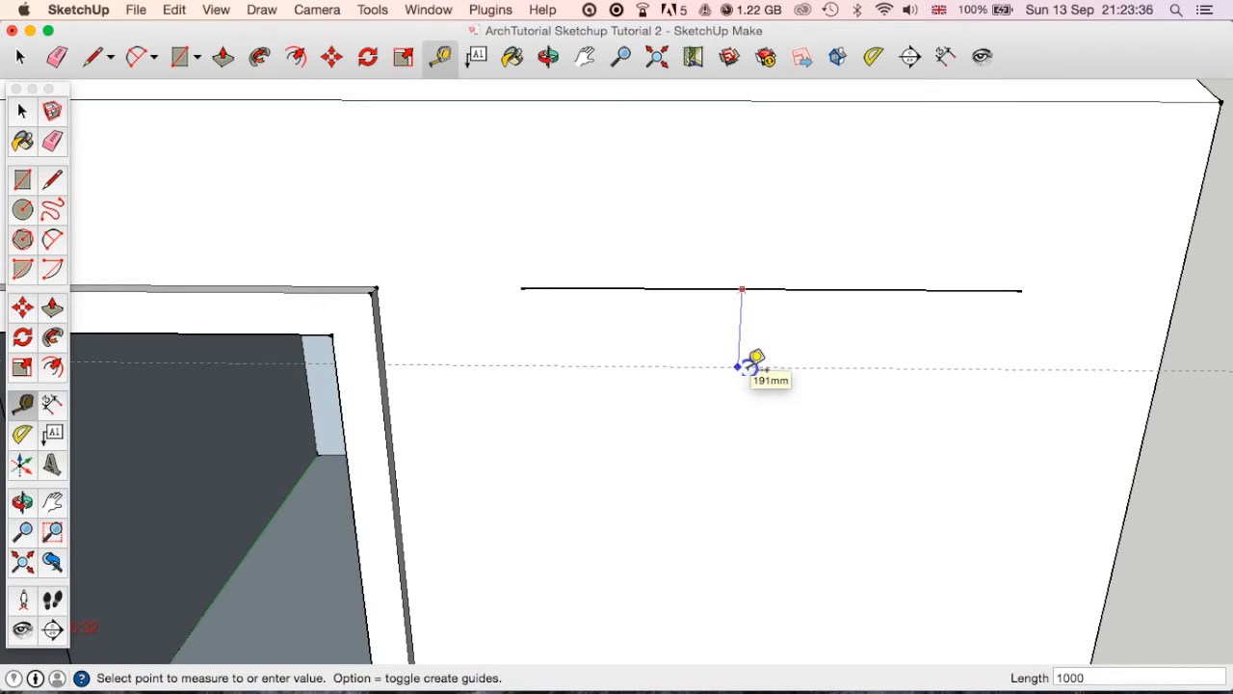
key(Return)
Draw the window's two vertical sides and its bottom edge along the guide to close the outline, and select the enclosed face.
shift+middle_drag(739, 496, 704, 319)
scroll(704, 319, down, 1)
middle_drag(700, 372, 685, 360)
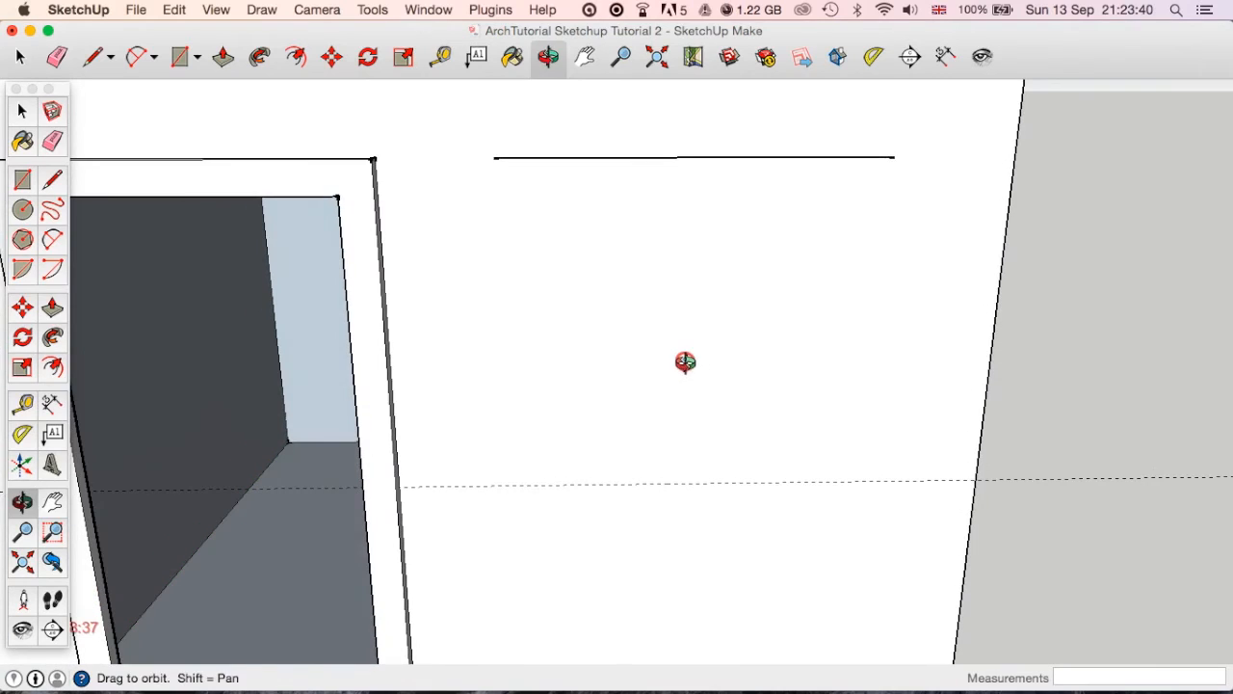
click(52, 179)
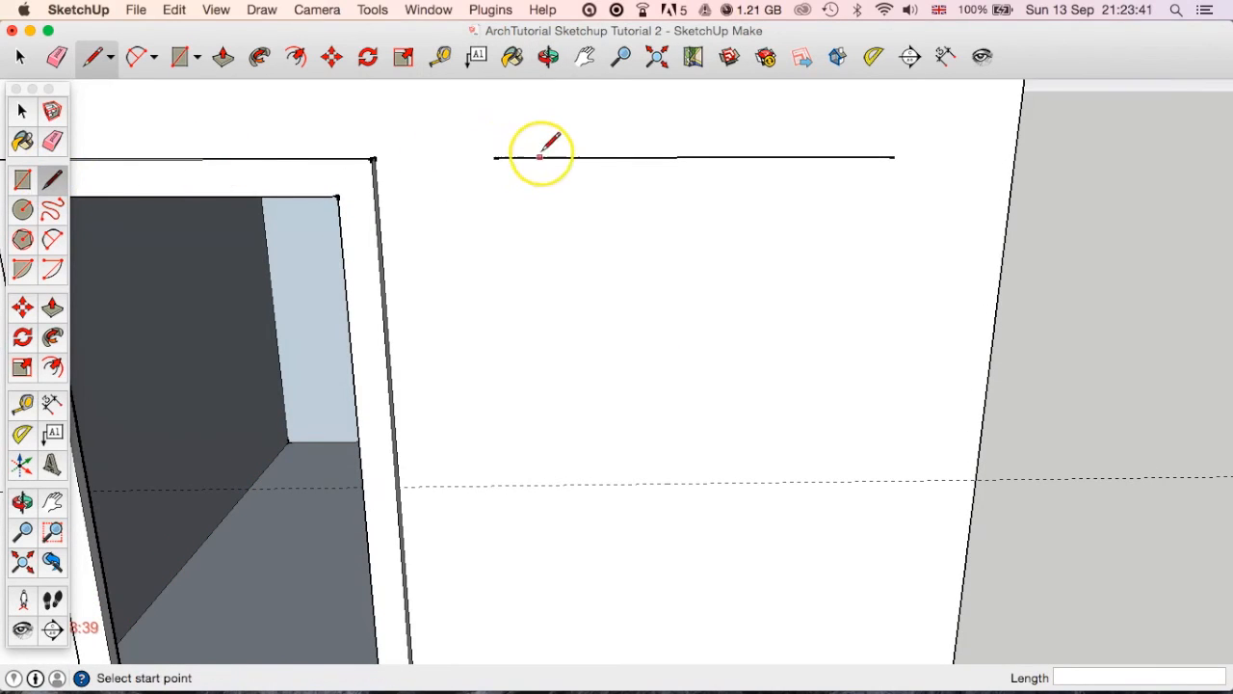
click(493, 156)
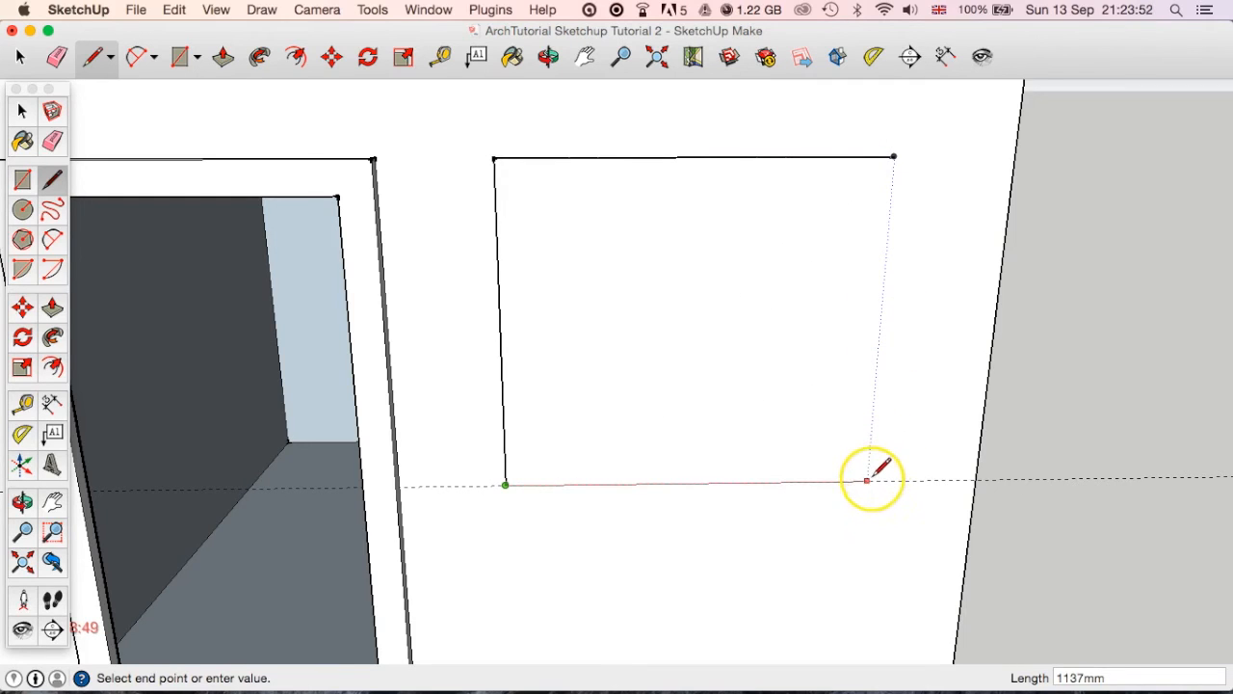
click(870, 480)
click(894, 158)
click(19, 55)
click(785, 432)
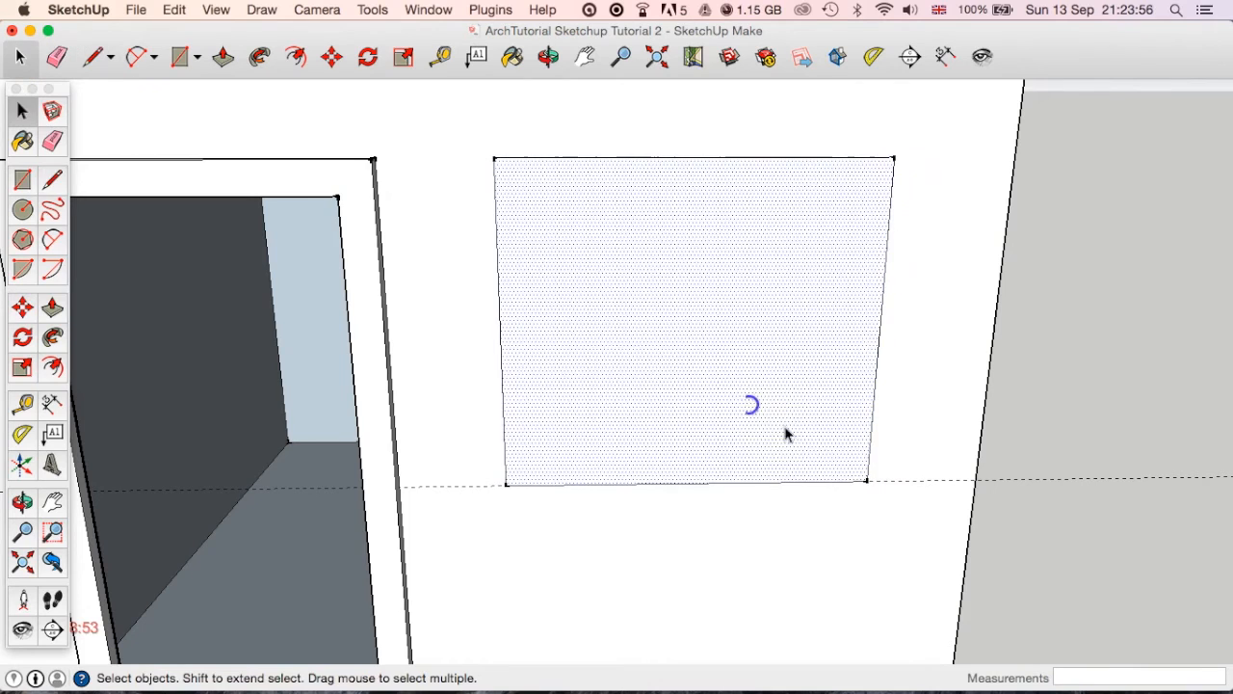
Try removing the guide line by deleting it and by switching off guide display, restoring it each time.
click(1086, 478)
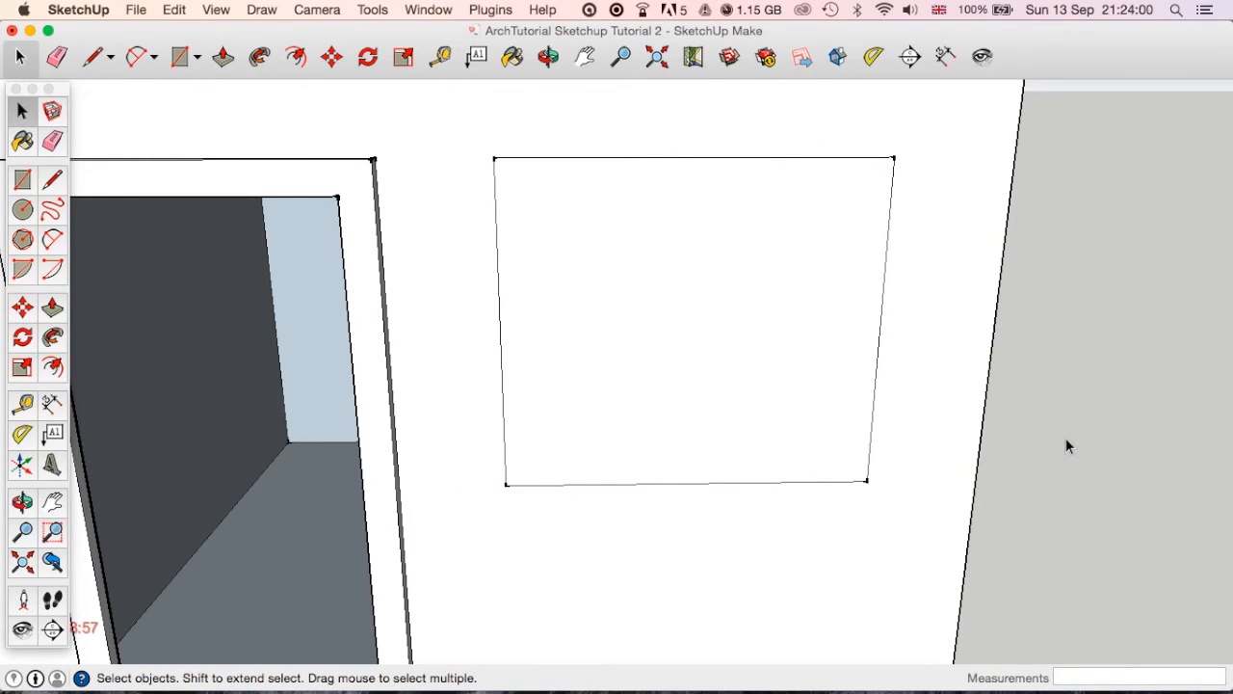
click(449, 368)
click(218, 10)
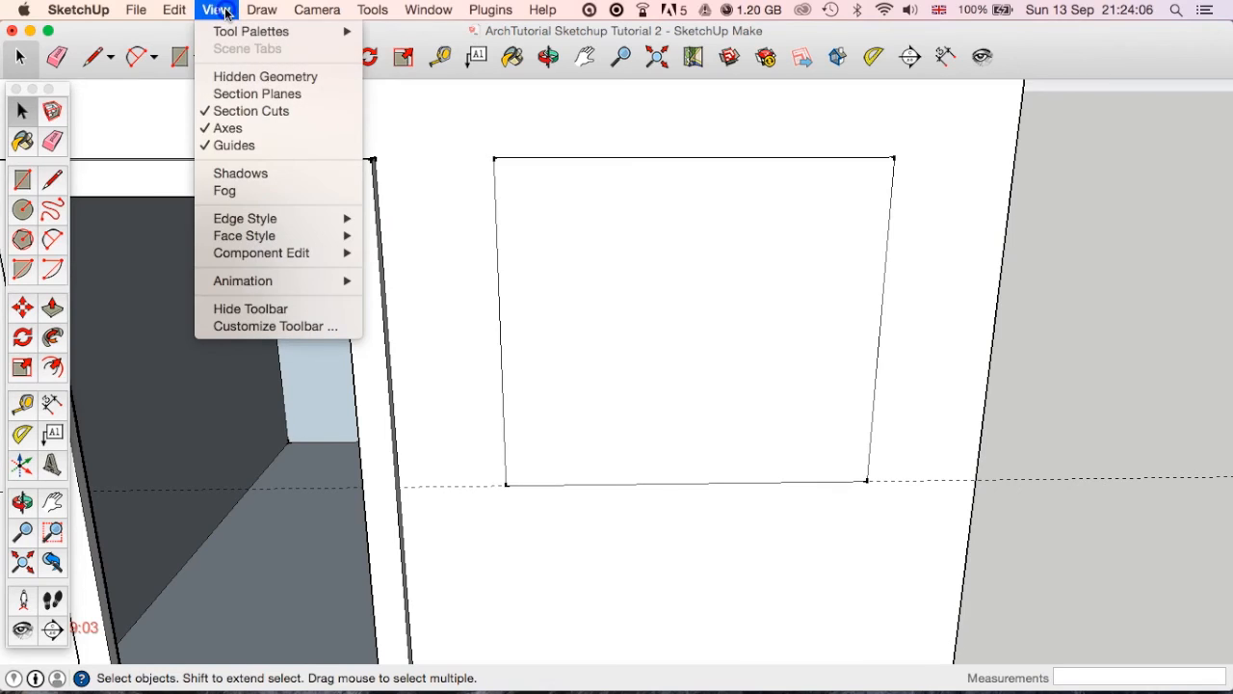
click(241, 152)
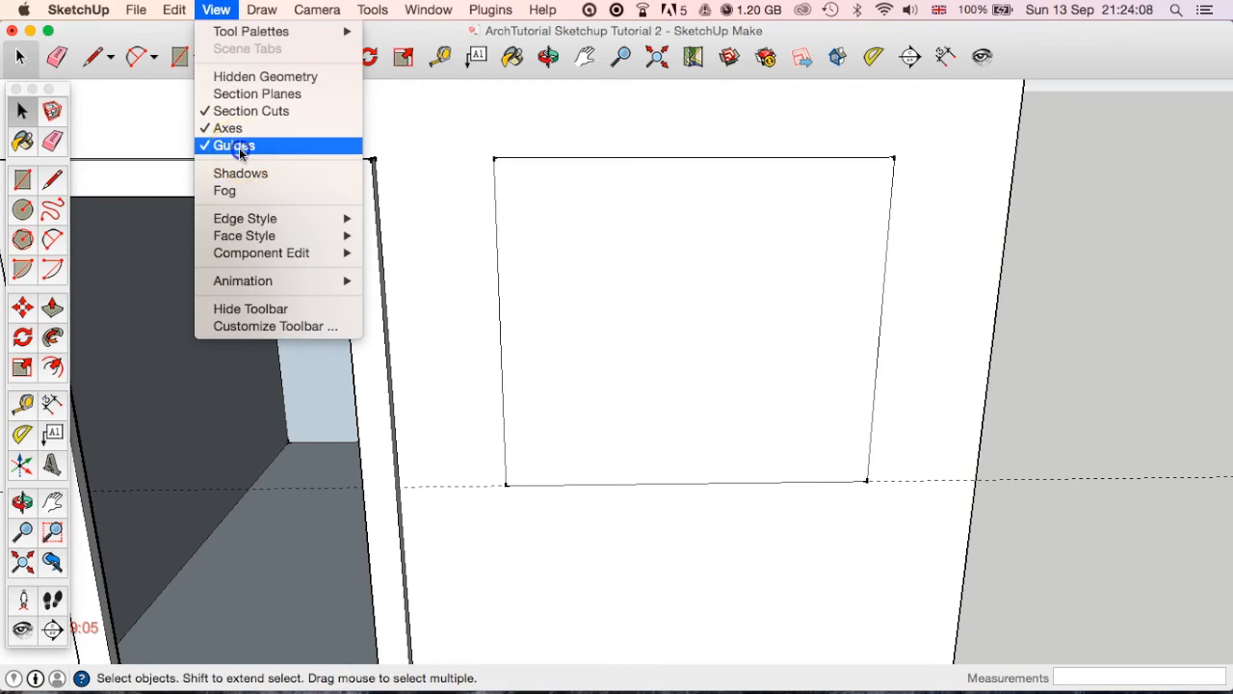
click(240, 150)
click(220, 21)
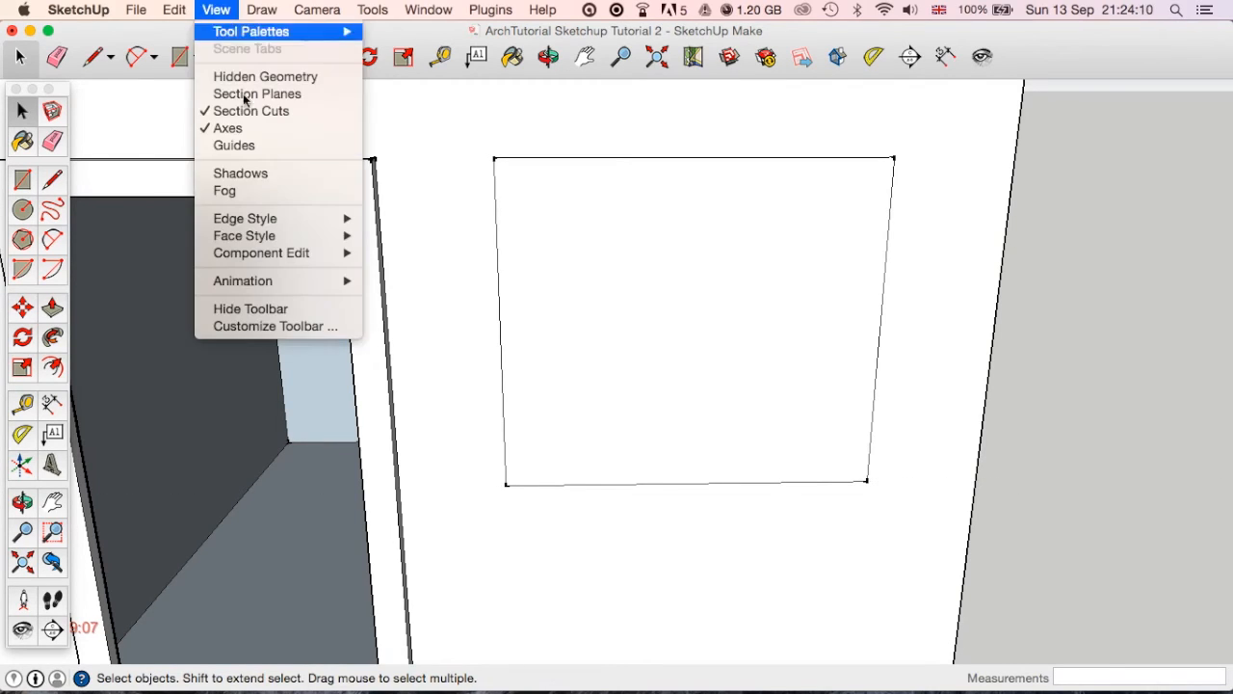
click(241, 145)
Offset the window outline inward to form a narrow frame border.
middle_drag(819, 399, 313, 294)
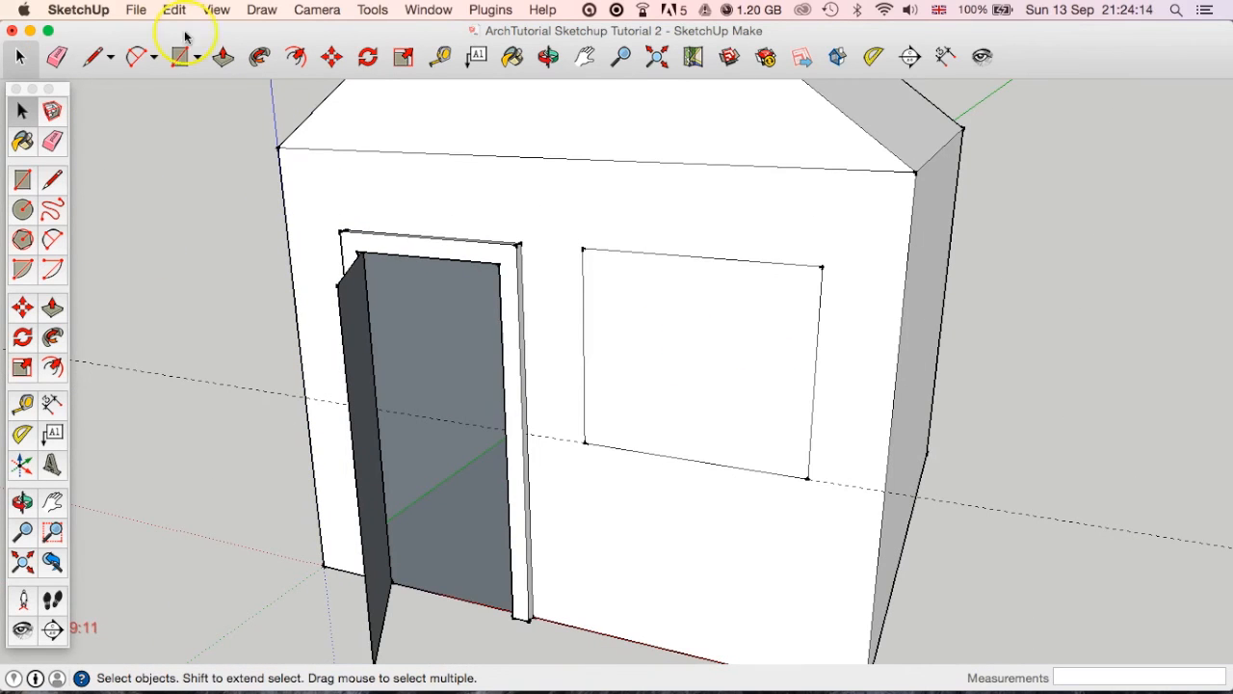
click(297, 58)
click(800, 327)
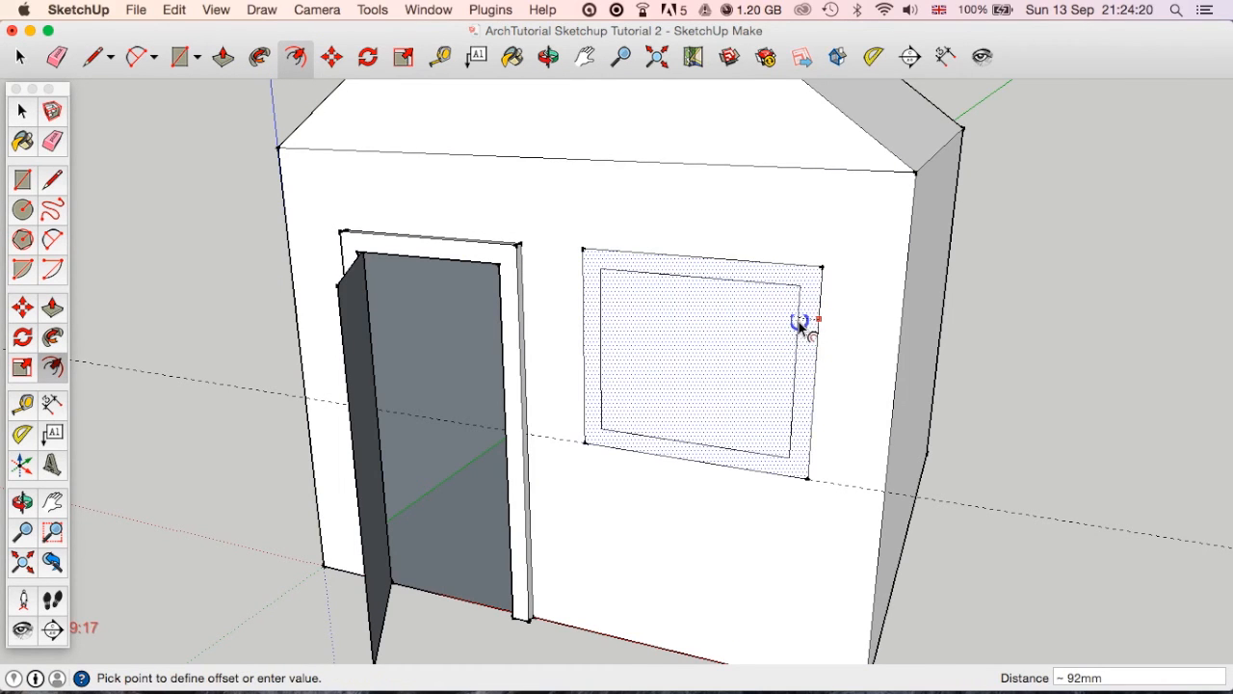
click(800, 326)
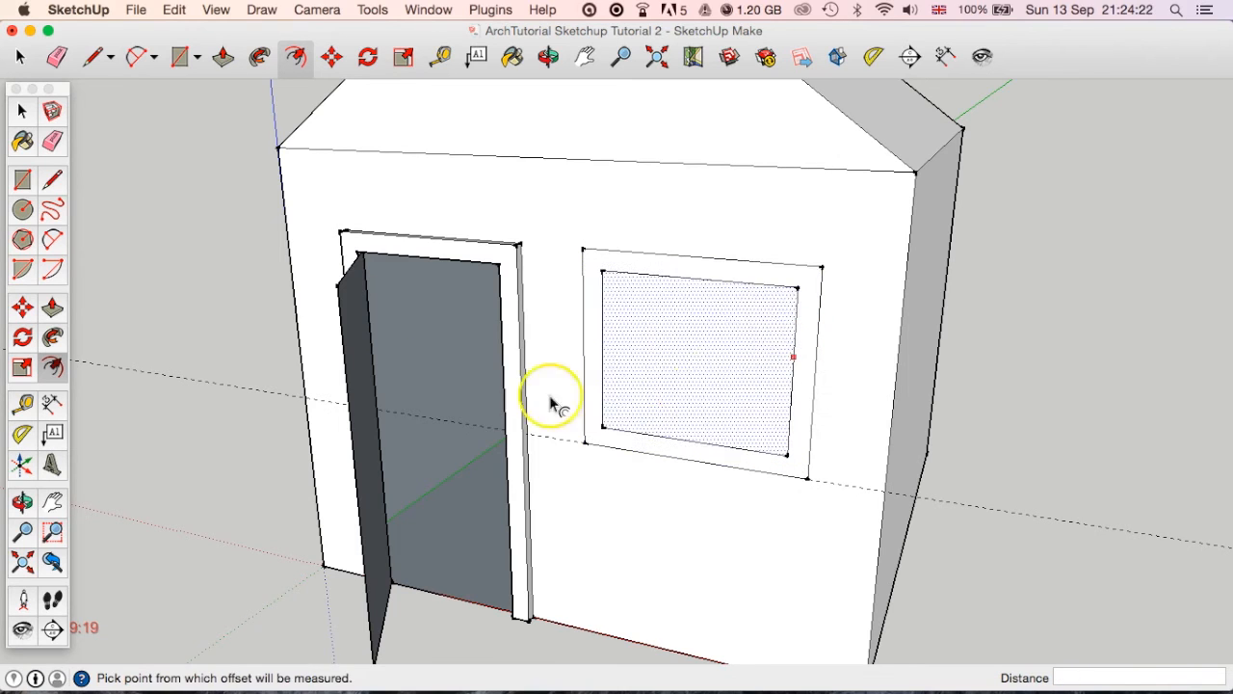
Select the window's inner face and delete it to open the wall.
click(20, 65)
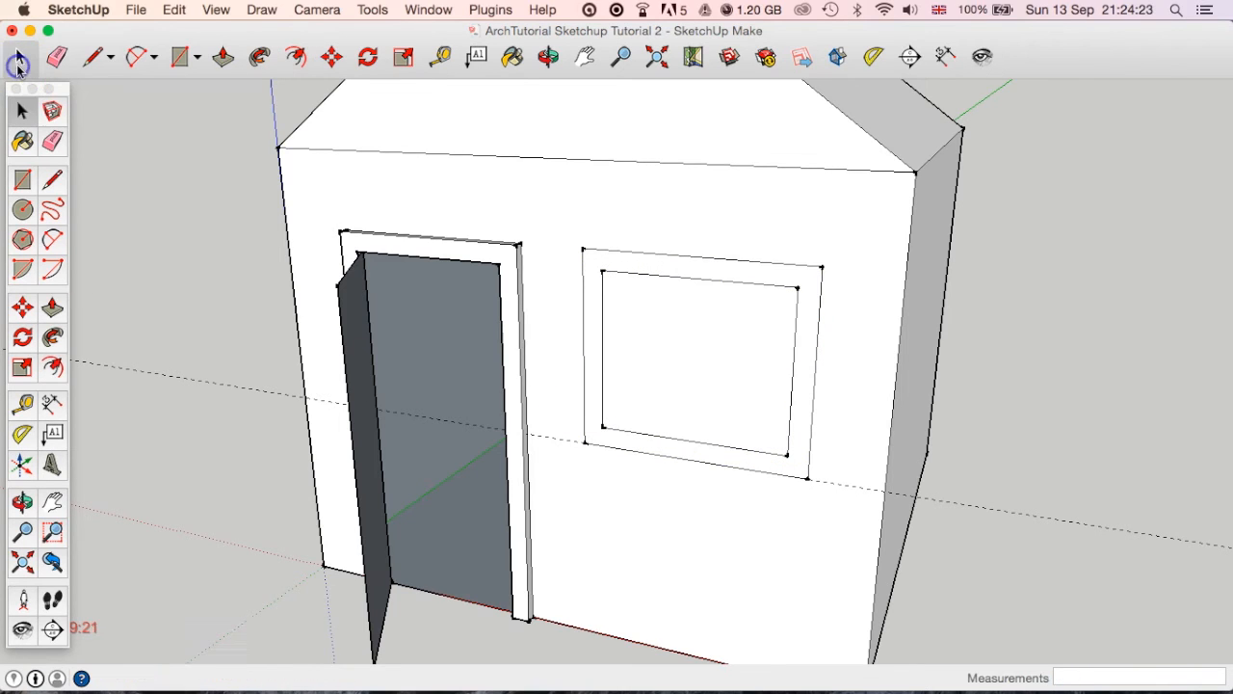
click(731, 330)
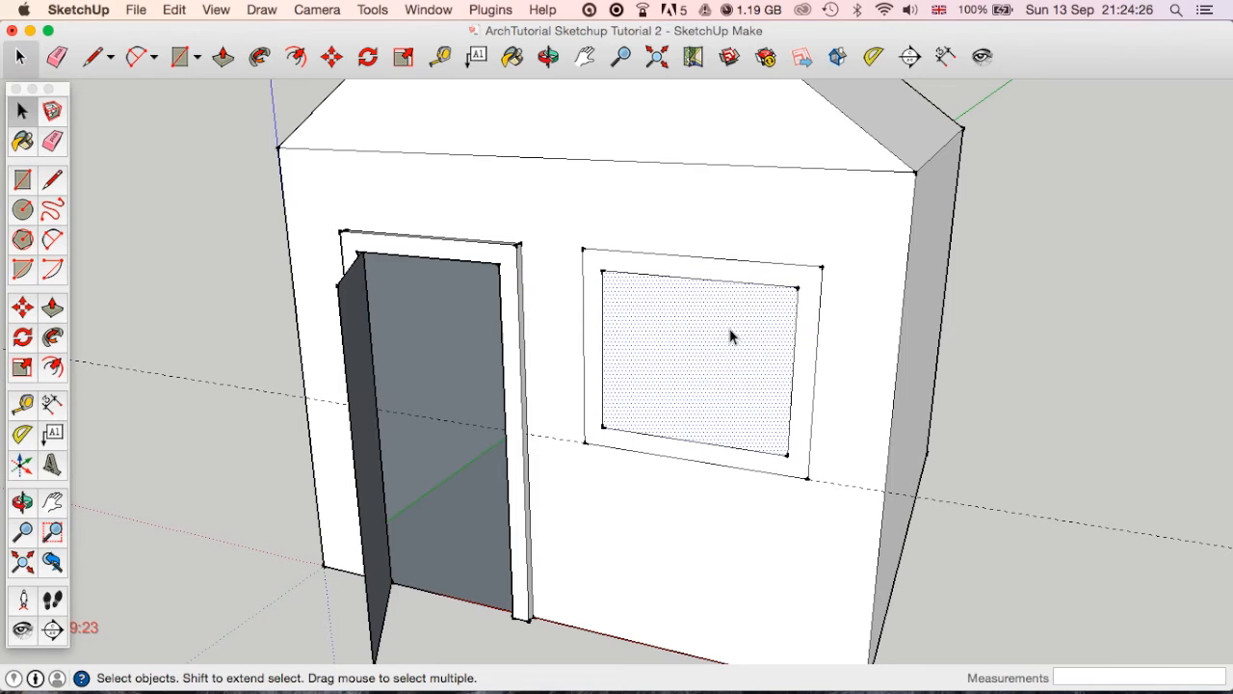
key(Delete)
Pull the window frame face outward from the wall by 50 mm.
click(222, 55)
click(800, 408)
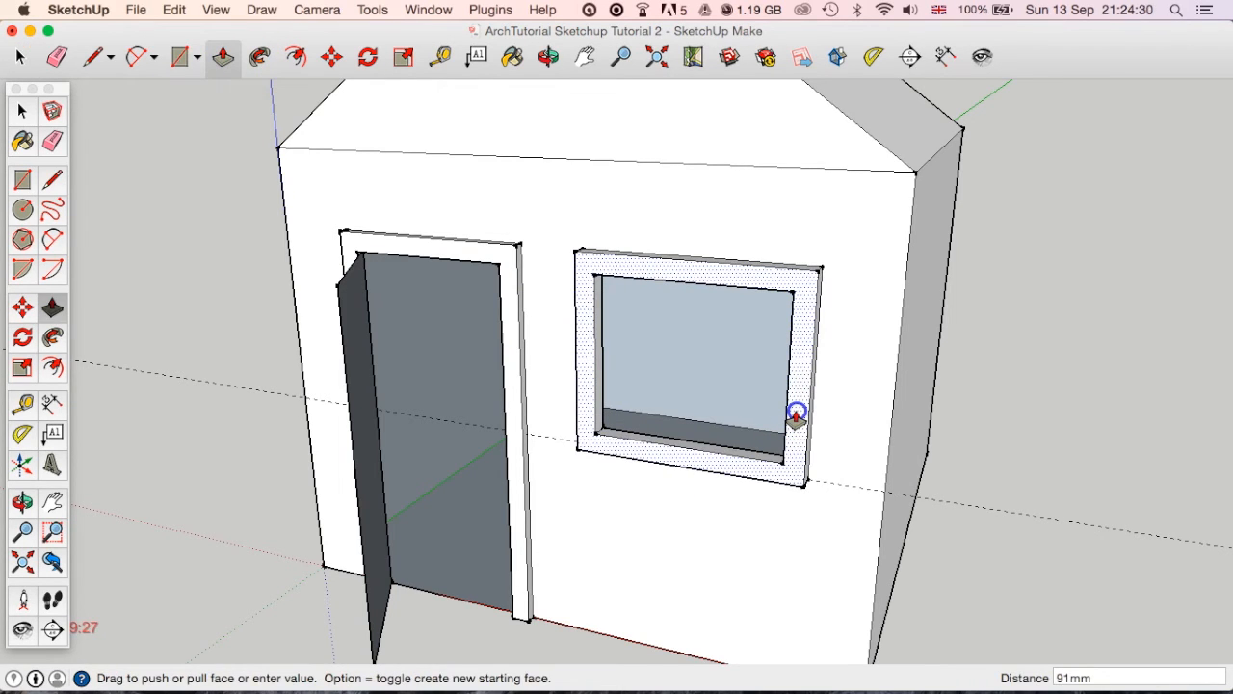
text(50)
key(Return)
Draw a 50 mm line along the upper back edge of the window opening, starting at the edge's midpoint.
middle_drag(818, 462, 589, 407)
scroll(732, 470, up, 3)
key(p)
scroll(487, 278, up, 3)
middle_drag(488, 278, 631, 164)
key(p)
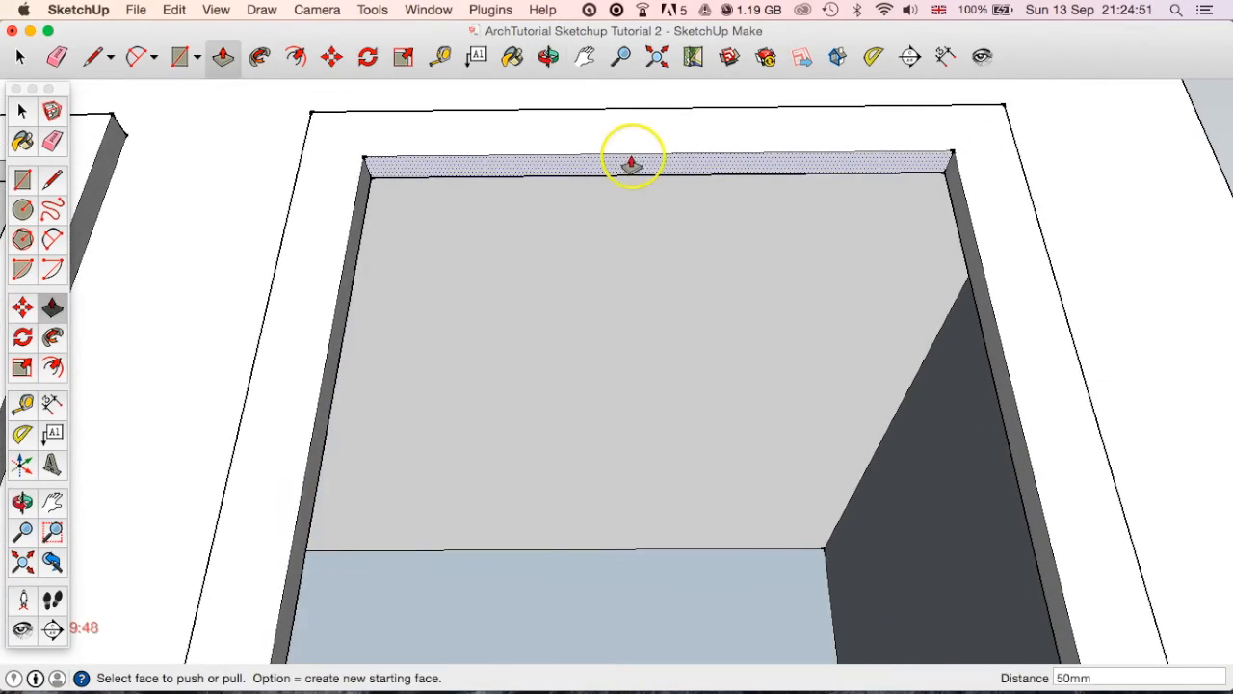
click(93, 55)
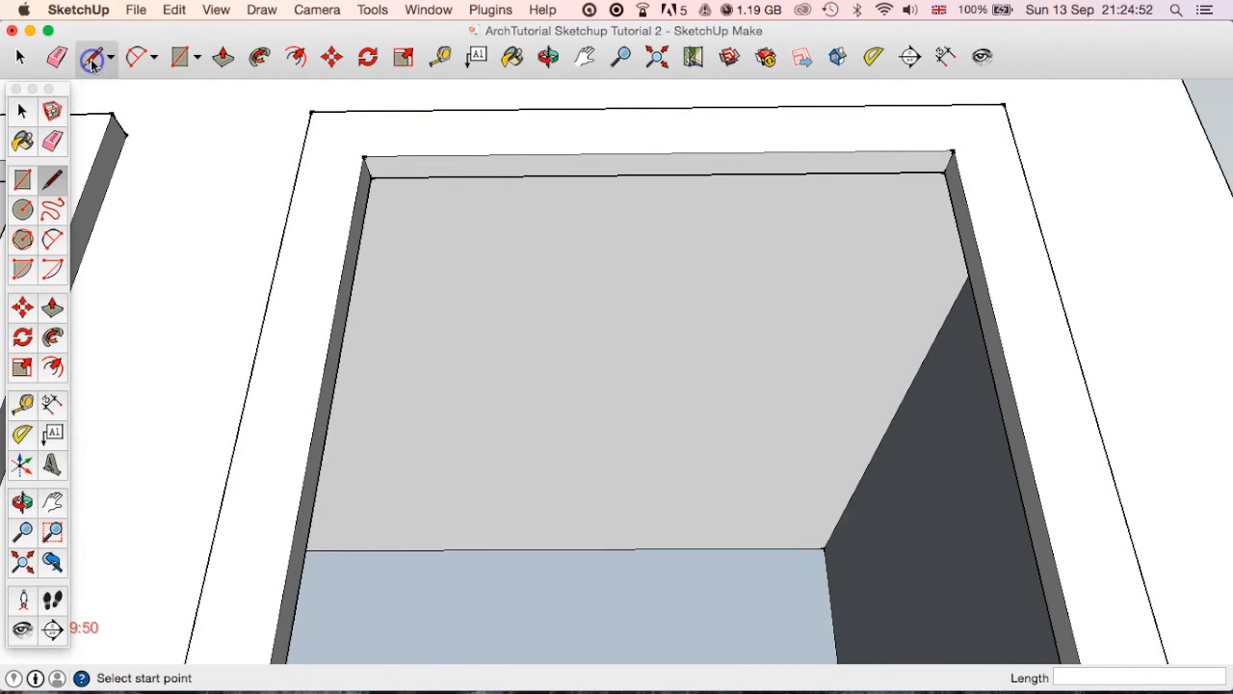
click(657, 174)
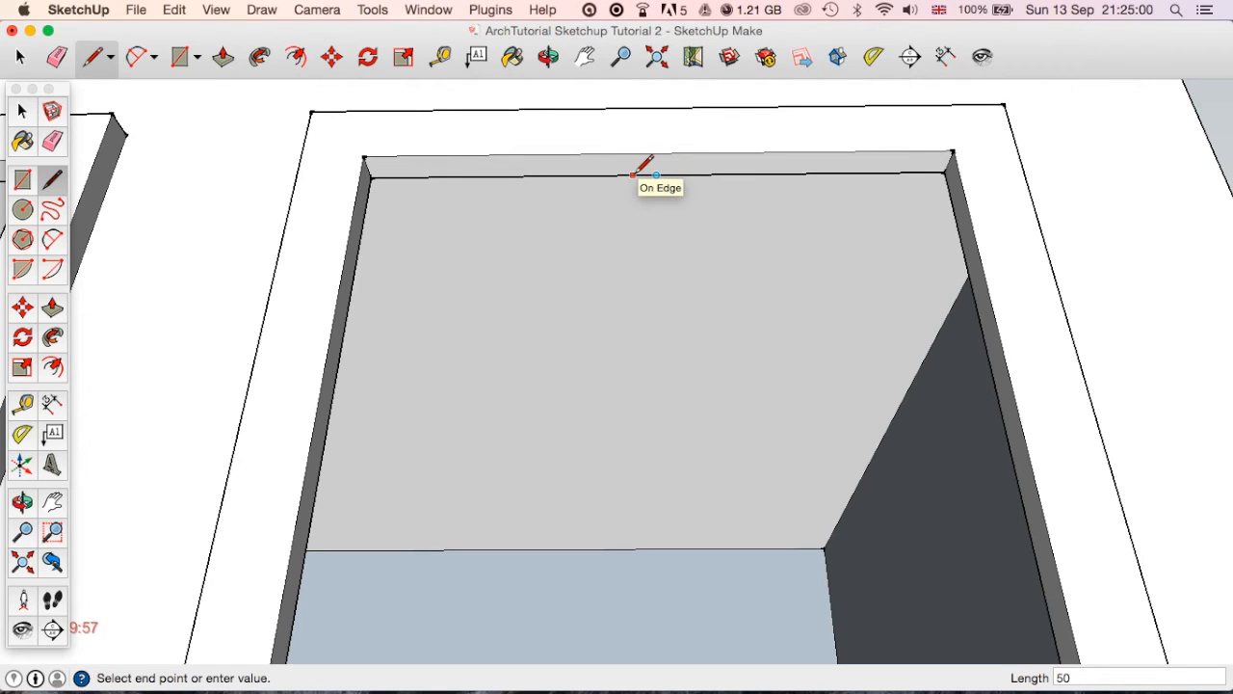
text(50)
key(Return)
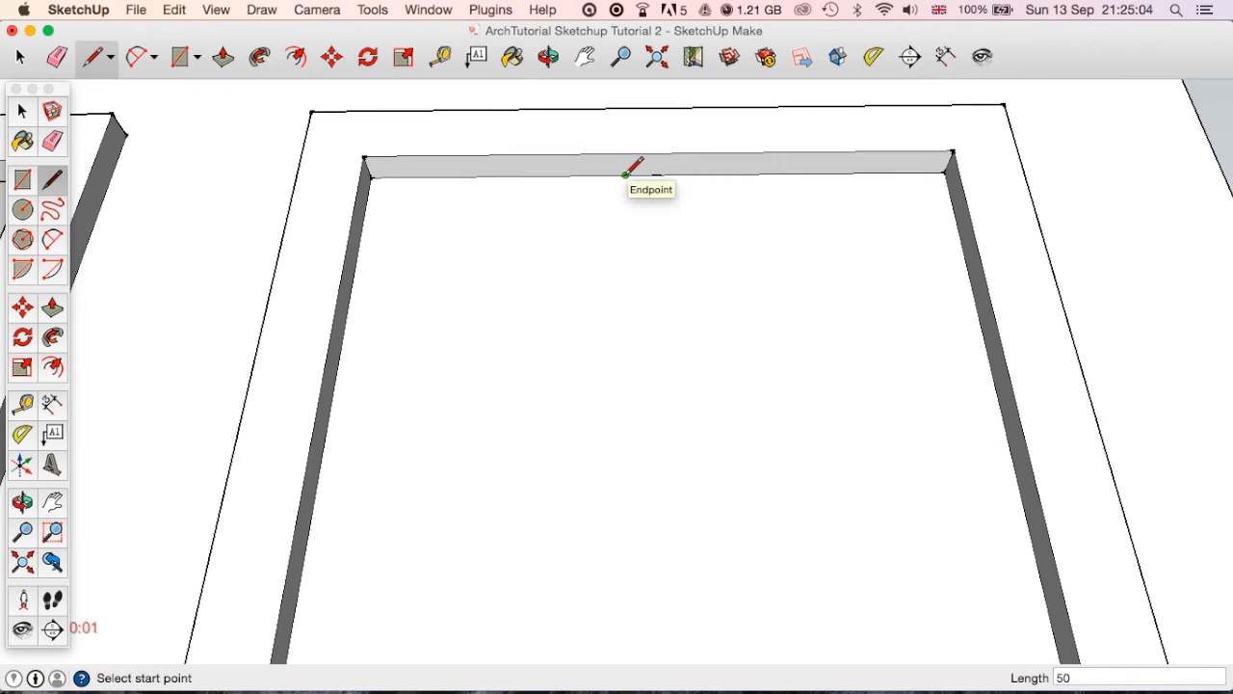
Draw two short lines across the underside of the frame's head to enclose a narrow rectangle for the mullion.
click(625, 174)
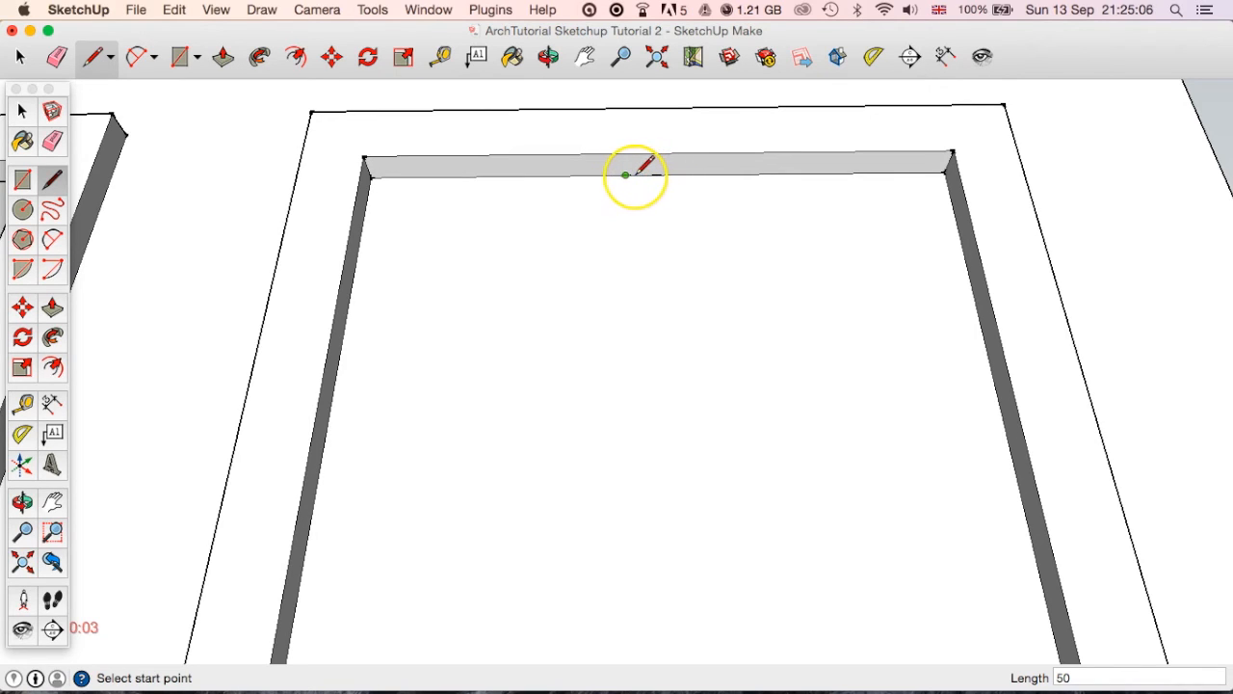
click(640, 175)
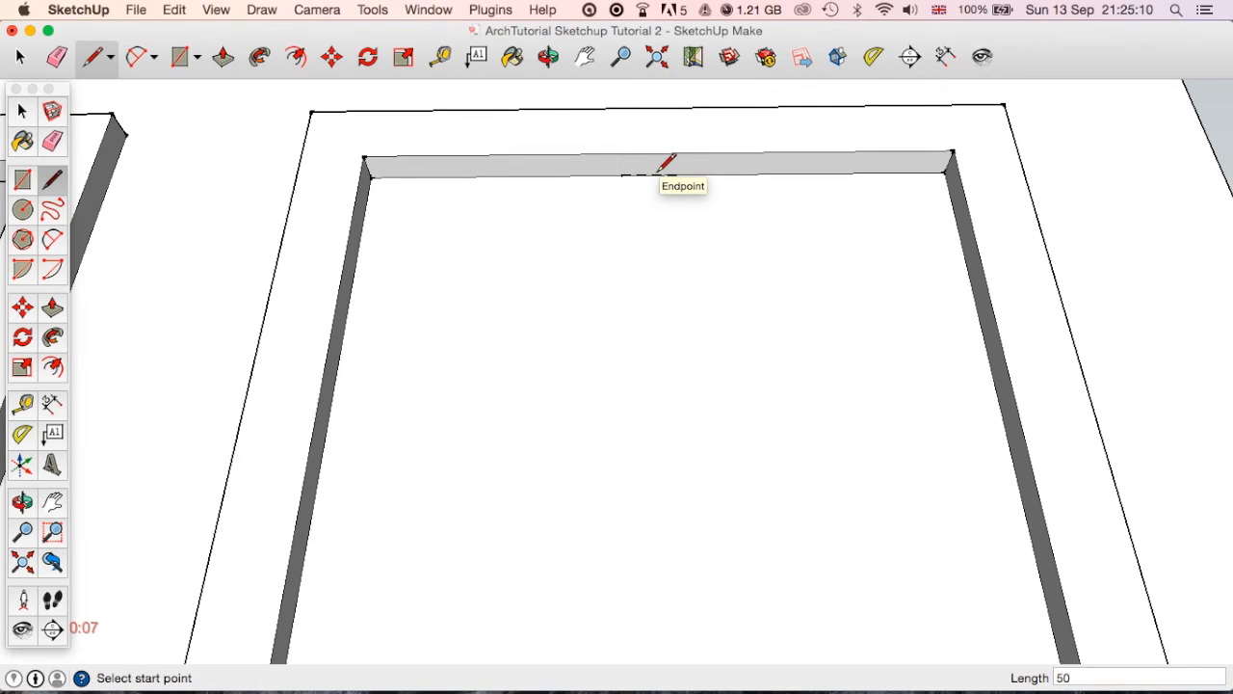
click(670, 174)
click(672, 154)
click(626, 174)
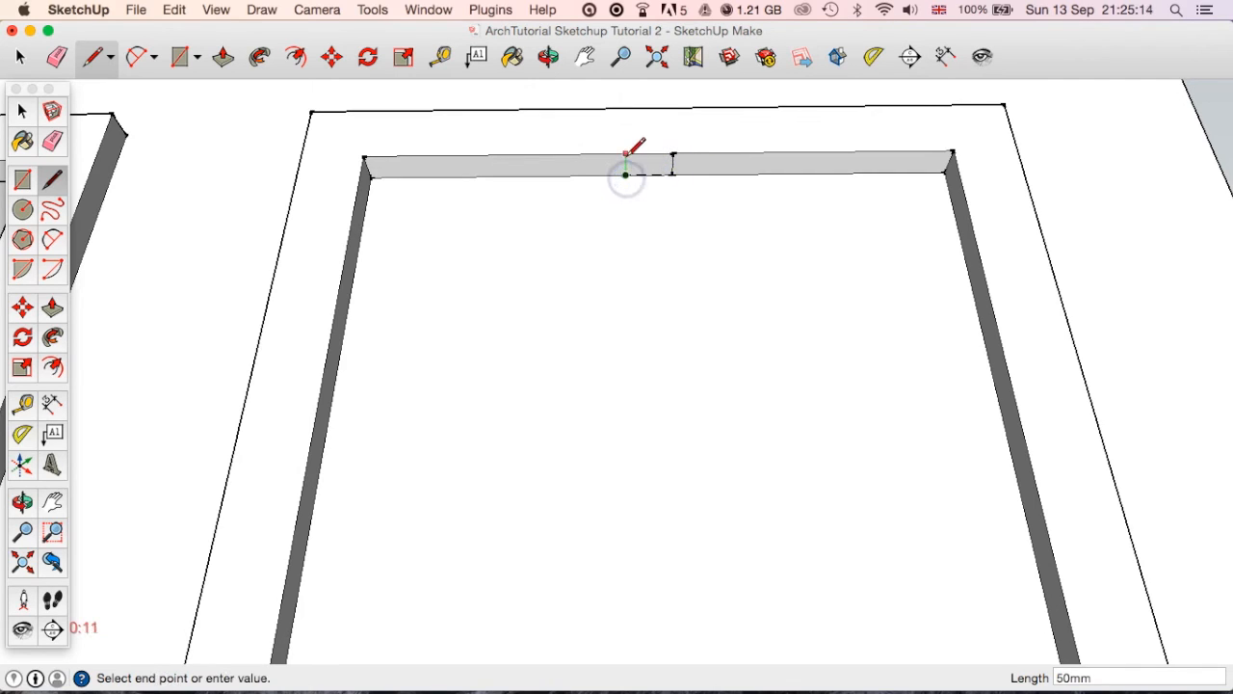
click(626, 155)
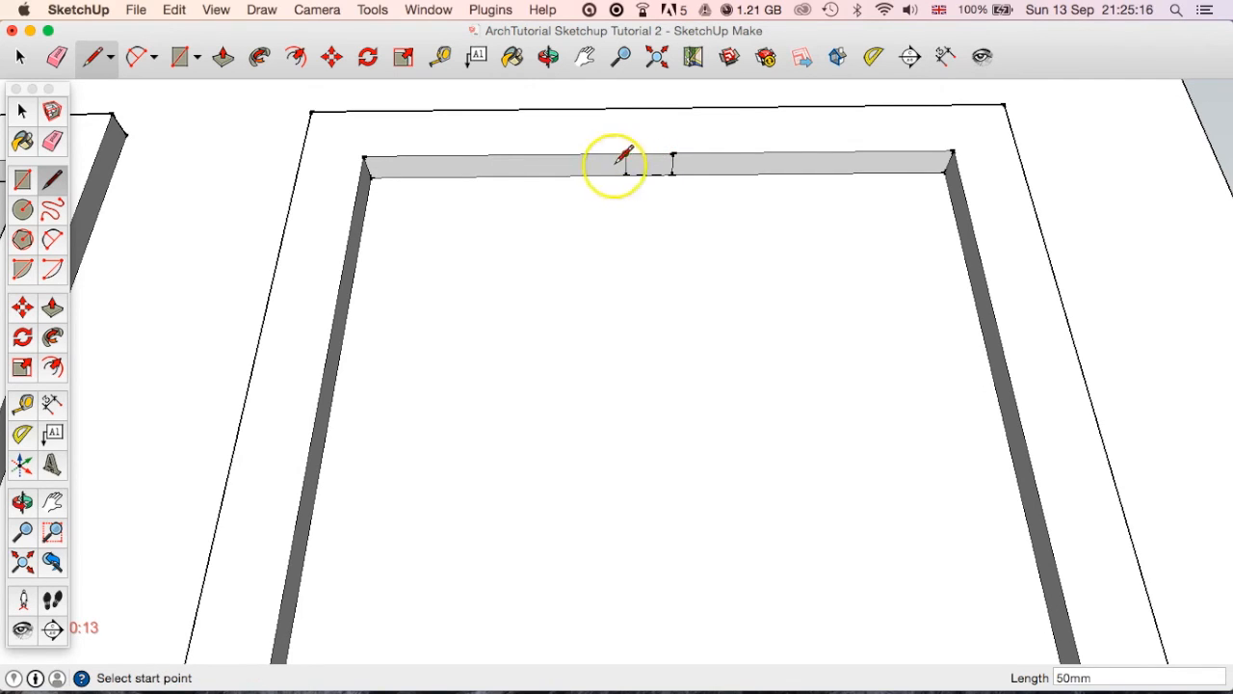
Pull the narrow rectangle down 800 mm to the bottom of the frame to form a vertical mullion.
click(225, 58)
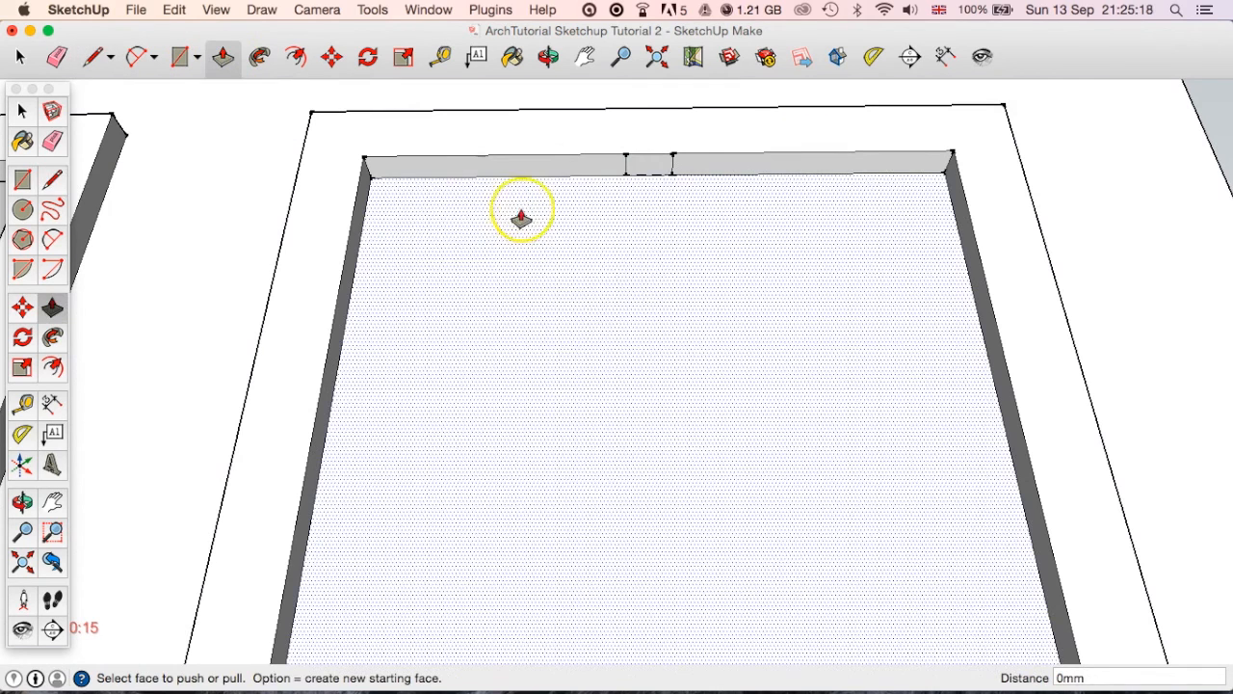
click(640, 169)
scroll(659, 286, down, 3)
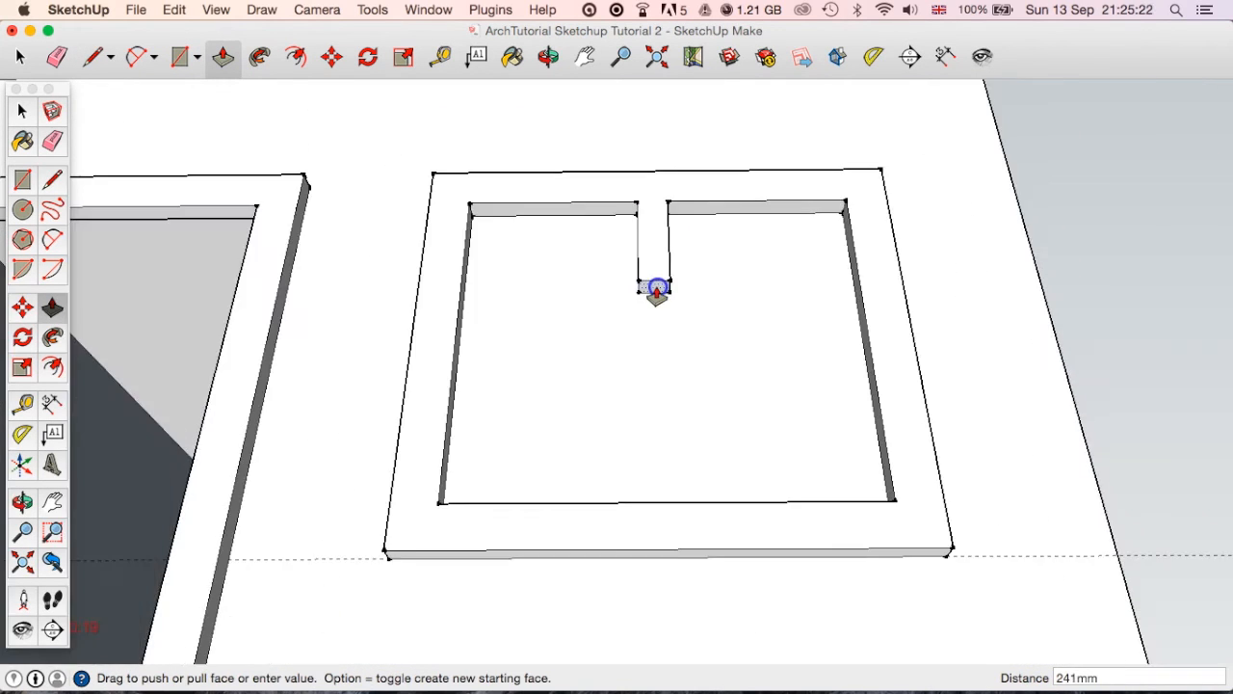
middle_drag(656, 289, 677, 556)
click(729, 549)
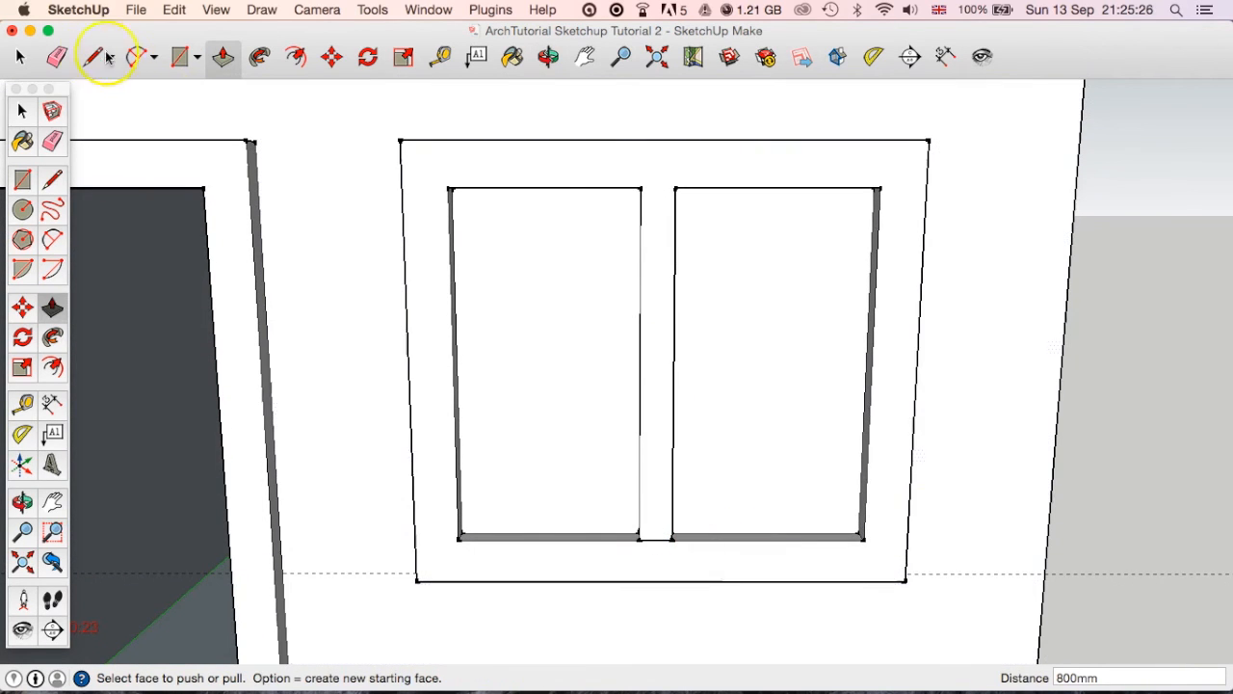
Delete the two pane faces and the leftover edge where the mullion meets the bottom of the frame.
click(29, 60)
click(616, 355)
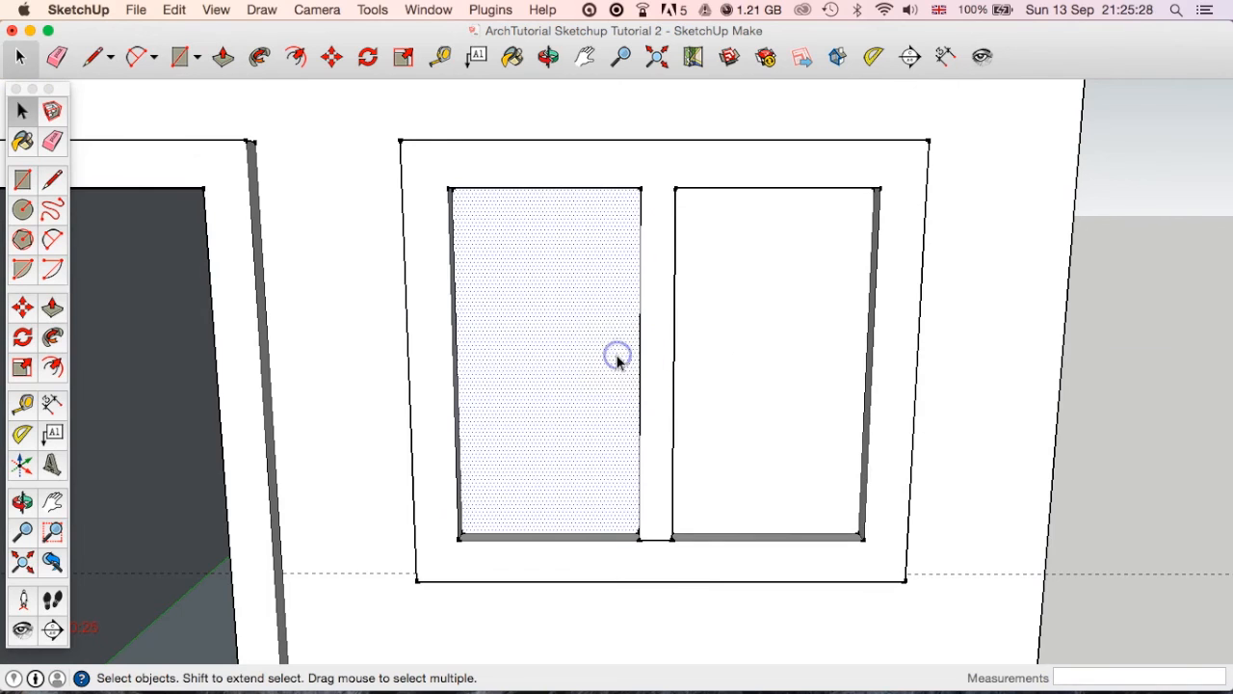
click(776, 360)
key(Delete)
middle_drag(696, 411, 550, 523)
scroll(550, 523, up, 3)
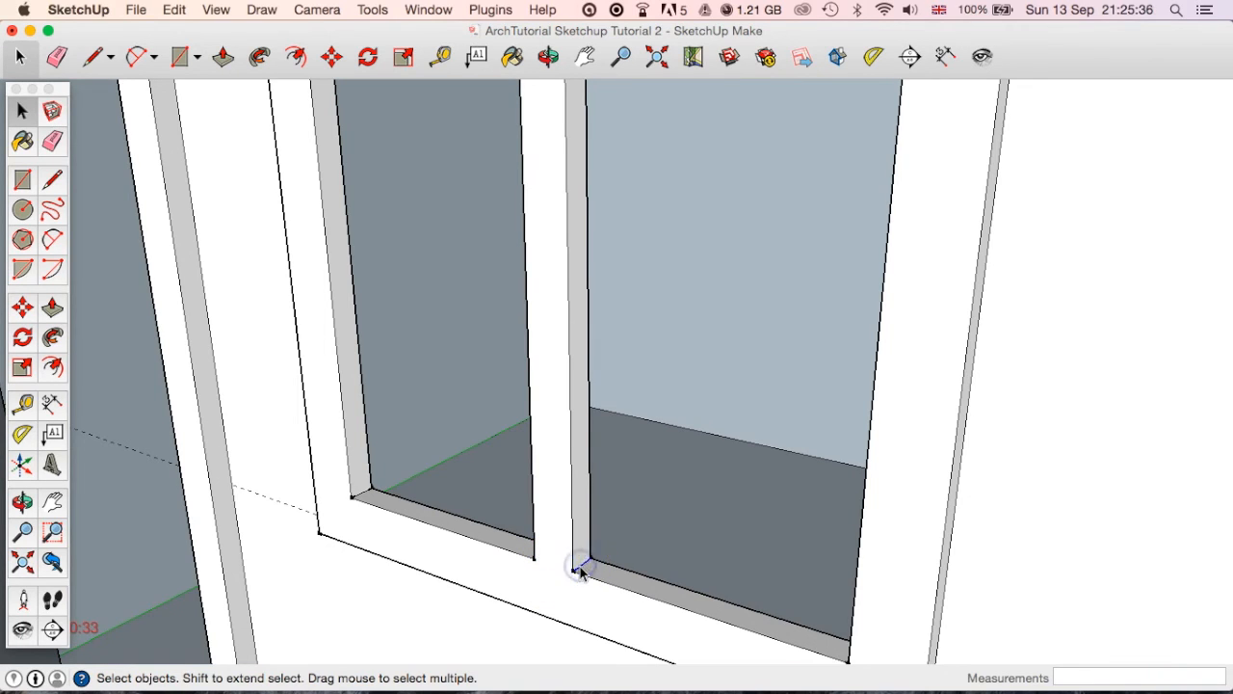
click(579, 570)
Inspect the divided window from several angles and turn around to the house's blank rear wall.
middle_drag(579, 570, 621, 536)
scroll(597, 572, up, 3)
scroll(716, 515, down, 5)
scroll(663, 538, down, 5)
scroll(621, 536, down, 2)
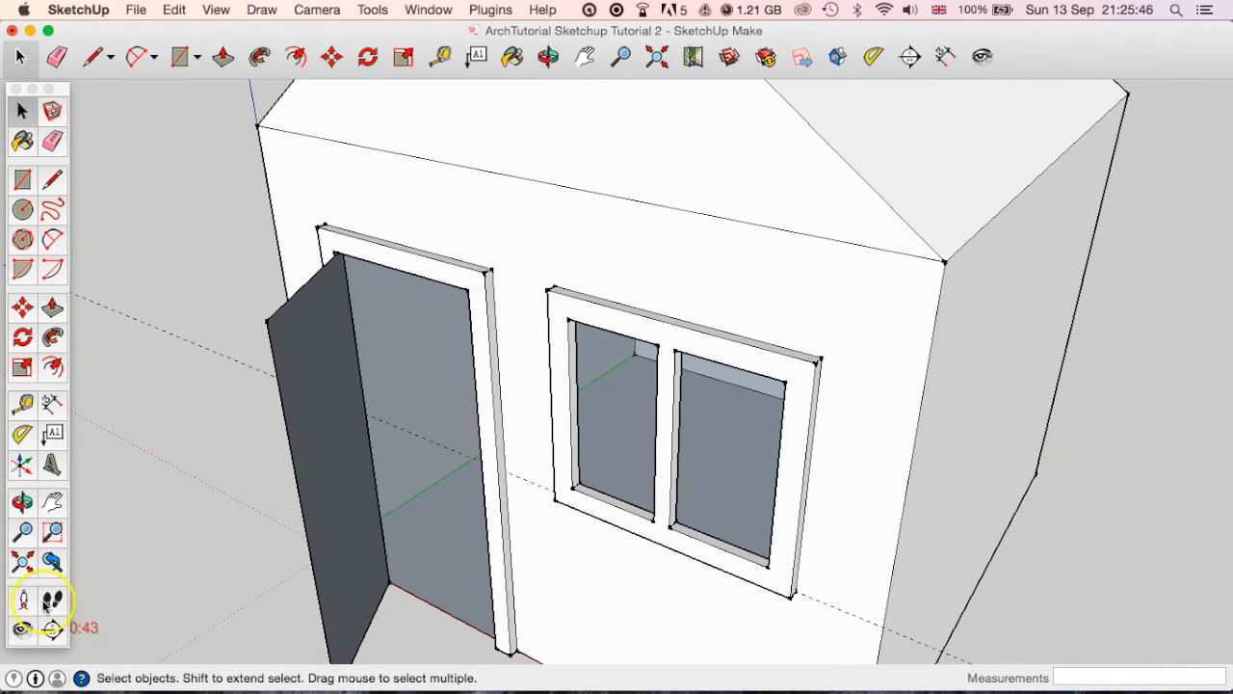
middle_drag(723, 553, 740, 534)
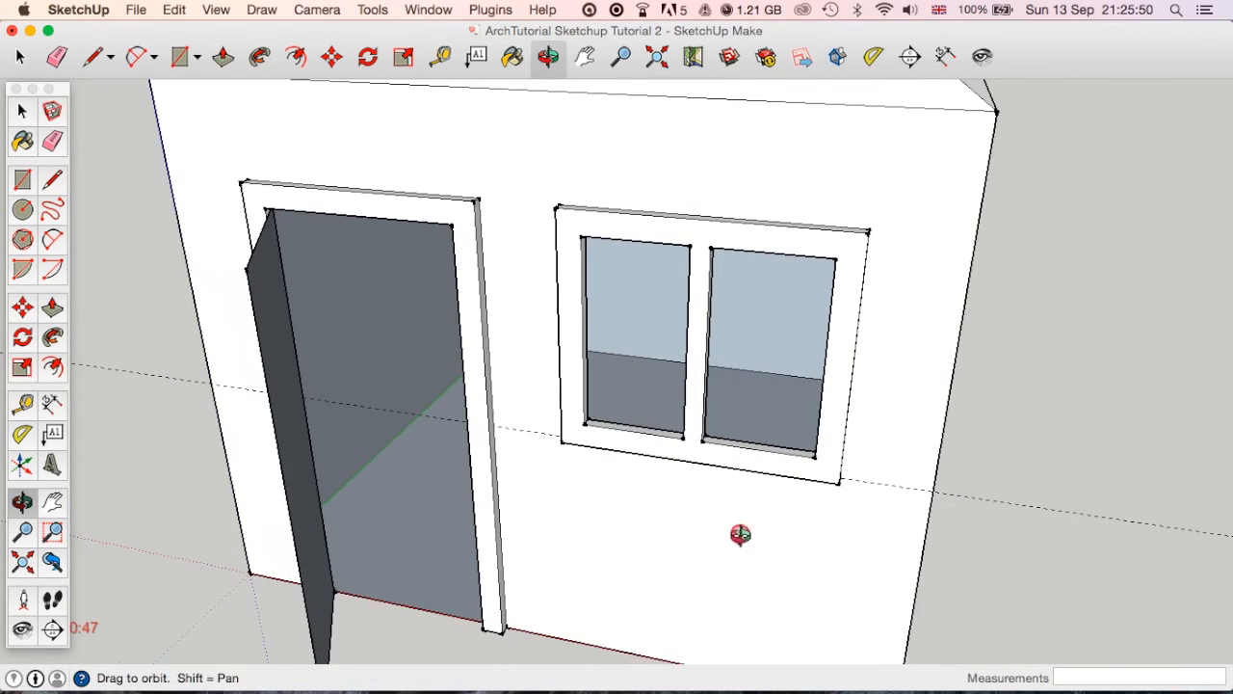
scroll(611, 538, down, 4)
middle_drag(606, 527, 655, 427)
middle_drag(861, 391, 554, 428)
middle_drag(918, 453, 512, 449)
scroll(548, 488, down, 3)
middle_drag(548, 487, 628, 473)
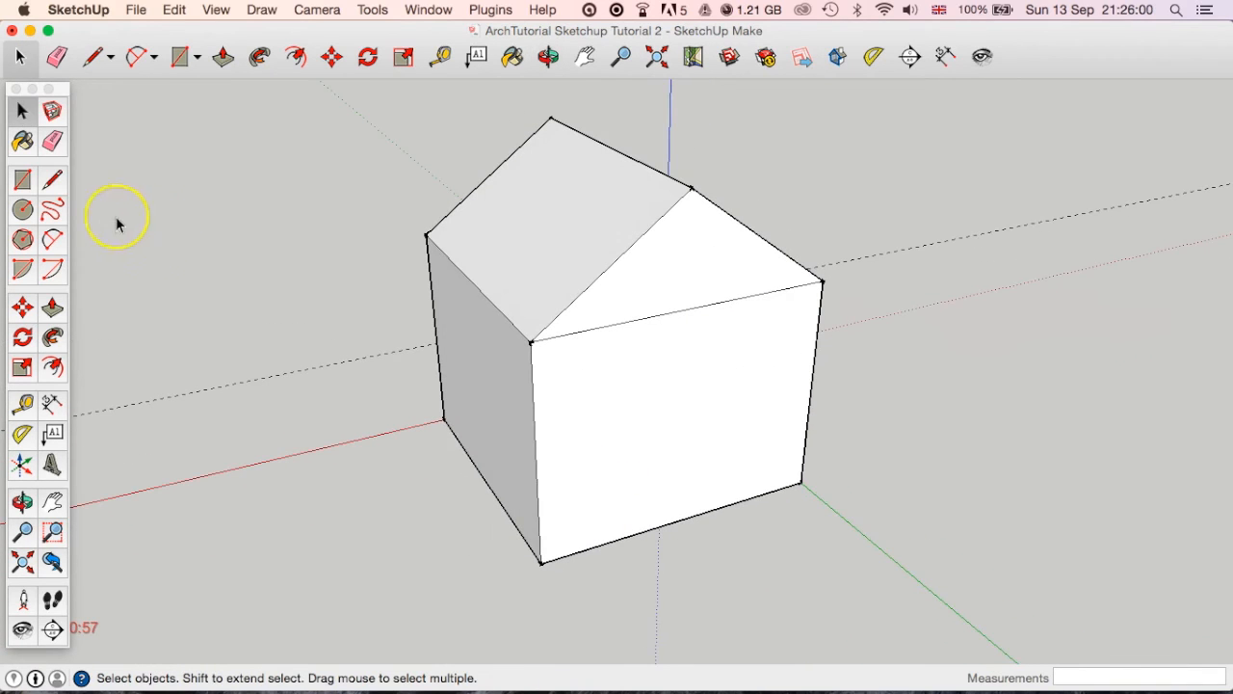
Draw a tall door rectangle on the blank rear wall, rising from its base edge near one corner.
click(22, 179)
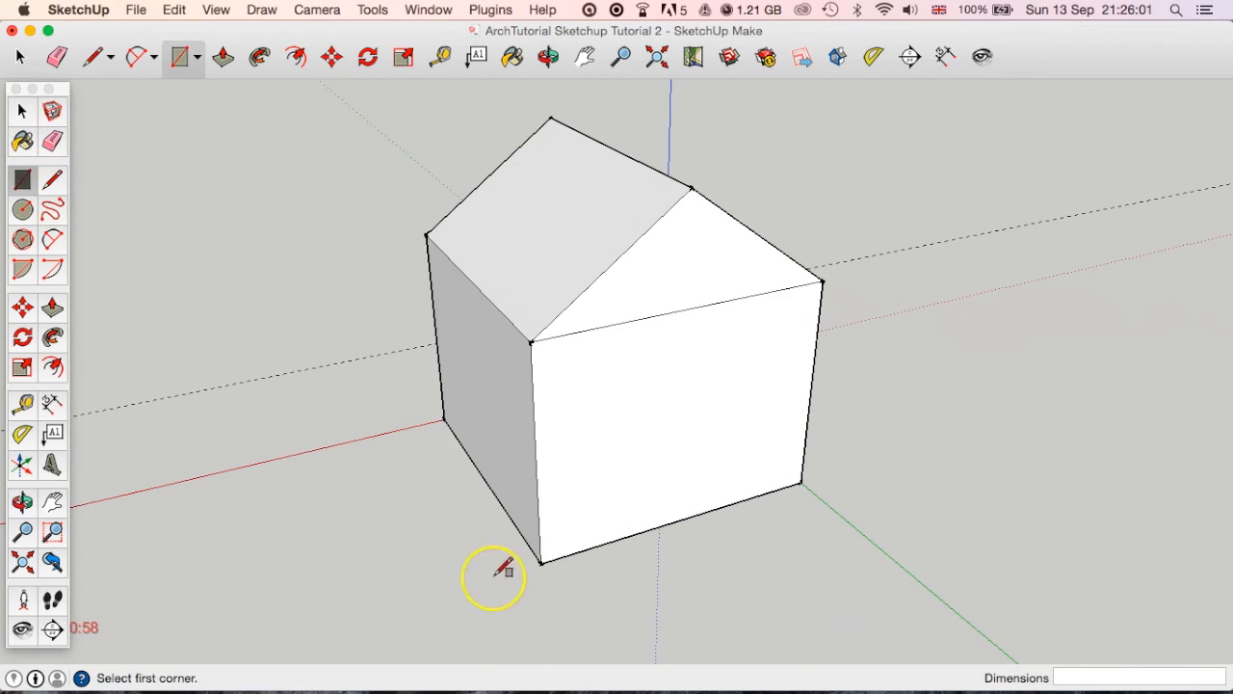
click(568, 556)
click(632, 380)
key(o)
middle_drag(668, 494, 623, 465)
scroll(545, 469, up, 5)
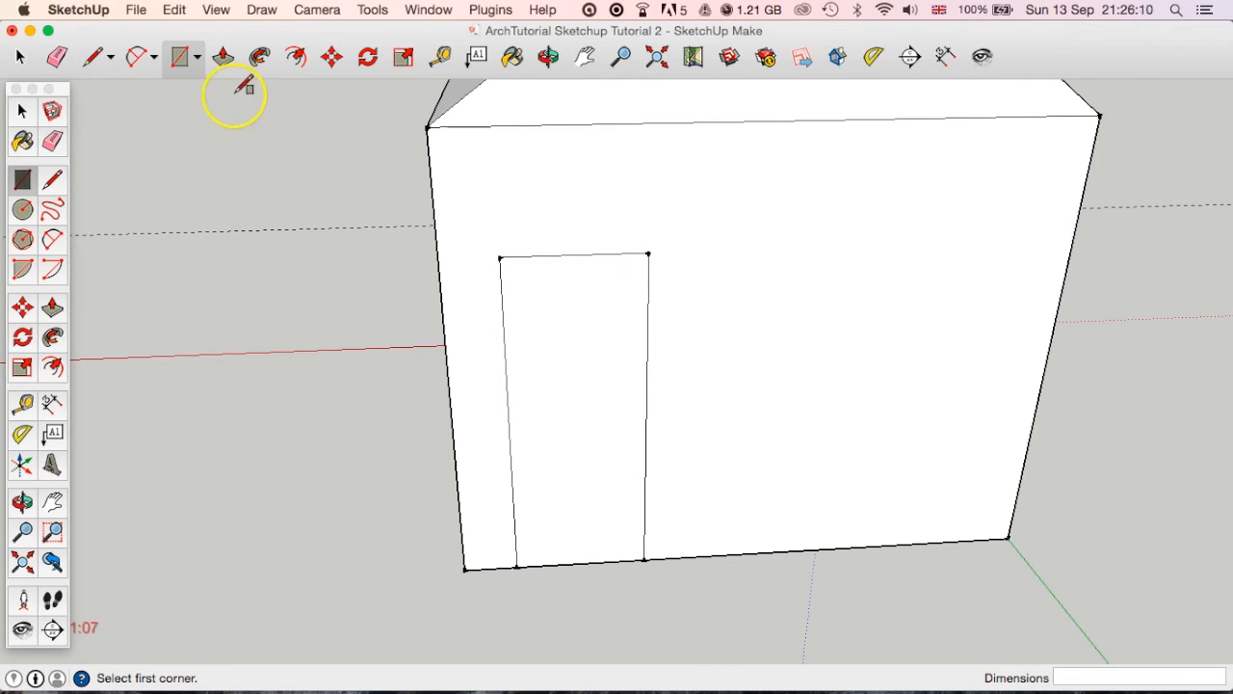
Select the top edge and both side edges of the rear door outline, leaving out its base.
click(19, 111)
click(498, 295)
click(502, 289)
click(511, 258)
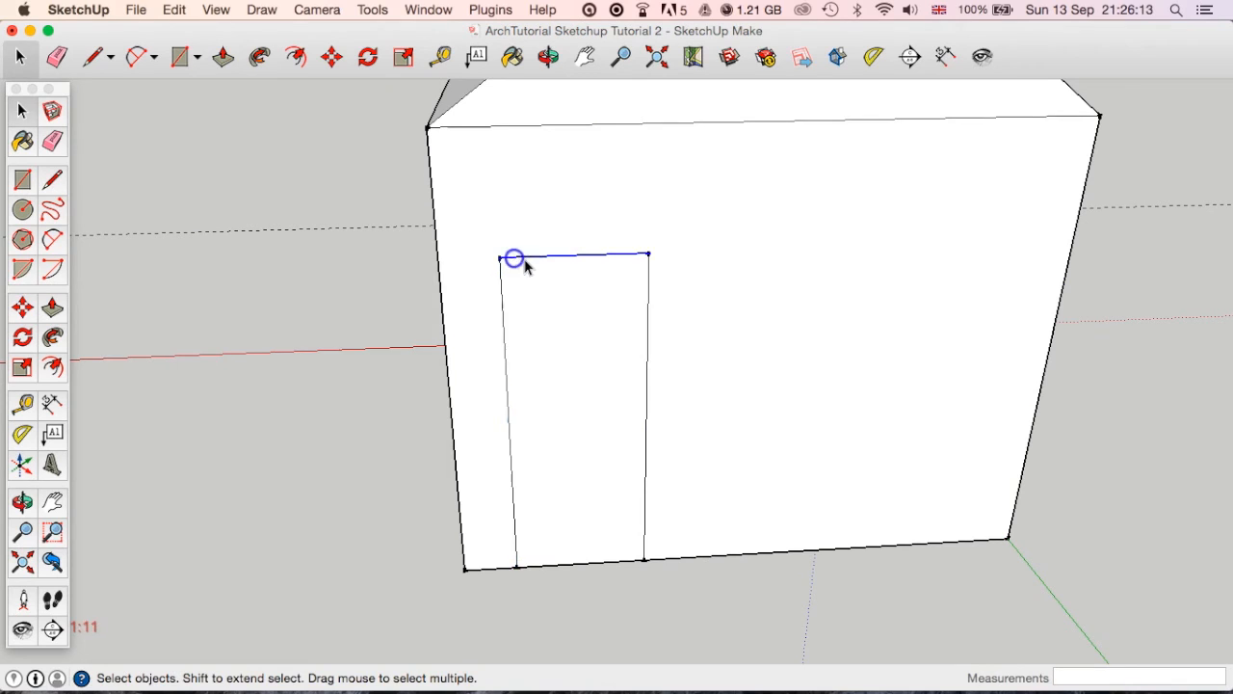
shift+click(649, 266)
shift+click(503, 342)
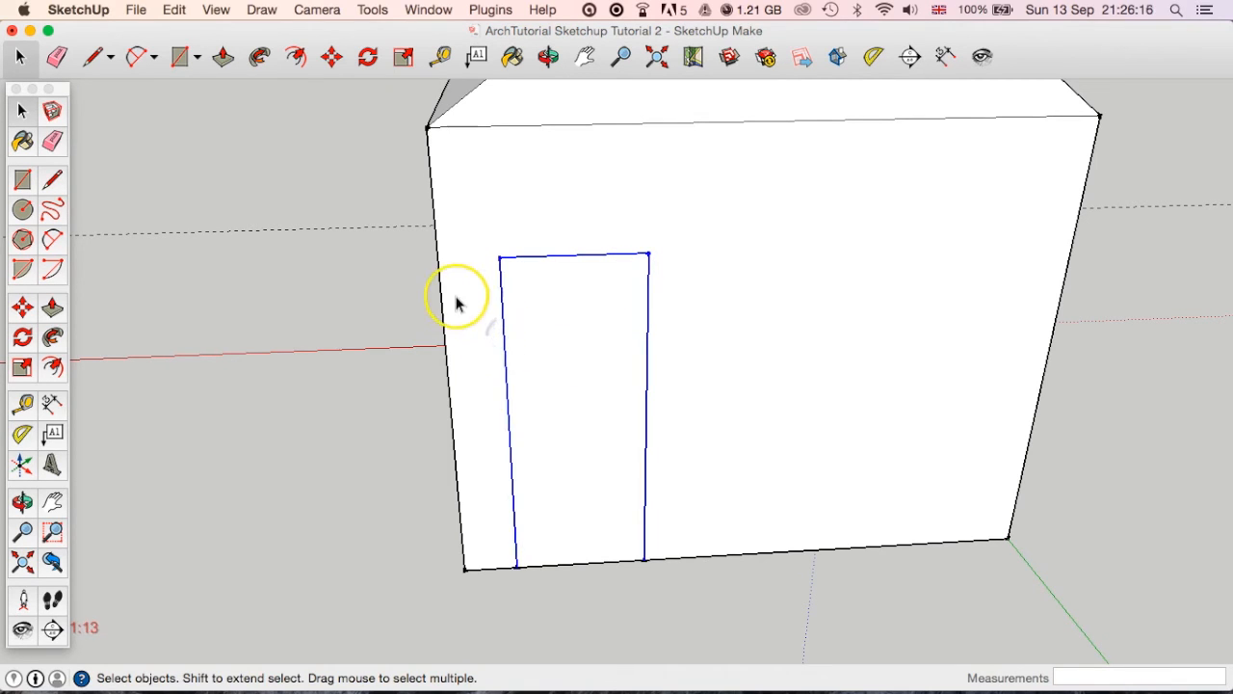
Offset the three selected door edges outward by 100 mm.
click(296, 58)
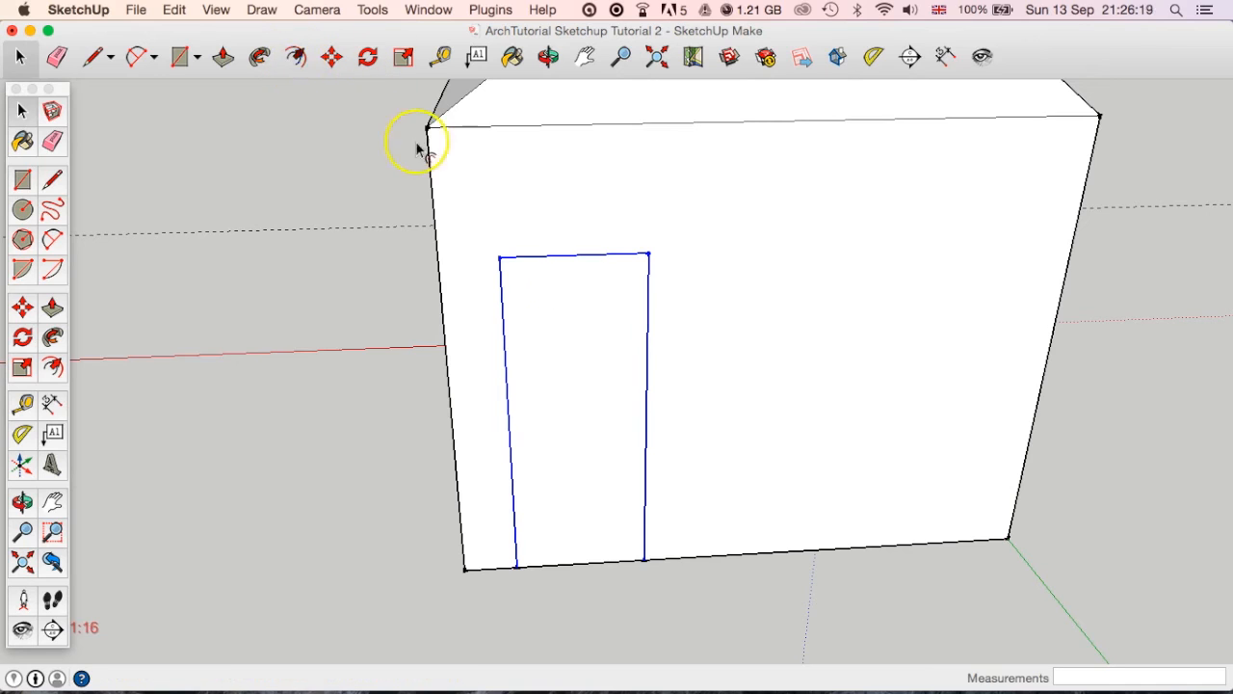
click(636, 333)
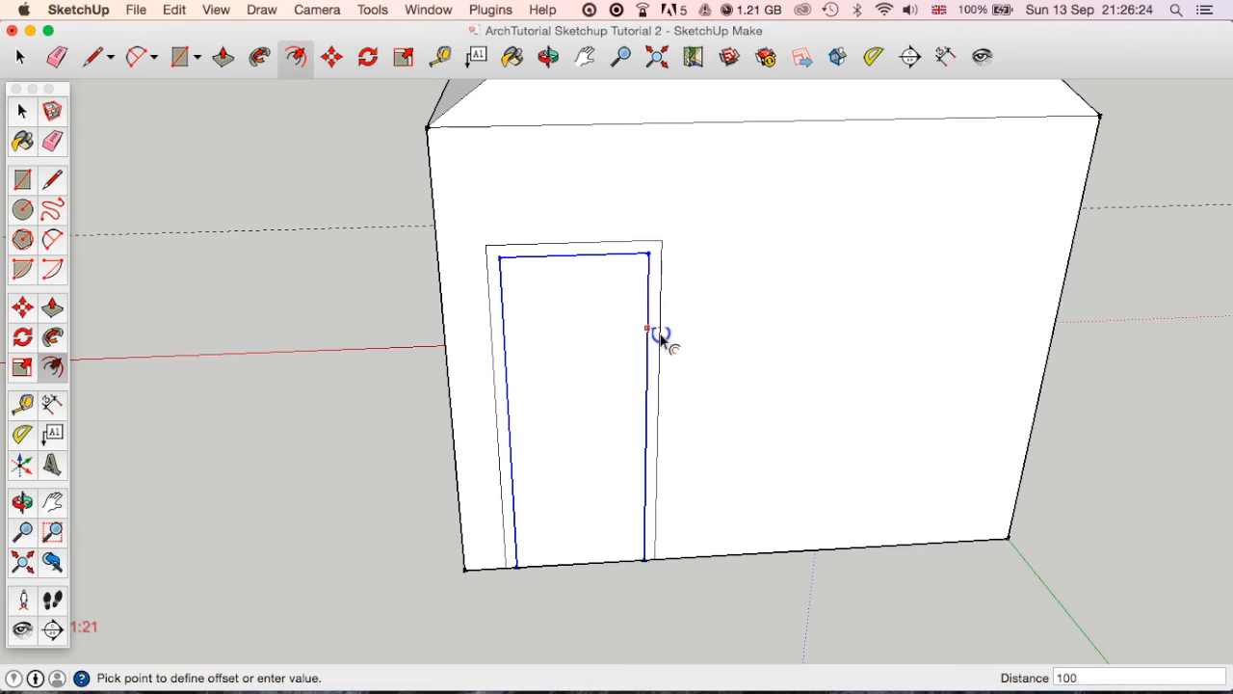
key(Return)
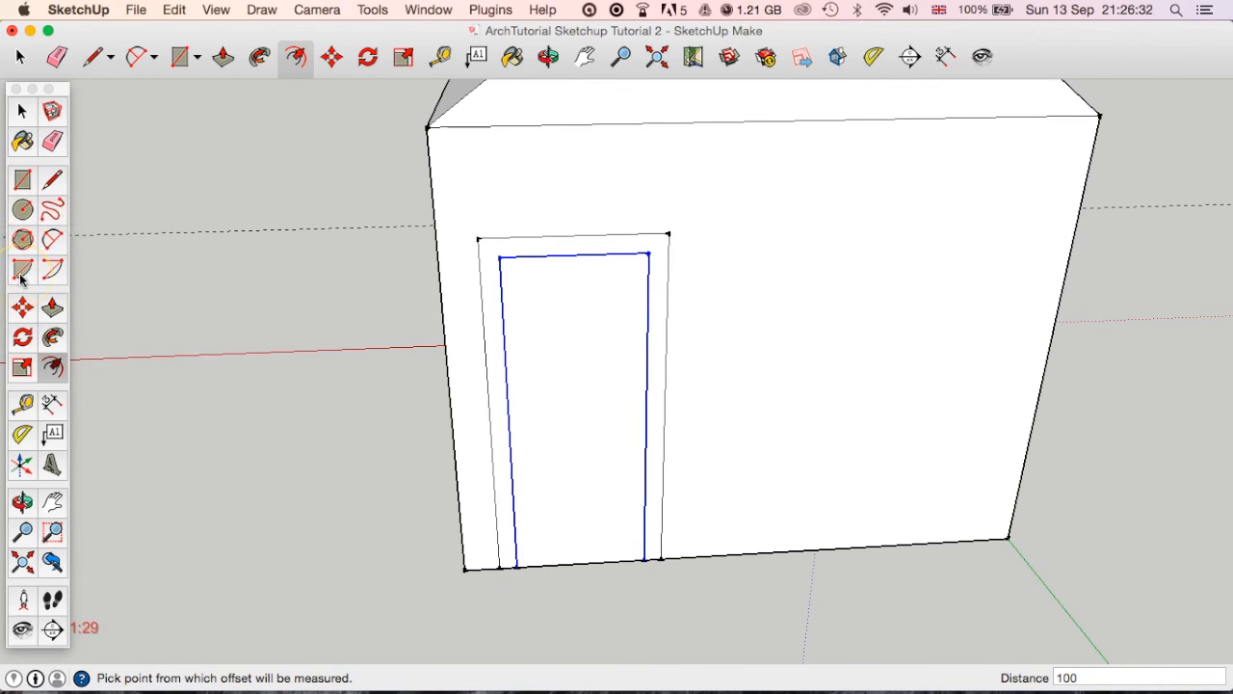
Try a centre-point arc on the top edge of the door border, and undo it together with the border offset.
click(55, 276)
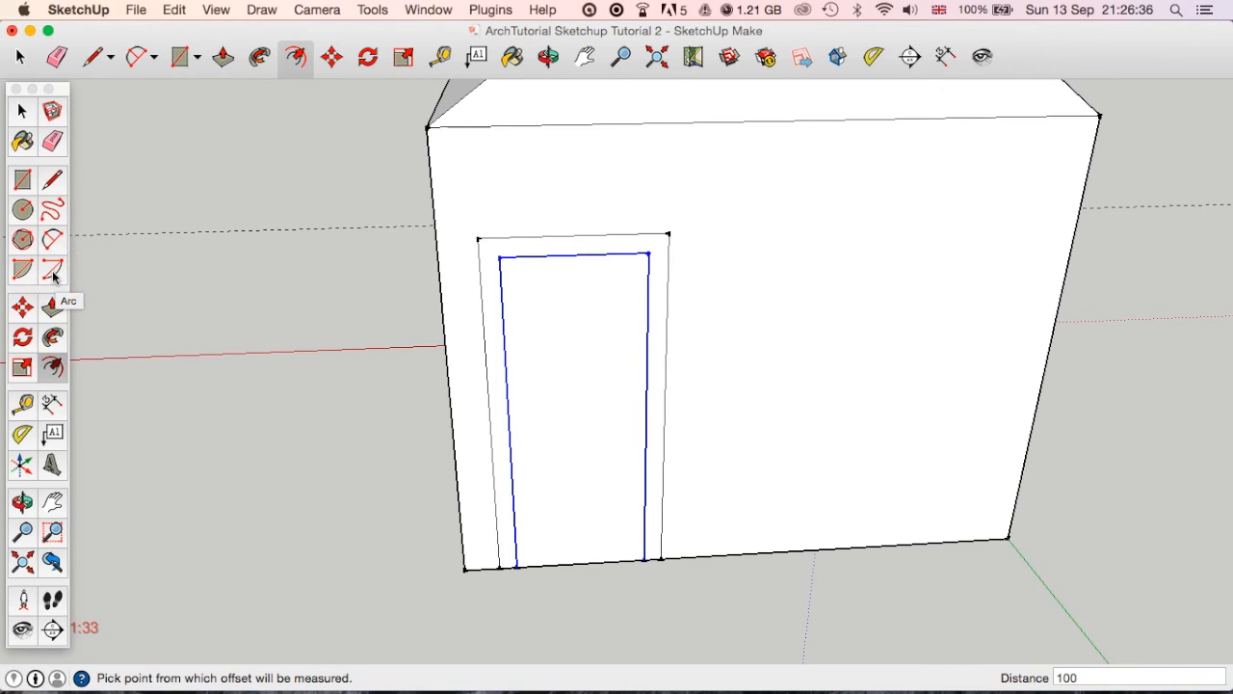
click(53, 272)
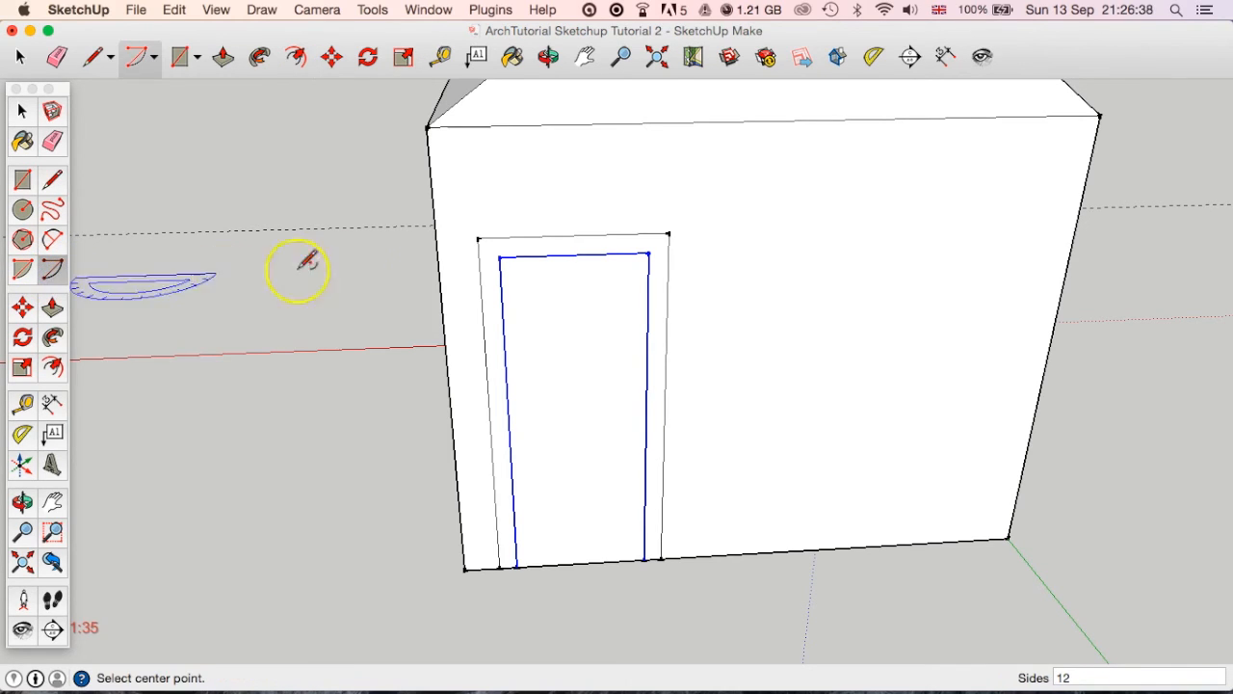
scroll(547, 243, up, 3)
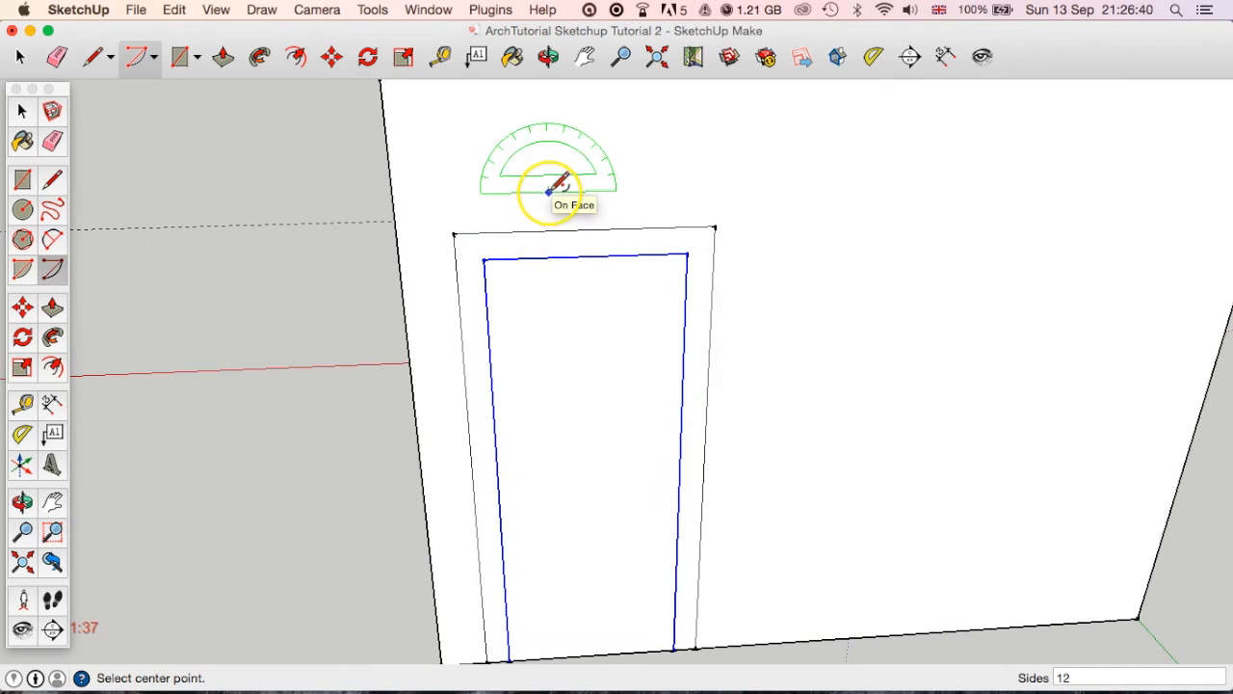
click(481, 232)
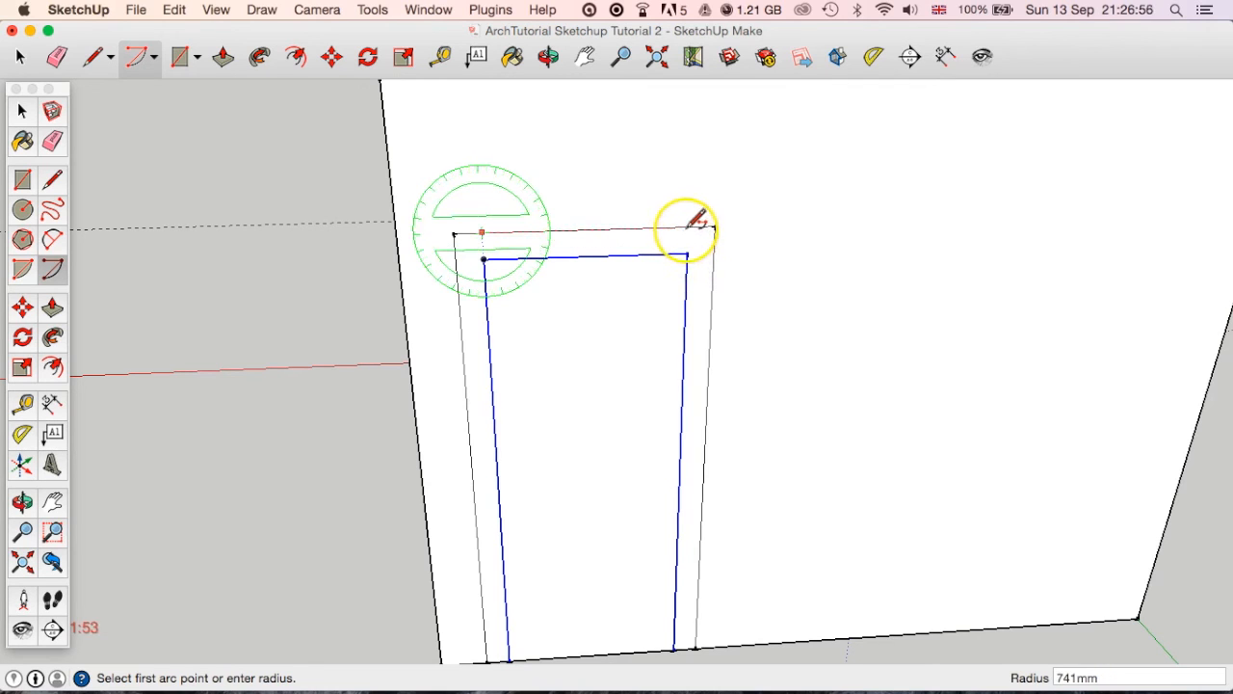
click(686, 229)
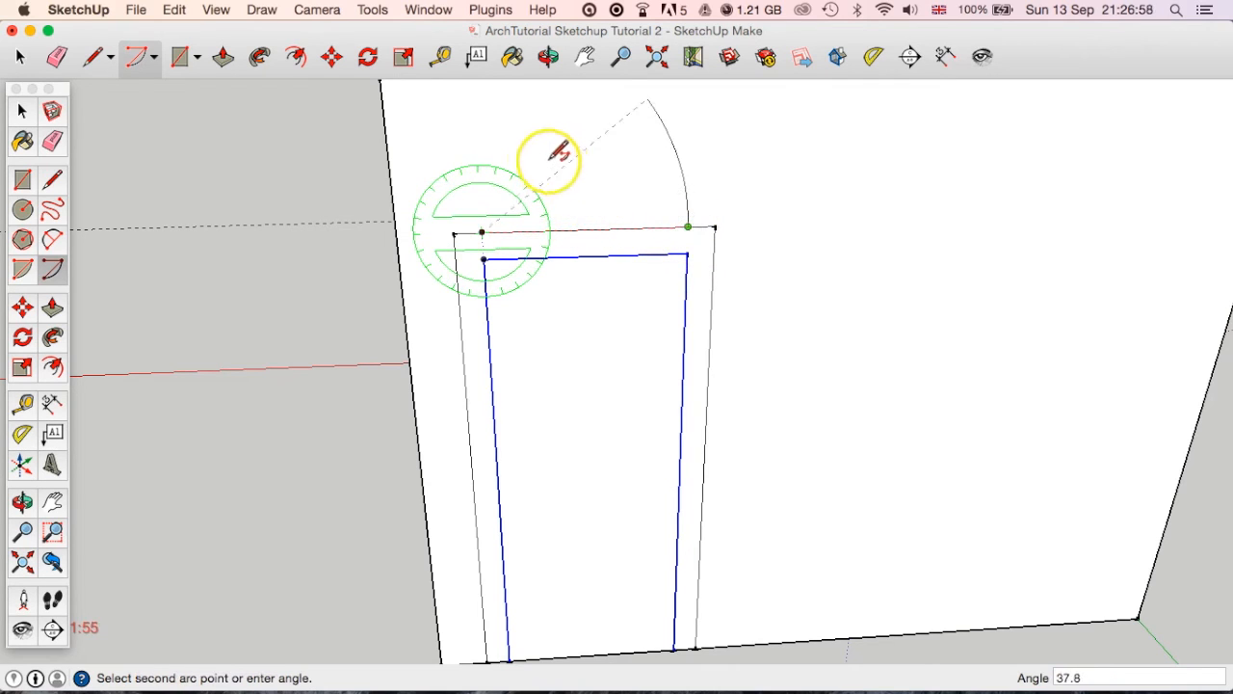
scroll(613, 199, down, 5)
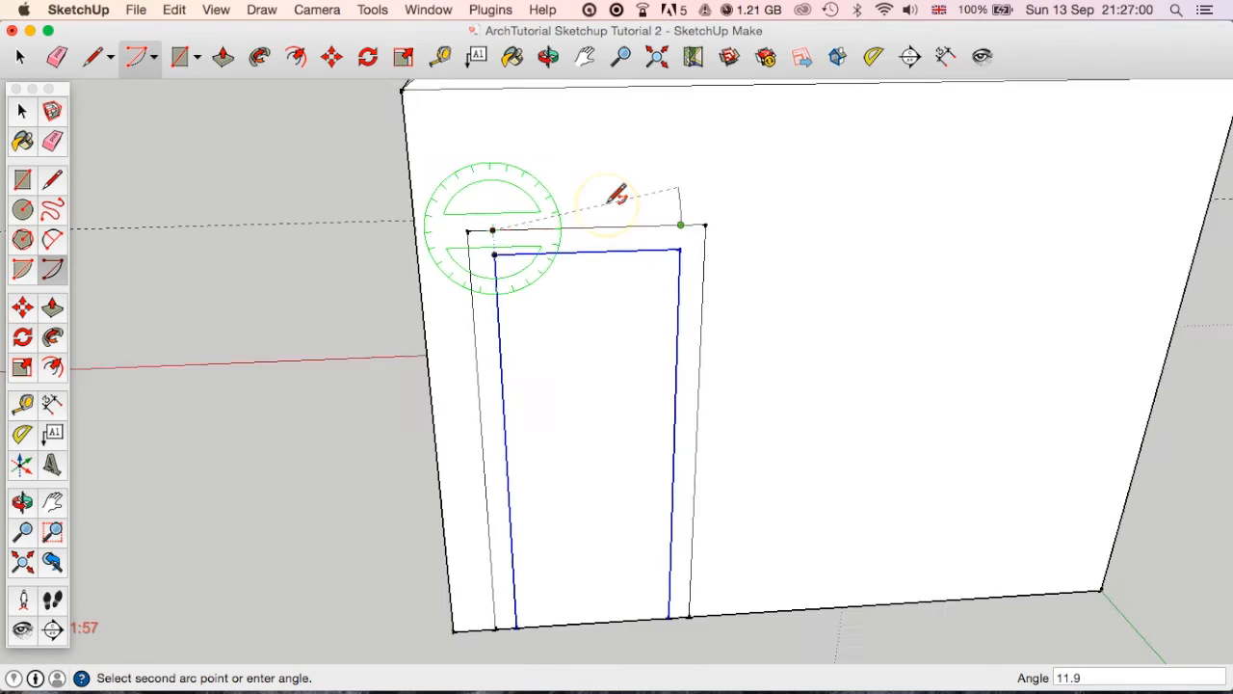
scroll(617, 195, down, 1)
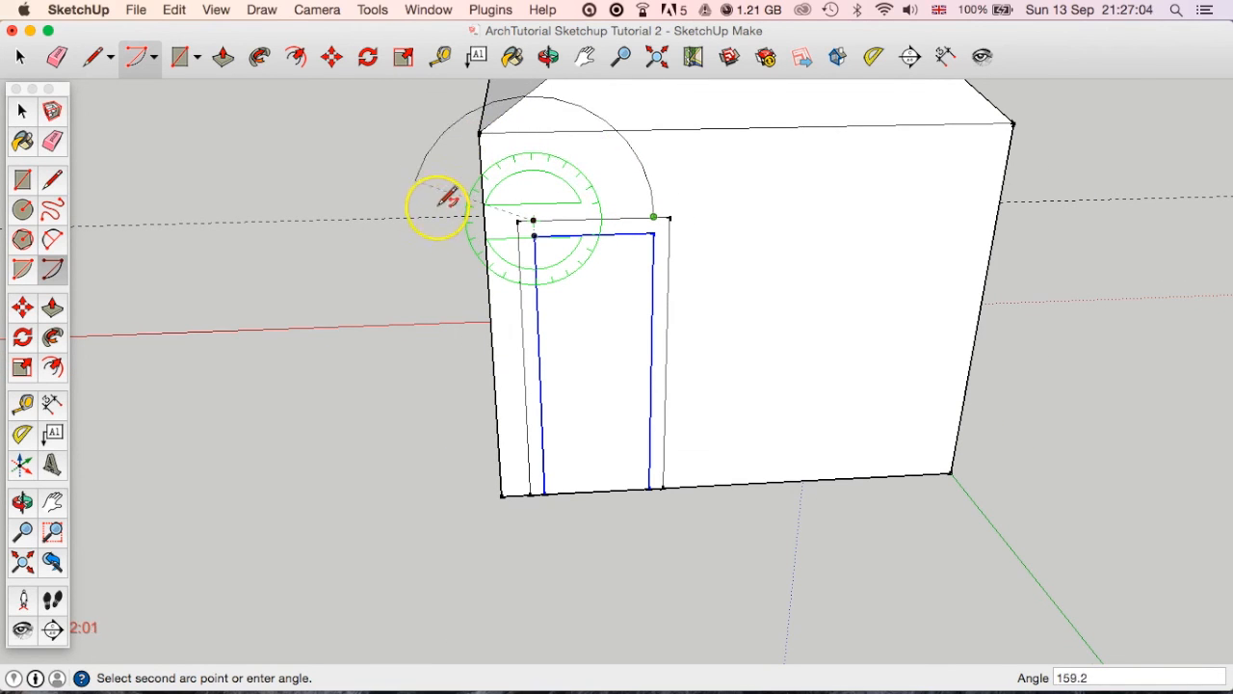
key(super+z)
click(602, 203)
key(super+y)
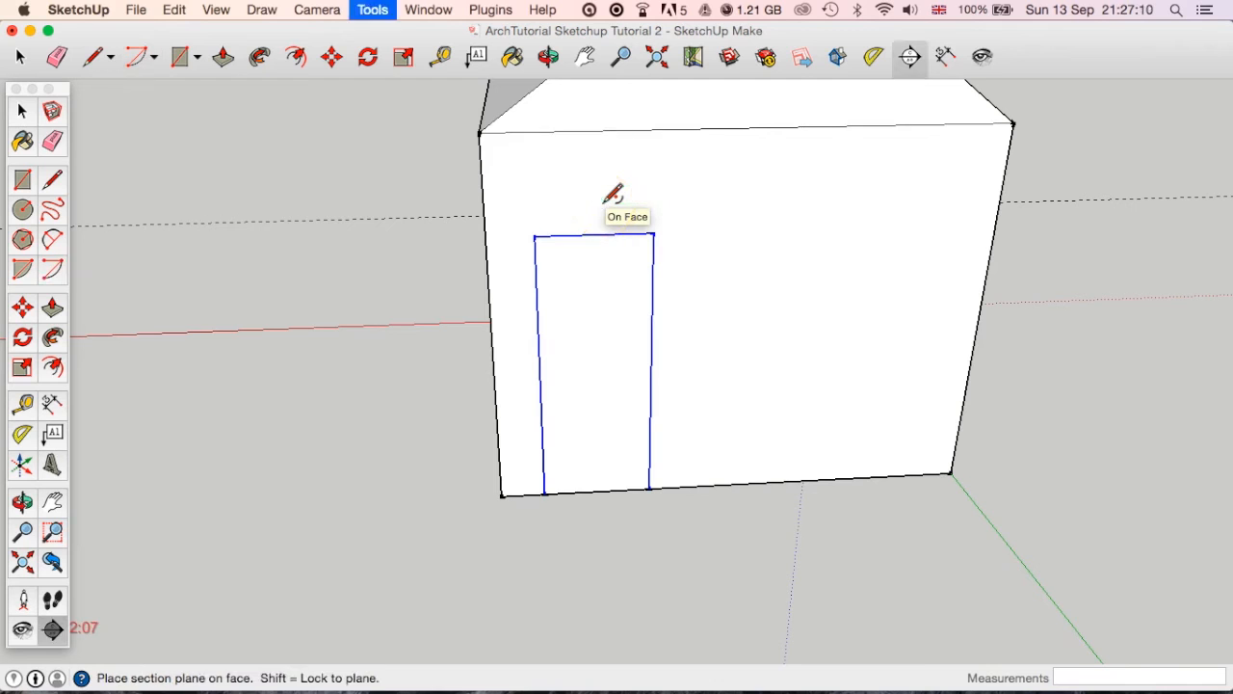
Offset the selected top and side door edges outward by 100 mm to outline the door frame.
click(29, 113)
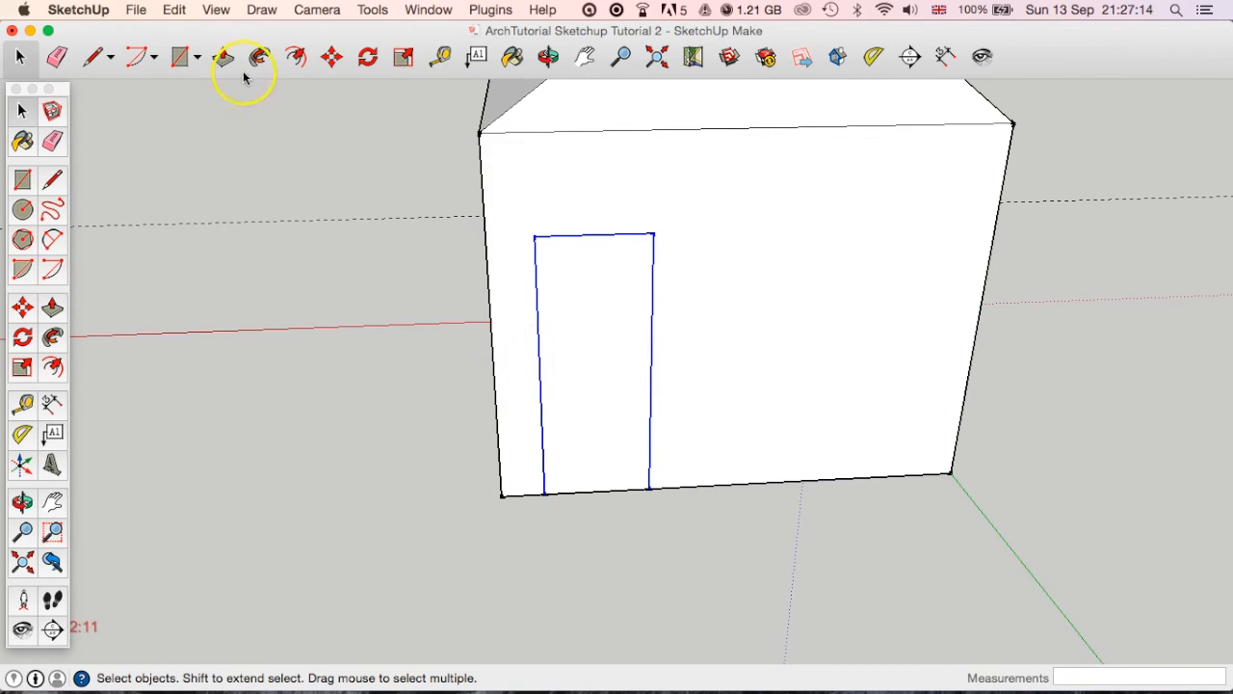
click(299, 59)
click(652, 303)
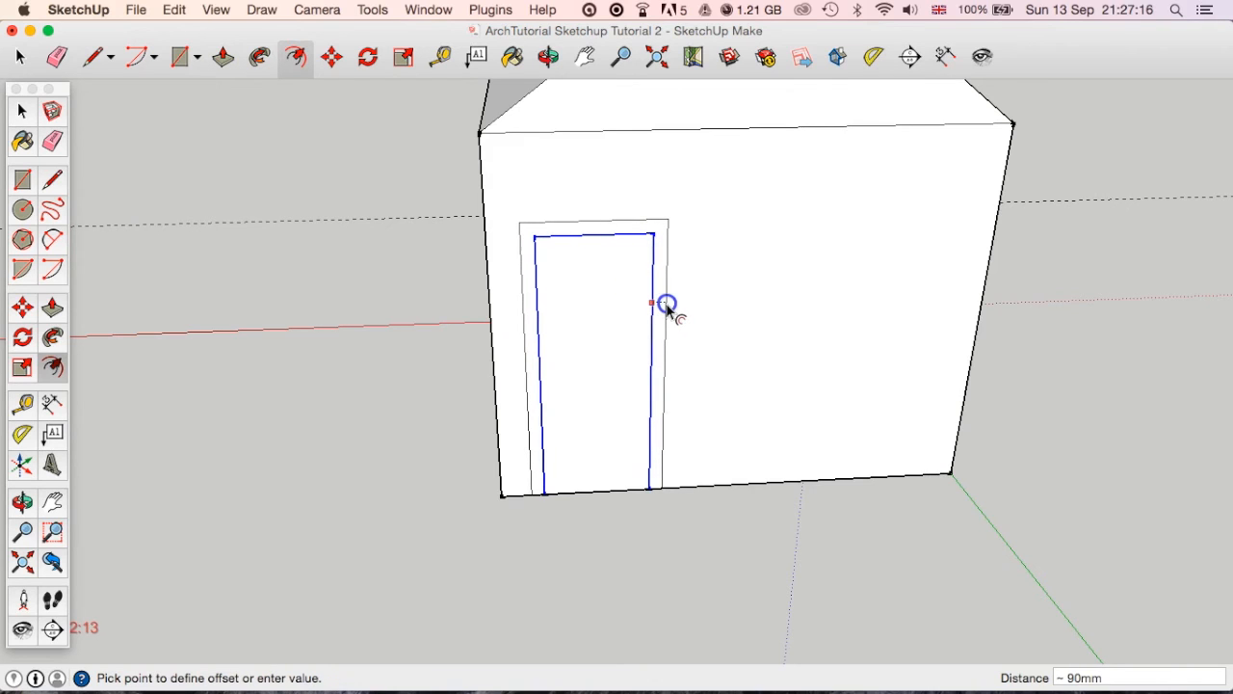
text(100)
key(Return)
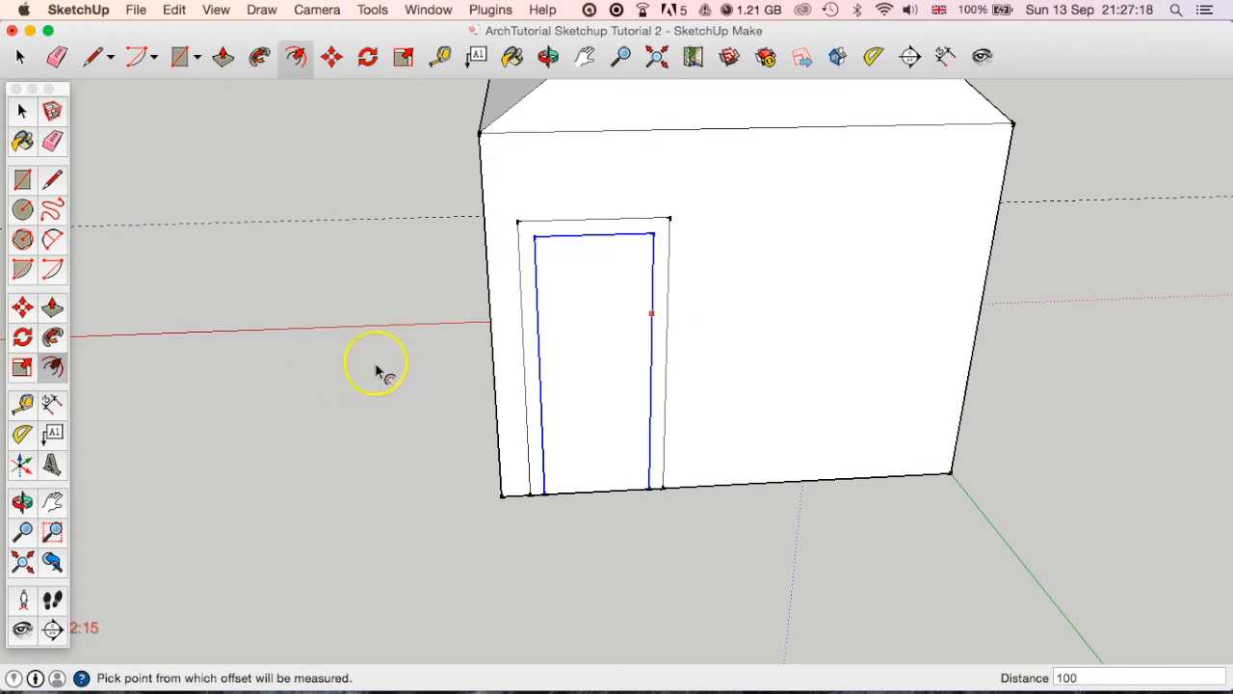
click(16, 270)
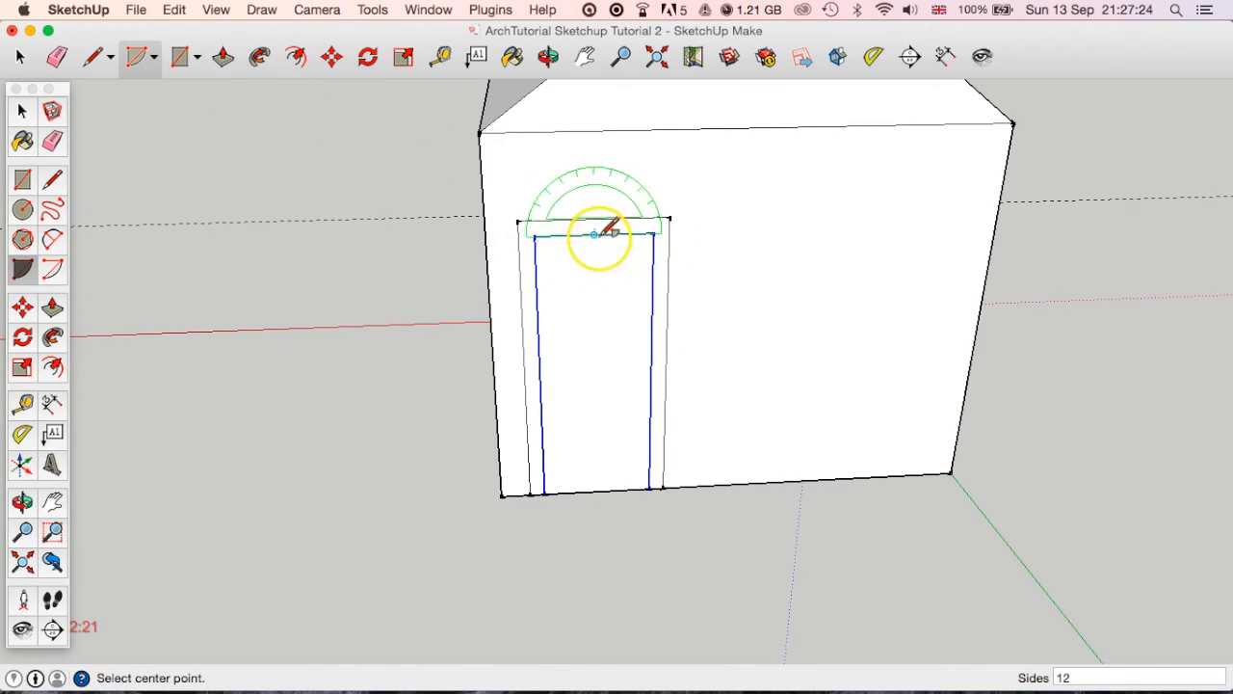
click(533, 221)
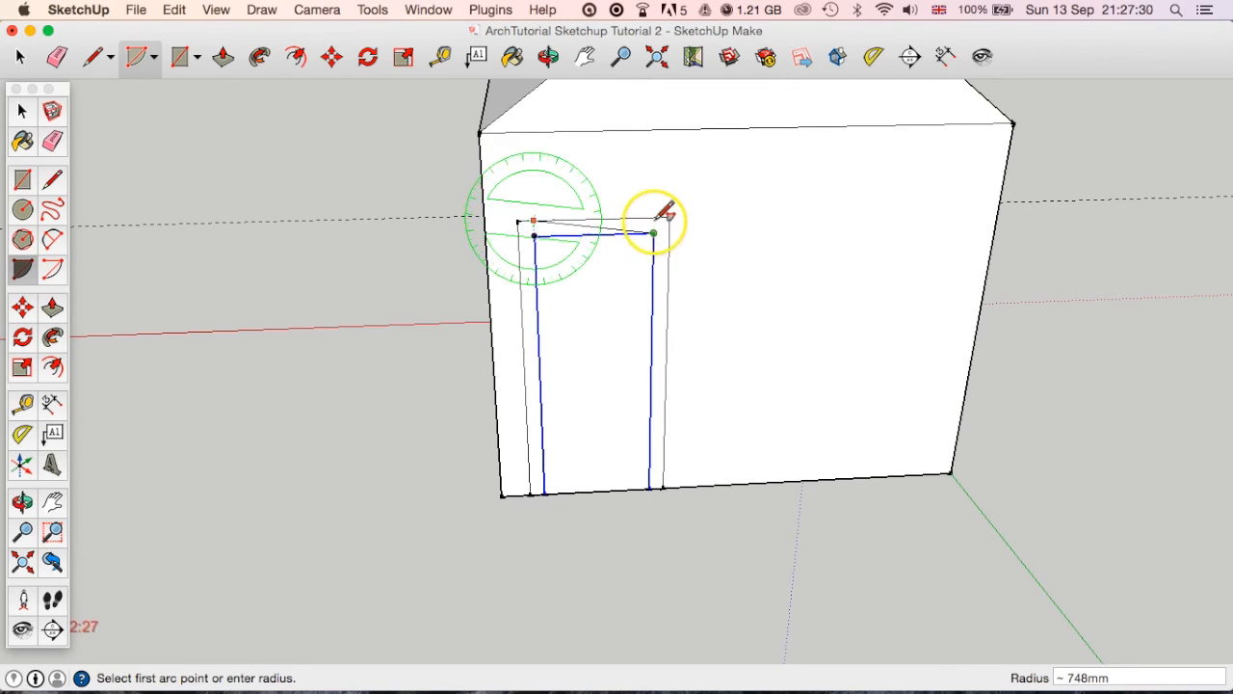
click(655, 217)
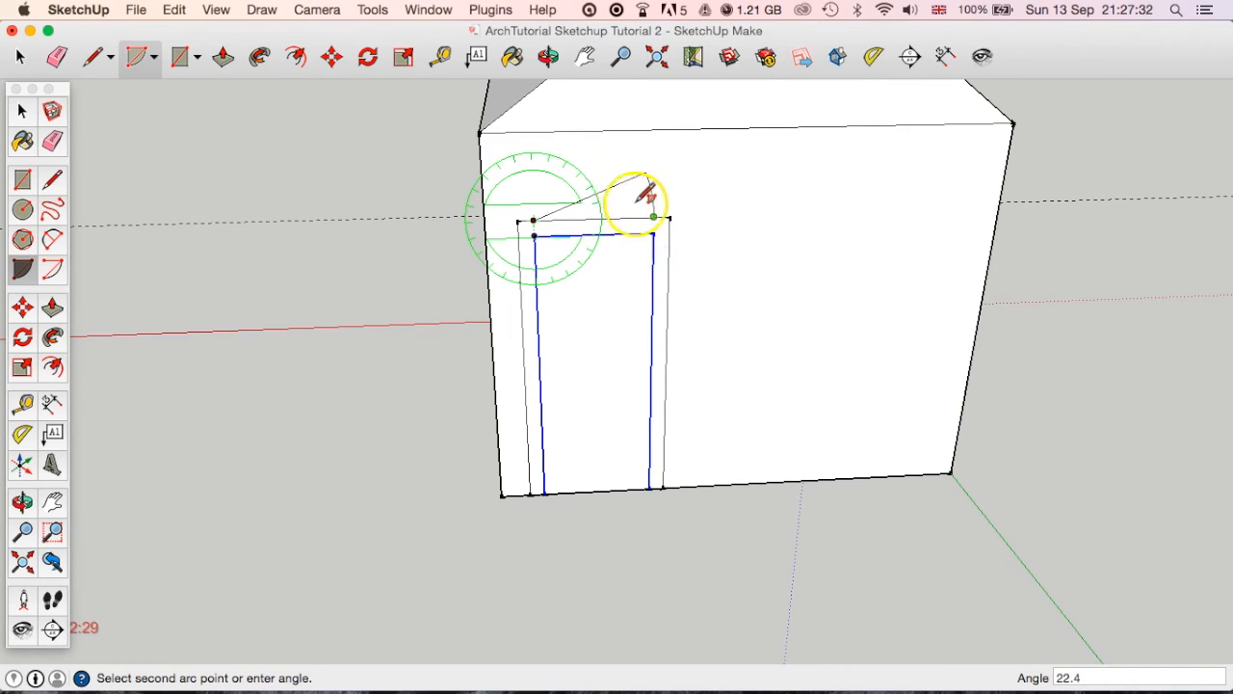
key(Escape)
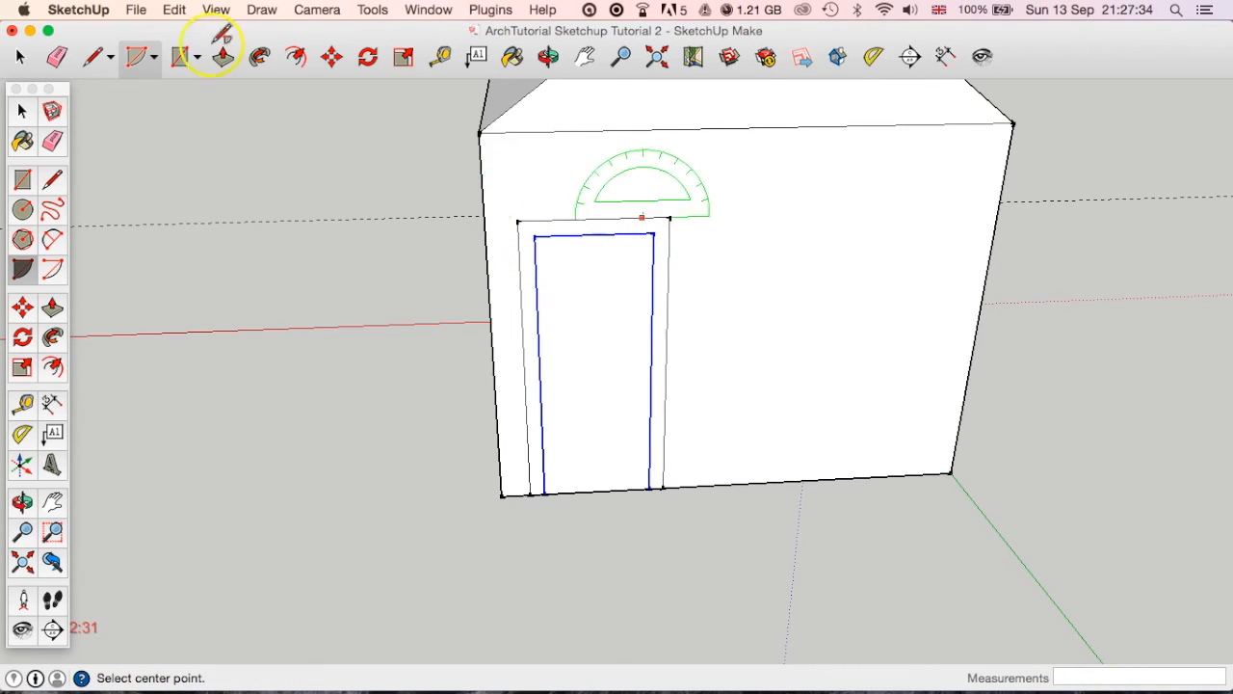
Draw a 2 Point Arc above the rear door on the frame's top edge, spanning the door's width with a bulge of about 370 mm.
click(157, 60)
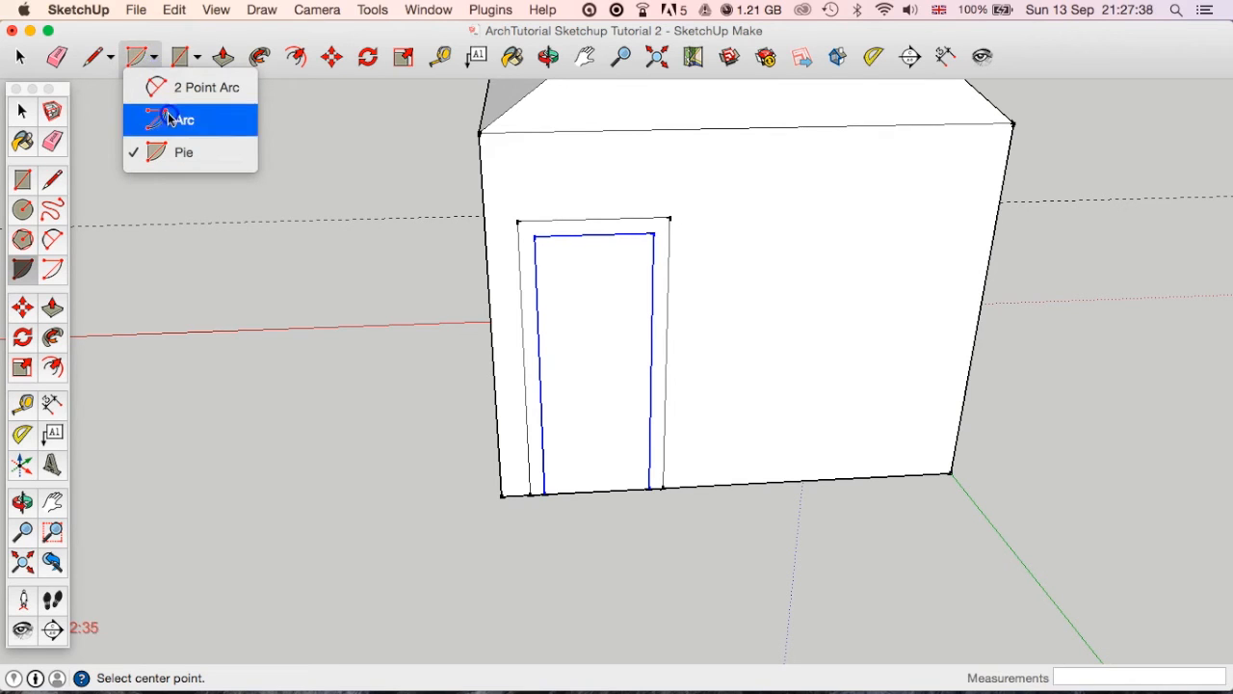
click(172, 149)
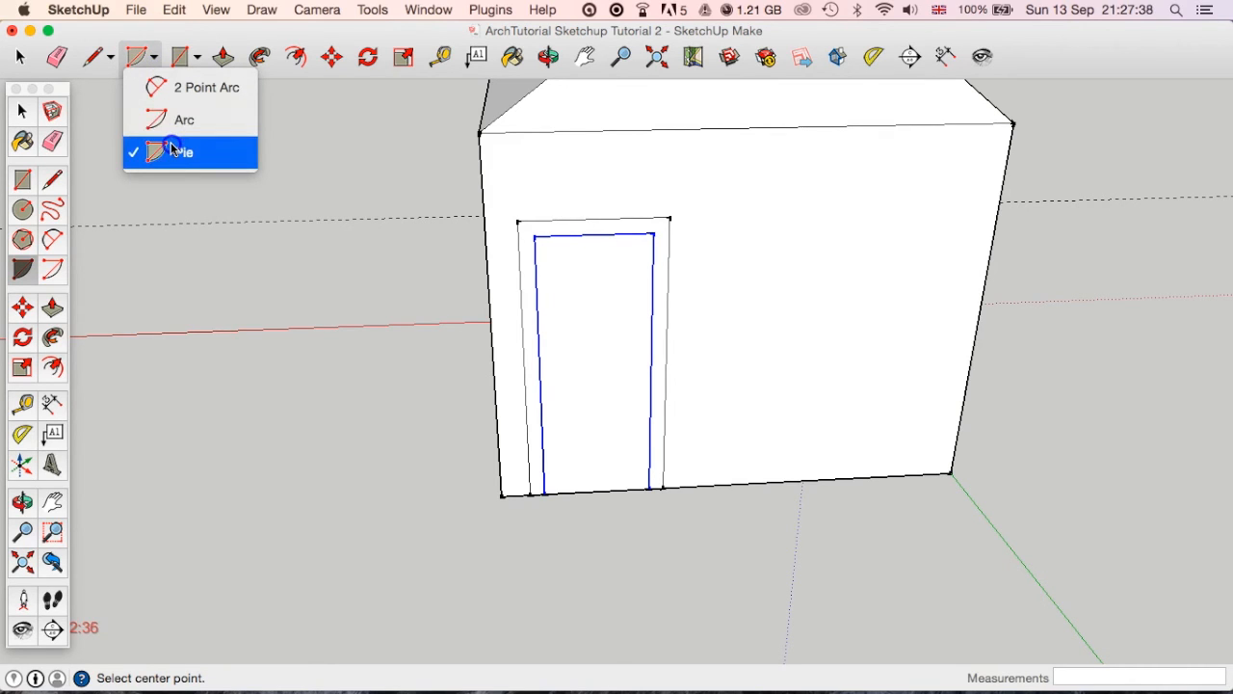
click(183, 89)
scroll(639, 208, up, 2)
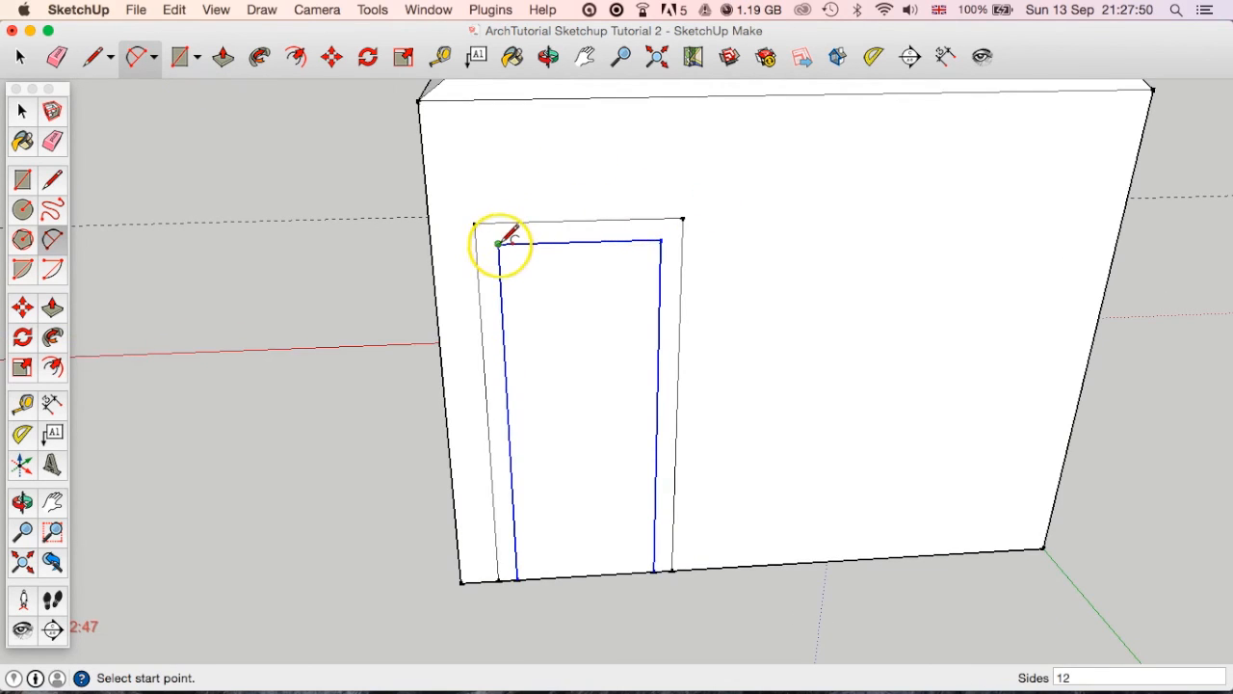
click(496, 222)
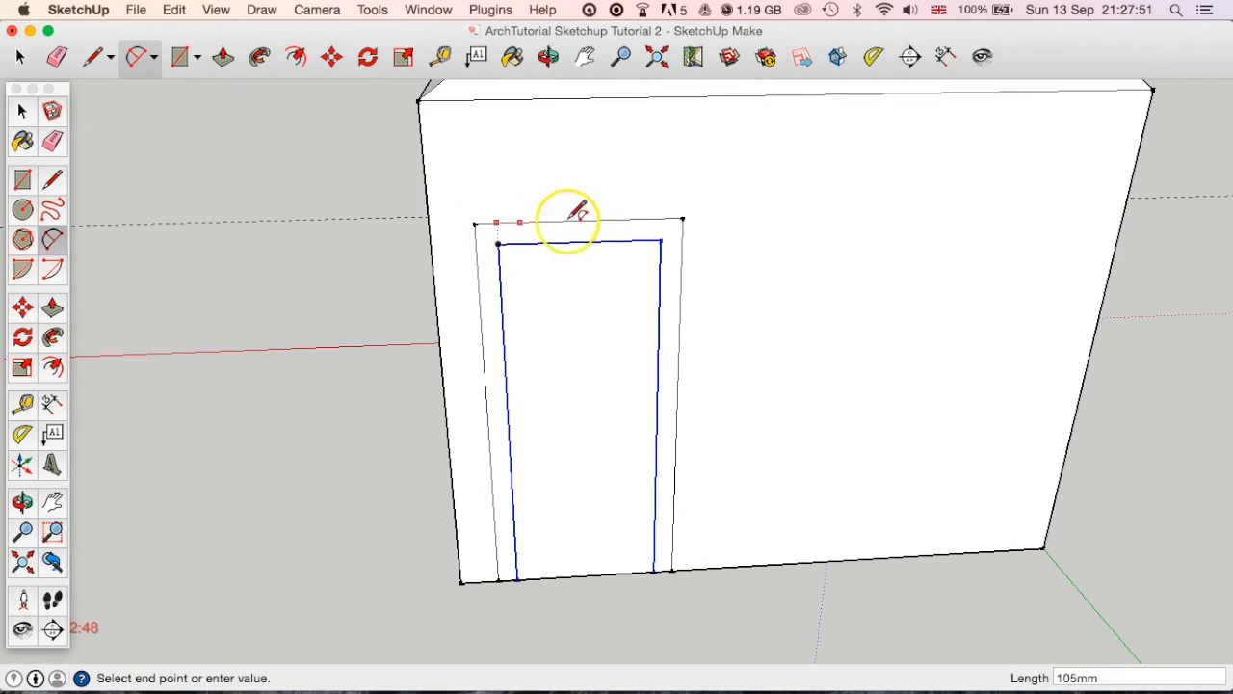
click(661, 219)
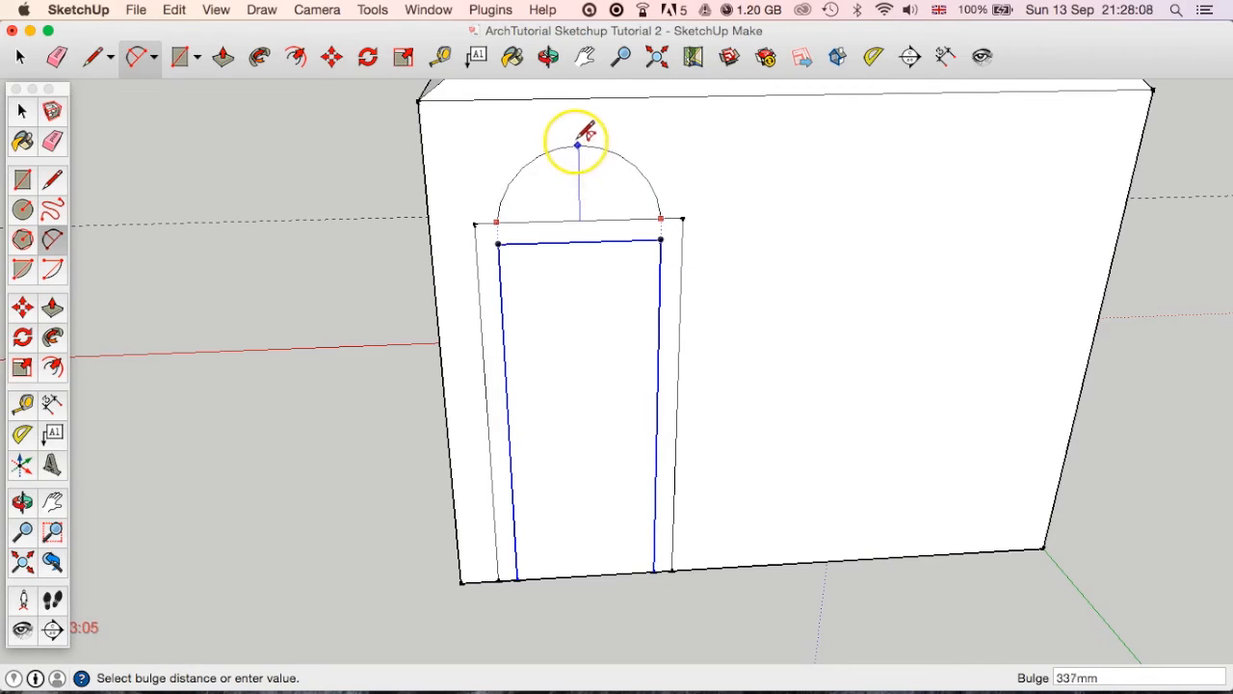
click(575, 137)
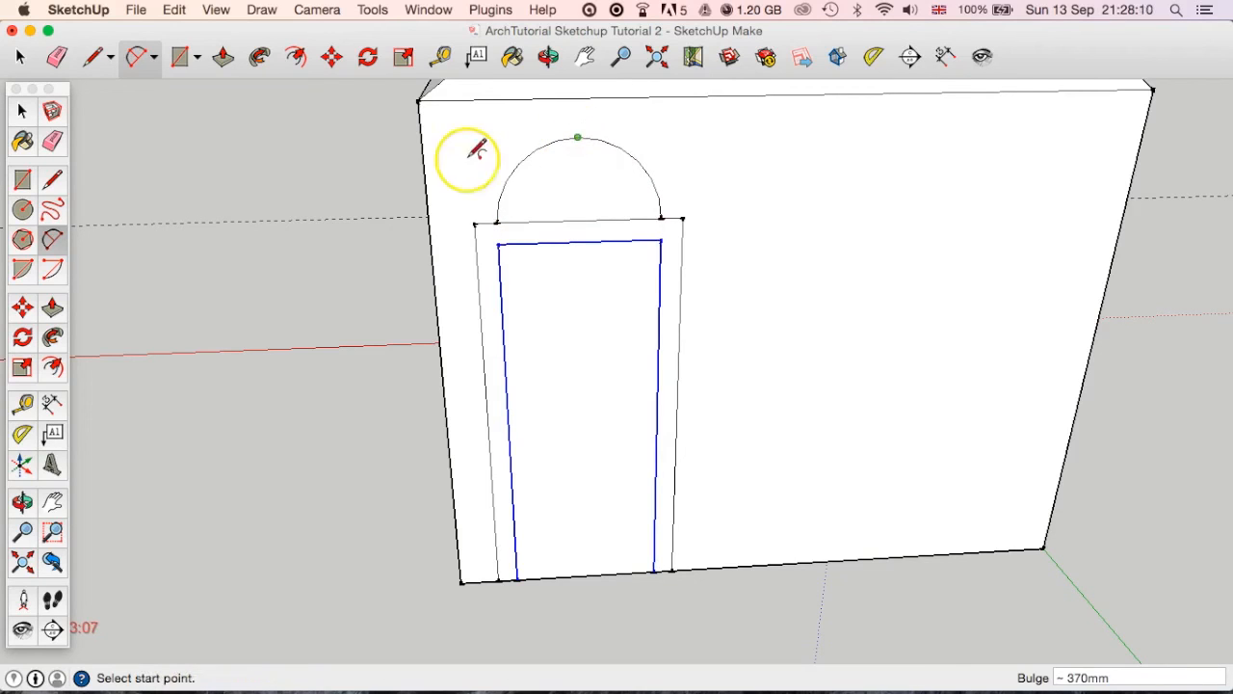
Select the arc above the rear door and offset it outward by 100 mm.
click(296, 60)
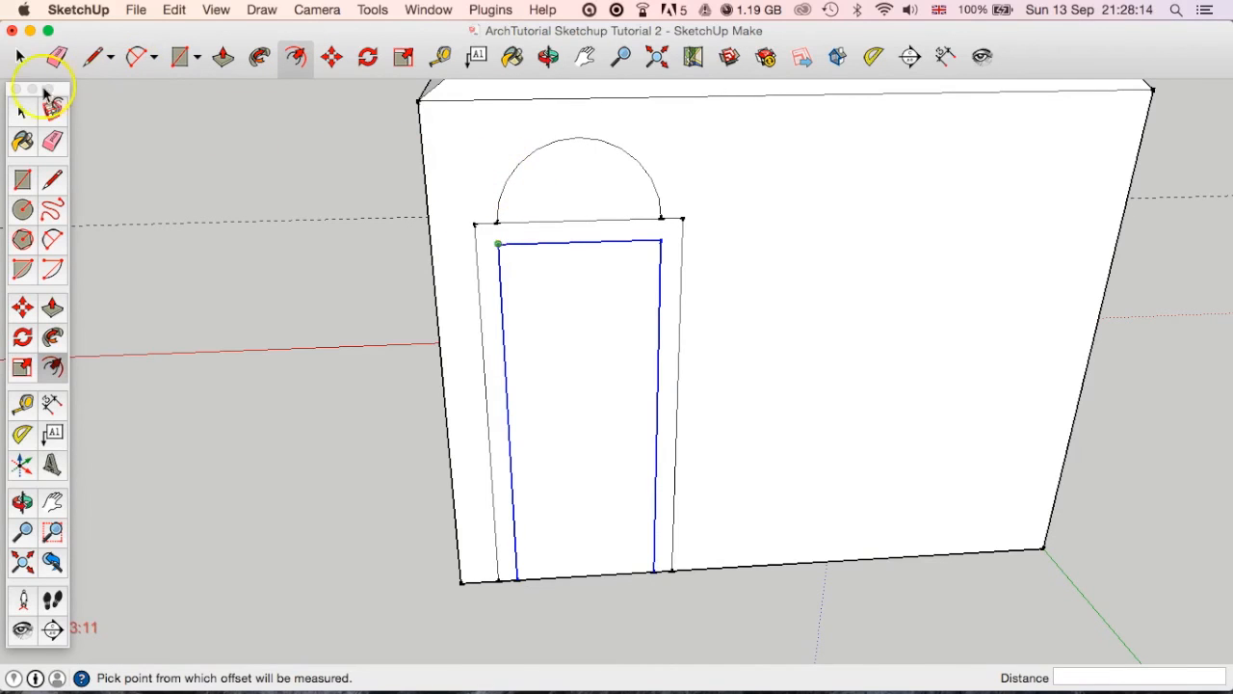
key(space)
click(546, 144)
click(546, 146)
click(299, 58)
click(509, 178)
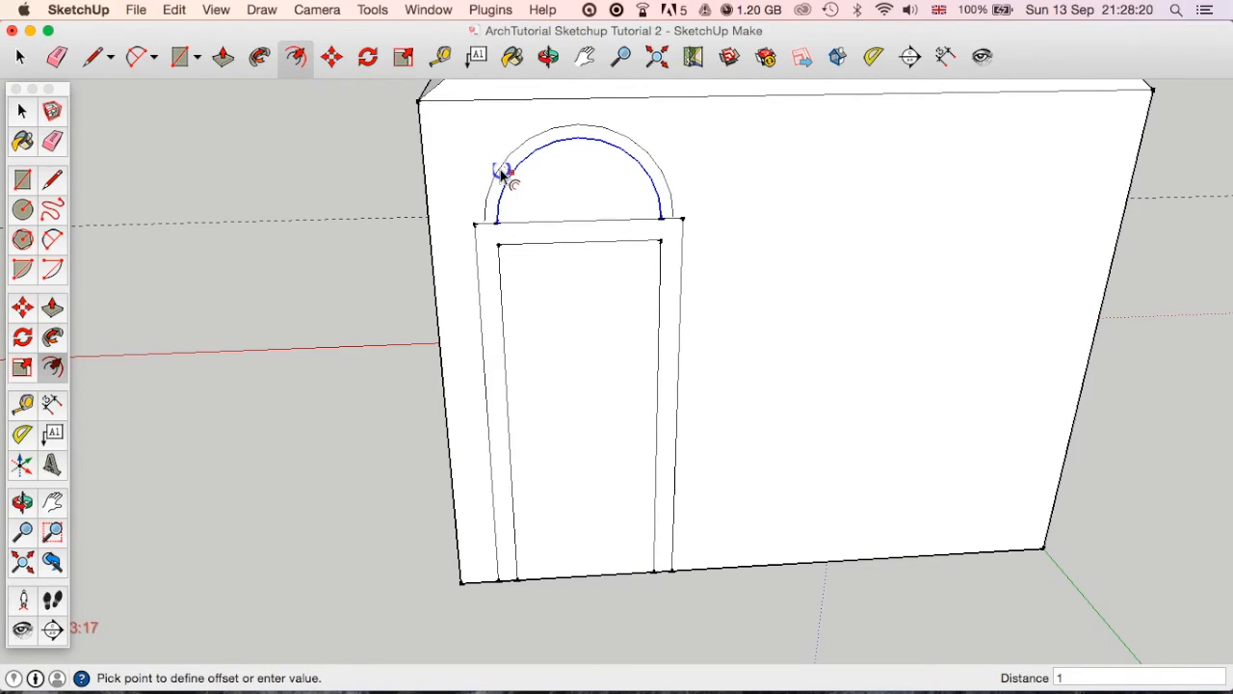
text(100)
key(Return)
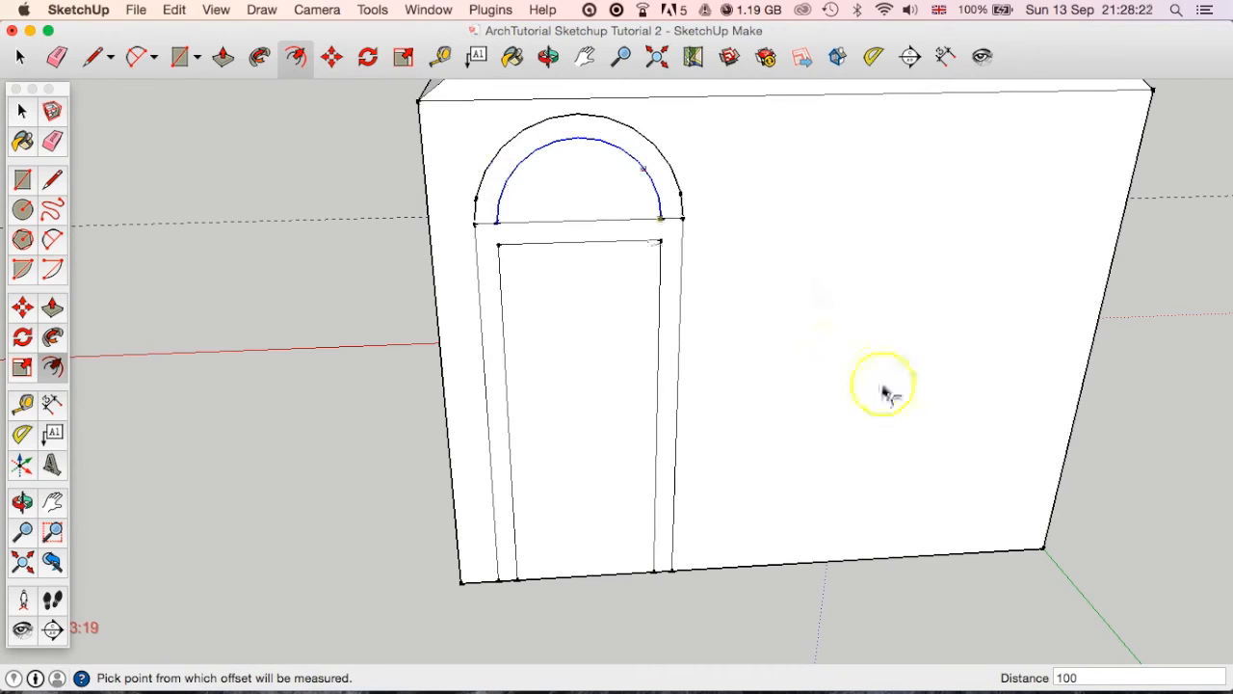
Close the gap between the outer arc's left end and the door frame's upper left corner with a short line.
scroll(477, 231, up, 4)
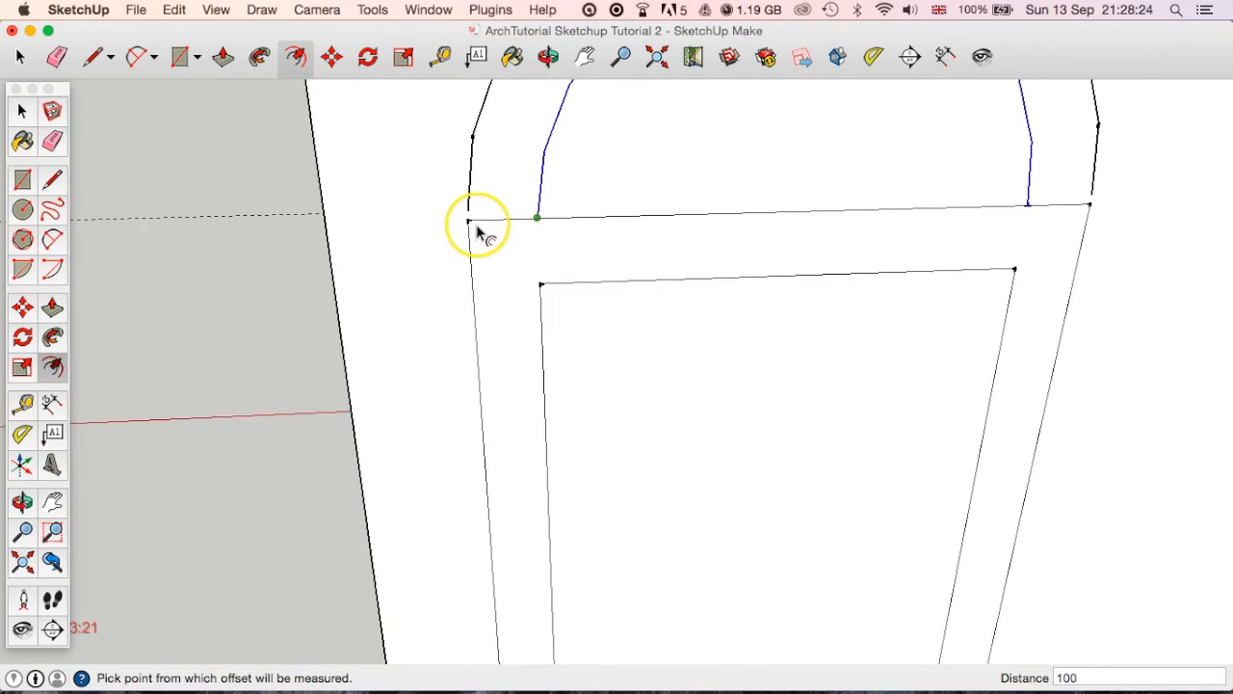
click(97, 58)
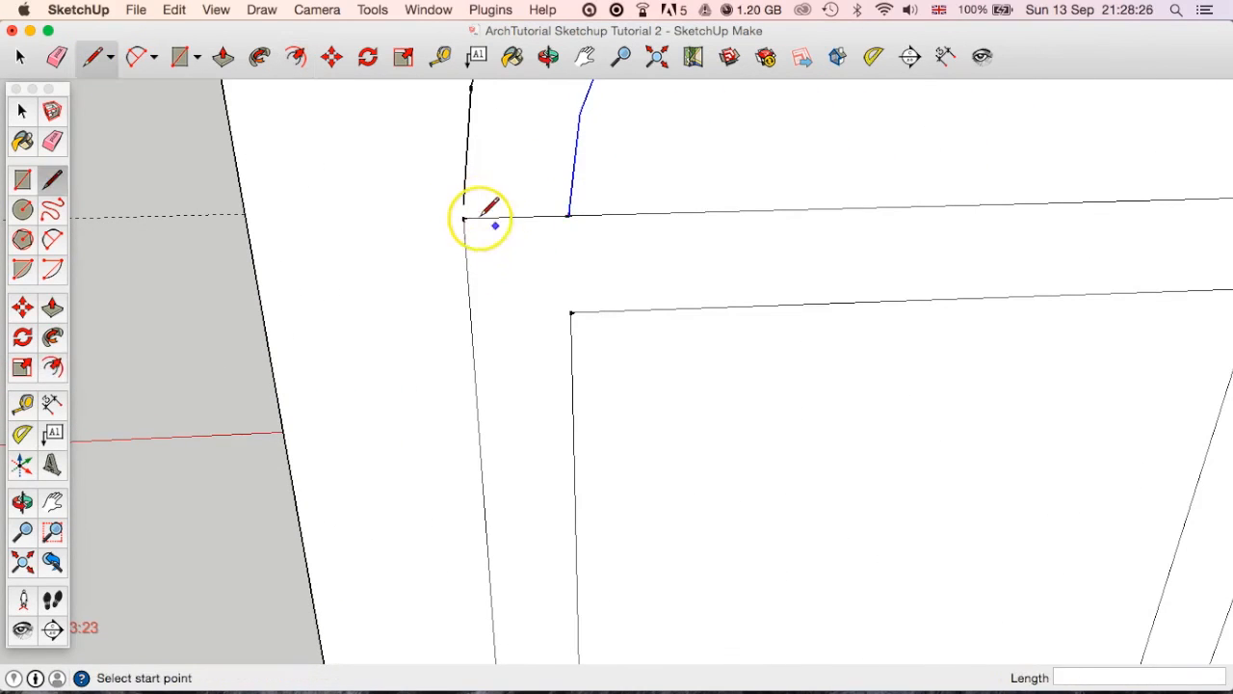
click(464, 217)
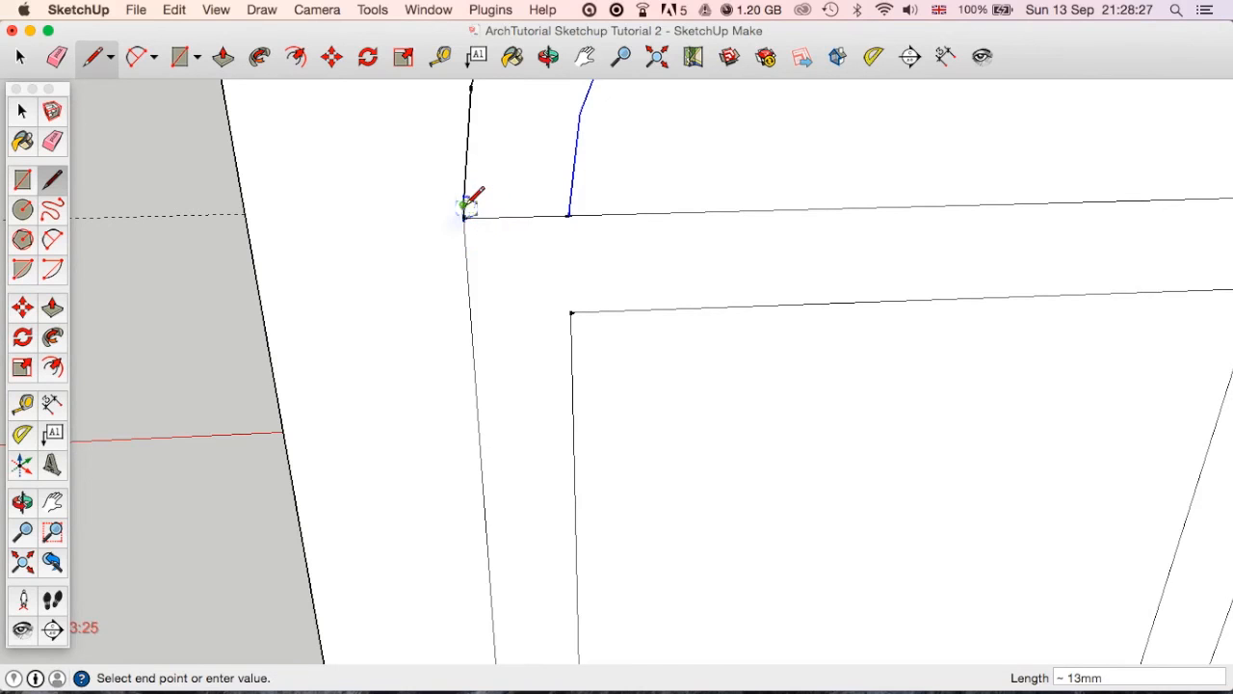
scroll(617, 339, down, 3)
Close the gap between the outer arc's right end and the frame's upper right corner with a short line.
shift+middle_drag(853, 317, 501, 353)
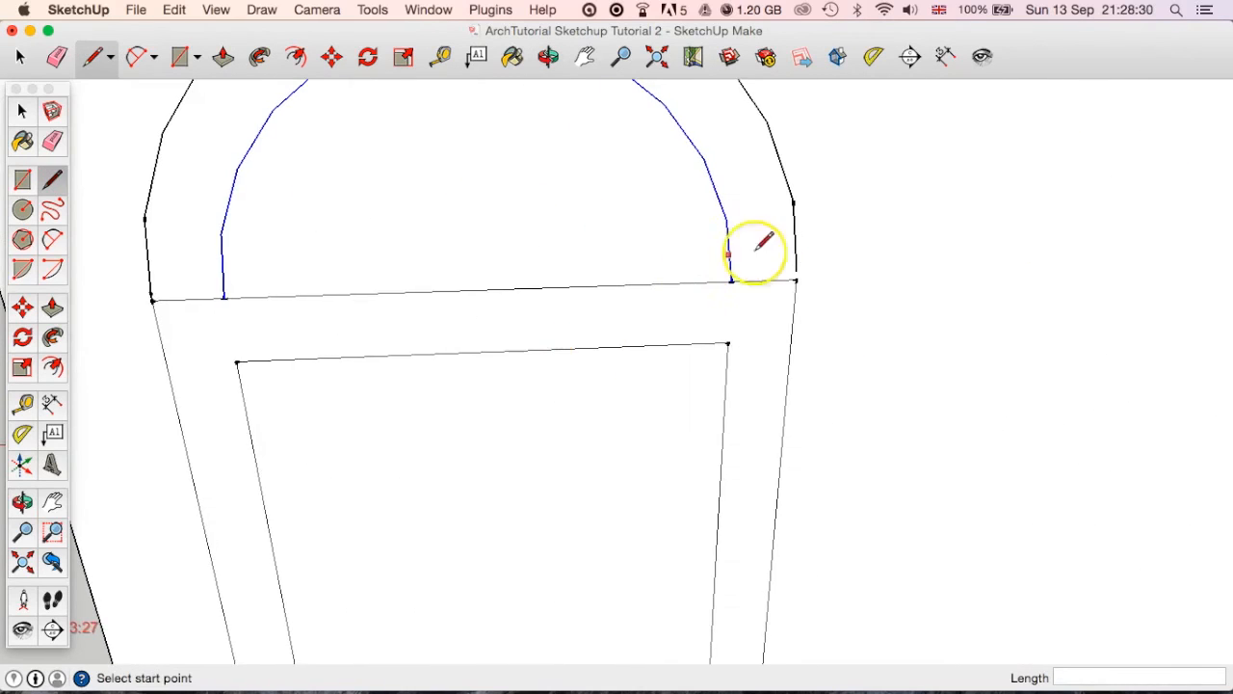
scroll(799, 280, up, 2)
scroll(798, 279, up, 2)
click(798, 280)
click(798, 266)
Remove the short pieces of the frame's top edge between the inner and outer arcs on both sides.
scroll(803, 355, down, 1)
scroll(803, 353, down, 2)
middle_drag(800, 353, 515, 382)
scroll(562, 404, down, 4)
middle_drag(636, 438, 583, 404)
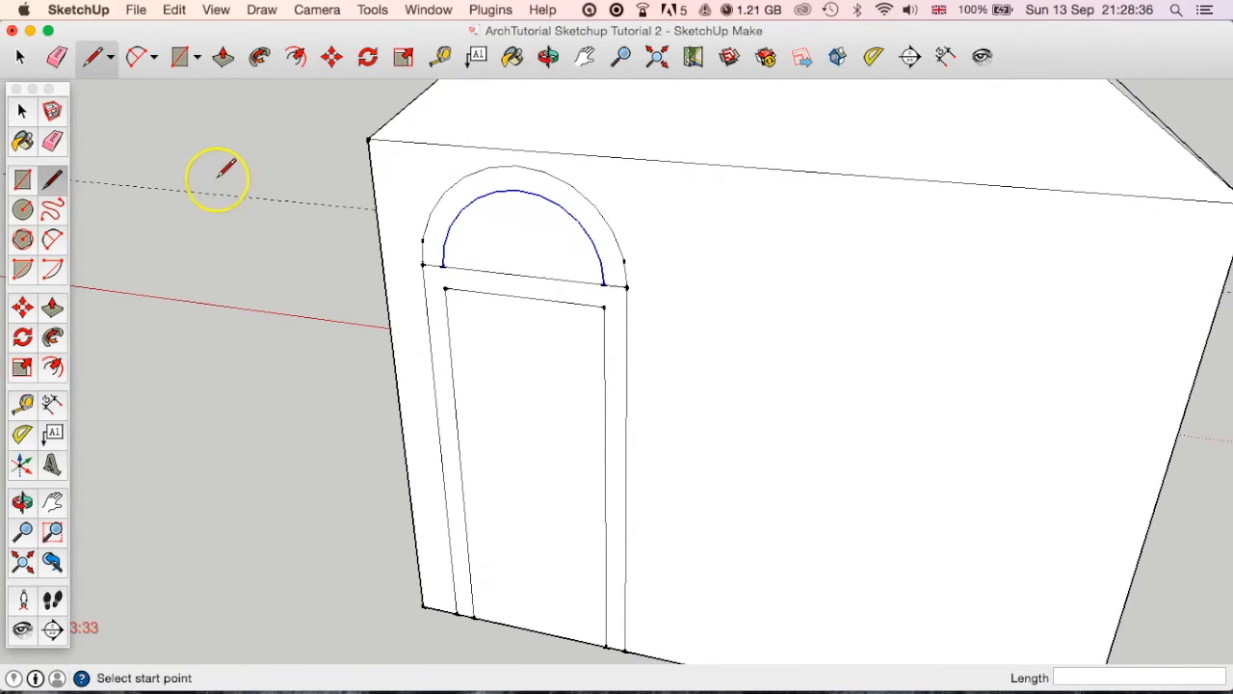
click(22, 112)
scroll(441, 290, up, 5)
click(430, 239)
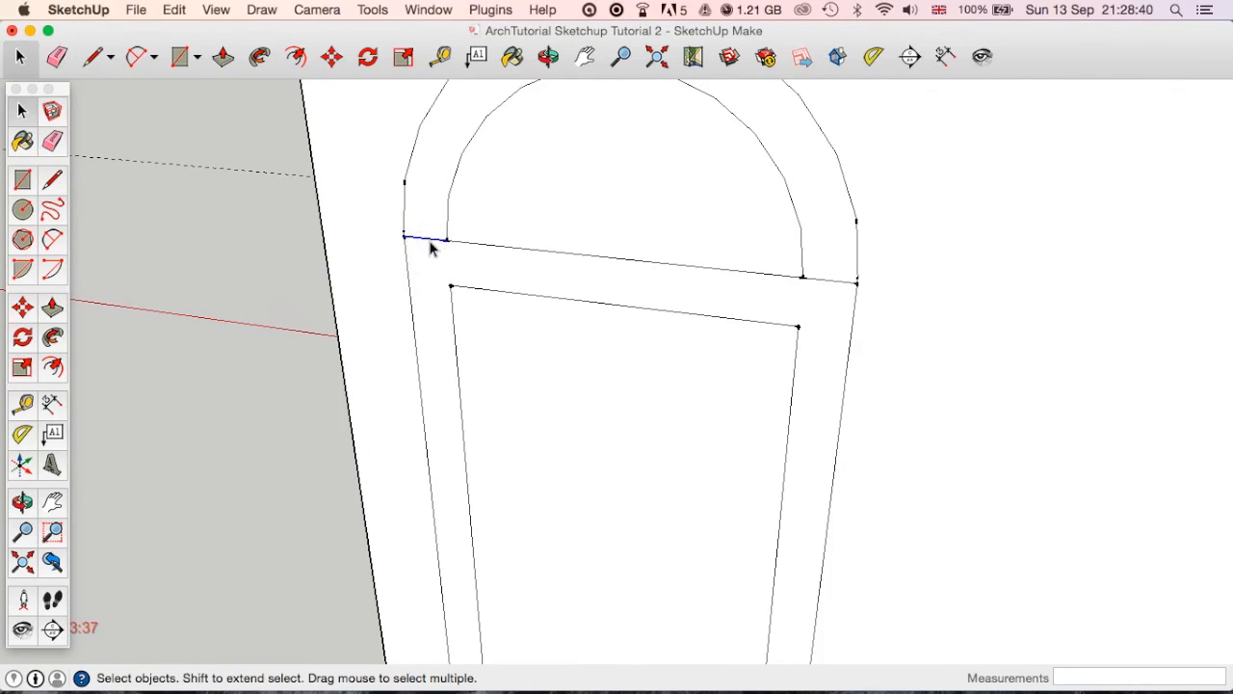
click(64, 60)
click(817, 280)
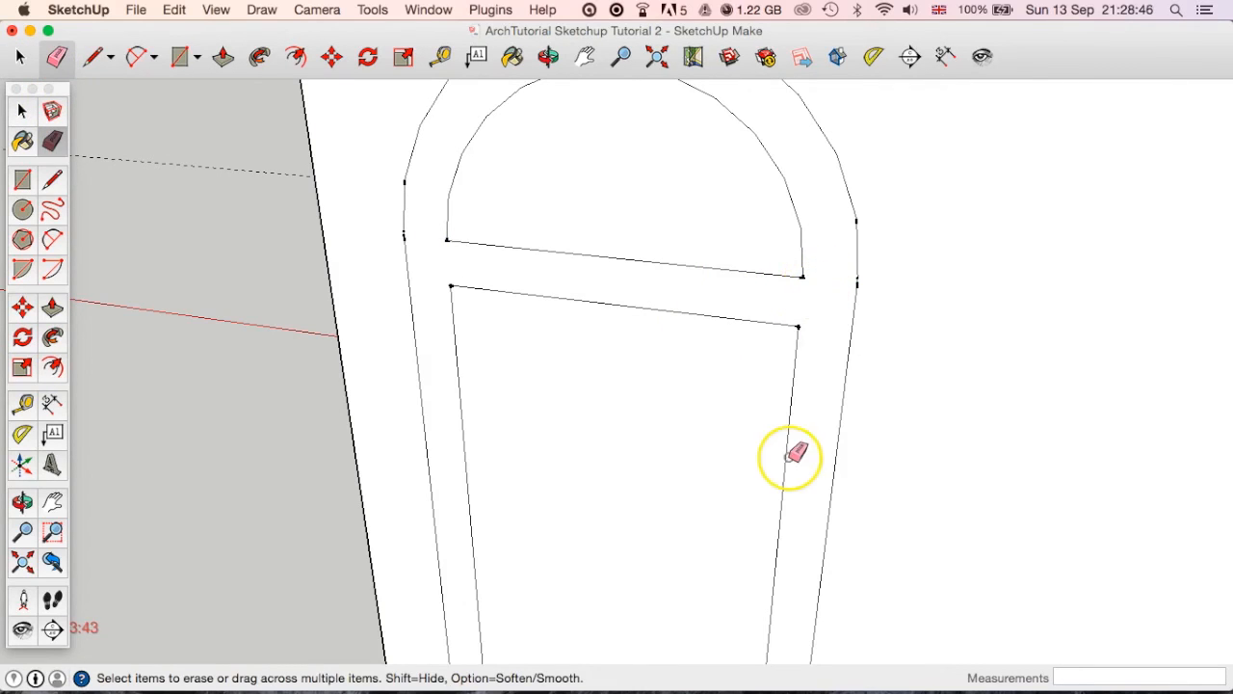
Delete the rear door face and the half-round face above it to open both up.
scroll(728, 469, down, 5)
middle_drag(727, 472, 703, 441)
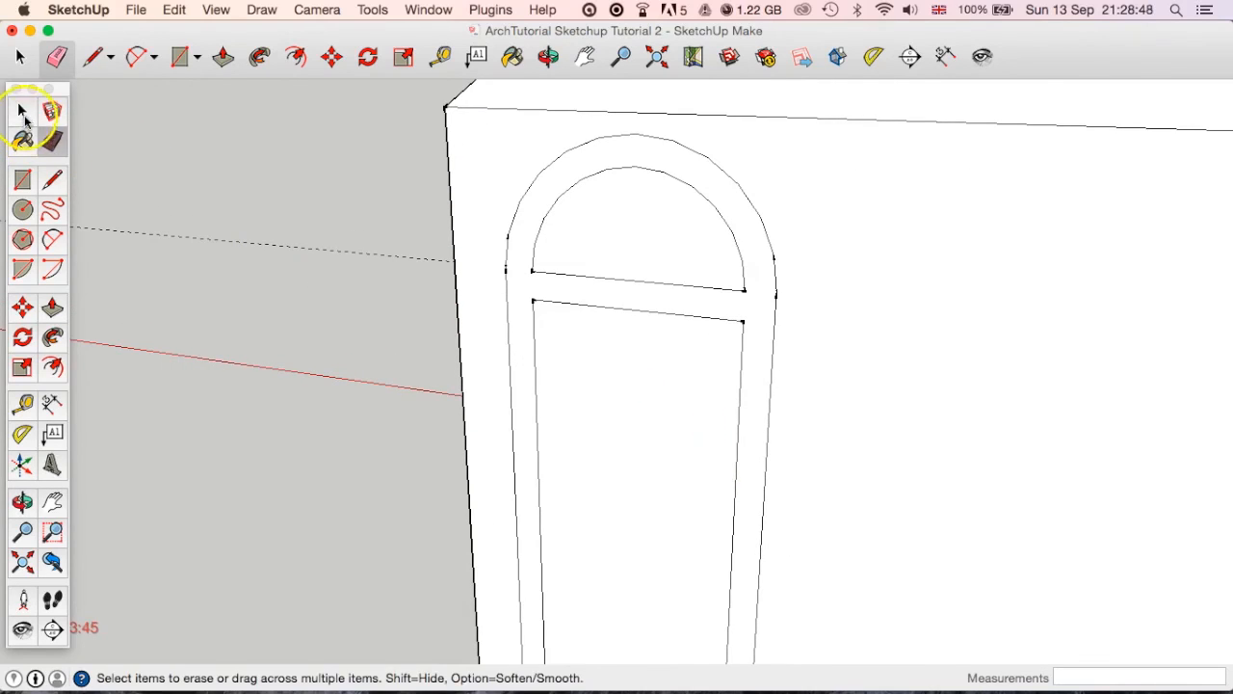
click(22, 112)
click(633, 411)
key(Delete)
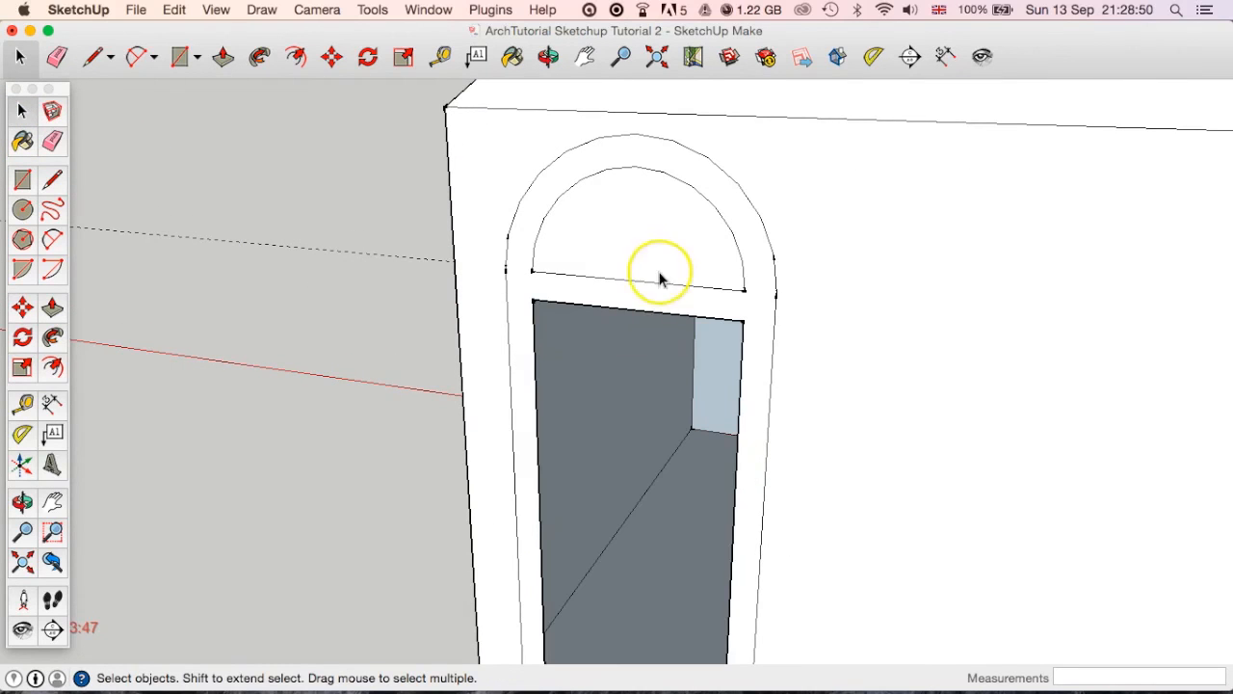
click(661, 242)
key(Delete)
key(o)
drag(708, 310, 531, 256)
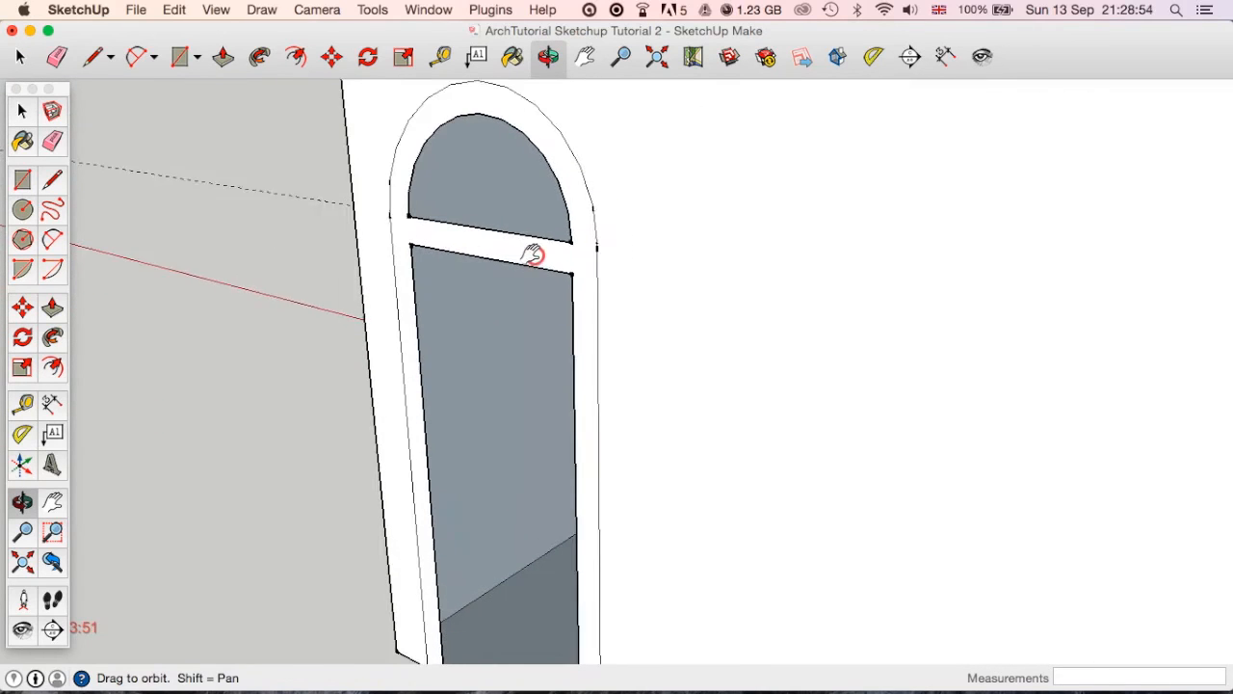
Draw a rectangle of about 2600 by 3800 mm on the ground beside the house.
click(19, 59)
mouse_move(53, 89)
mouse_down()
mouse_move(225, 170)
mouse_move(75, 86)
mouse_up()
scroll(497, 290, down, 3)
scroll(498, 290, down, 5)
middle_drag(545, 303, 392, 416)
click(44, 177)
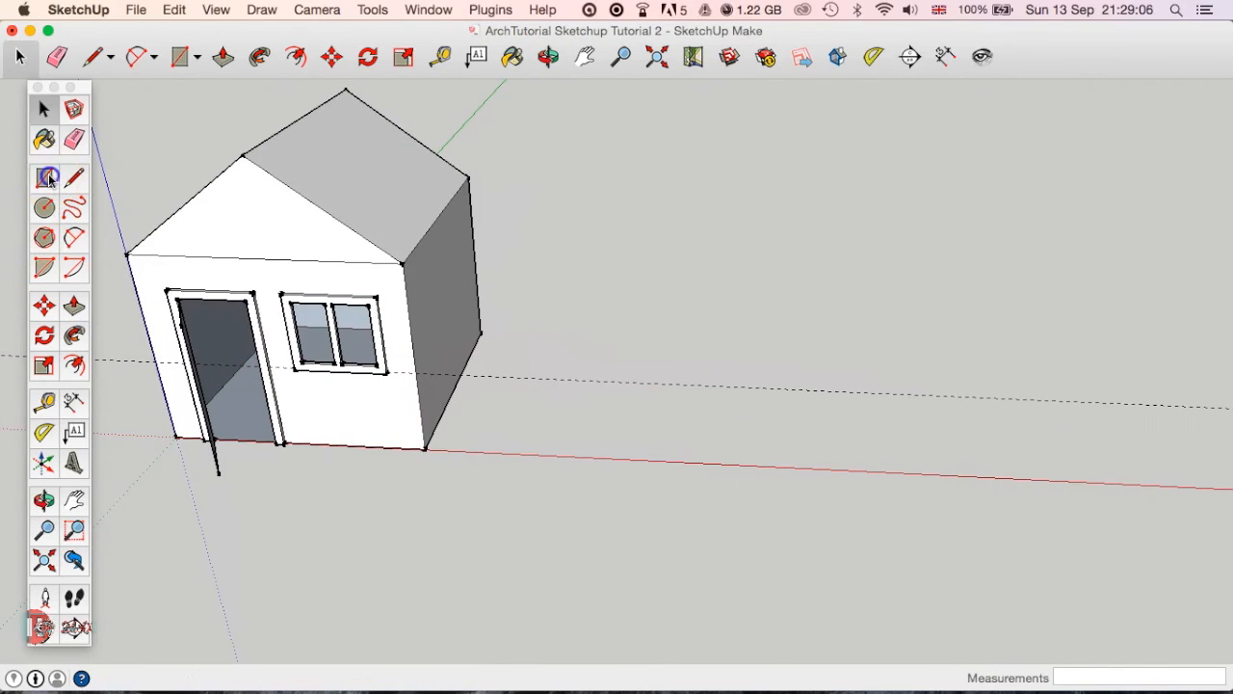
click(675, 256)
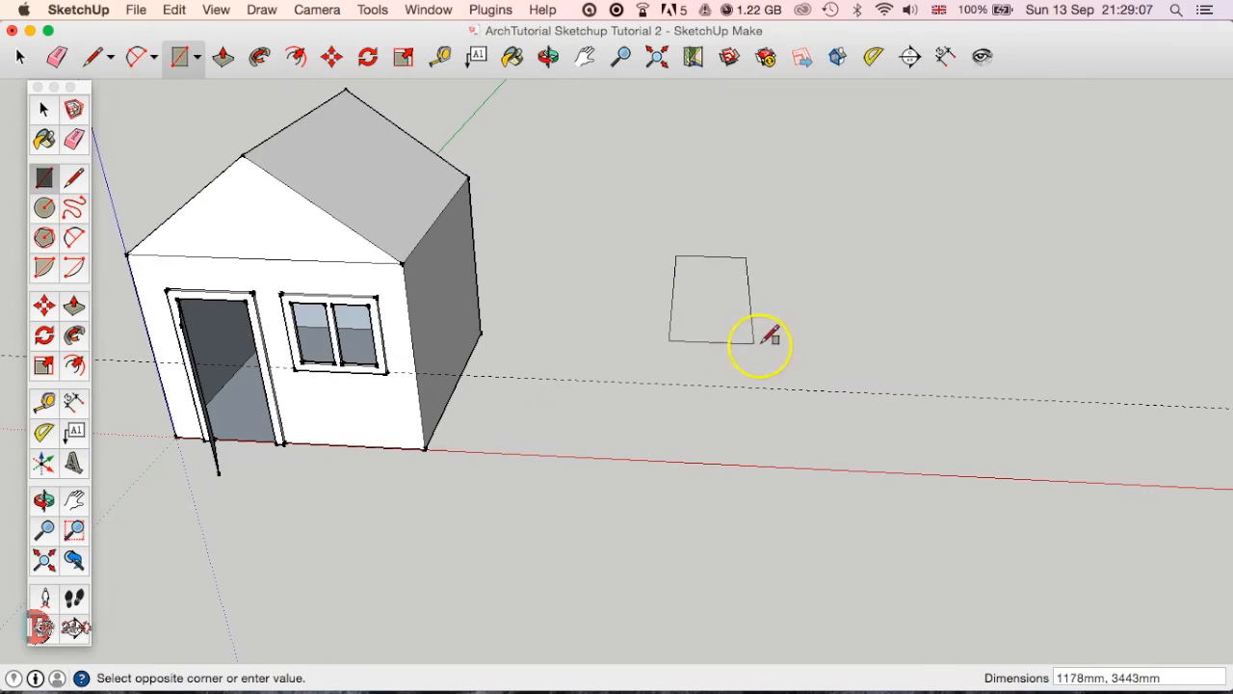
click(855, 360)
Select the rectangle's face with all its edges and activate the Scale tool for them.
middle_drag(860, 359, 567, 391)
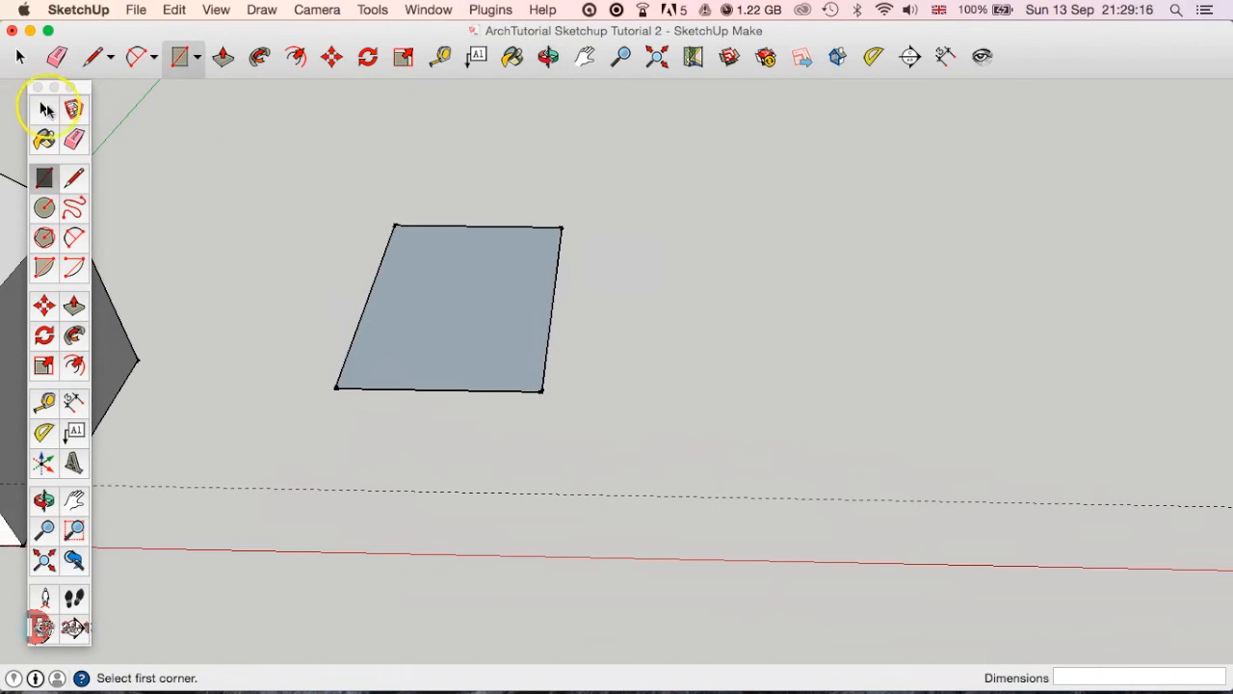
click(44, 108)
click(506, 317)
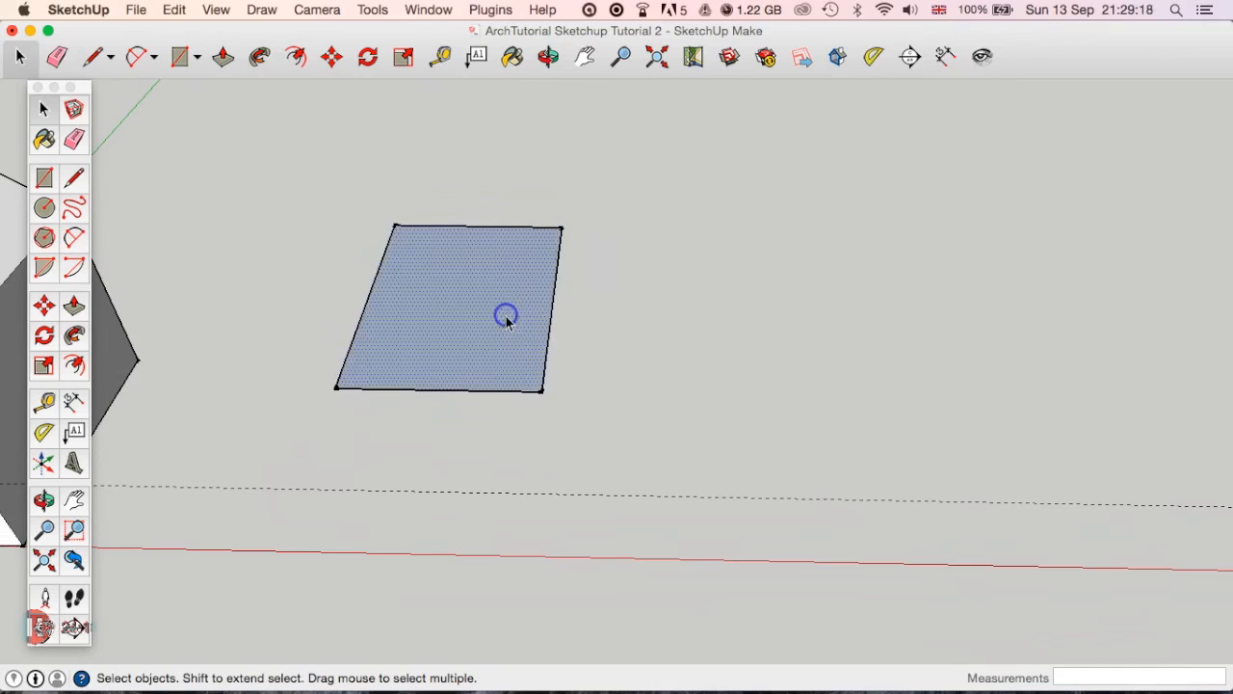
drag(659, 197, 289, 424)
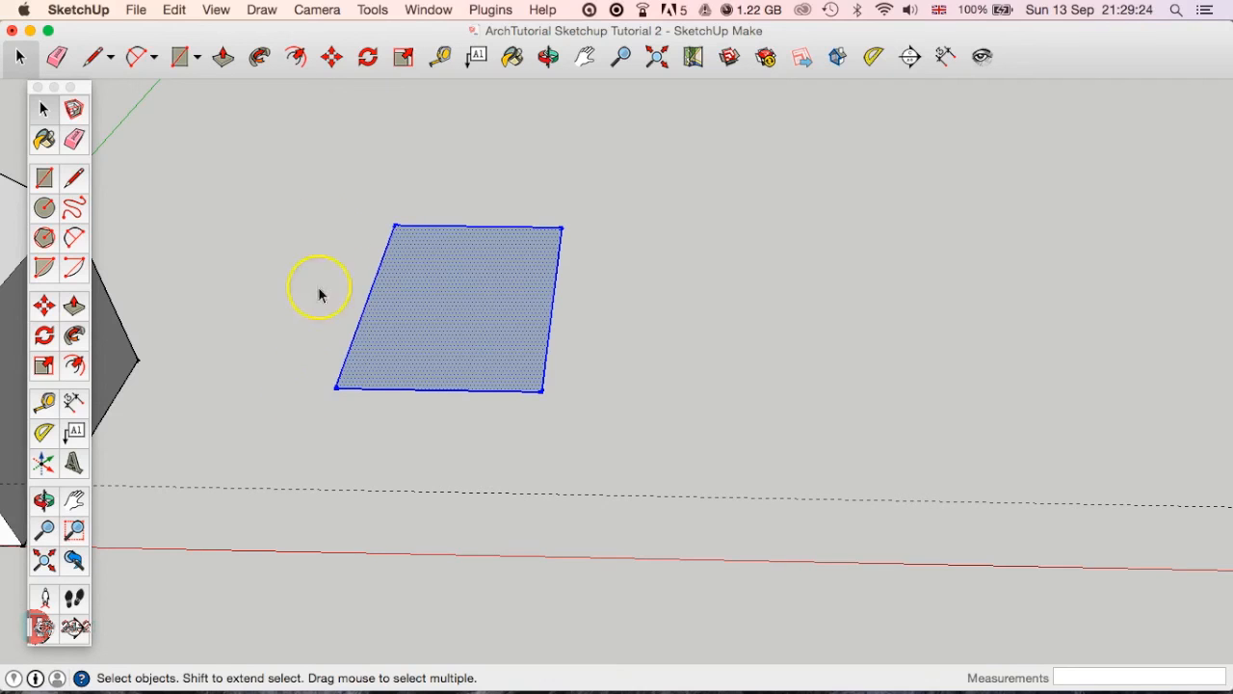
click(403, 58)
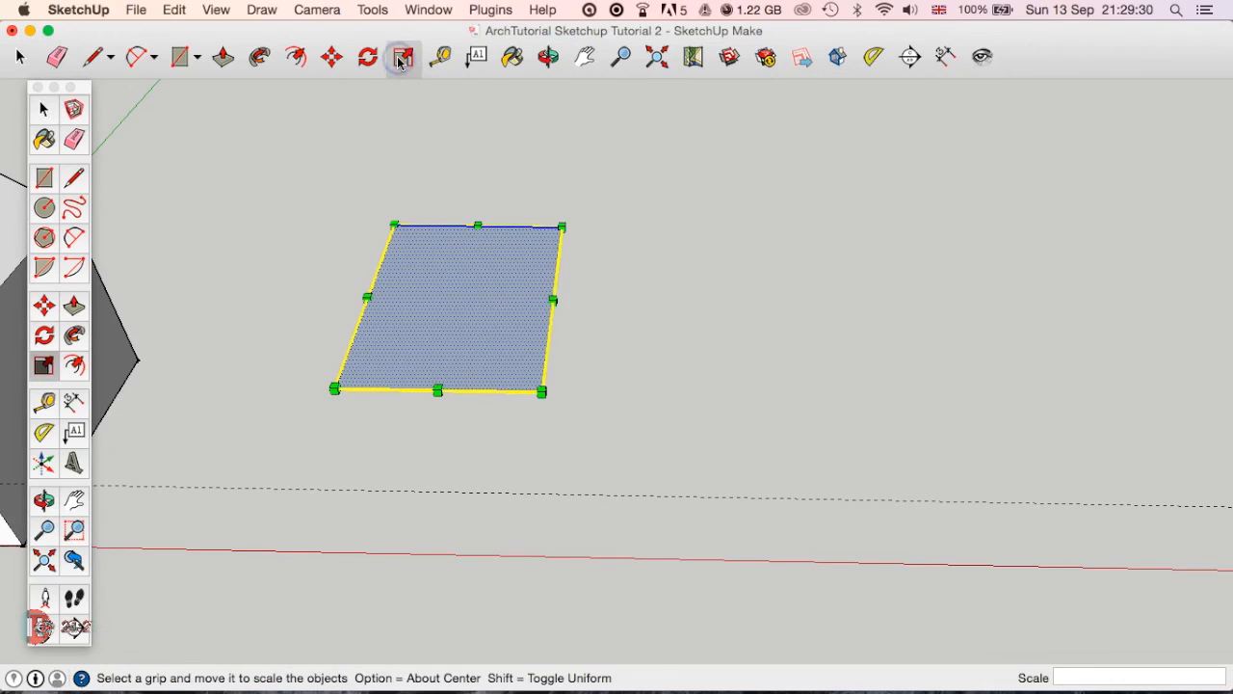
click(400, 62)
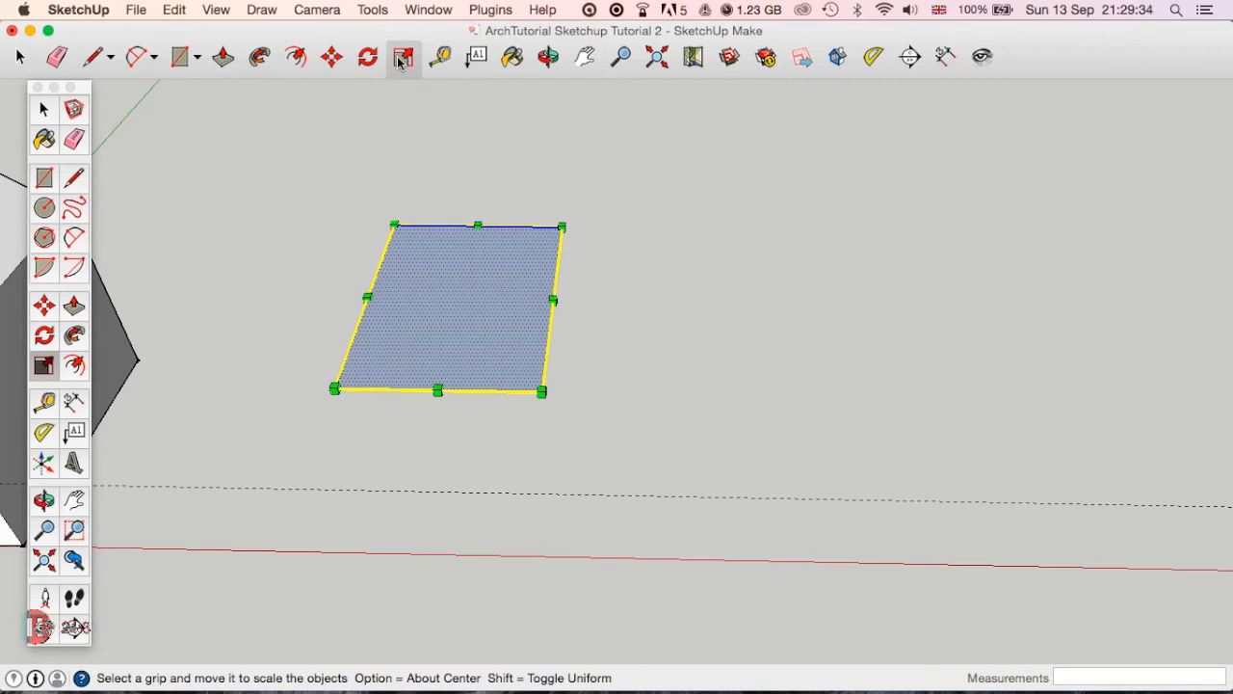
click(62, 113)
click(300, 173)
drag(276, 171, 638, 426)
key(s)
Scale the rectangle using its corner grips, and try scaling it from a side grip and the rear edge grip.
middle_drag(644, 424, 748, 464)
scroll(600, 416, up, 3)
drag(710, 457, 764, 513)
drag(709, 319, 771, 331)
mouse_move(551, 213)
mouse_down()
mouse_move(558, 153)
mouse_move(564, 209)
mouse_up()
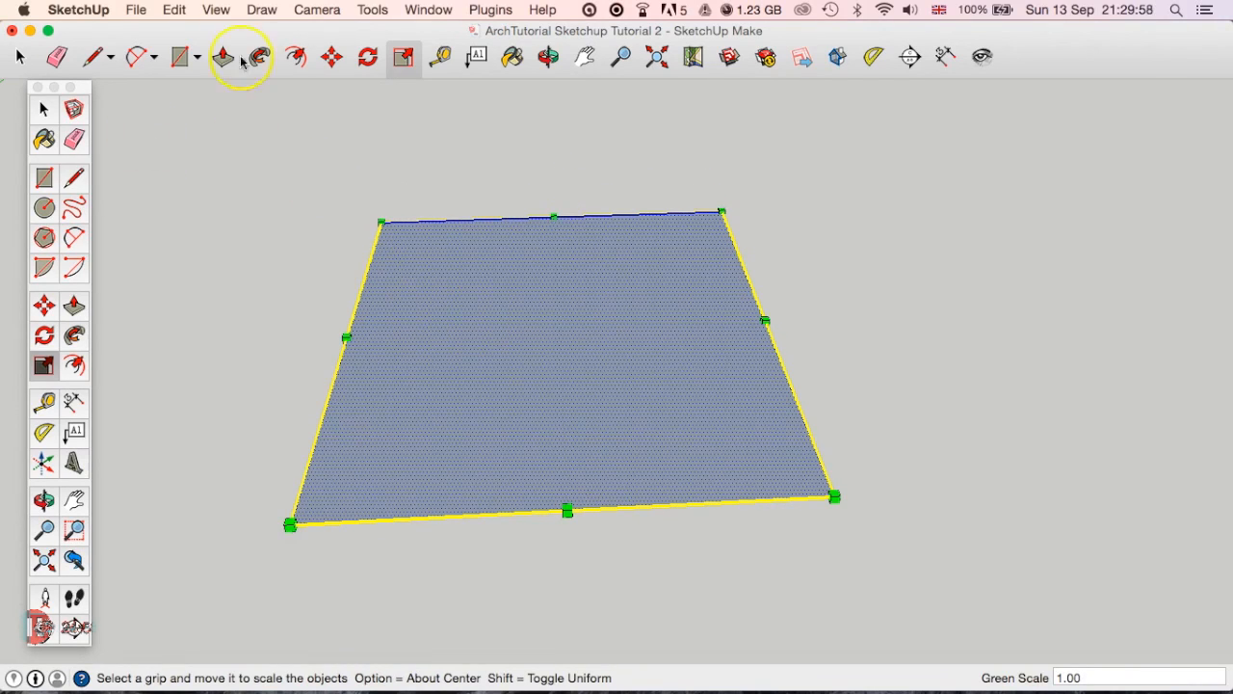
Push/Pull the scaled rectangle upward into a low box.
click(225, 57)
click(512, 366)
click(562, 292)
scroll(640, 460, down, 3)
scroll(640, 460, down, 3)
Select the entire low box, including all faces and edges, and activate the Scale tool for it.
click(17, 57)
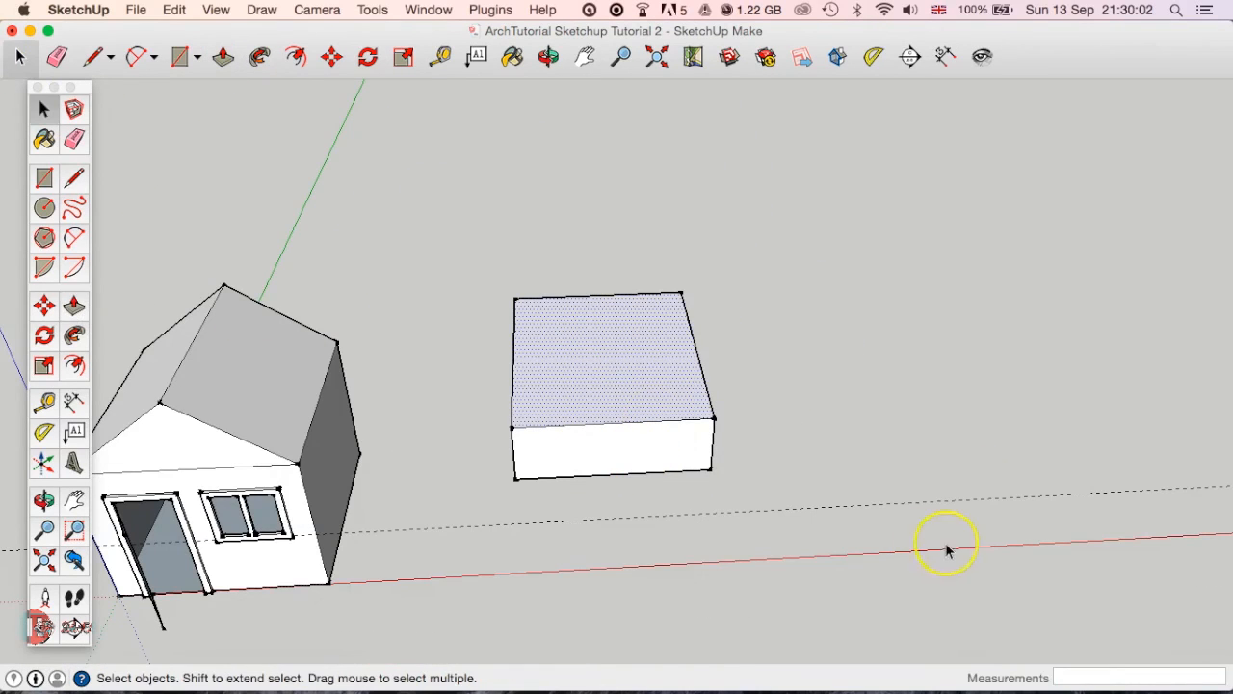
drag(775, 254, 575, 467)
drag(493, 514, 493, 514)
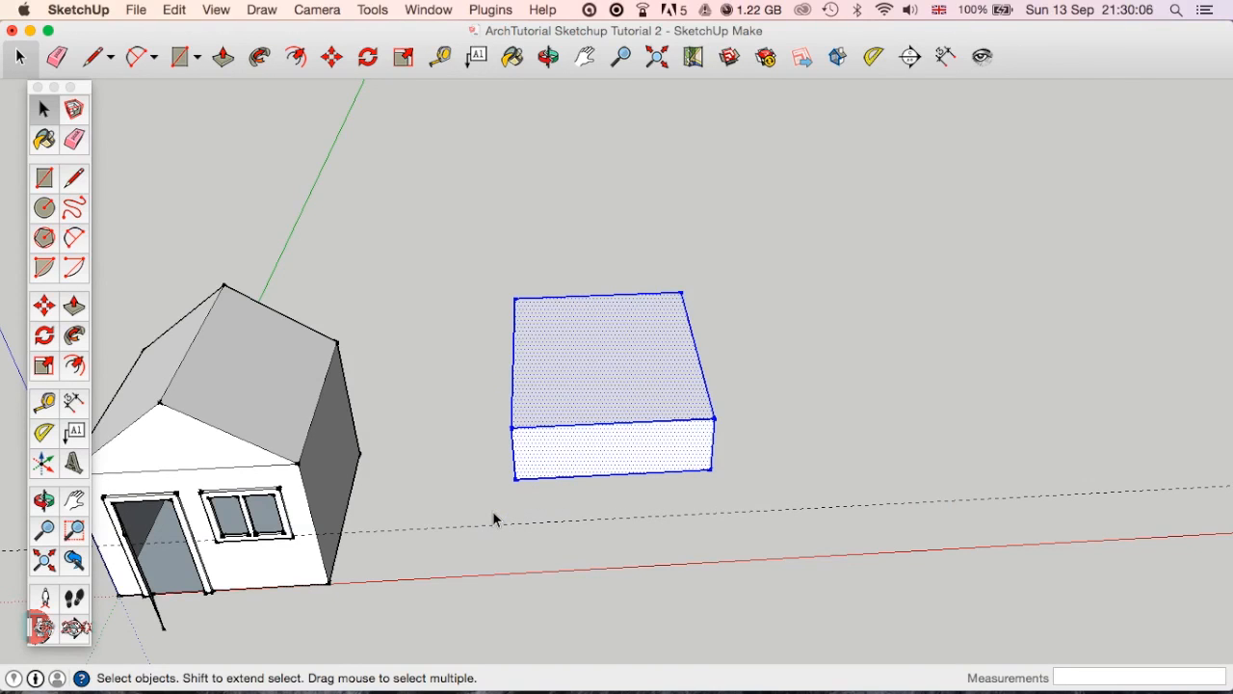
key(s)
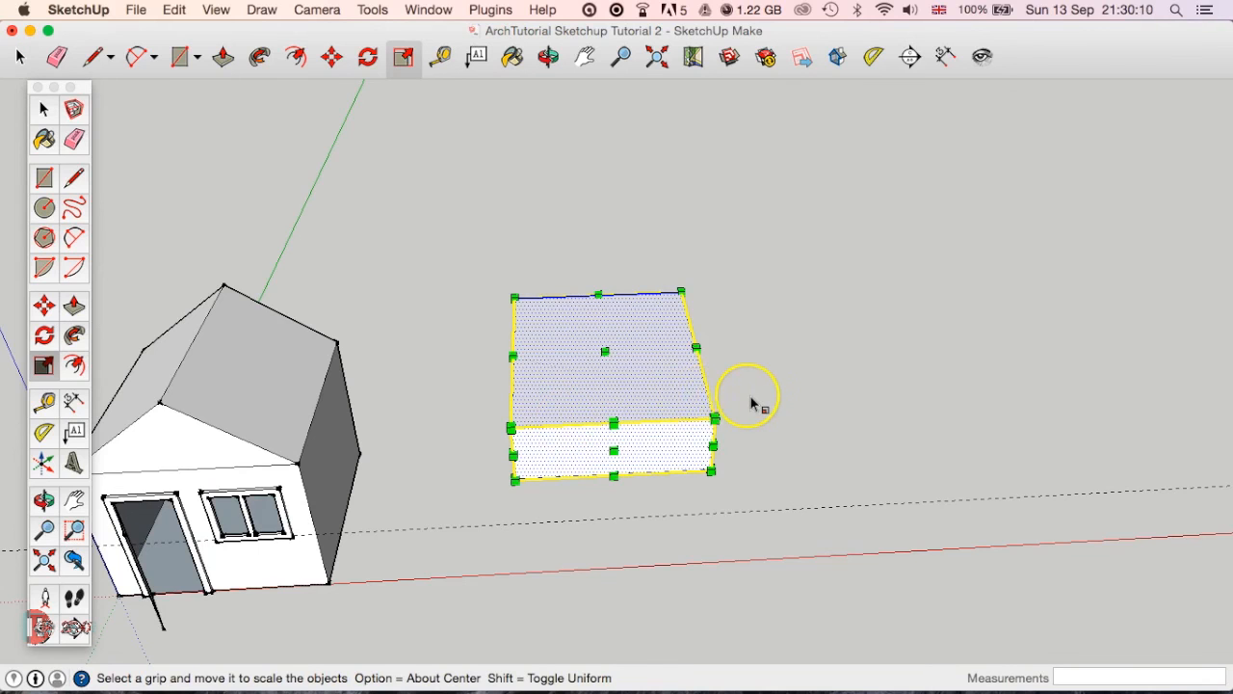
Scale the box uniformly to 0.84 from its rear corner grip, and stretch it by 1.19 in red and 2.00 in blue.
scroll(752, 402, up, 3)
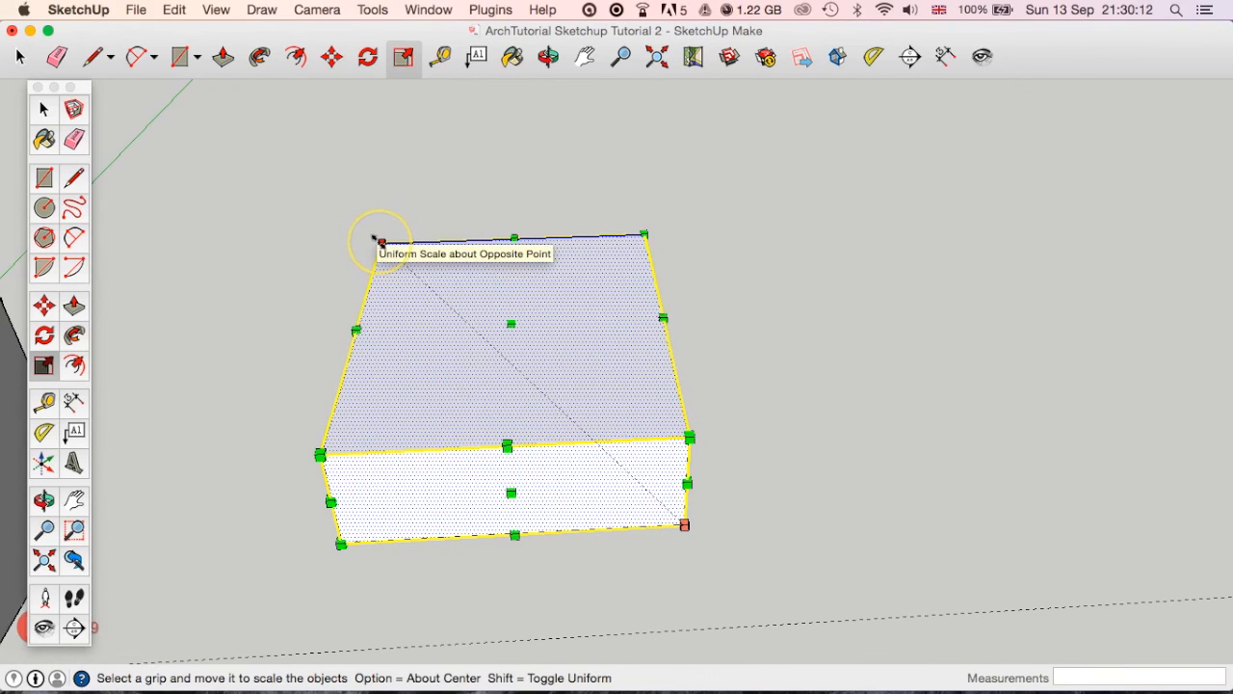
drag(382, 240, 403, 301)
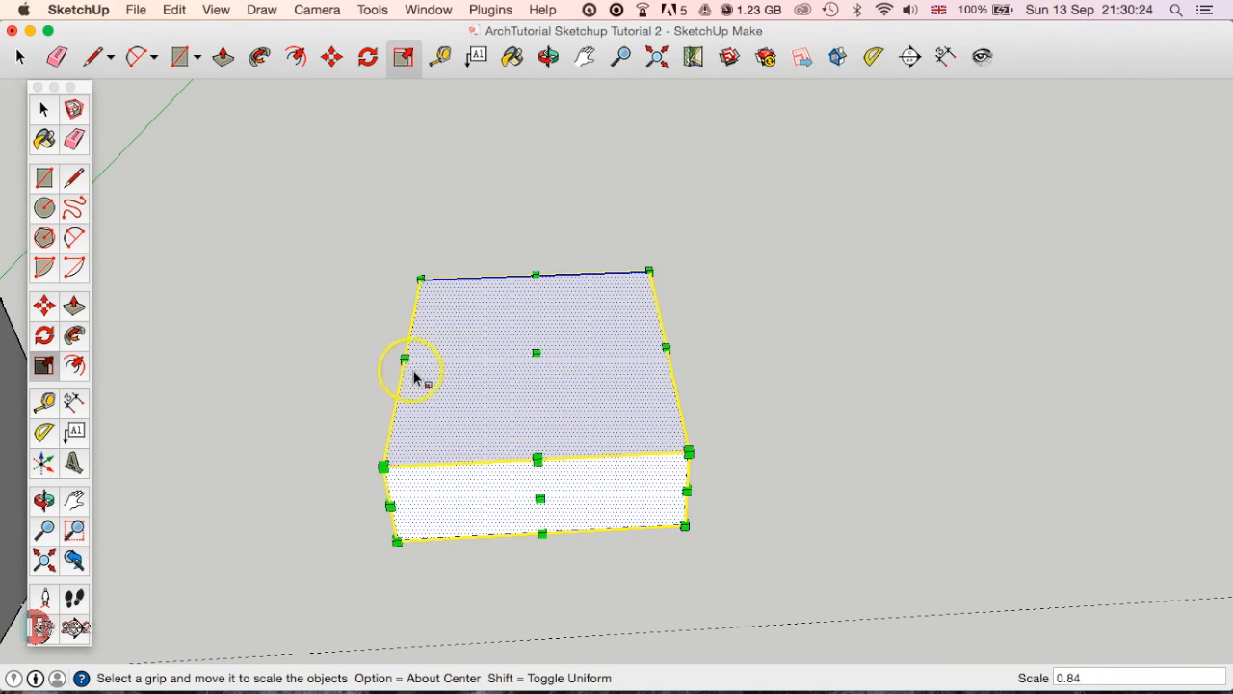
drag(412, 367, 337, 289)
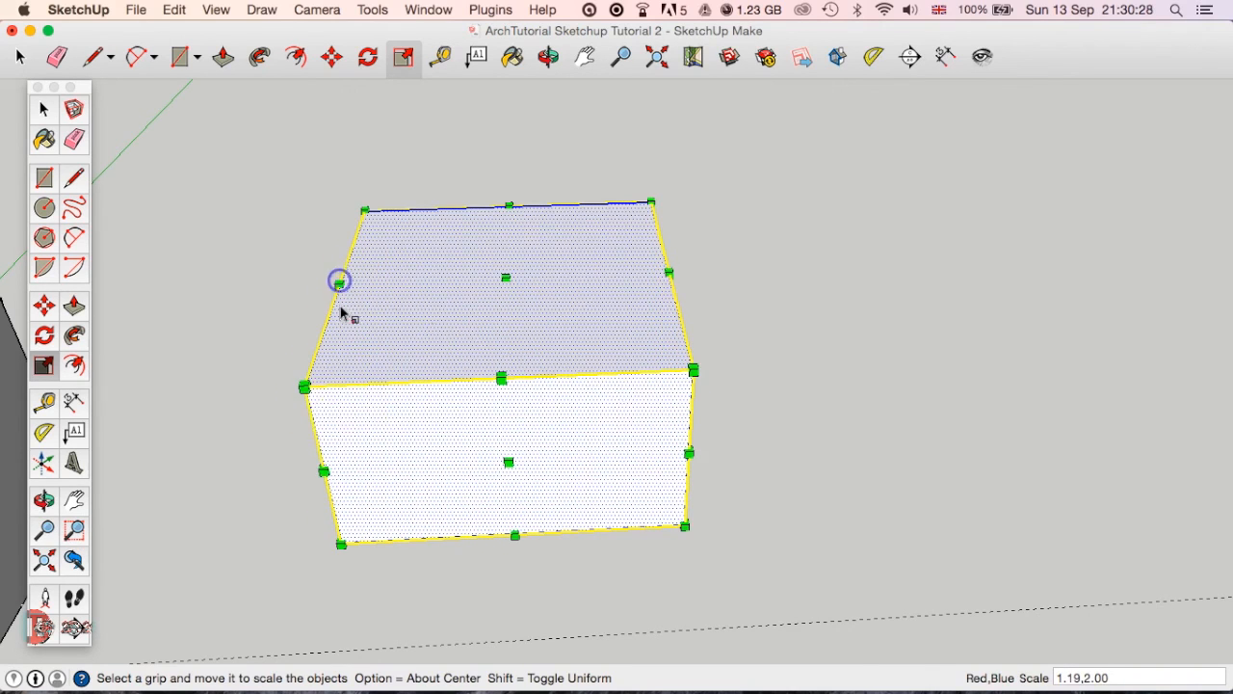
Scale the box narrower along the red axis from its side grips and clear the selection.
drag(321, 472, 453, 443)
mouse_move(568, 460)
mouse_down()
mouse_move(565, 366)
mouse_move(585, 442)
mouse_move(568, 460)
mouse_up()
middle_drag(668, 344, 587, 410)
drag(683, 352, 674, 460)
middle_drag(674, 460, 664, 466)
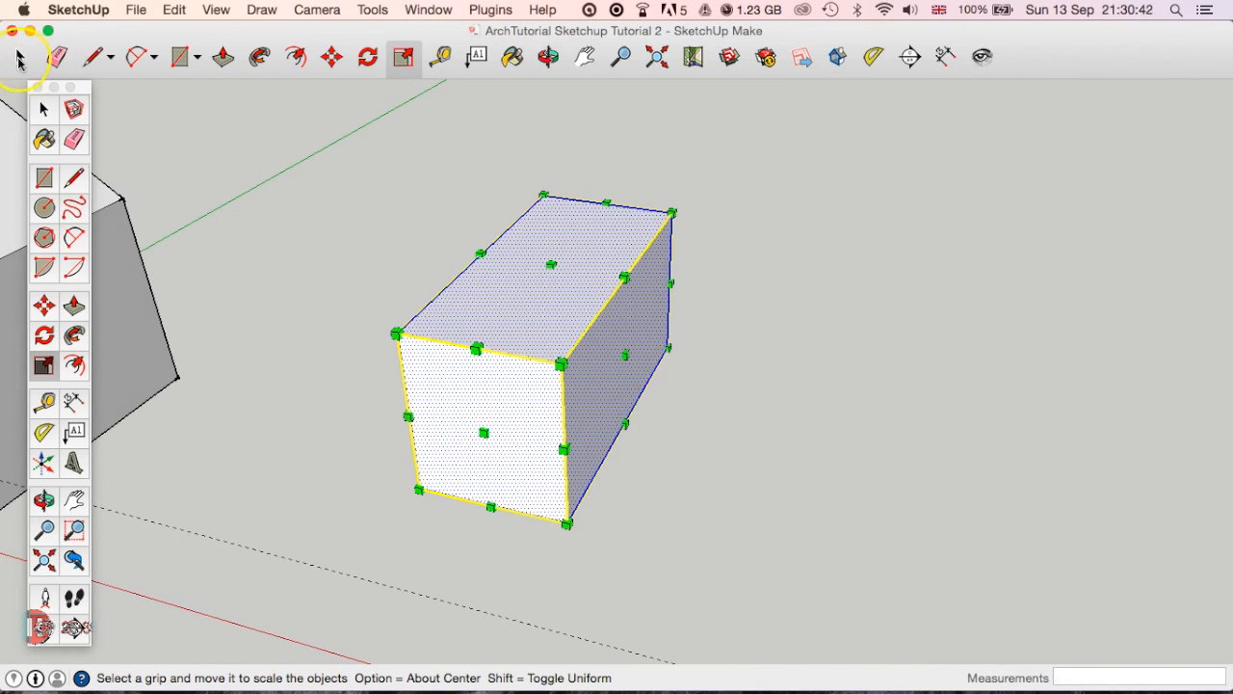
click(21, 60)
click(304, 283)
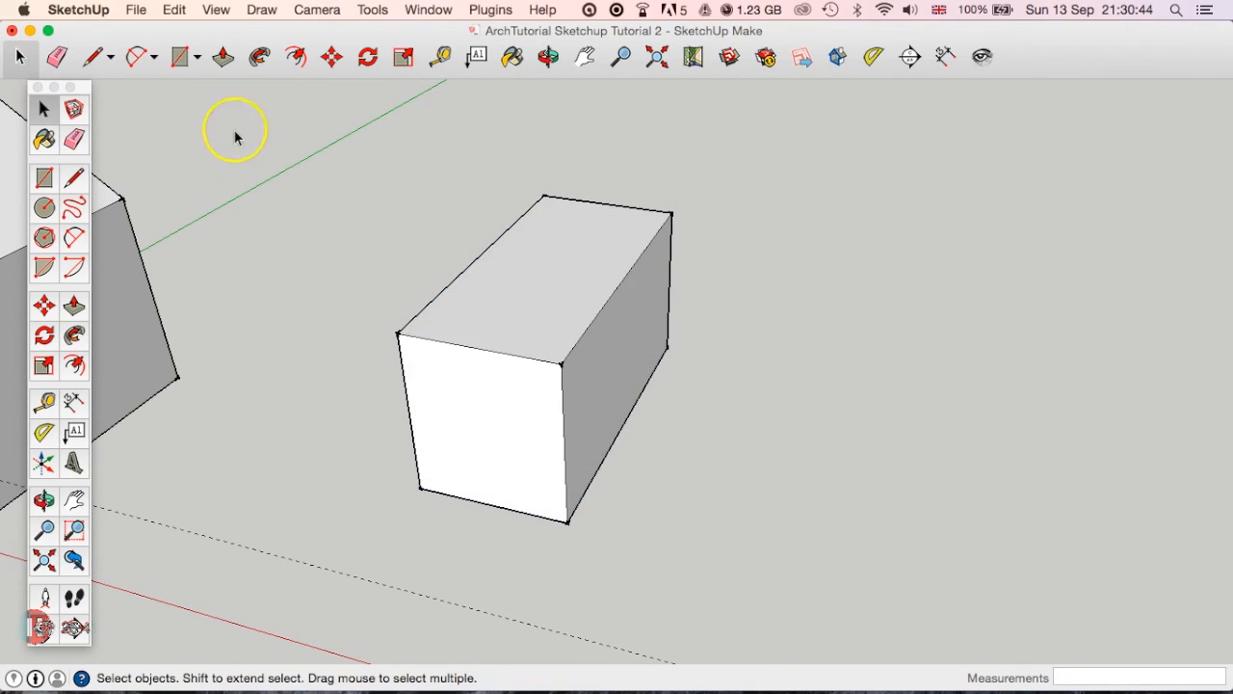
Place a vertical guide line 800 mm from the left edge of the box's front face with the Tape Measure.
click(439, 58)
click(409, 415)
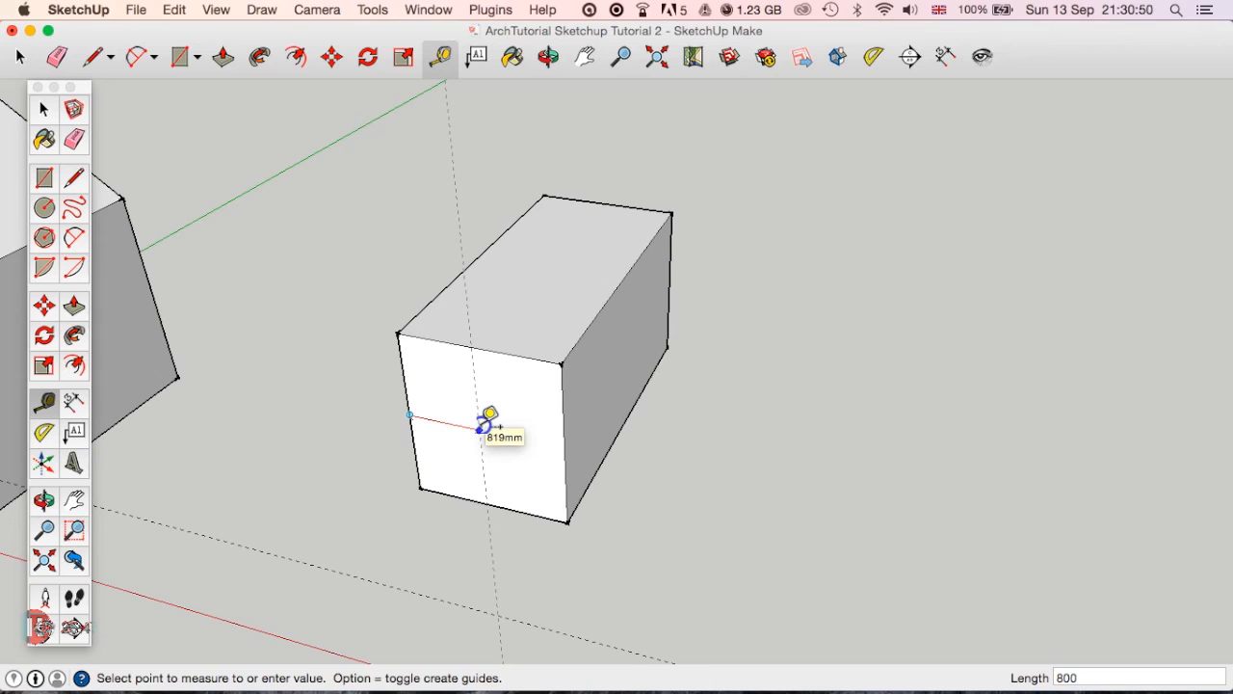
click(482, 424)
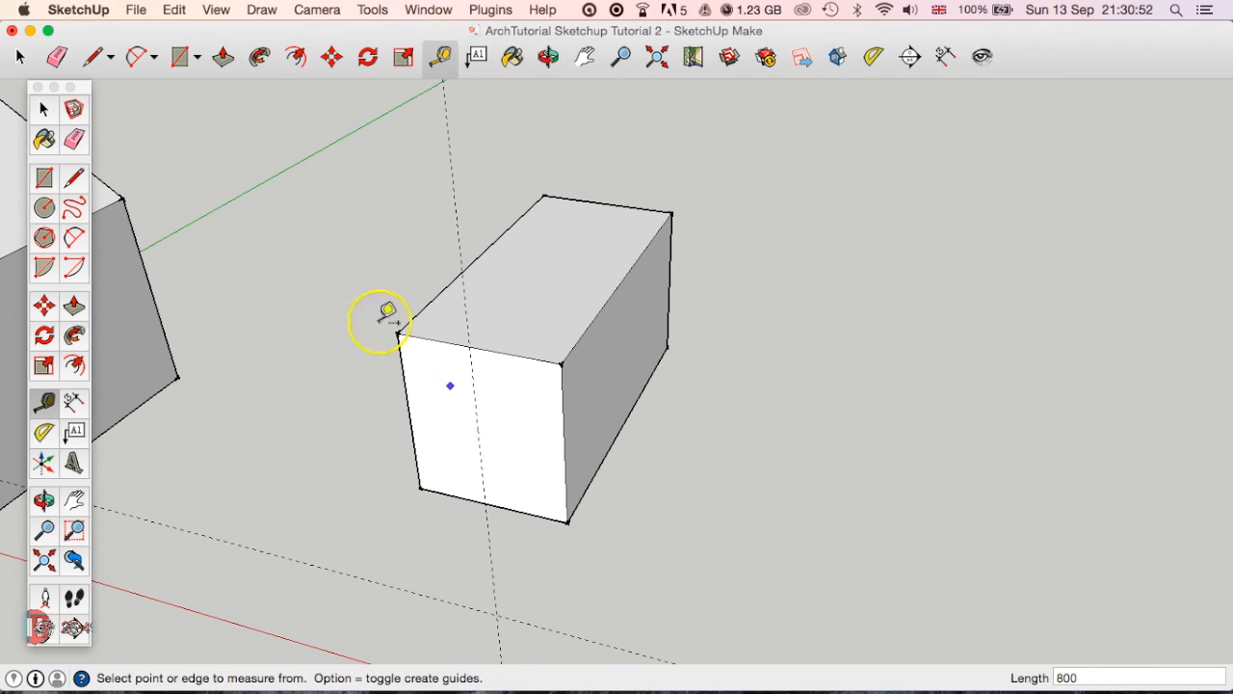
key(space)
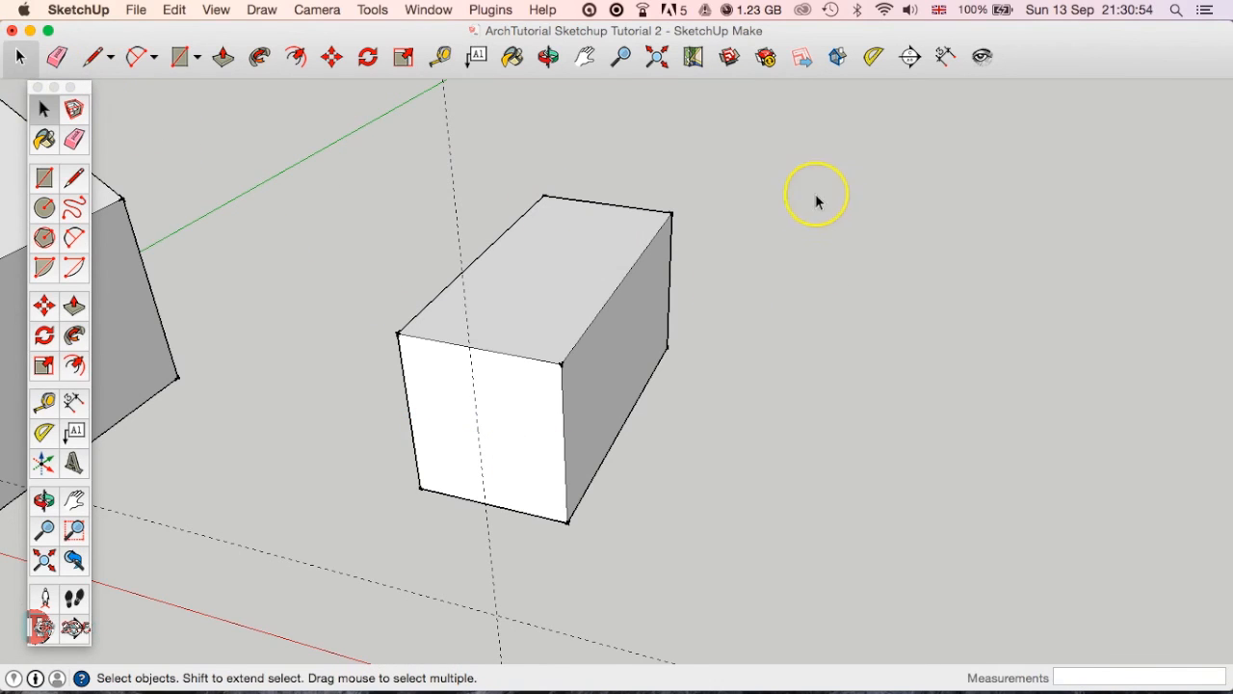
Practise selecting a single face, a face with its edges and all connected geometry, leaving the whole box selected.
triple_click(612, 279)
click(632, 301)
triple_click(541, 277)
click(749, 372)
click(571, 292)
double_click(571, 289)
click(815, 341)
double_click(586, 243)
triple_click(616, 266)
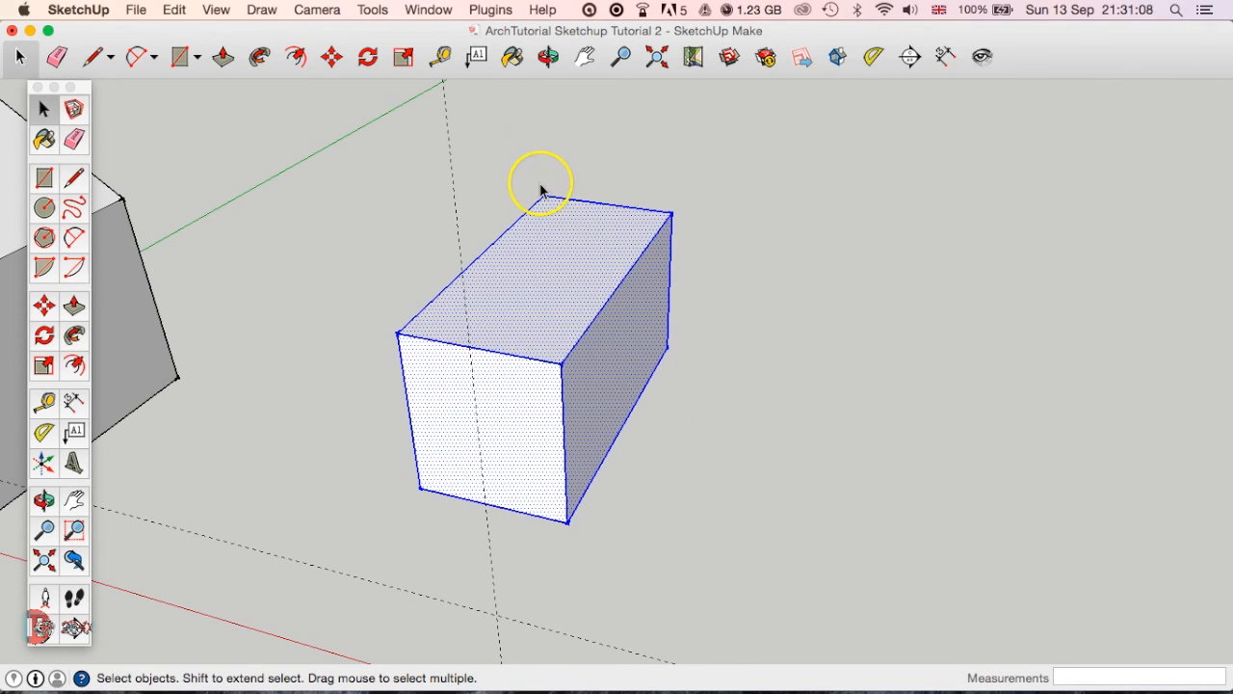
Scale the box's width from its right face grip to the 800 mm guide line and clear the selection.
key(s)
drag(623, 354, 472, 330)
middle_drag(553, 418, 443, 360)
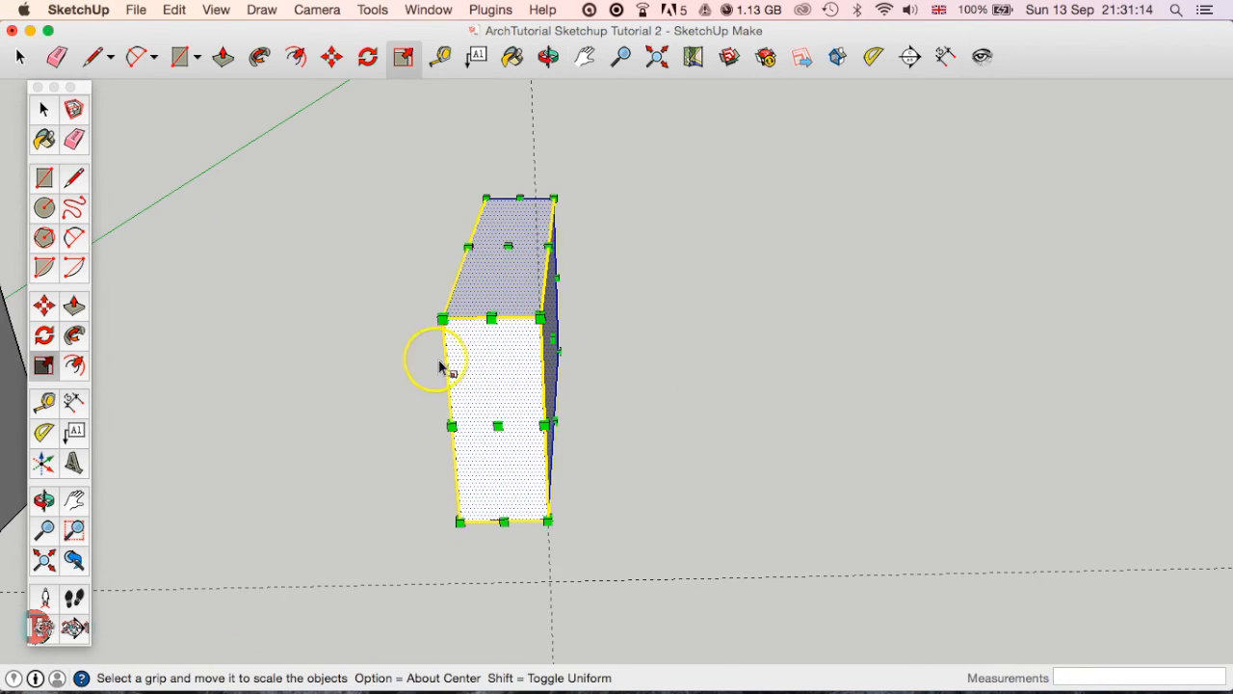
middle_drag(581, 397, 468, 366)
click(43, 108)
click(754, 455)
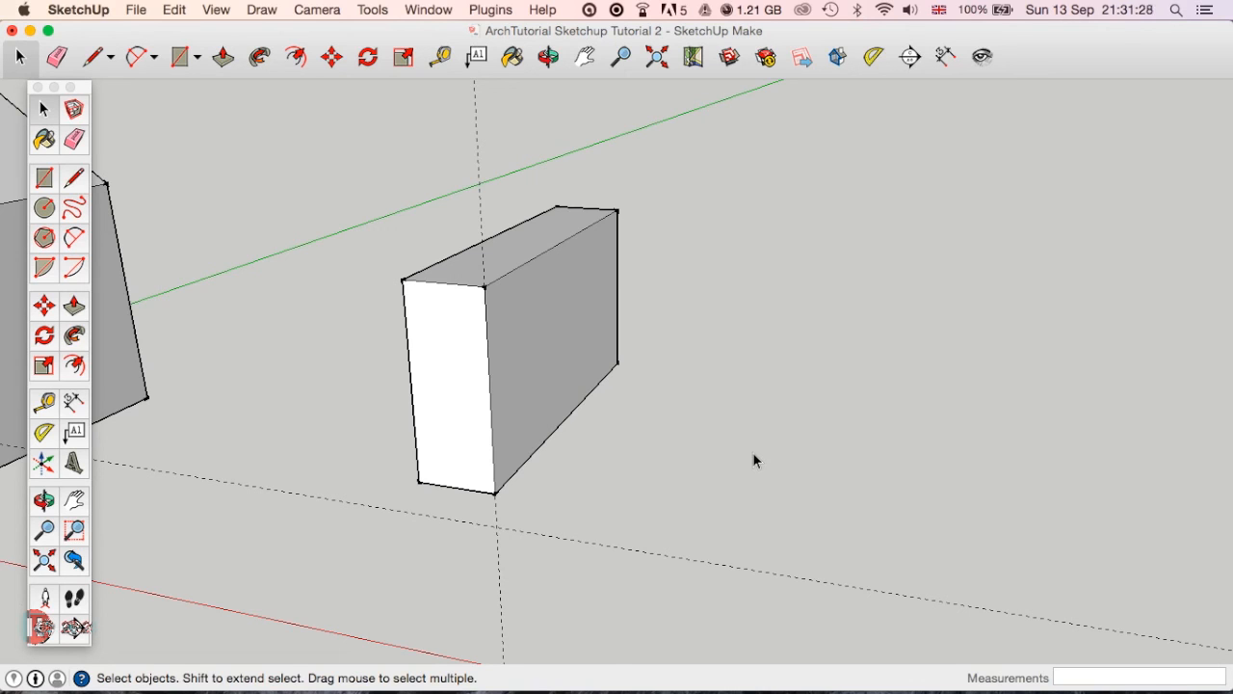
Move the floating tool palette away from the front of the house so its door is uncovered.
middle_drag(743, 446, 632, 434)
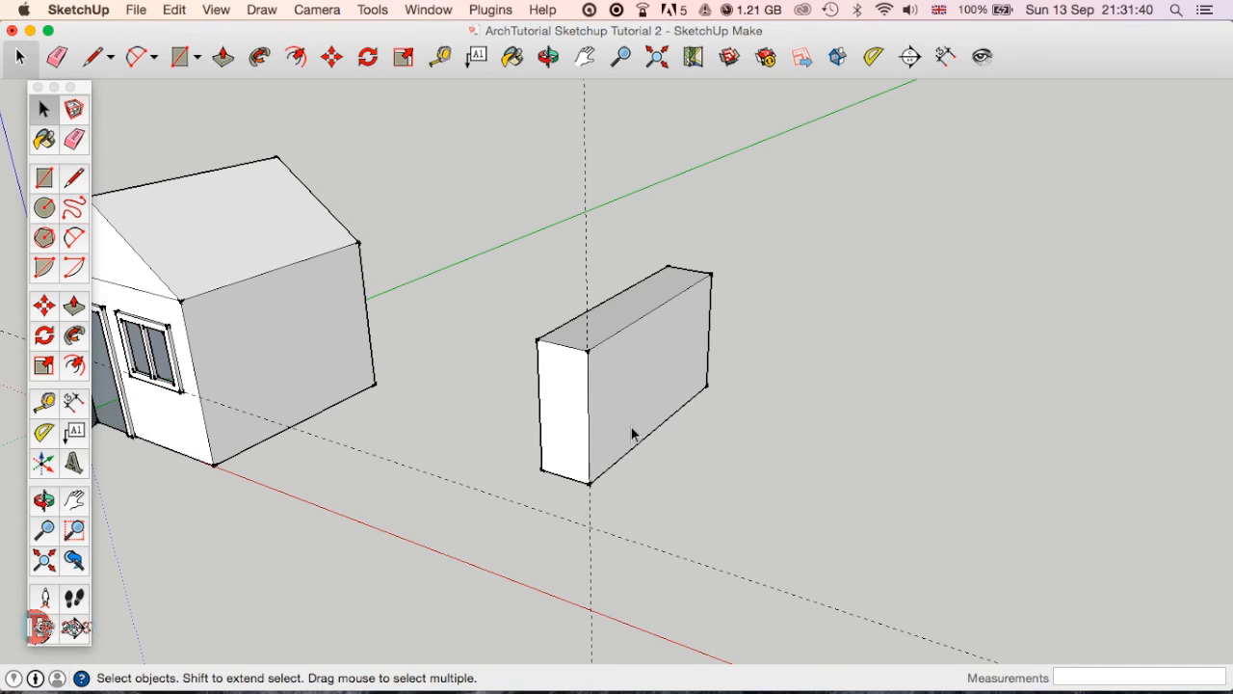
drag(84, 90, 387, 98)
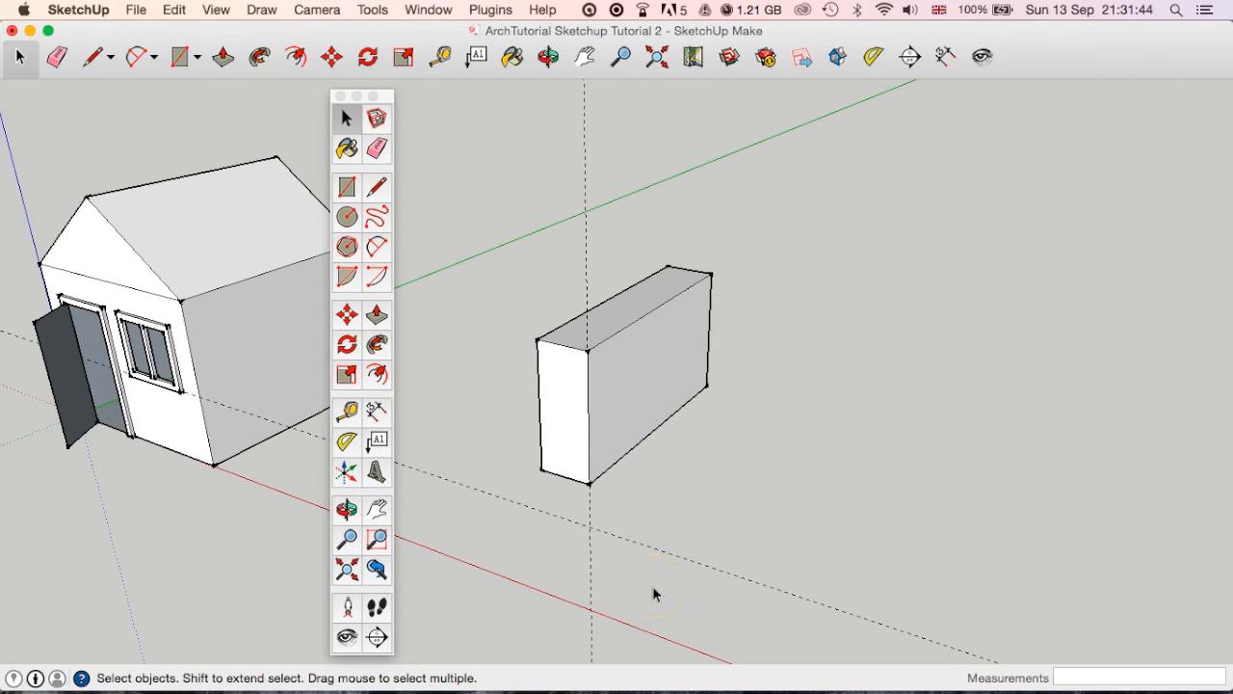